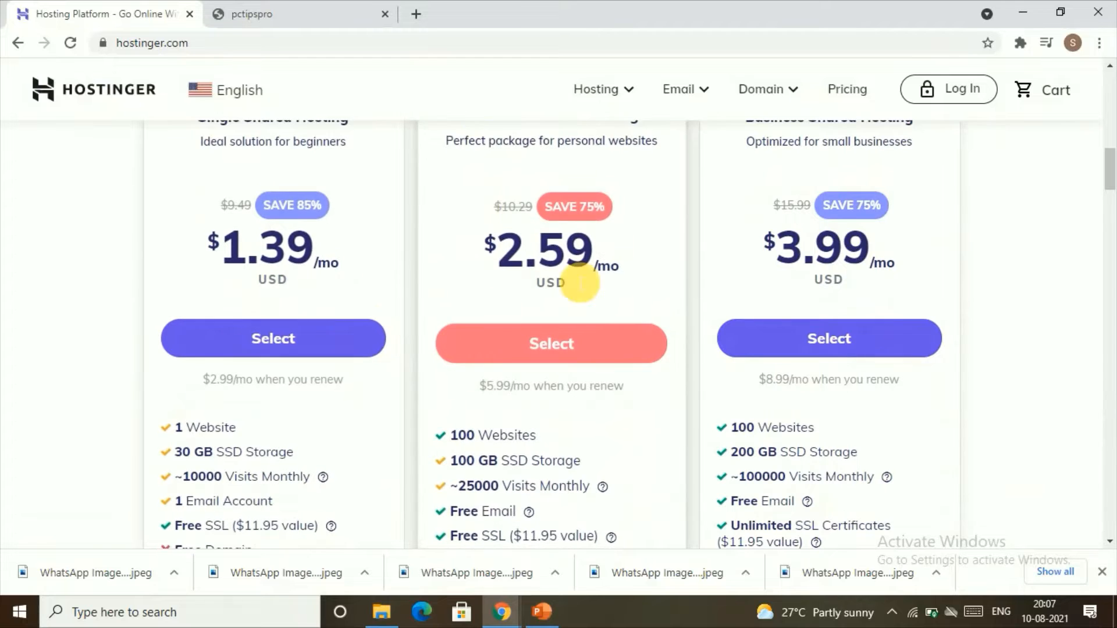
Select the Premium Shared Hosting plan from the web hosting plans.
scroll(682, 398, "up", 5)
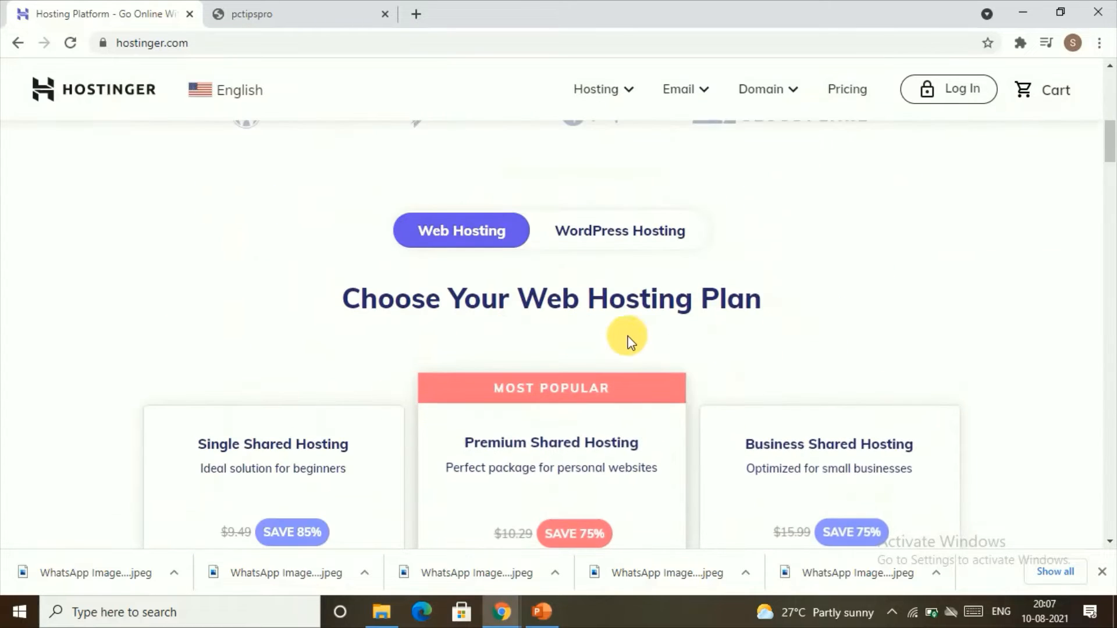
scroll(578, 387, "down", 3)
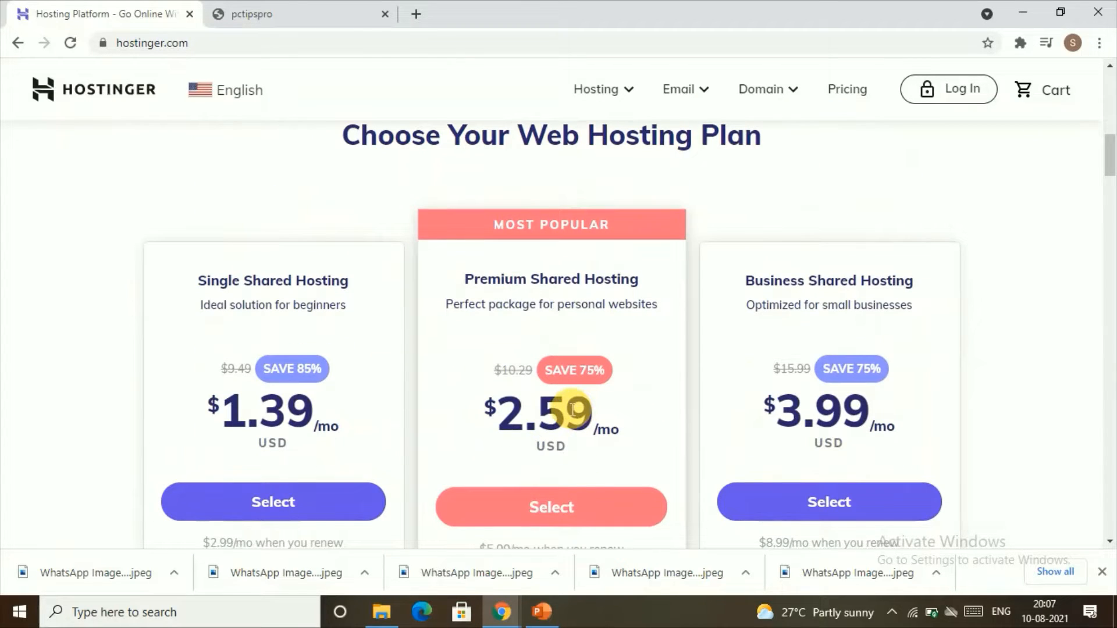
scroll(573, 410, "down", 3)
left_click(566, 344)
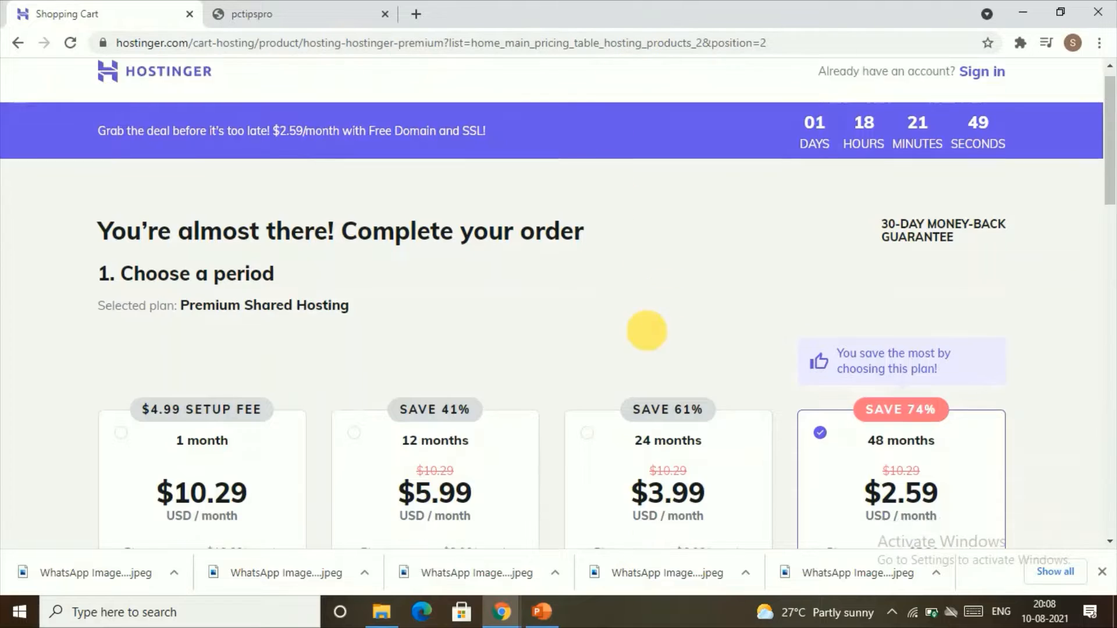
Review the billing period options for the Premium Shared Hosting order.
scroll(640, 326, "down", 6)
scroll(593, 313, "up", 4)
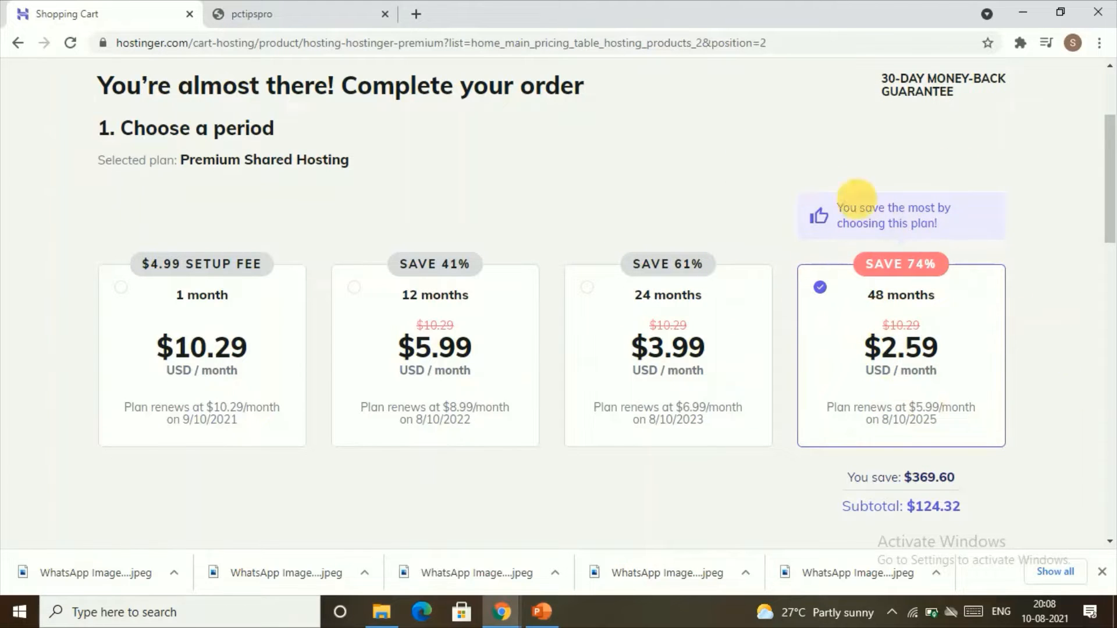
scroll(759, 419, "down", 3)
scroll(855, 366, "up", 3)
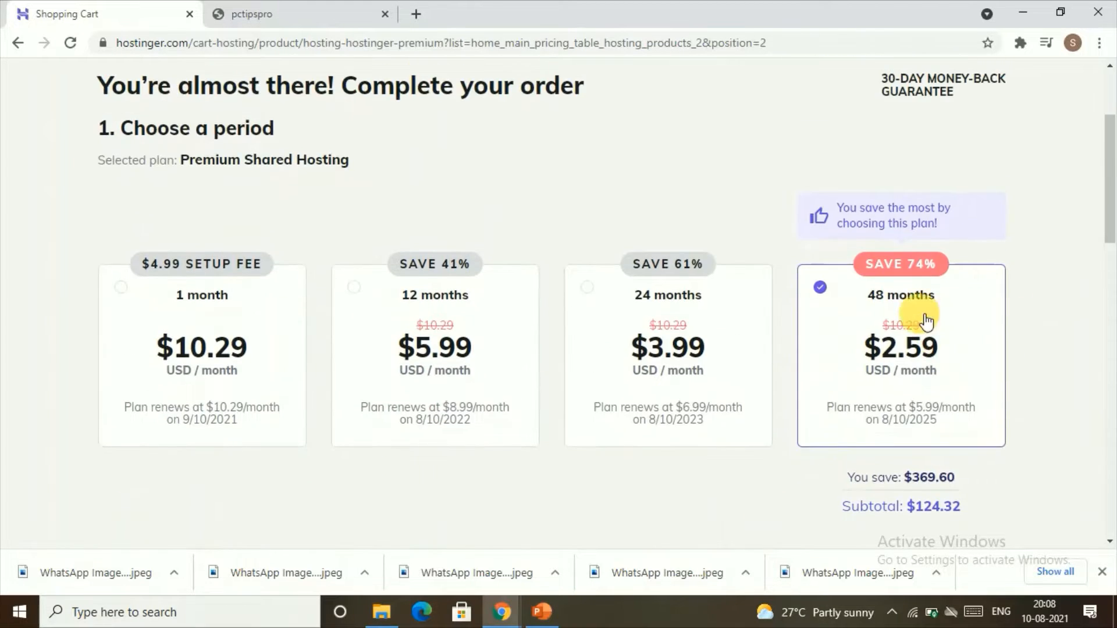
scroll(955, 346, "down", 7)
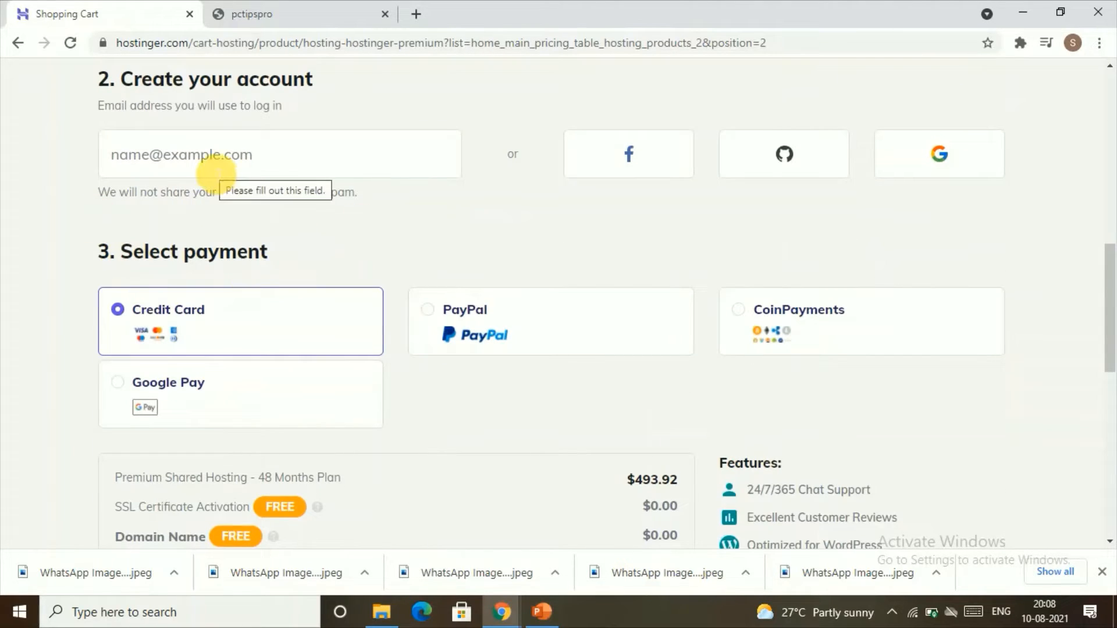
Try to submit the secure payment with the account email and card fields left empty.
left_click(217, 171)
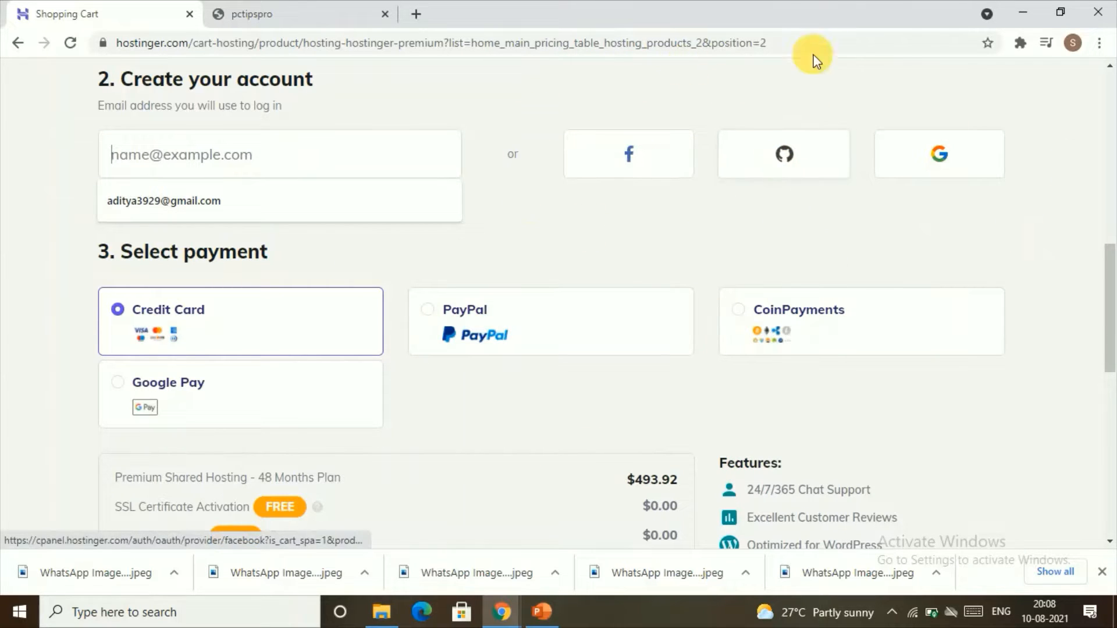
scroll(173, 365, "down", 1)
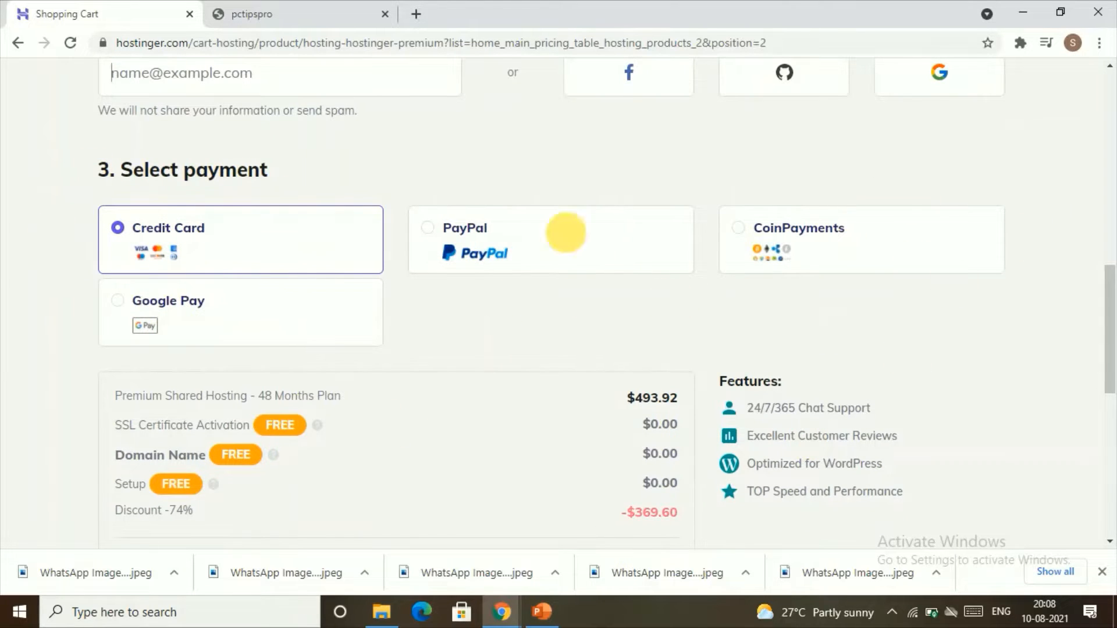
scroll(733, 250, "down", 6)
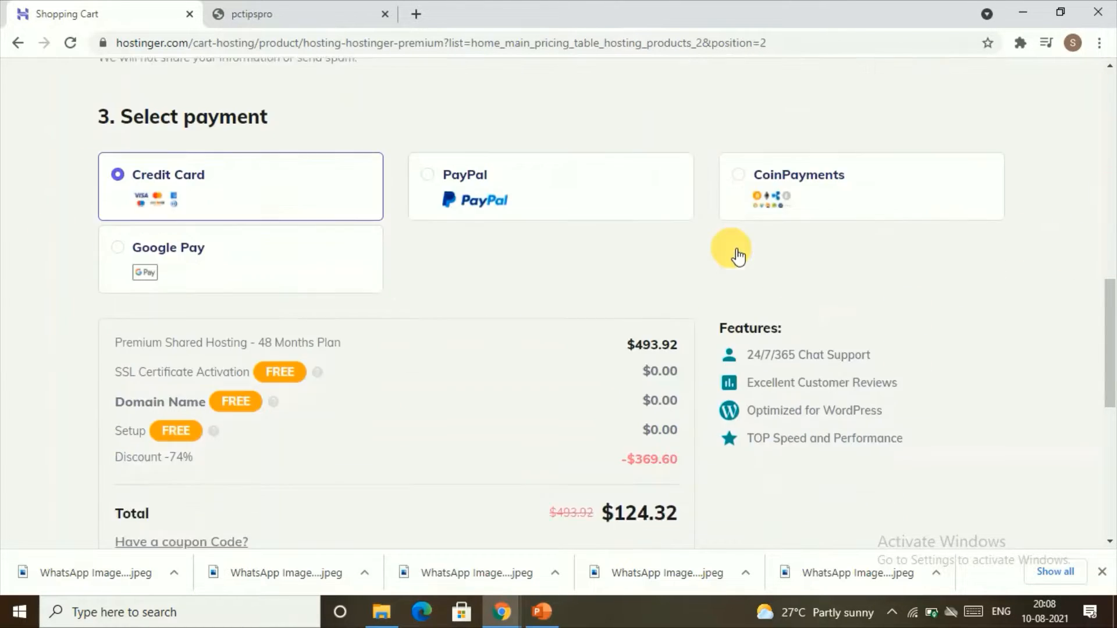
scroll(324, 354, "down", 1)
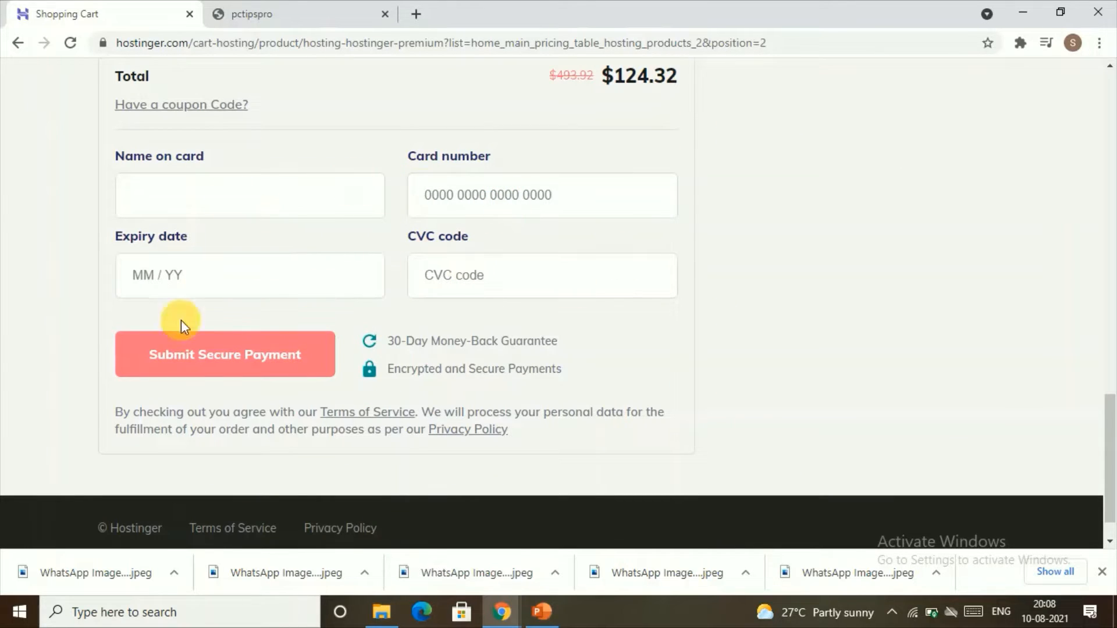
left_click(247, 359)
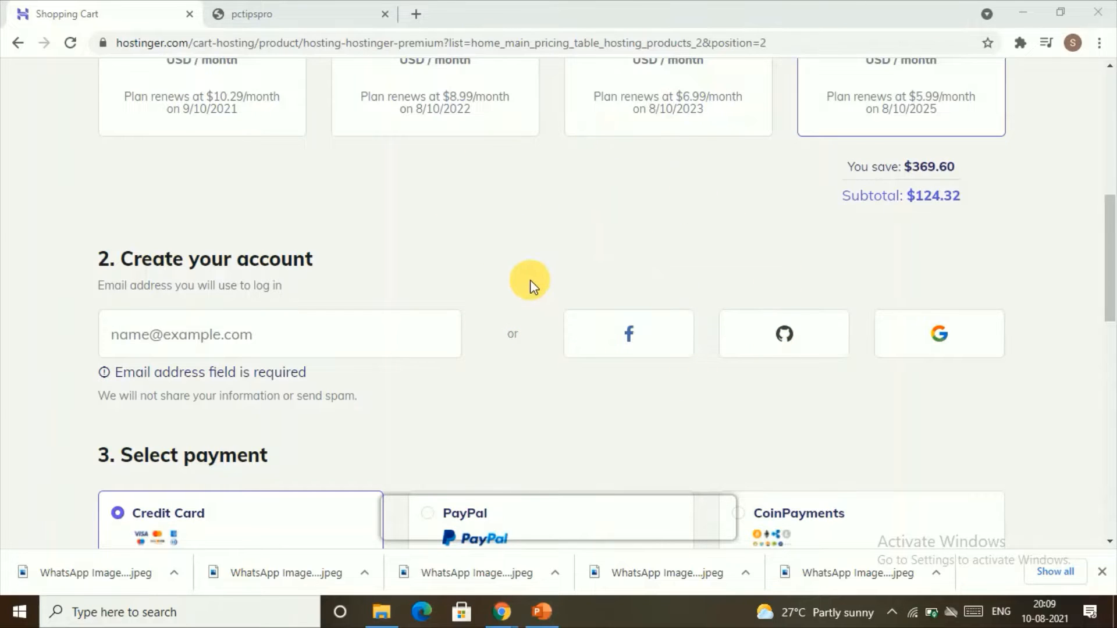
Return to the Hostinger home page and open the login page.
scroll(641, 267, "up", 8)
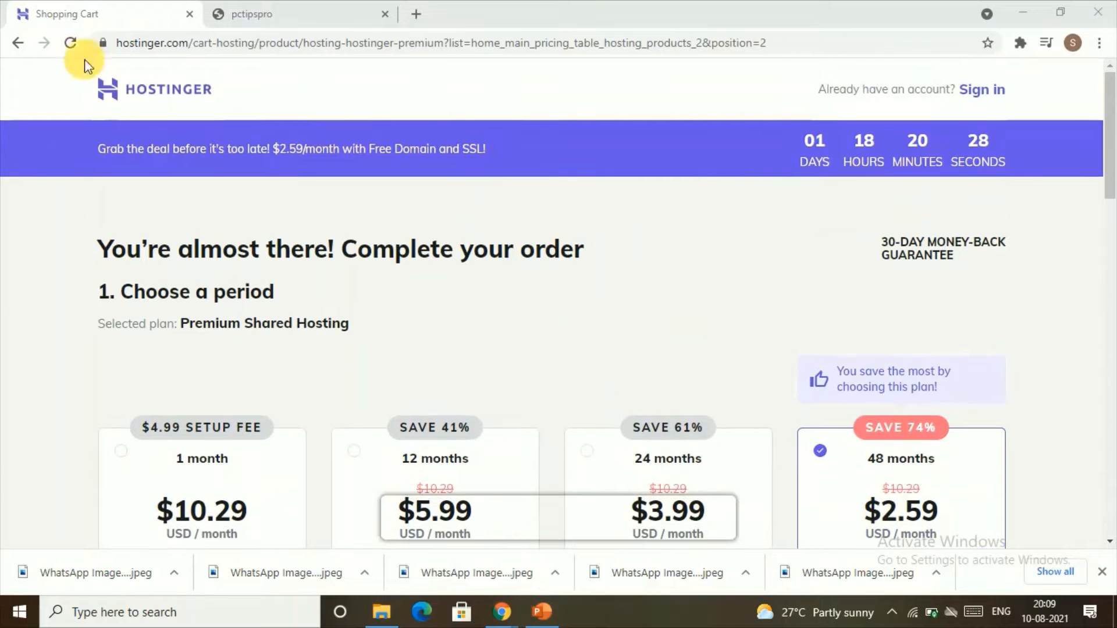
left_click(110, 103)
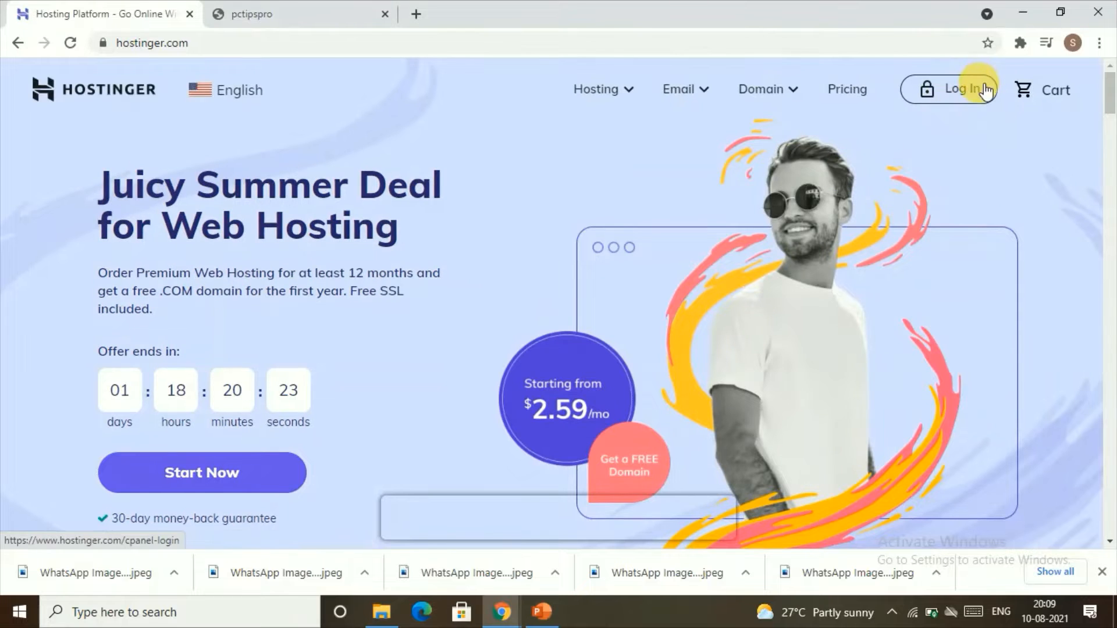
left_click(924, 90)
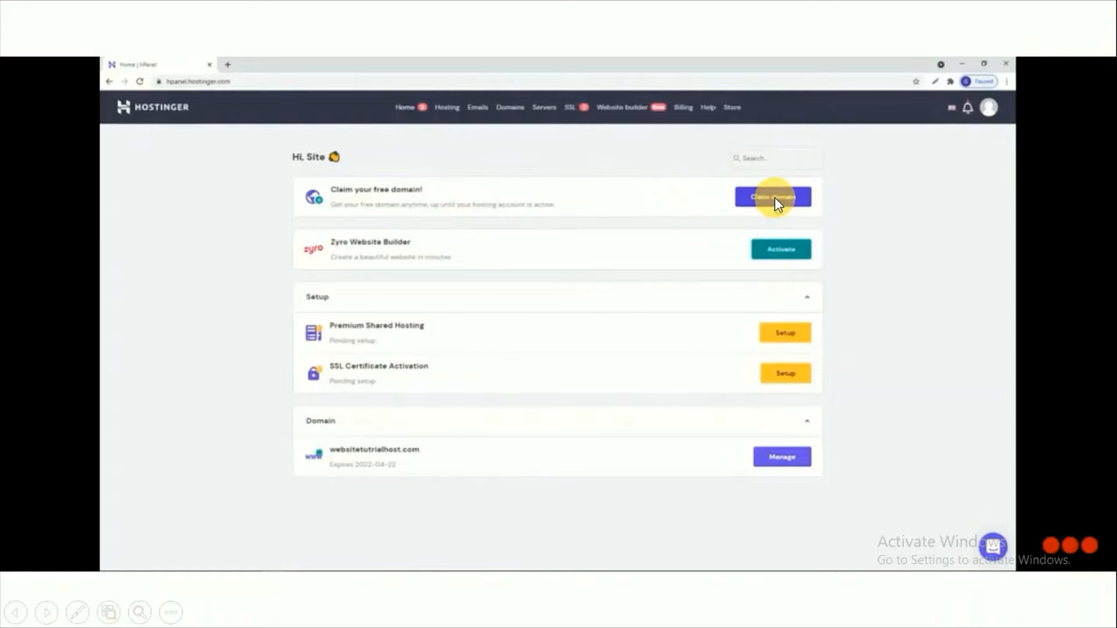
left_click(775, 201)
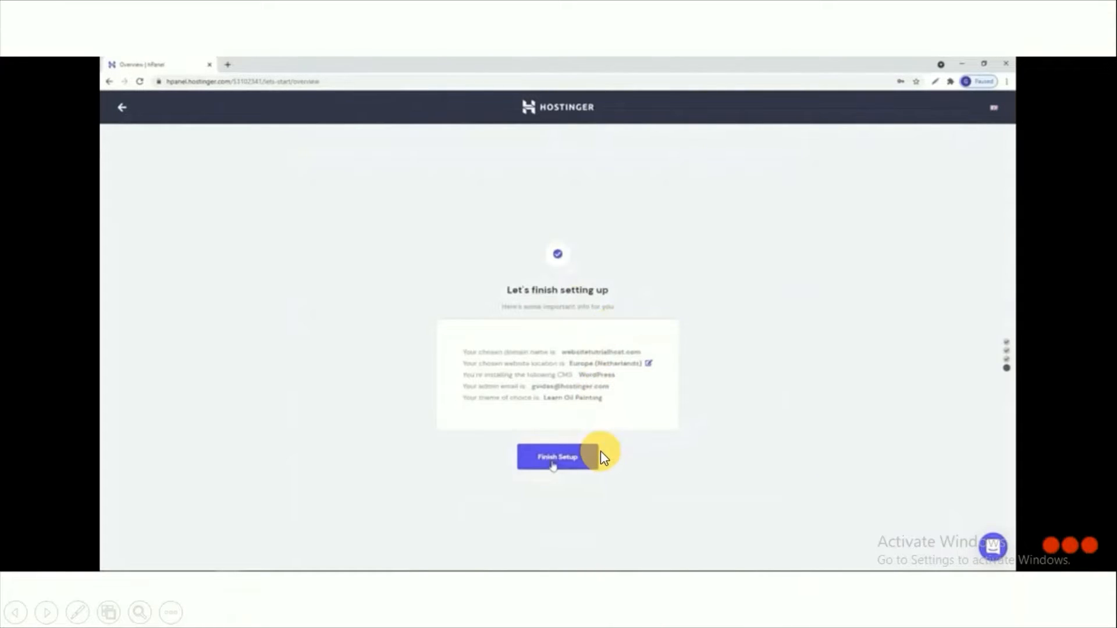
left_click(568, 457)
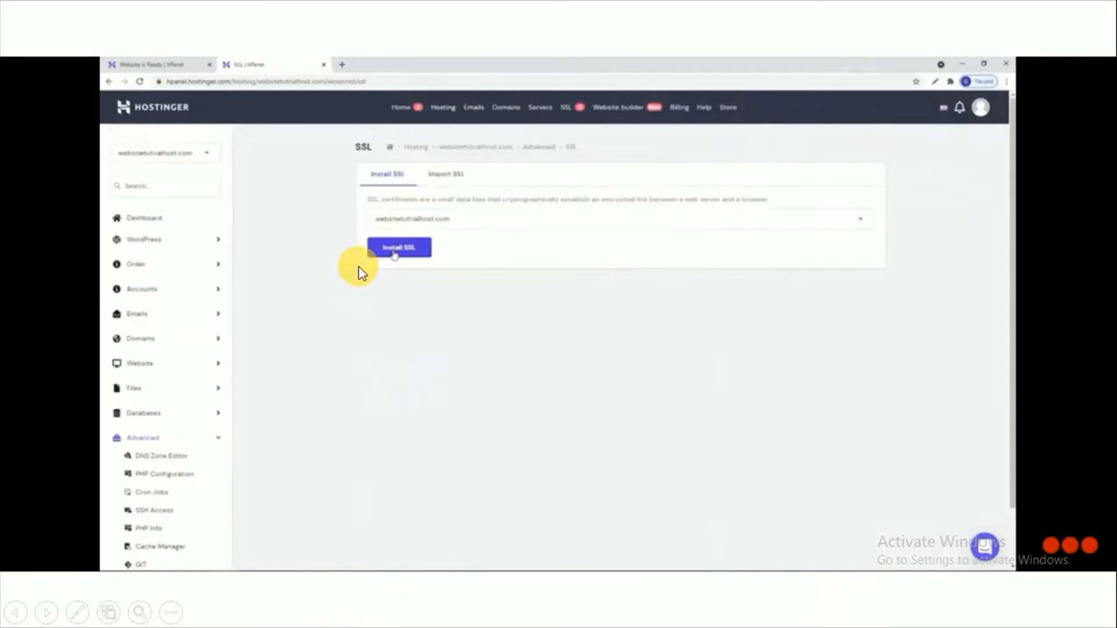
left_click(394, 249)
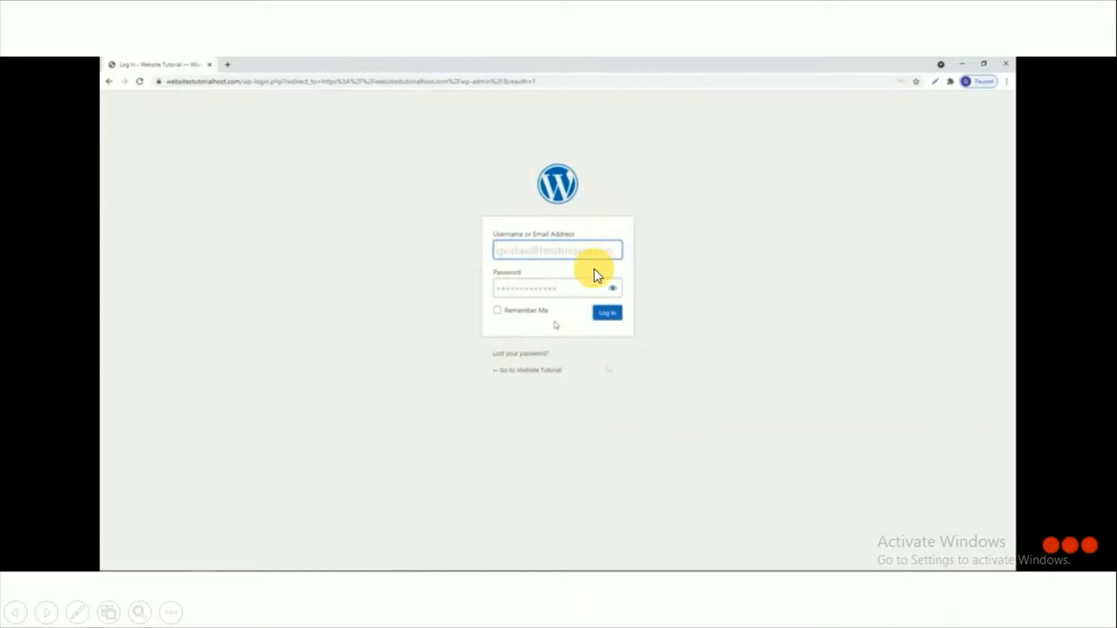
left_click(611, 315)
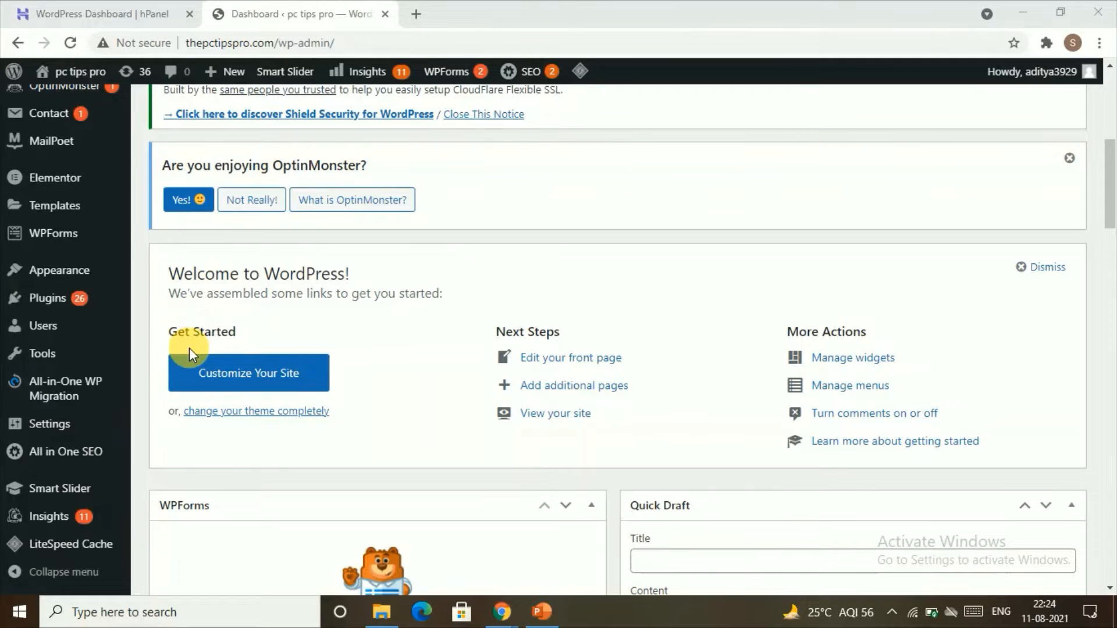
Open the Appearance themes list and go to adding a new theme.
mouse_move(76, 270)
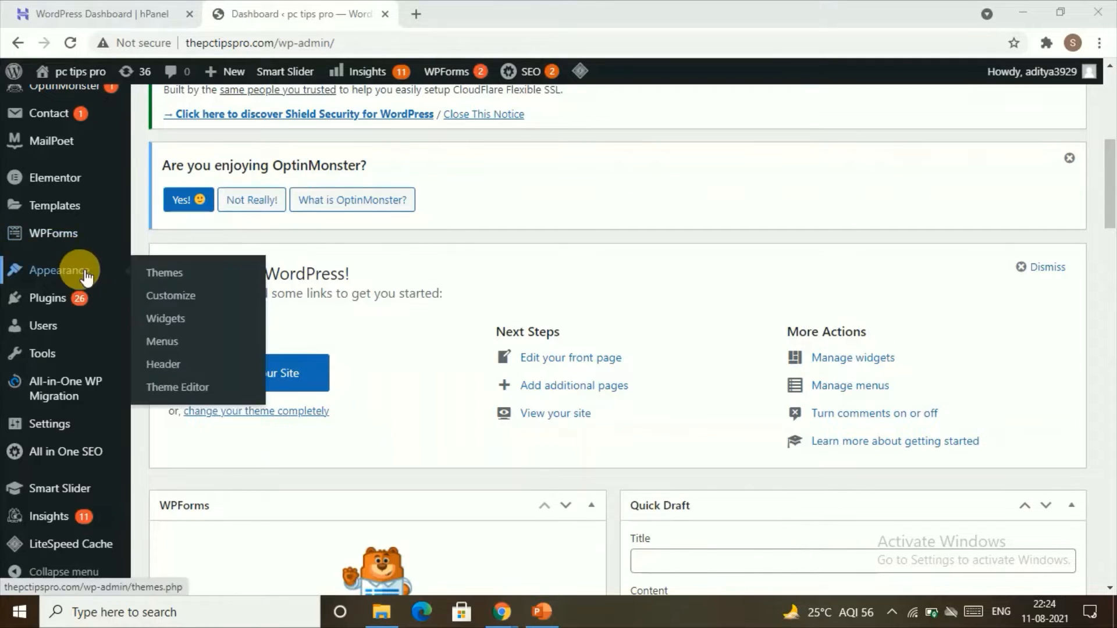
left_click(157, 277)
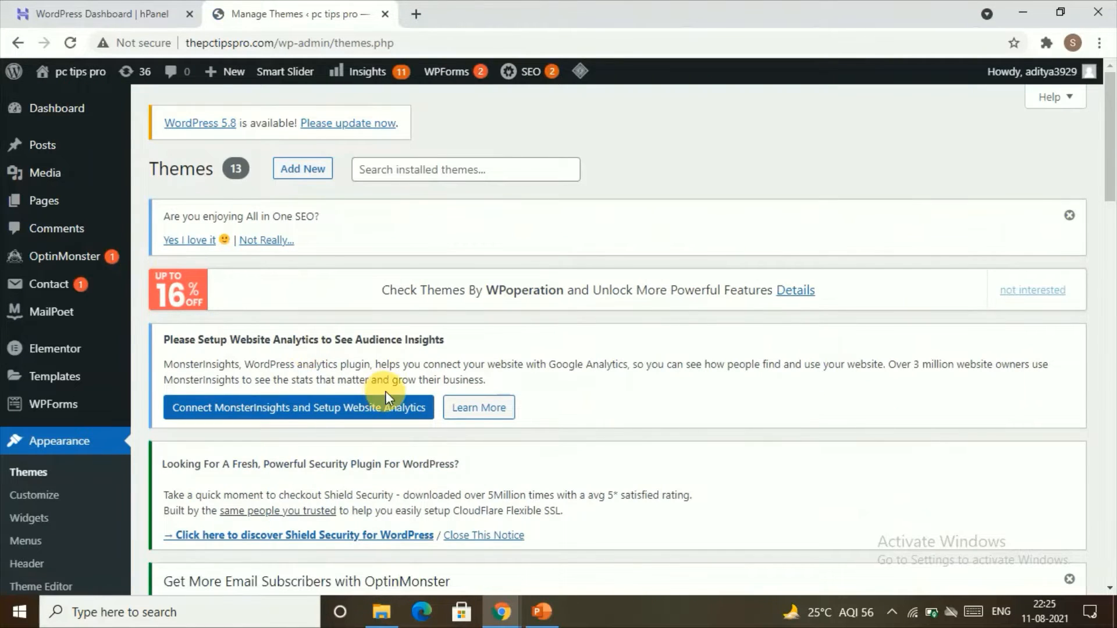
scroll(385, 391, "down", 8)
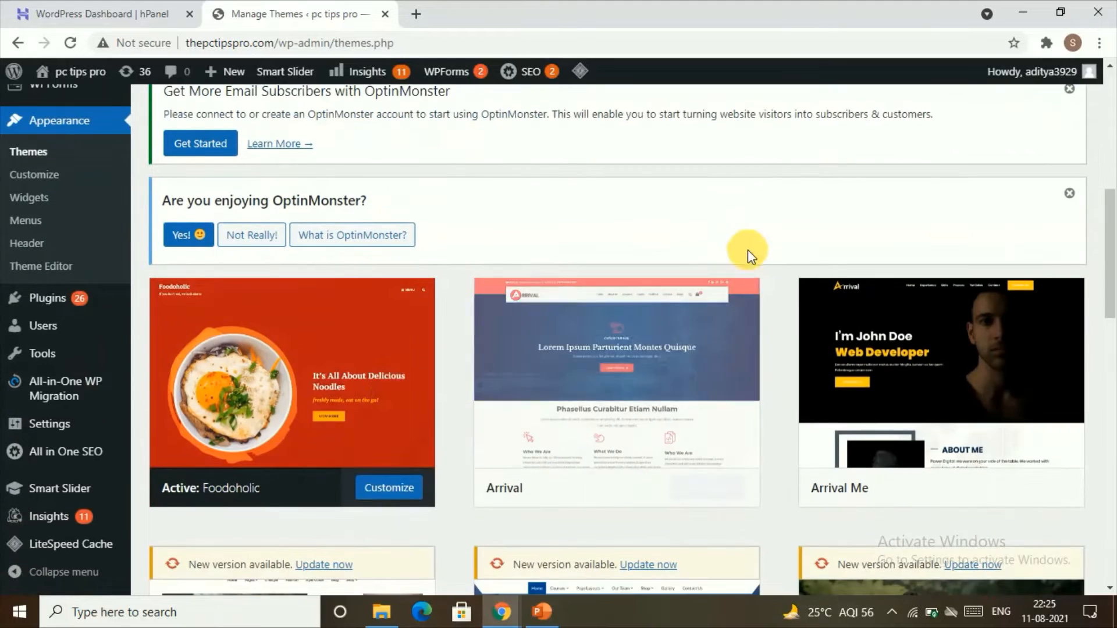
scroll(311, 202, "up", 8)
scroll(312, 202, "up", 1)
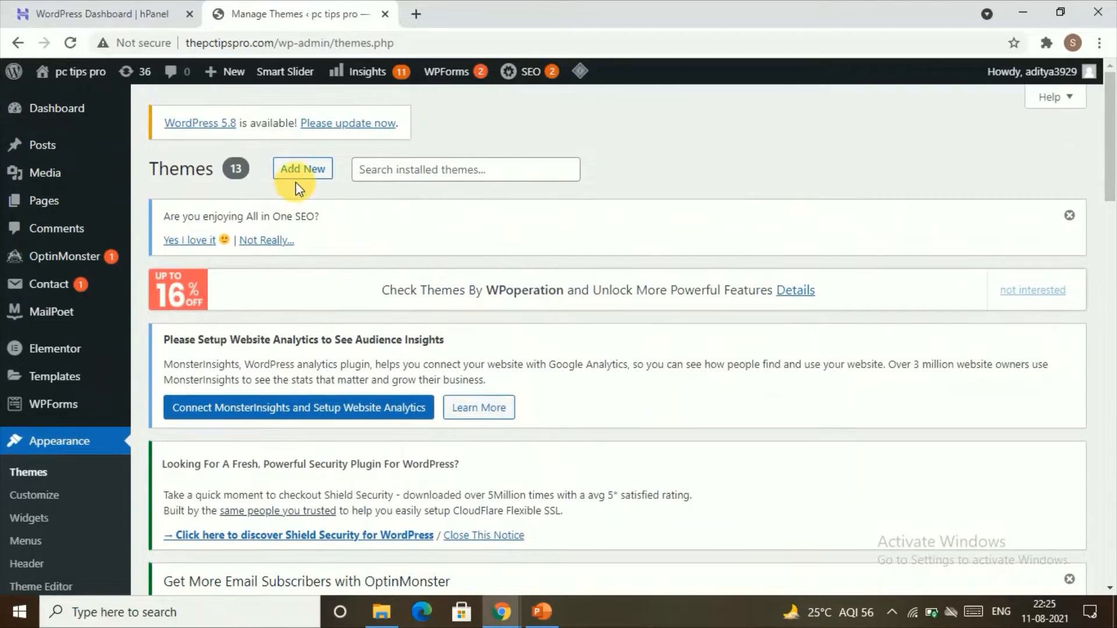
left_click(301, 169)
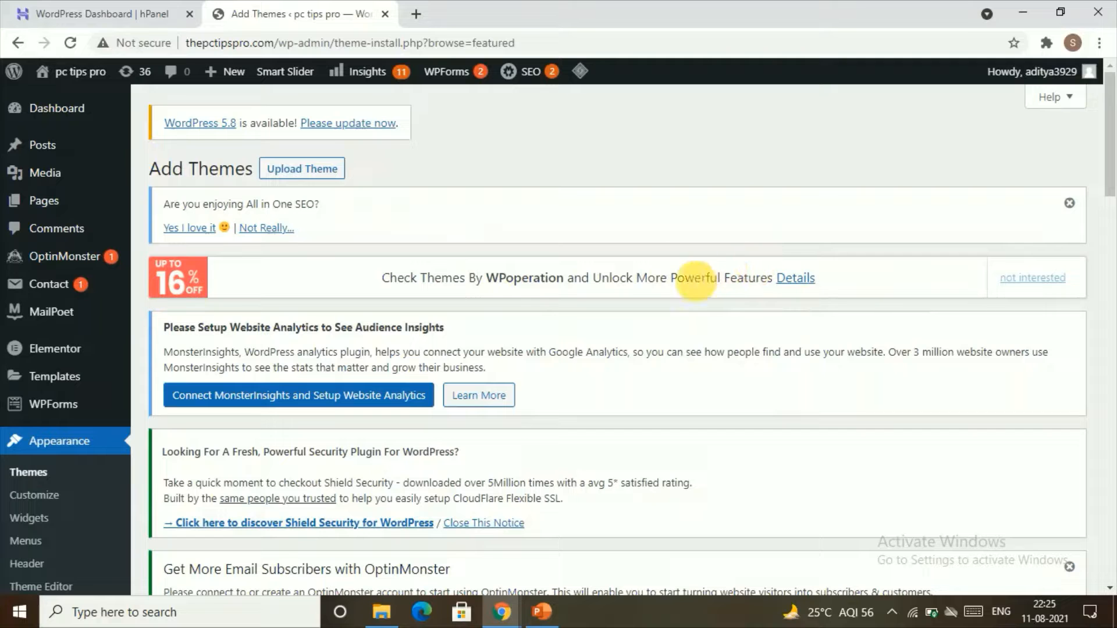
Search the theme directory for rife free.
scroll(826, 363, "down", 7)
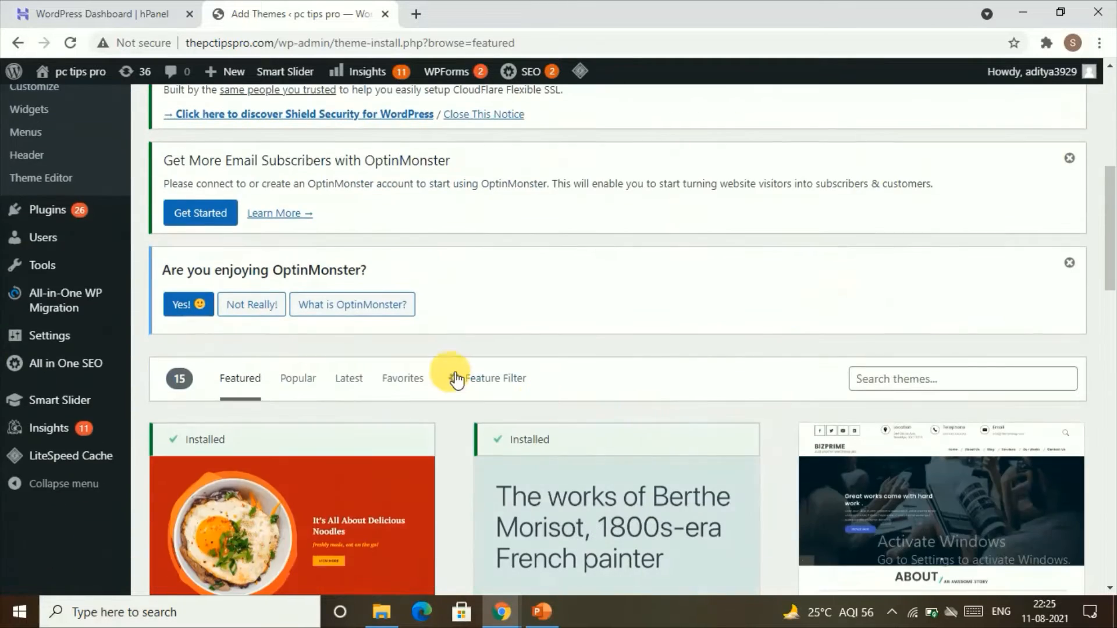
left_click(884, 384)
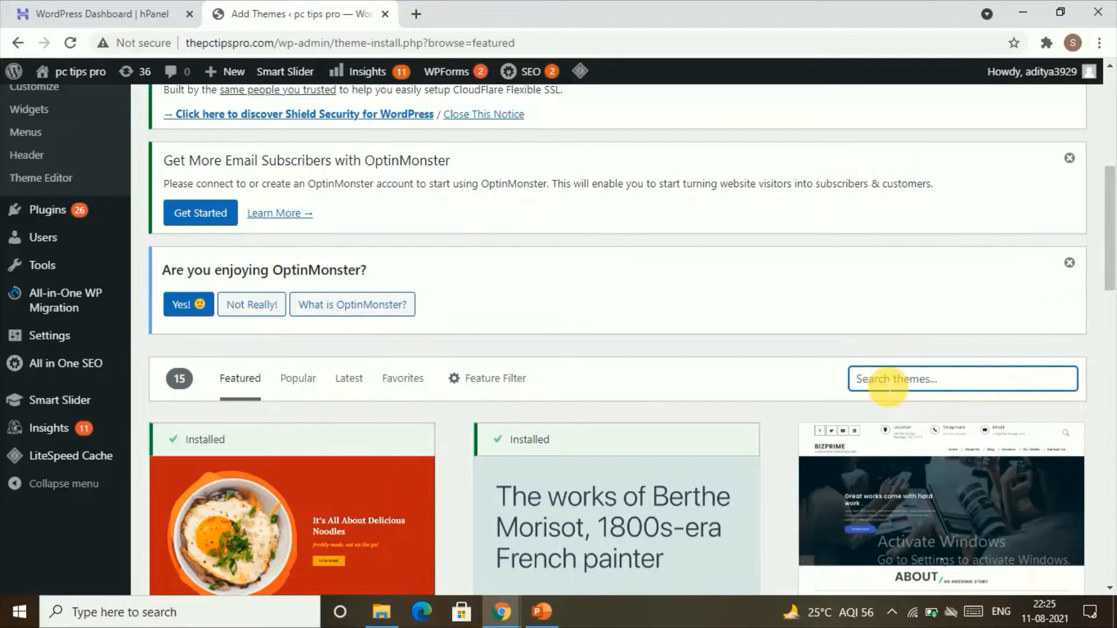
type("rife")
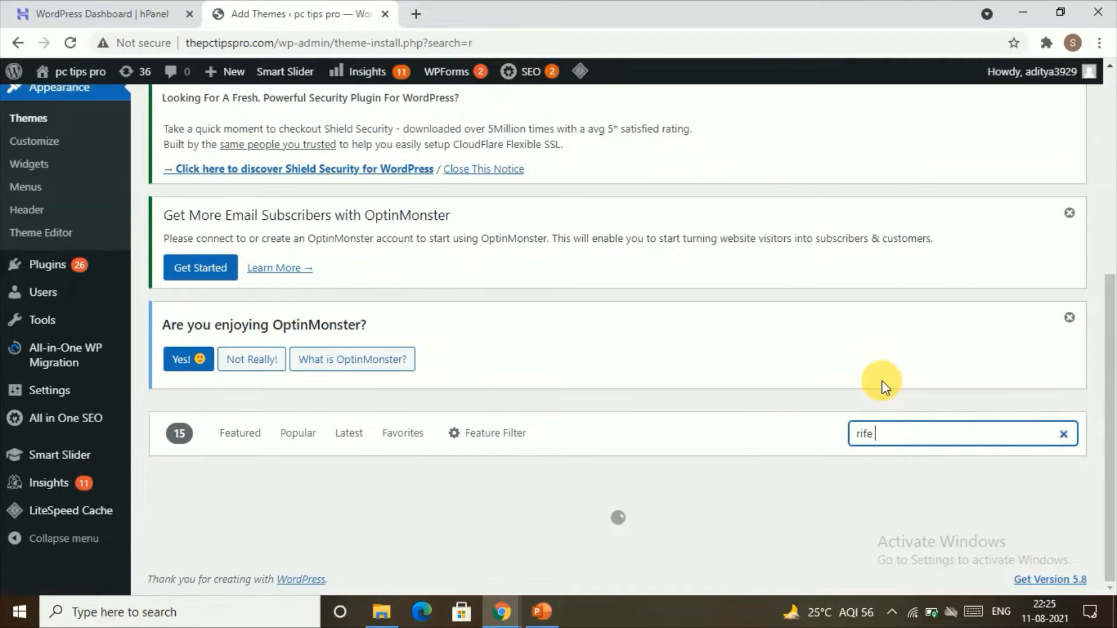
type(" n")
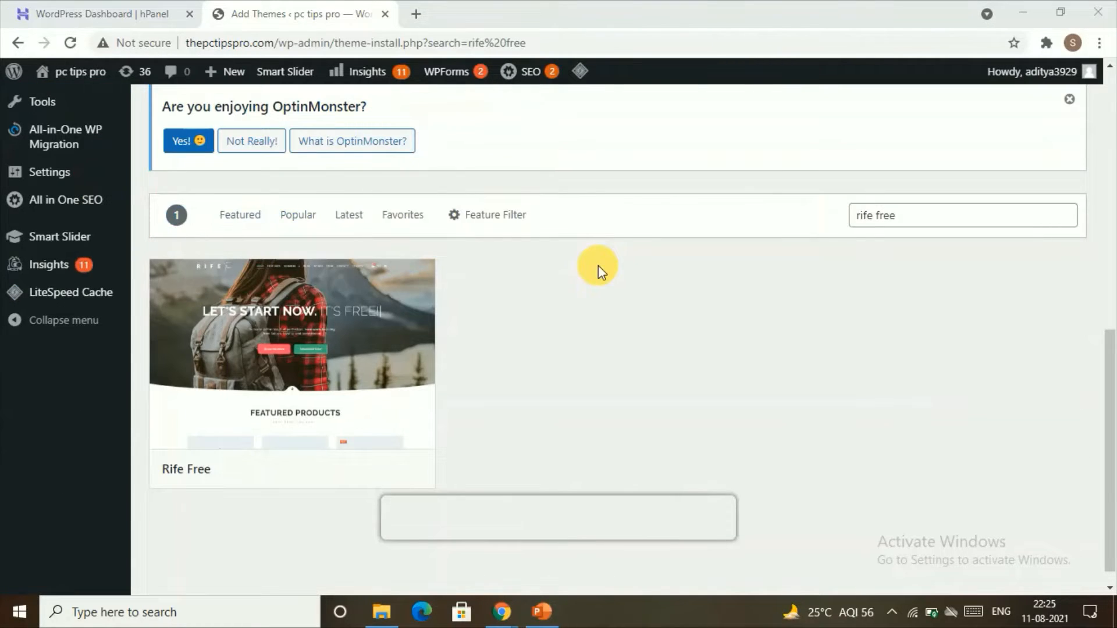
Install the Rife Free theme from its details preview and close the preview.
mouse_move(233, 390)
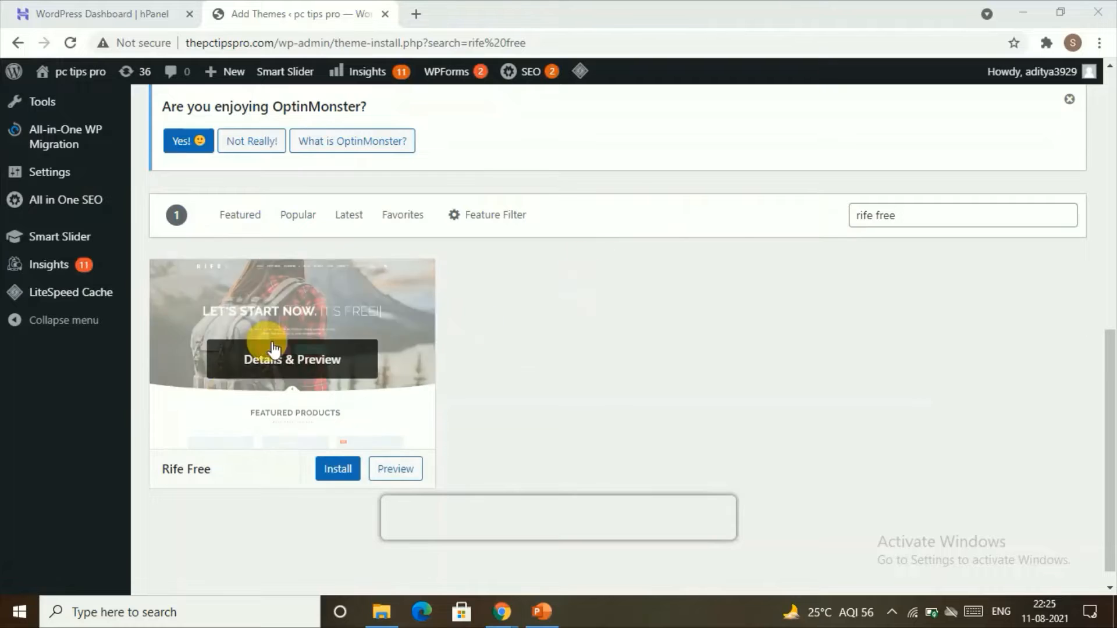
left_click(318, 374)
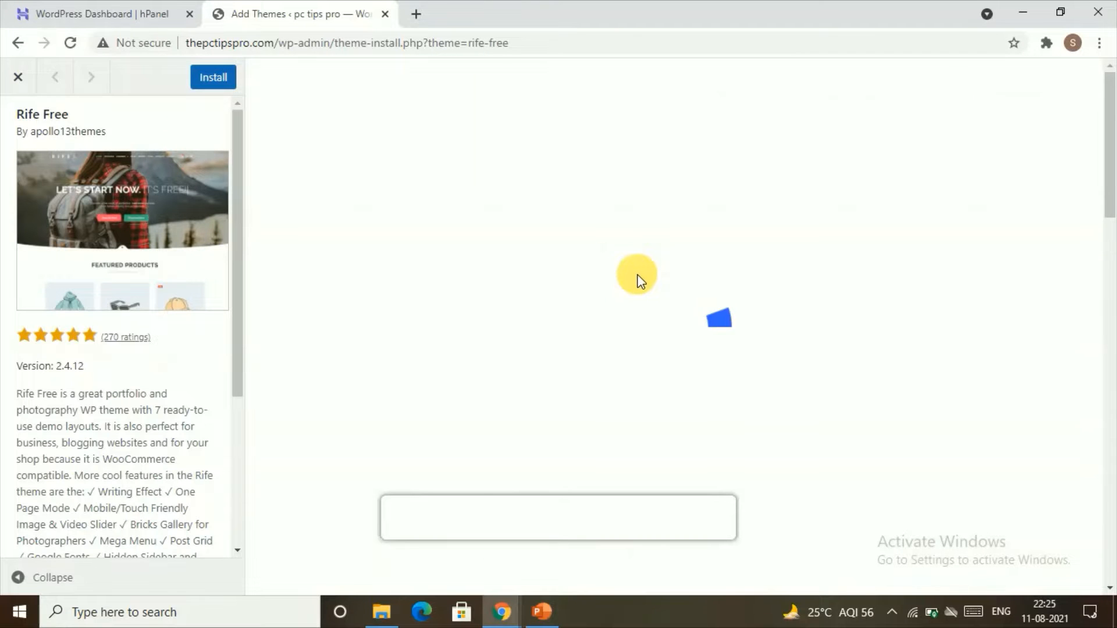
scroll(651, 279, "down", 12)
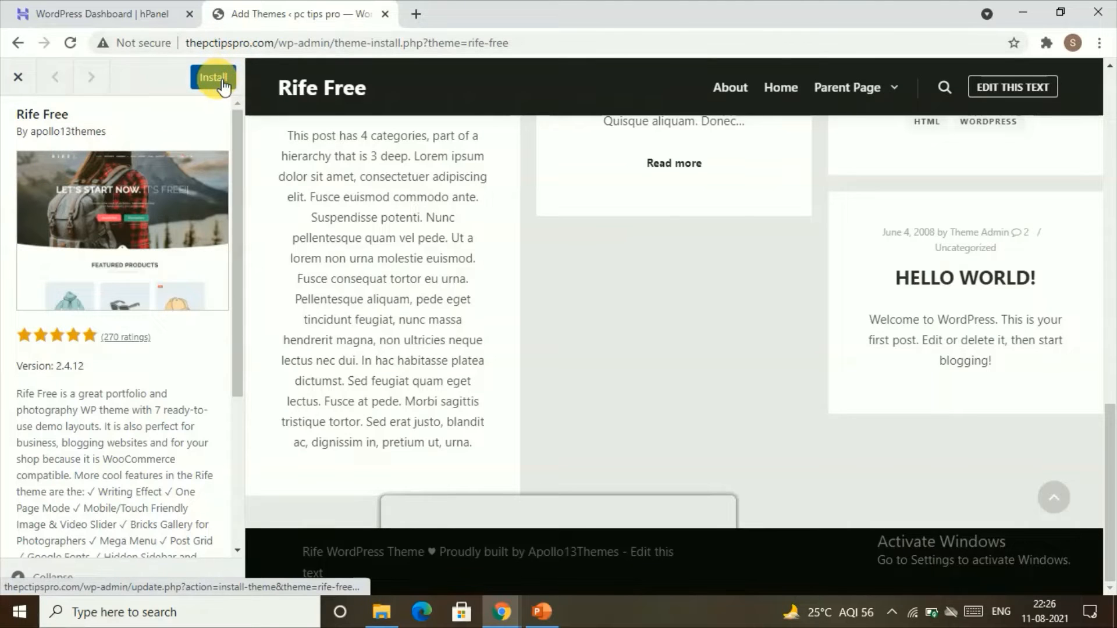
left_click(223, 82)
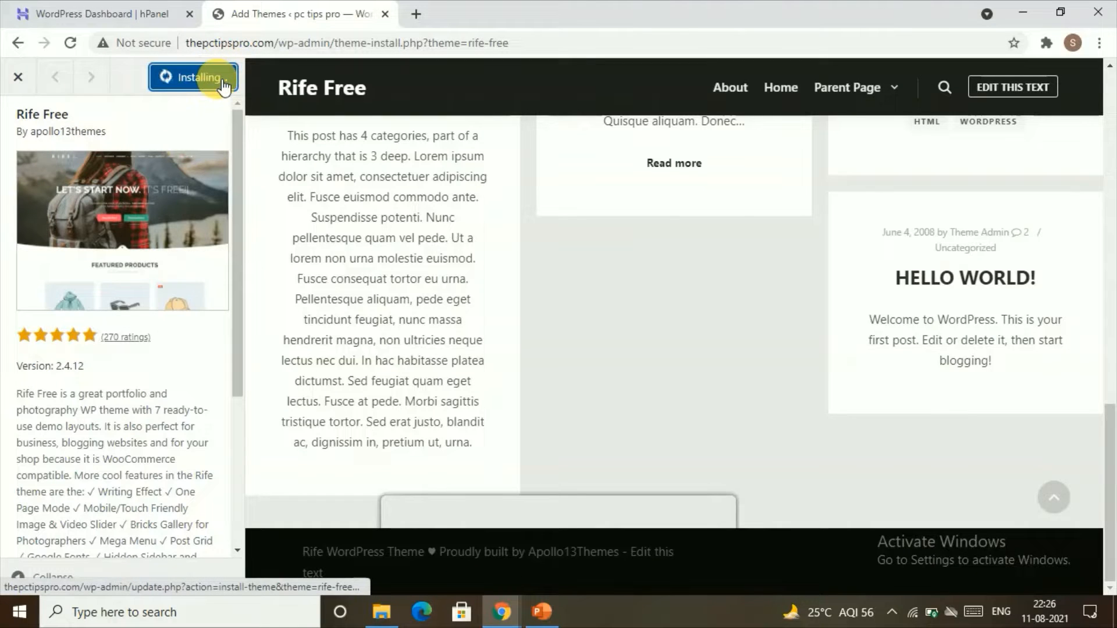
left_click(19, 77)
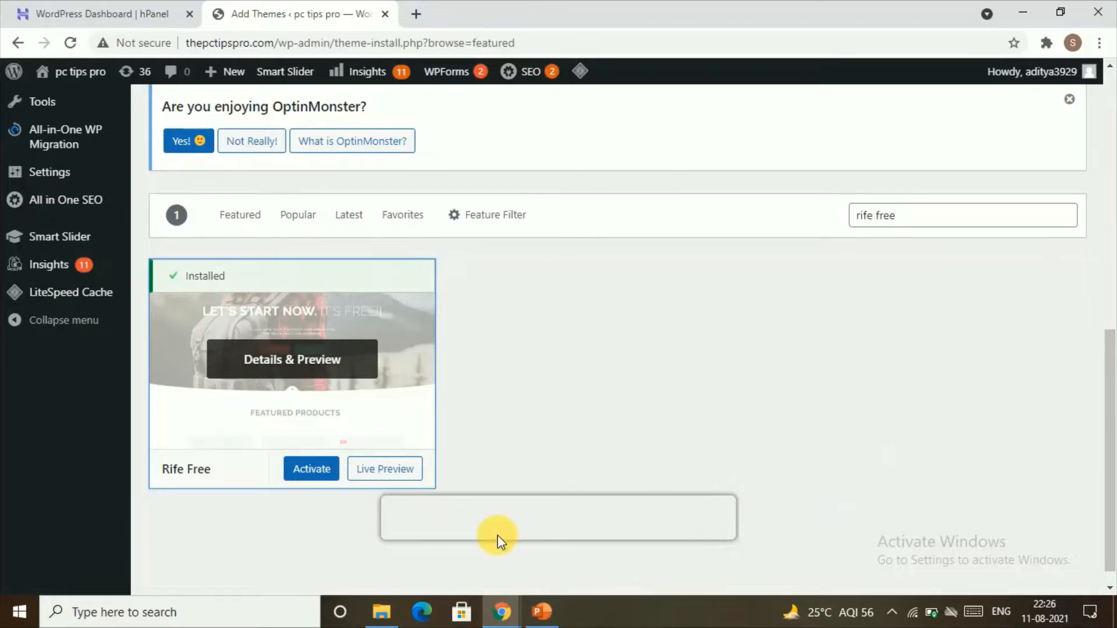
Activate the Rife Free theme and open its Design Importer.
left_click(306, 461)
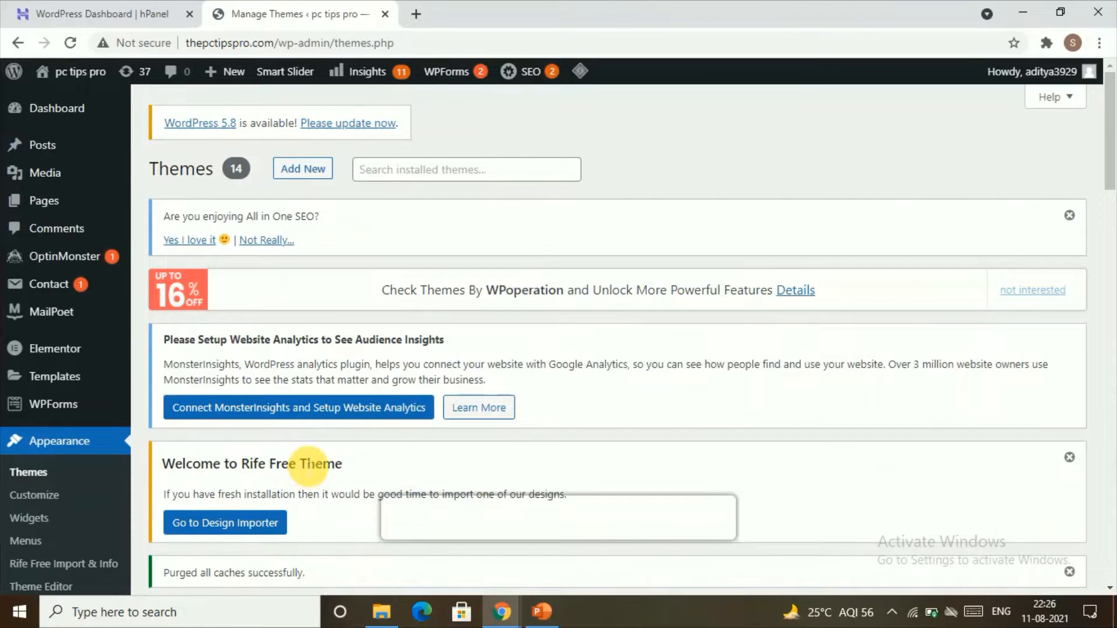
scroll(298, 475, "down", 3)
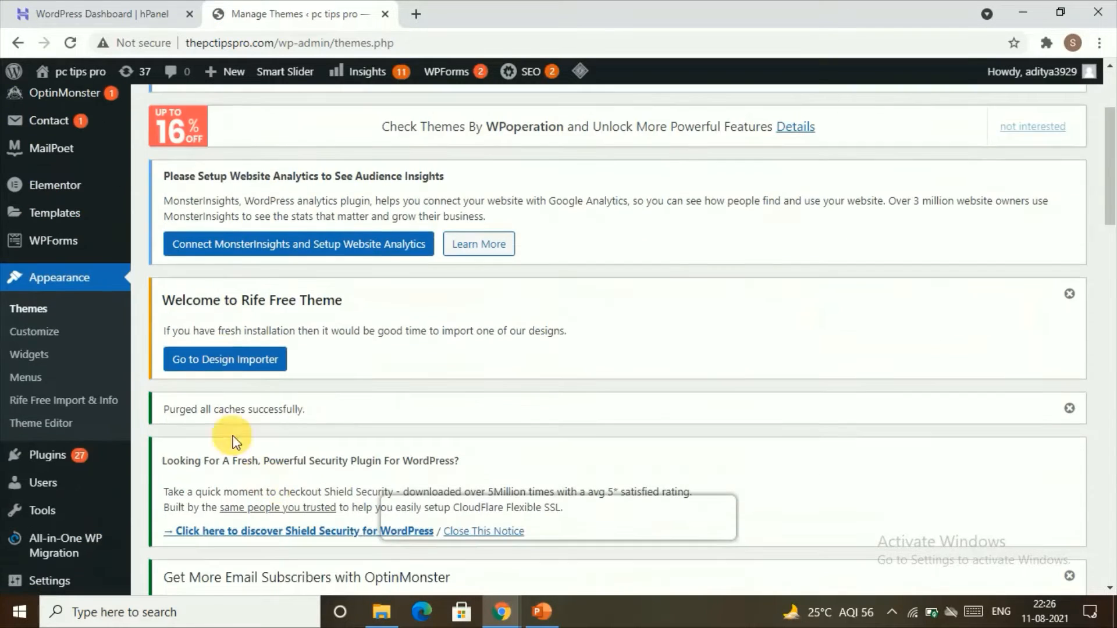
left_click(232, 362)
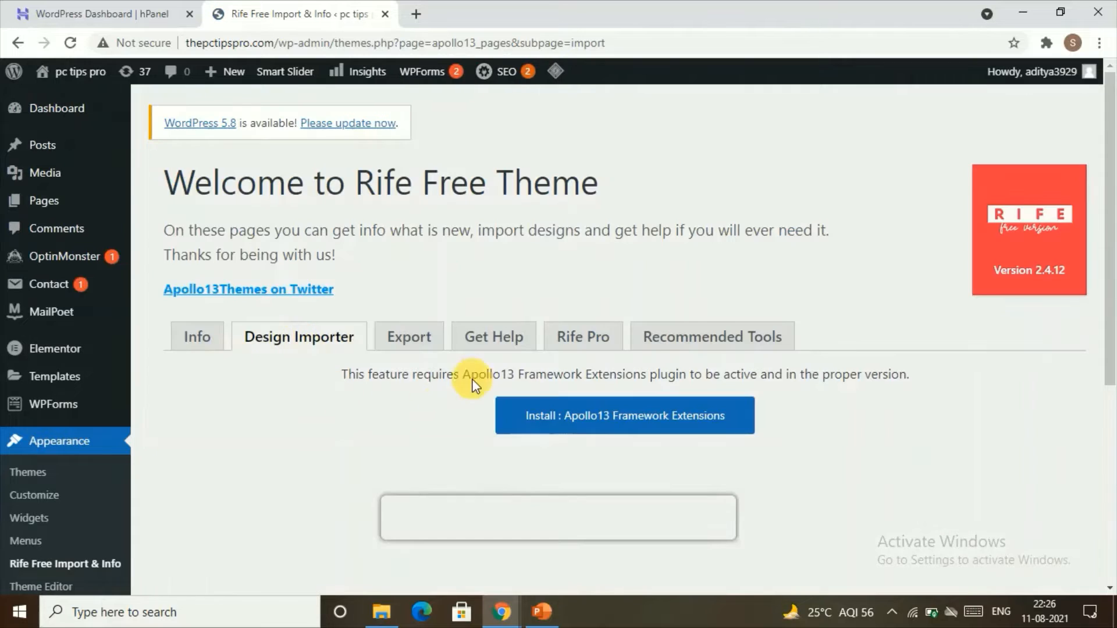
Install and activate the Apollo13 Framework Extensions plugin required by the Design Importer.
scroll(511, 390, "down", 1)
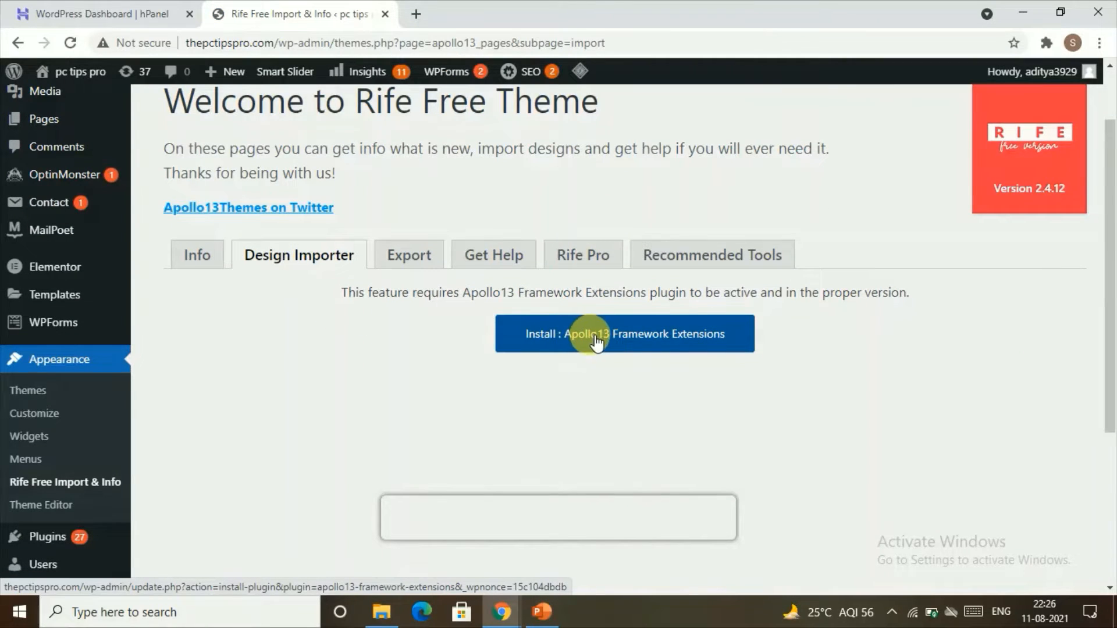
left_click(719, 329)
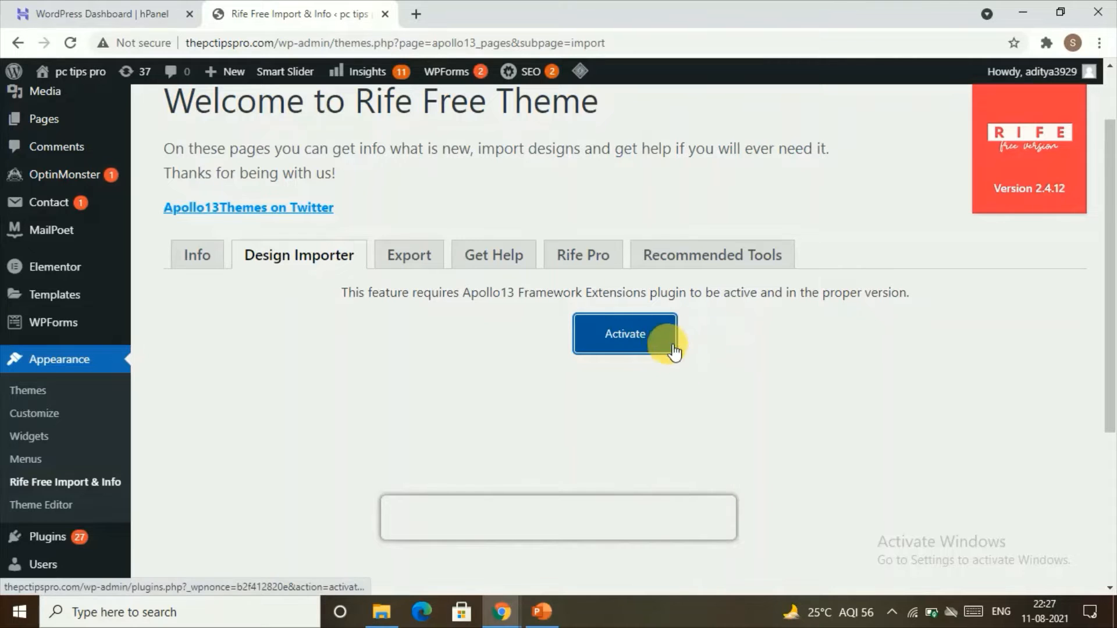
left_click(659, 339)
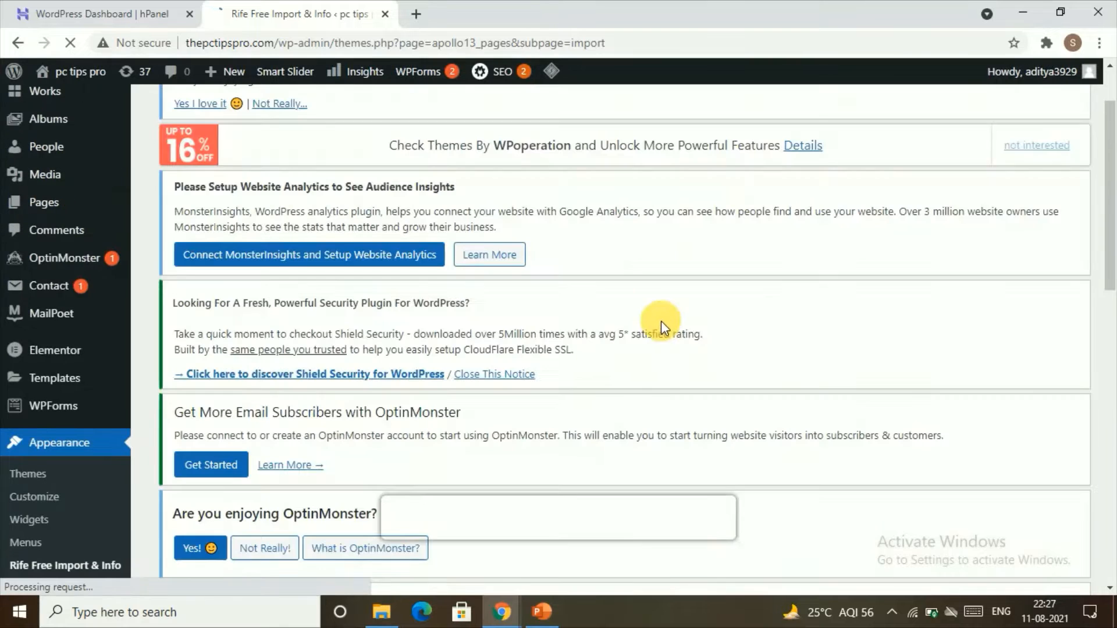
Browse the available designs and choose the free Woor design to move to the next step.
scroll(562, 299, "down", 9)
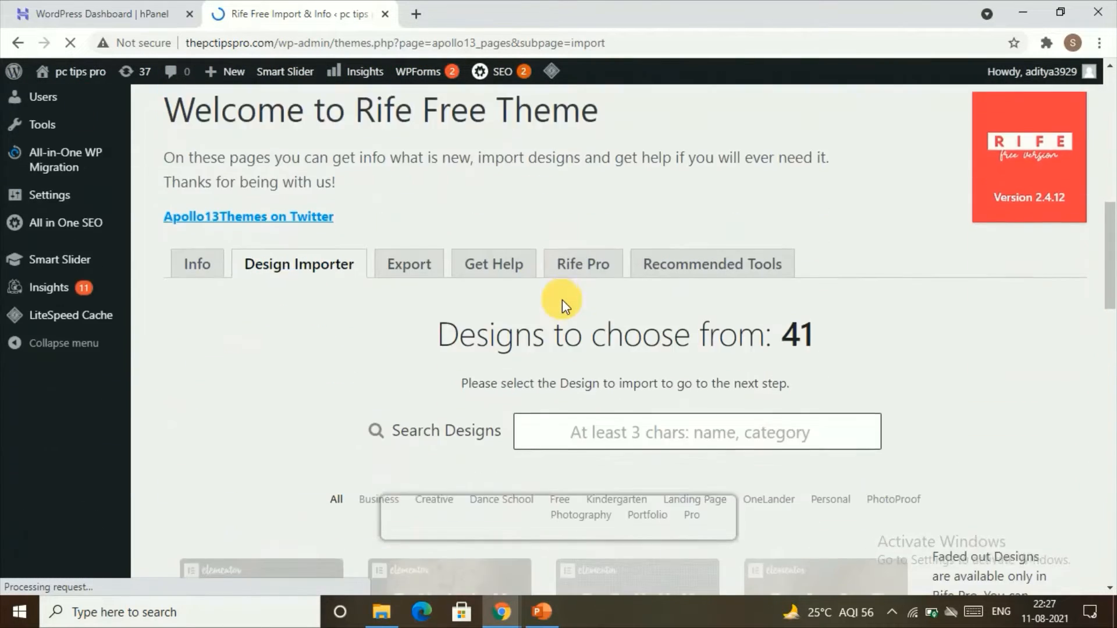
scroll(562, 299, "down", 4)
scroll(602, 340, "up", 2)
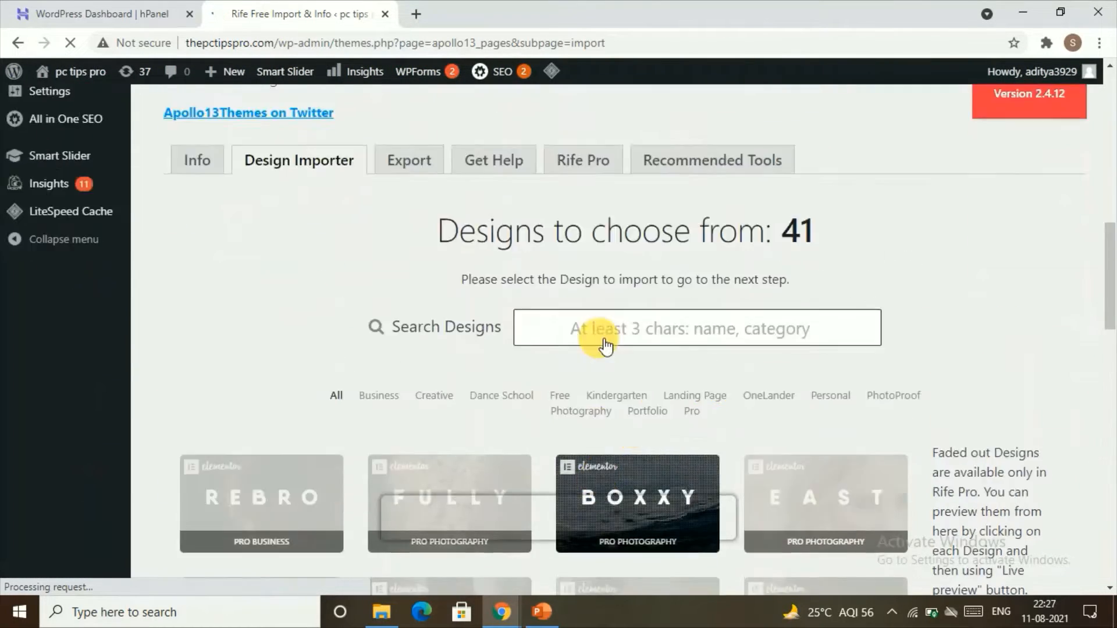
scroll(597, 339, "up", 2)
scroll(589, 337, "down", 10)
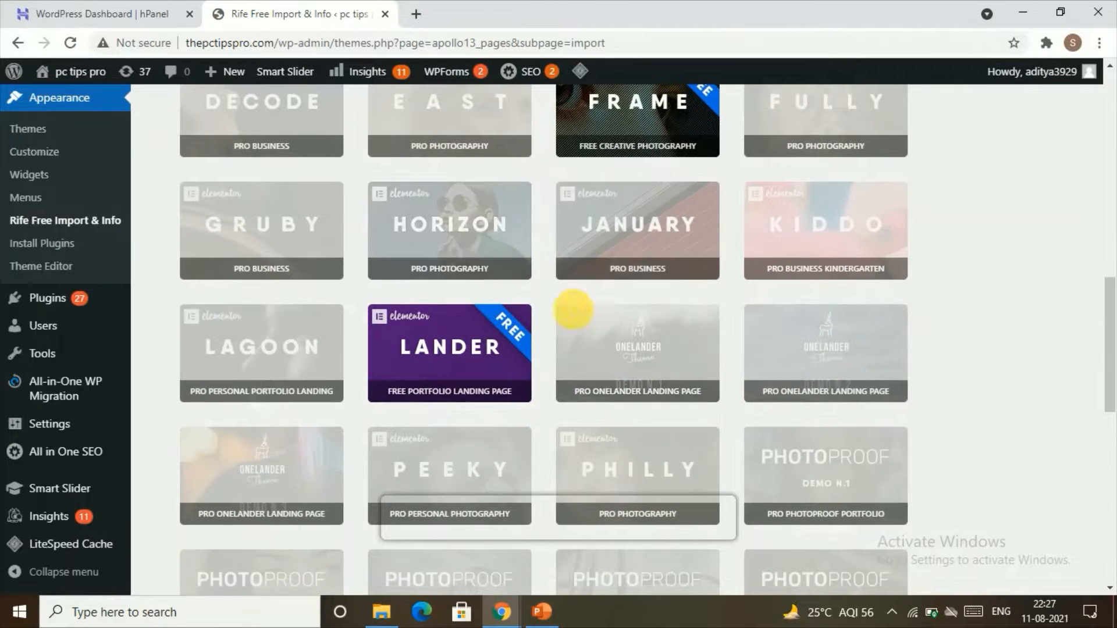
scroll(599, 276, "down", 3)
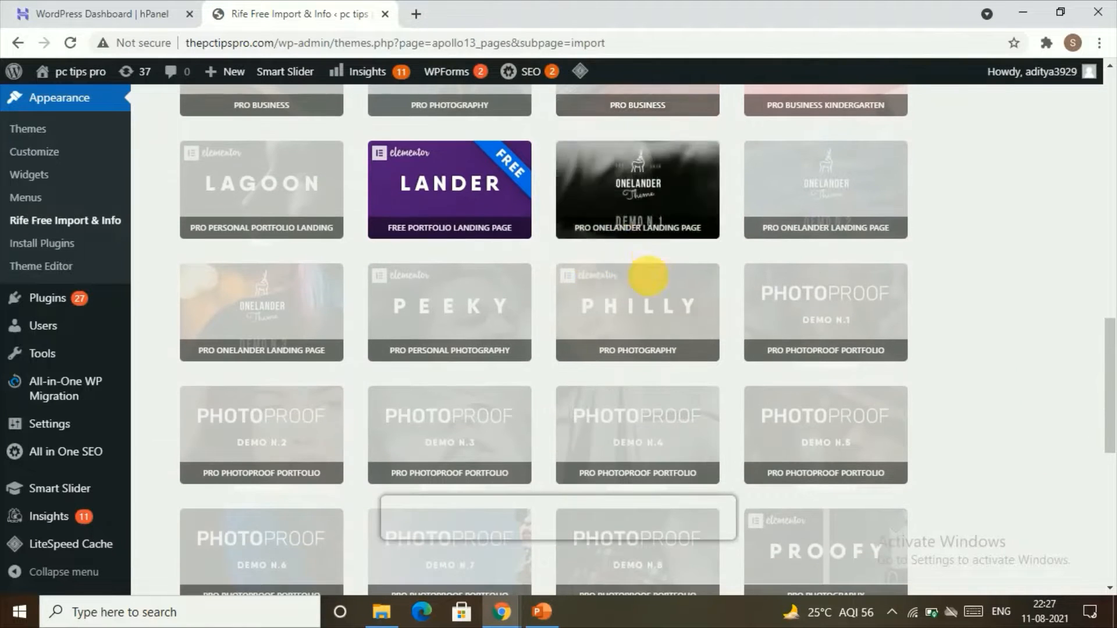
scroll(640, 326, "down", 5)
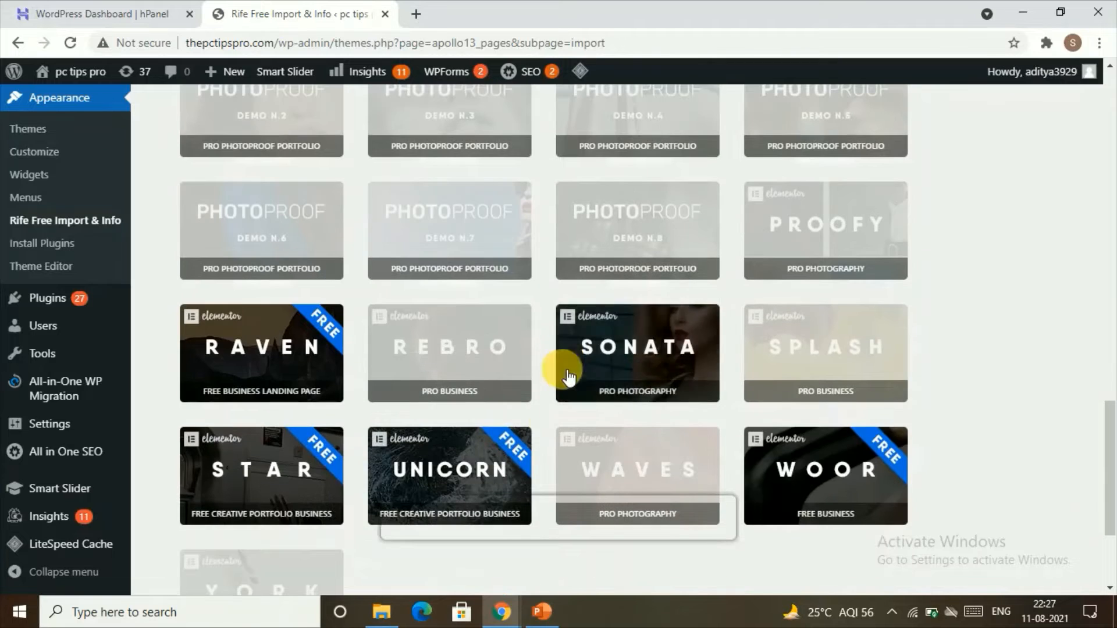
left_click(805, 463)
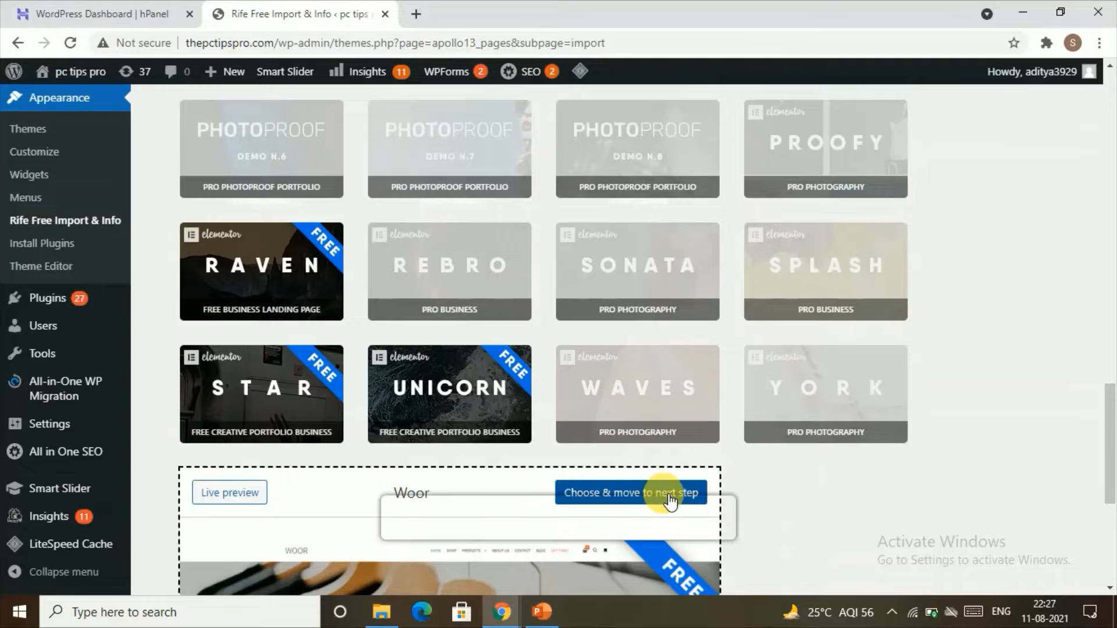
left_click(671, 499)
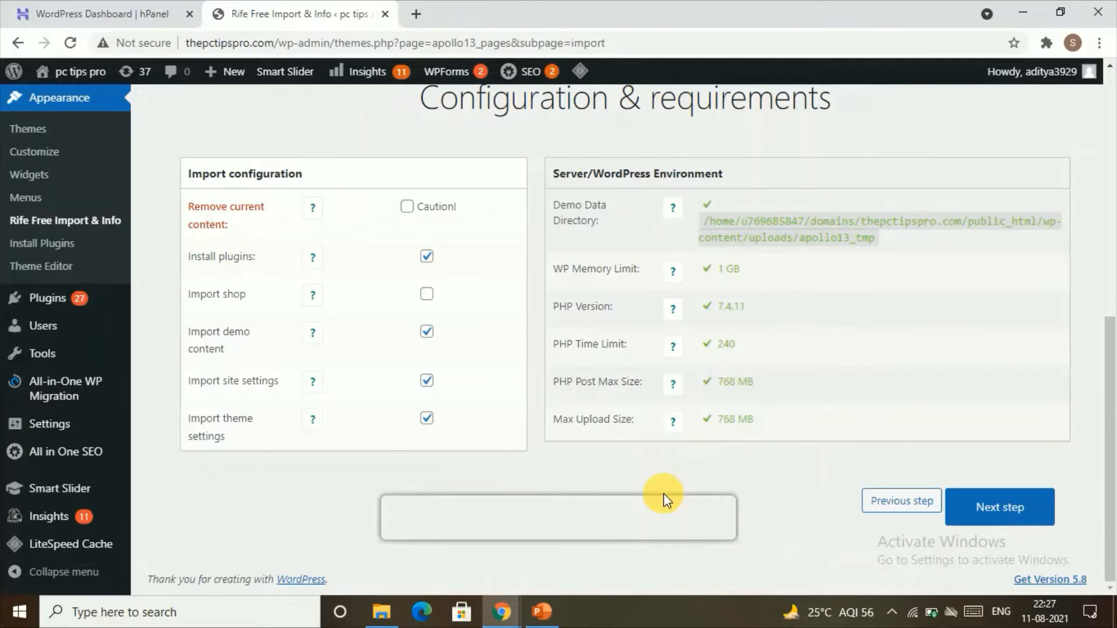
Enable Import shop in the import configuration and start importing the Woor design.
left_click(427, 296)
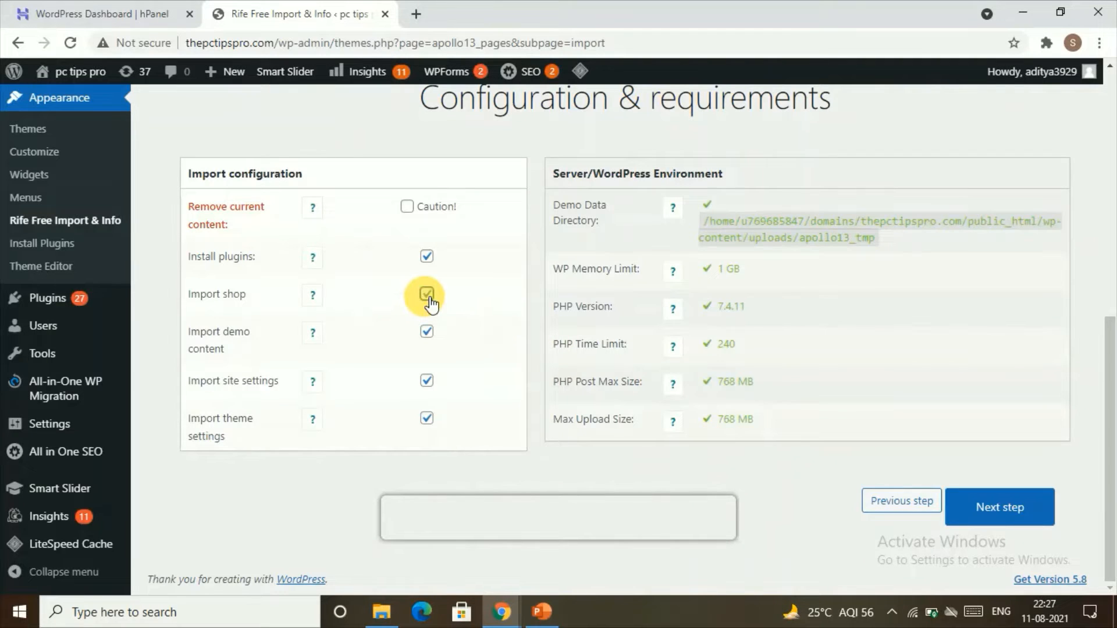
left_click(986, 499)
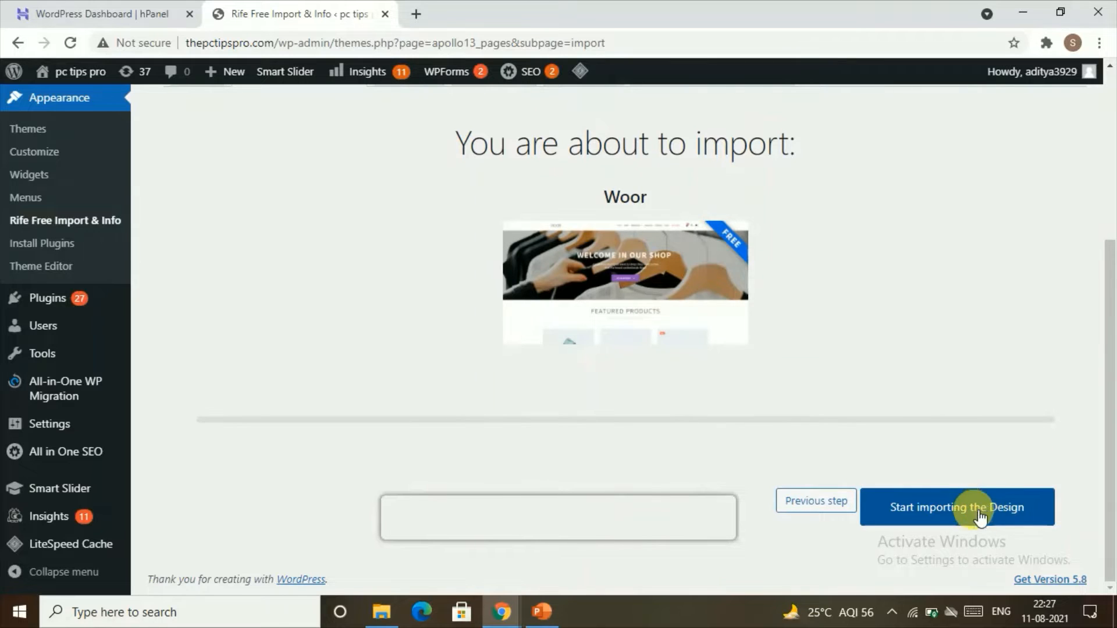
left_click(918, 512)
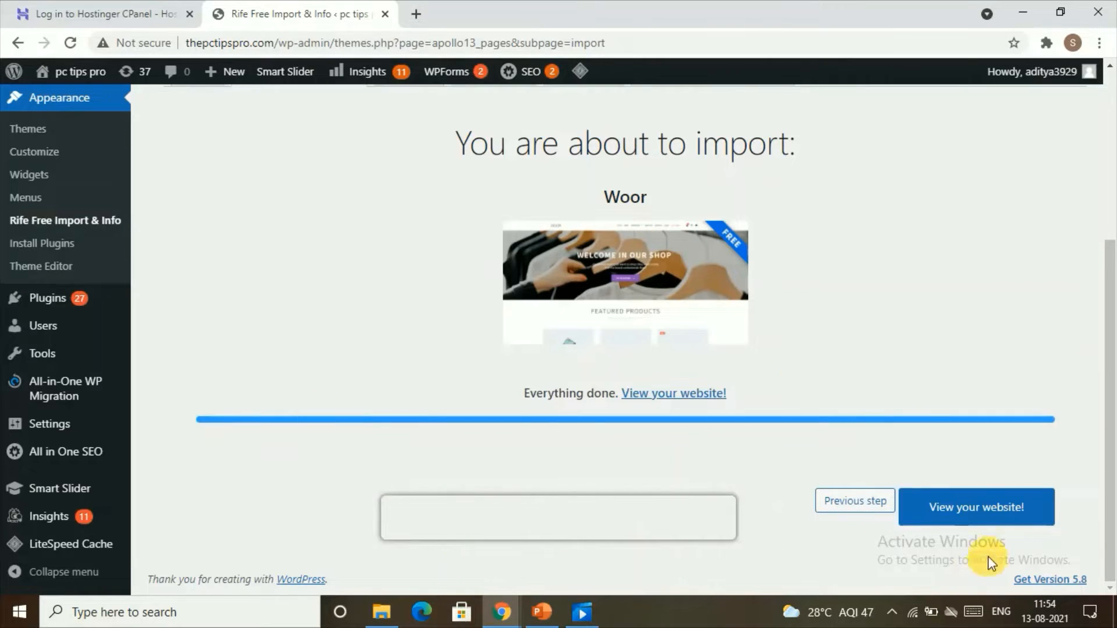
Open the website and scroll through the imported Woor home page.
left_click(950, 509)
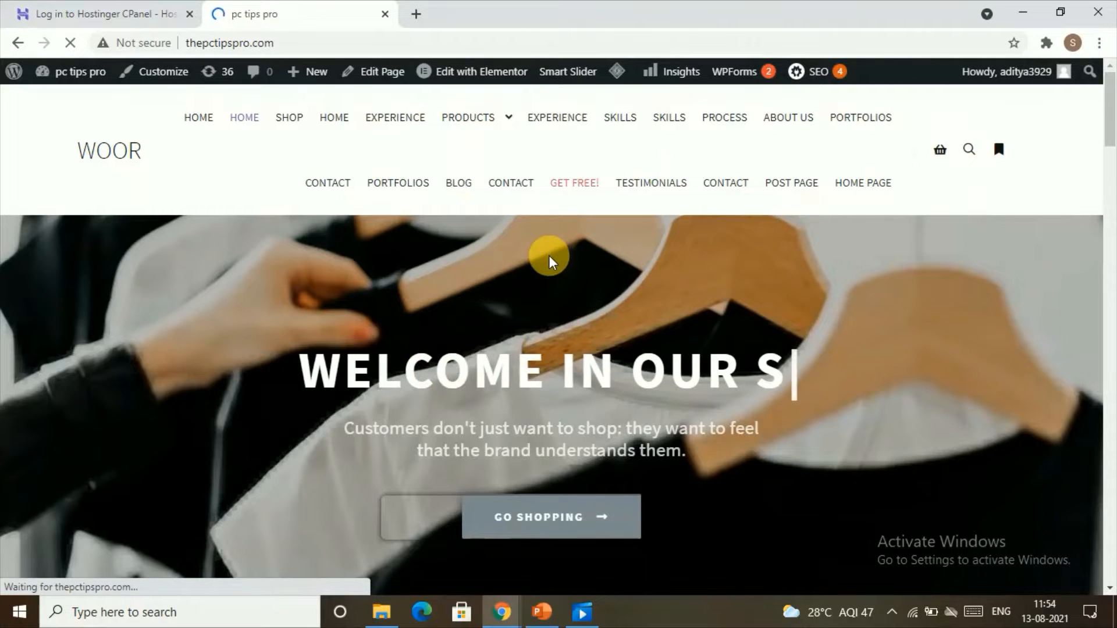
scroll(581, 368, "down", 5)
scroll(780, 333, "down", 10)
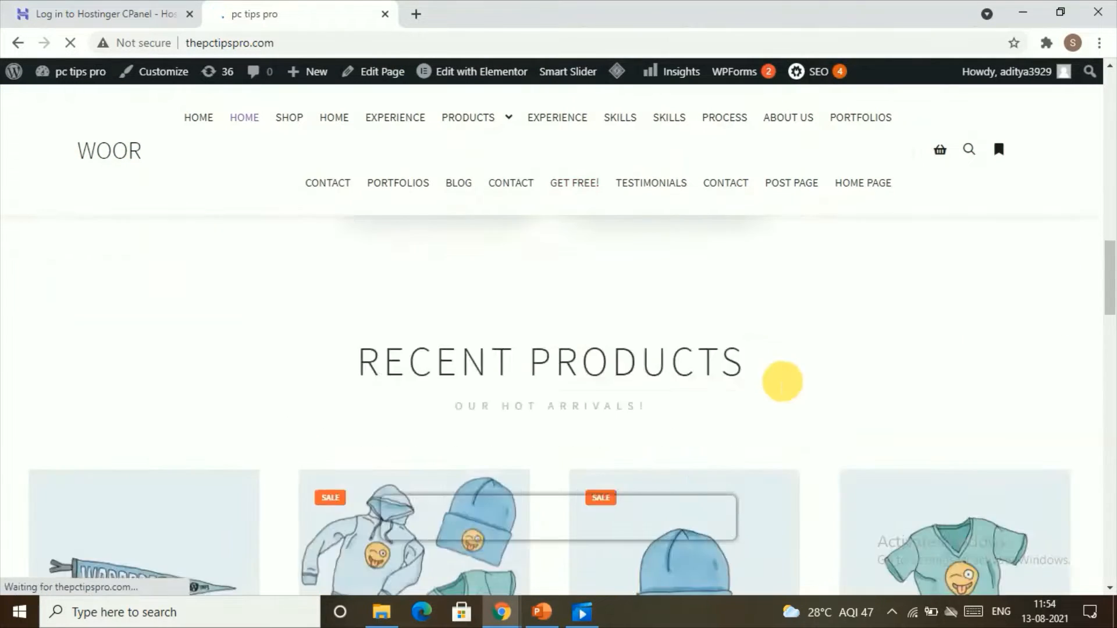
scroll(808, 356, "up", 6)
scroll(811, 359, "up", 8)
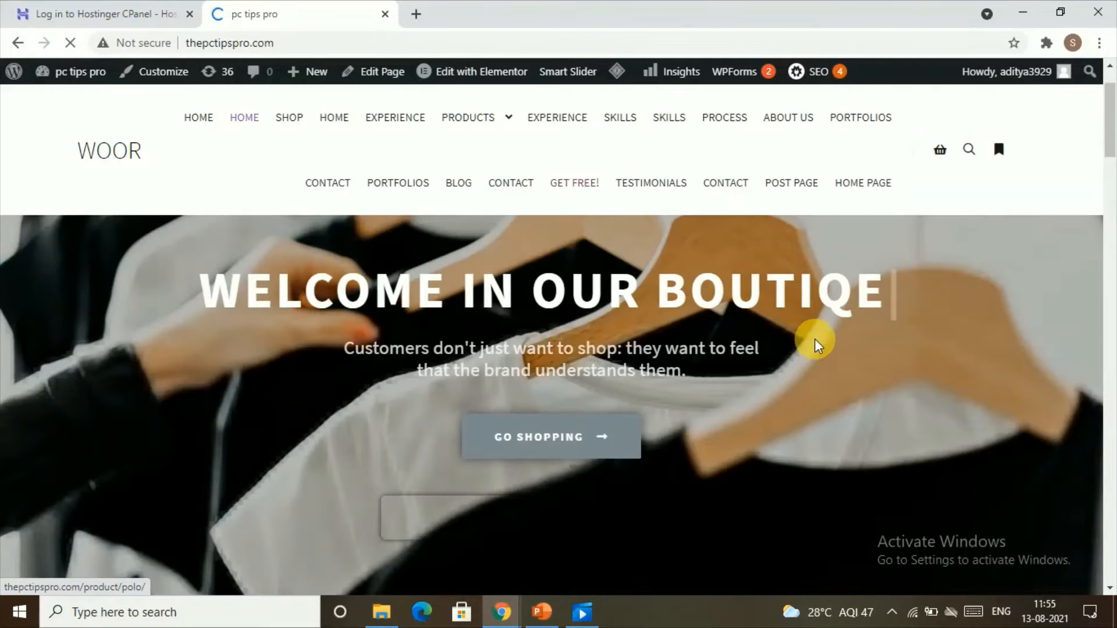
scroll(812, 344, "down", 5)
scroll(761, 245, "down", 4)
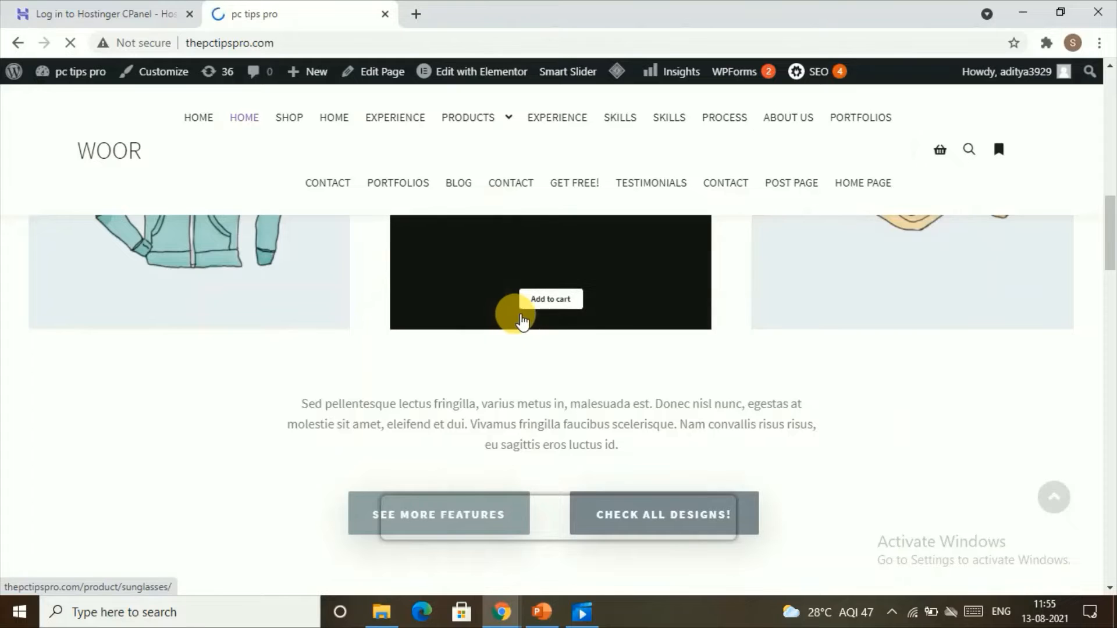
scroll(574, 387, "down", 8)
scroll(664, 451, "up", 8)
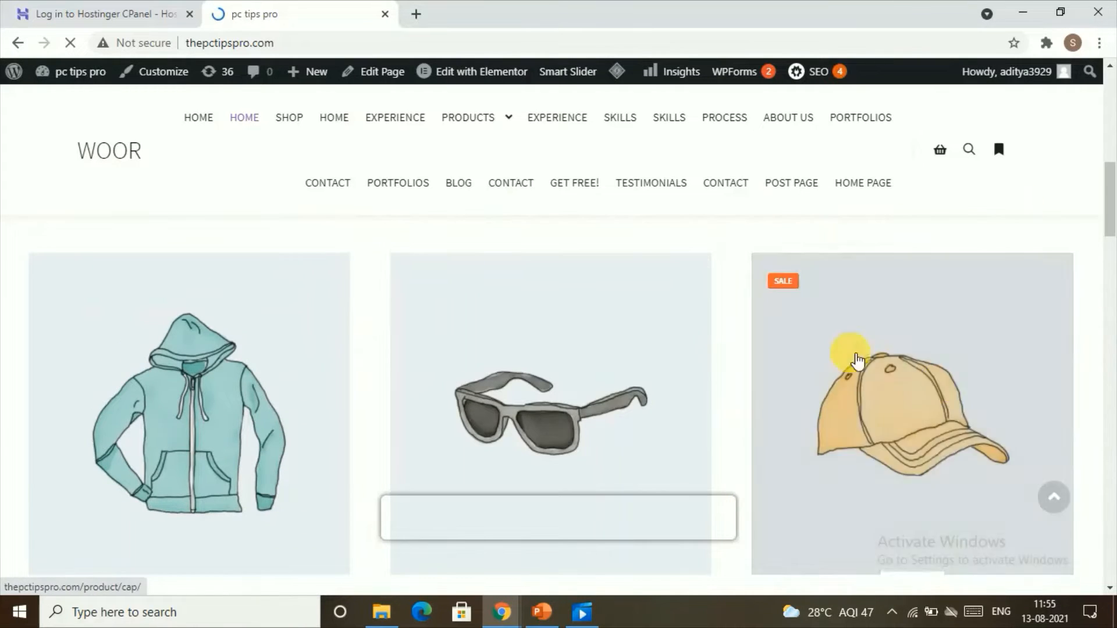
scroll(273, 222, "up", 1)
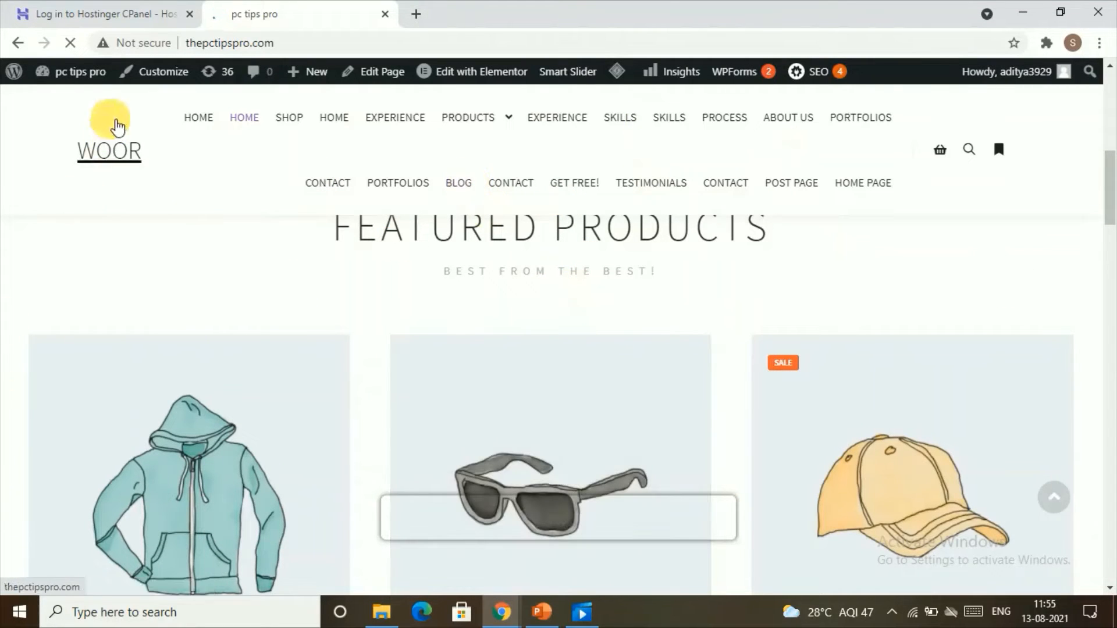
Return to the WordPress dashboard and open the list of all pages.
mouse_move(65, 77)
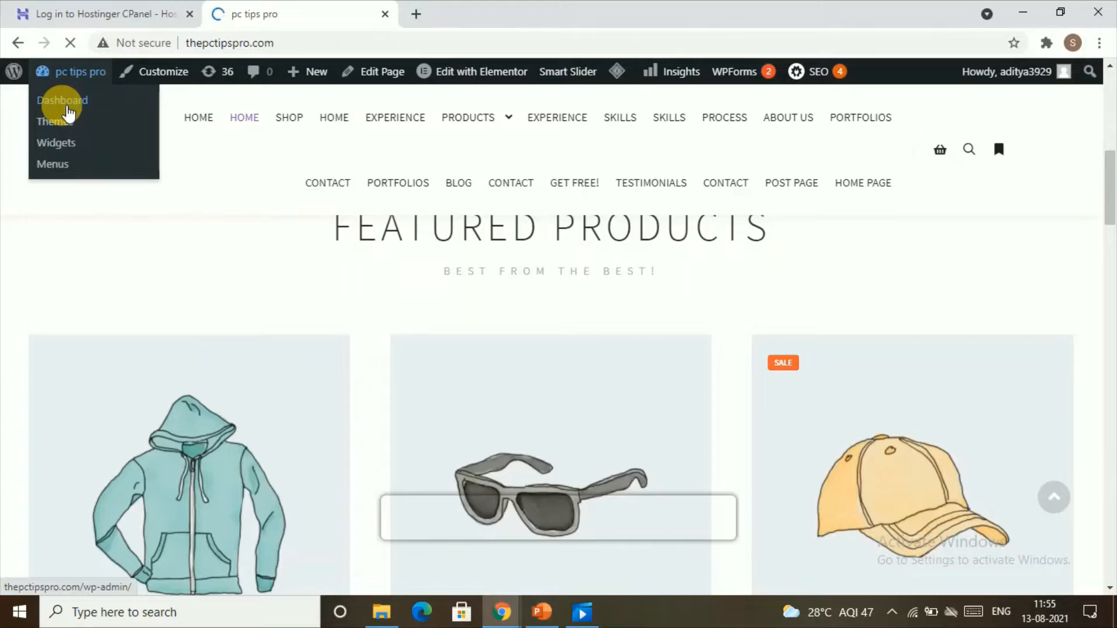
left_click(63, 101)
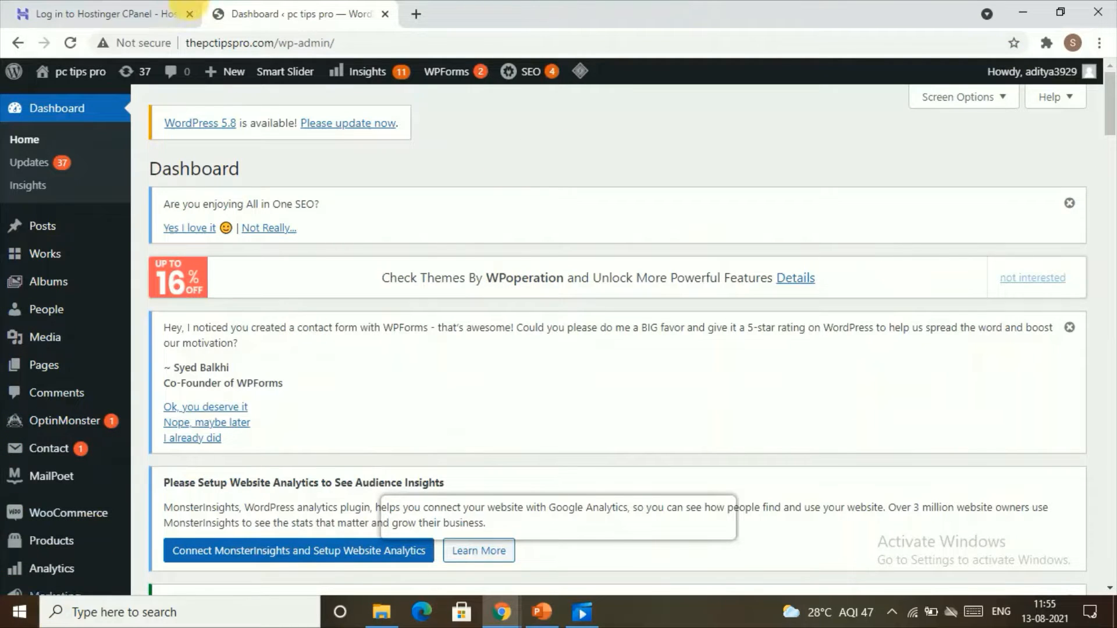
mouse_move(36, 299)
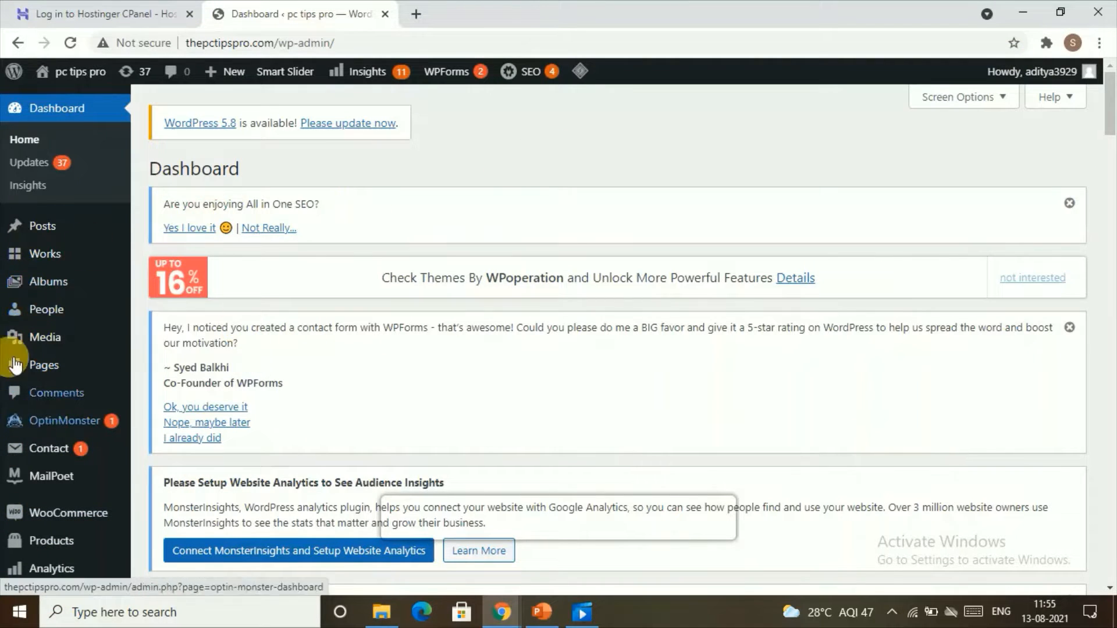
mouse_move(17, 357)
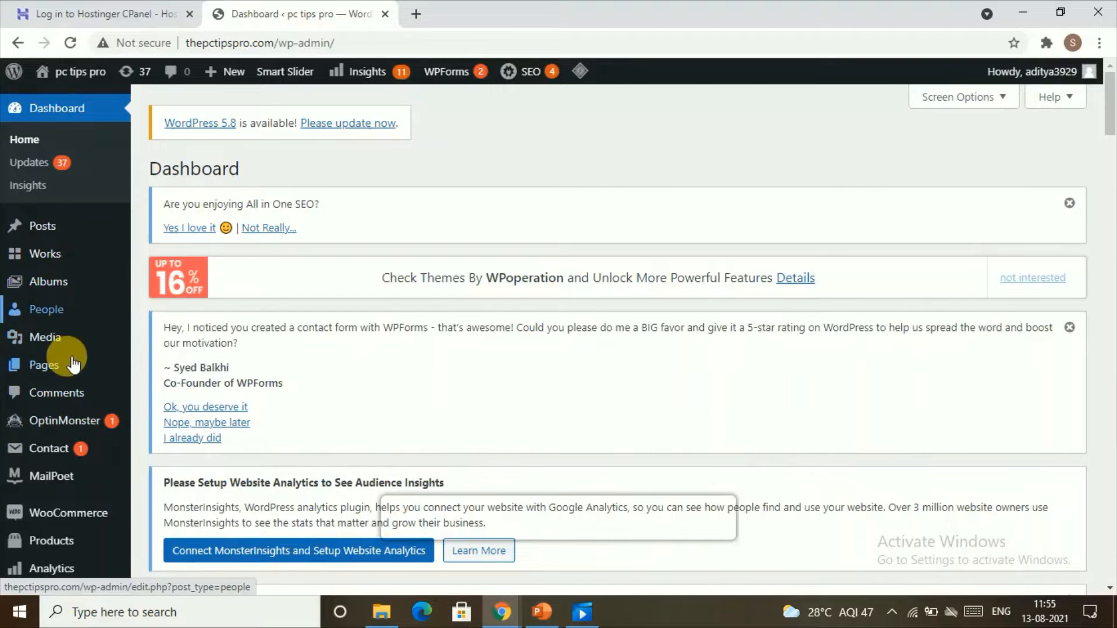
mouse_move(17, 455)
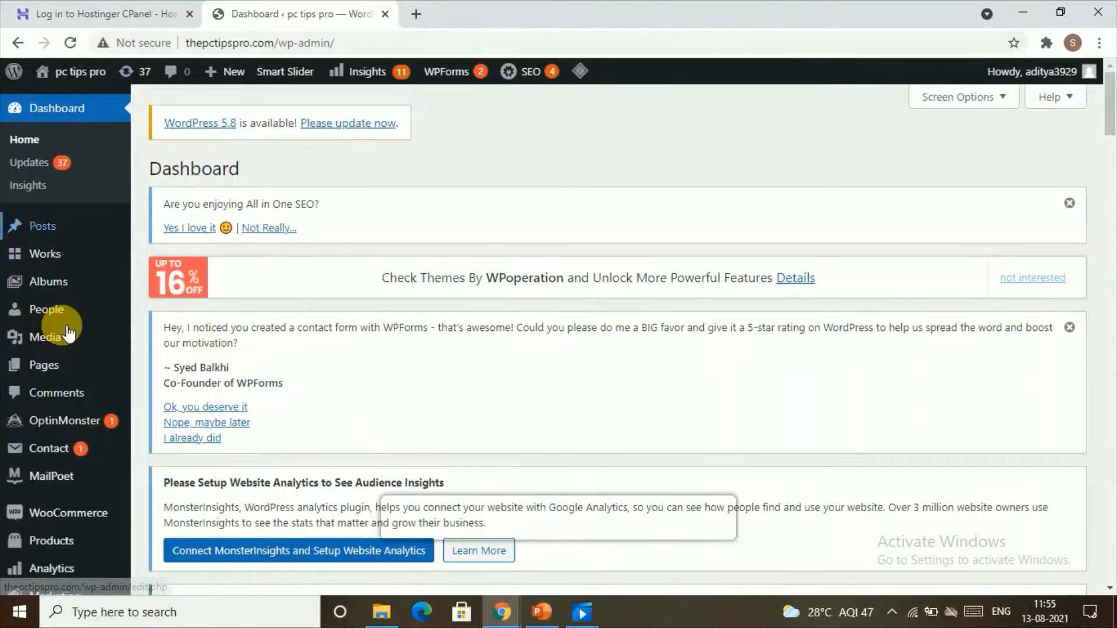
mouse_move(75, 366)
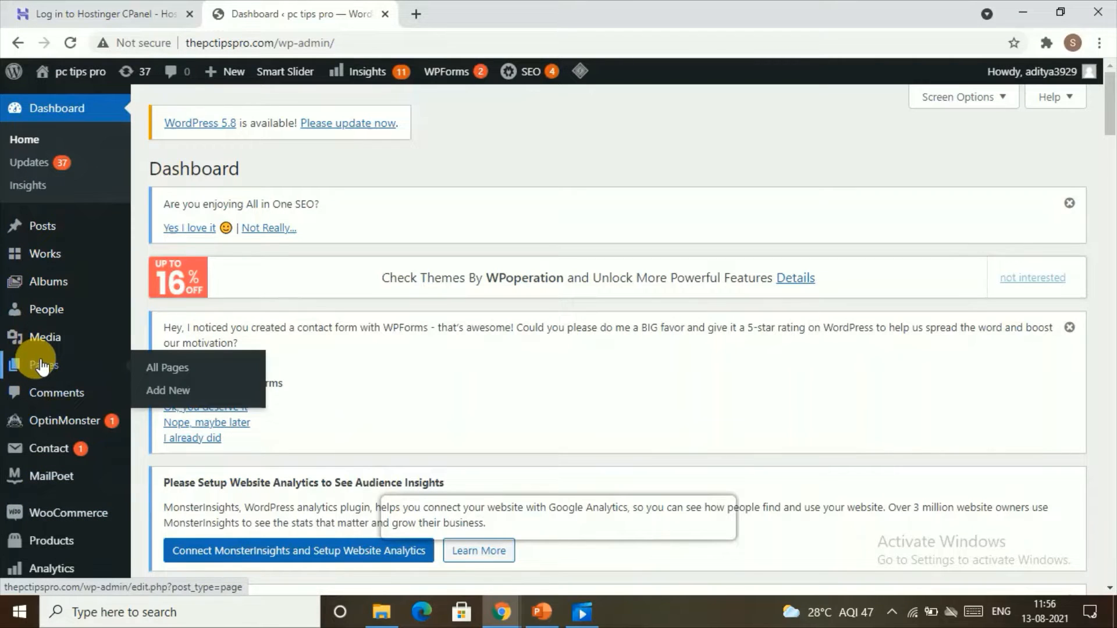
left_click(189, 370)
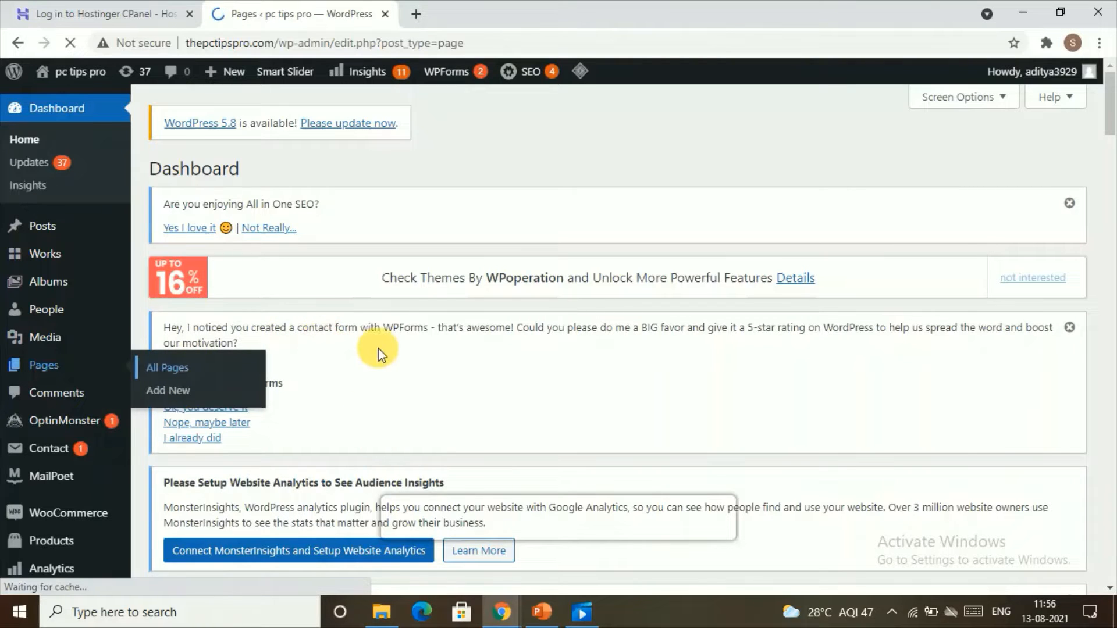
Move the Sample Page to the trash from the pages list.
scroll(431, 361, "down", 15)
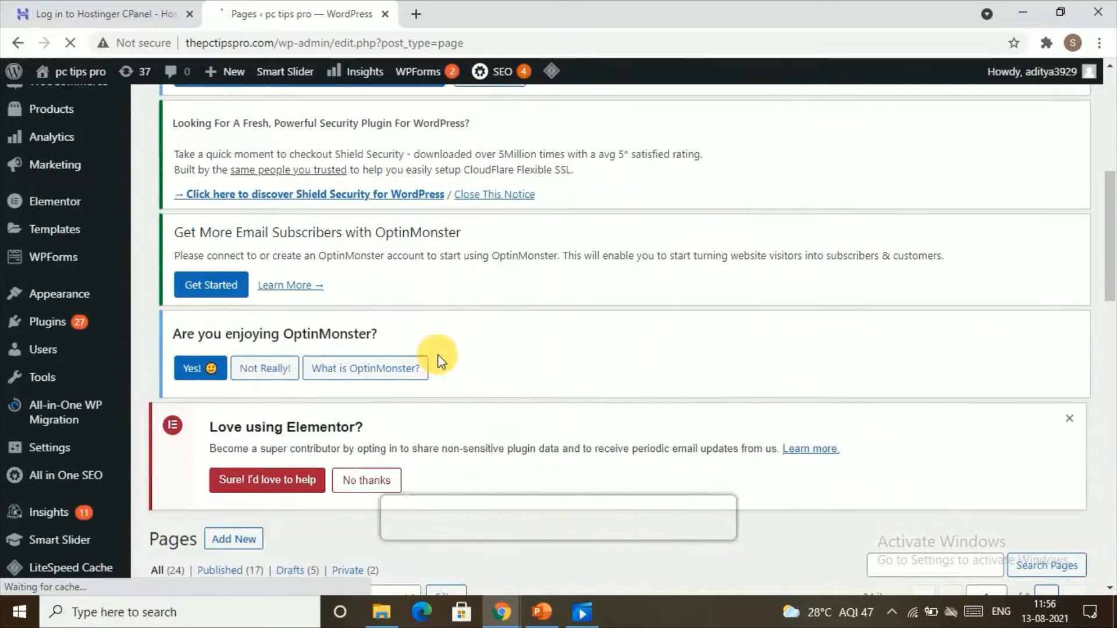
scroll(356, 384, "down", 10)
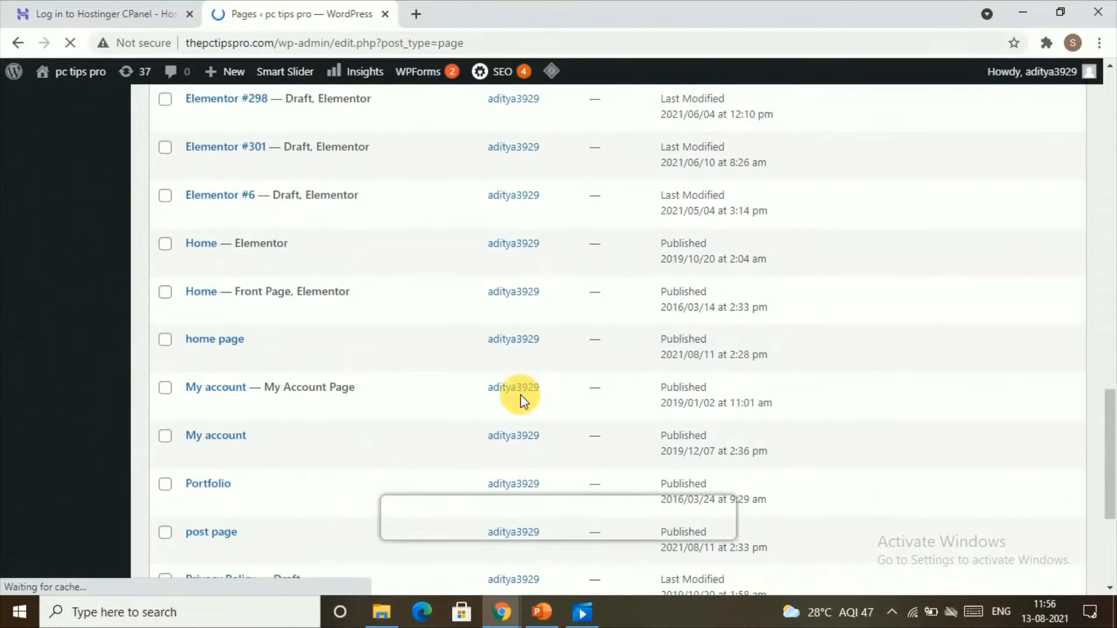
scroll(567, 326, "up", 20)
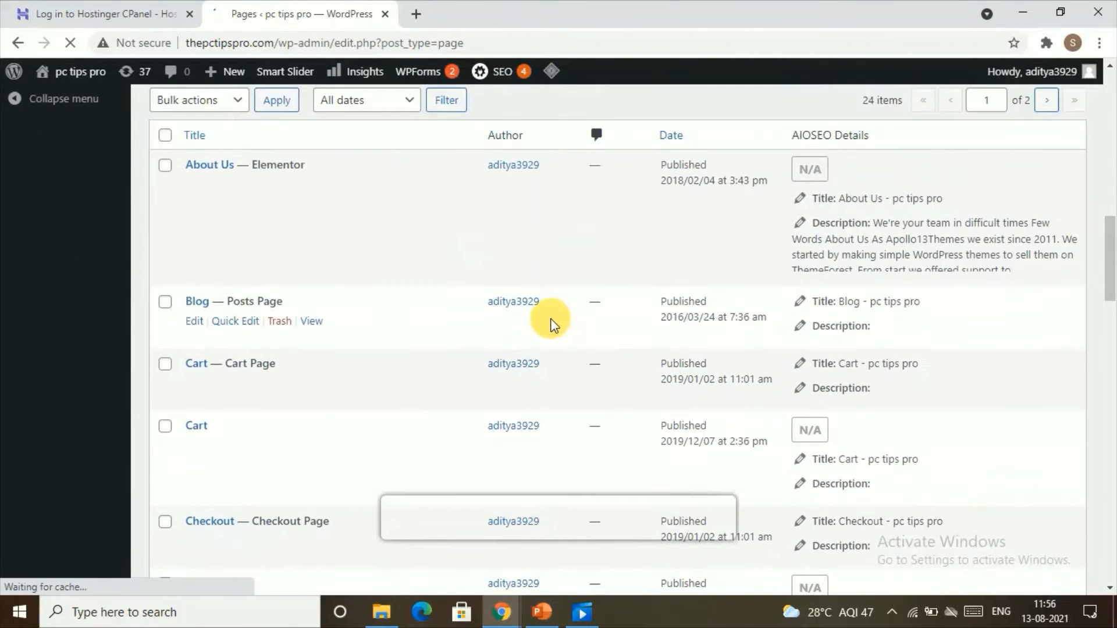
scroll(372, 422, "down", 3)
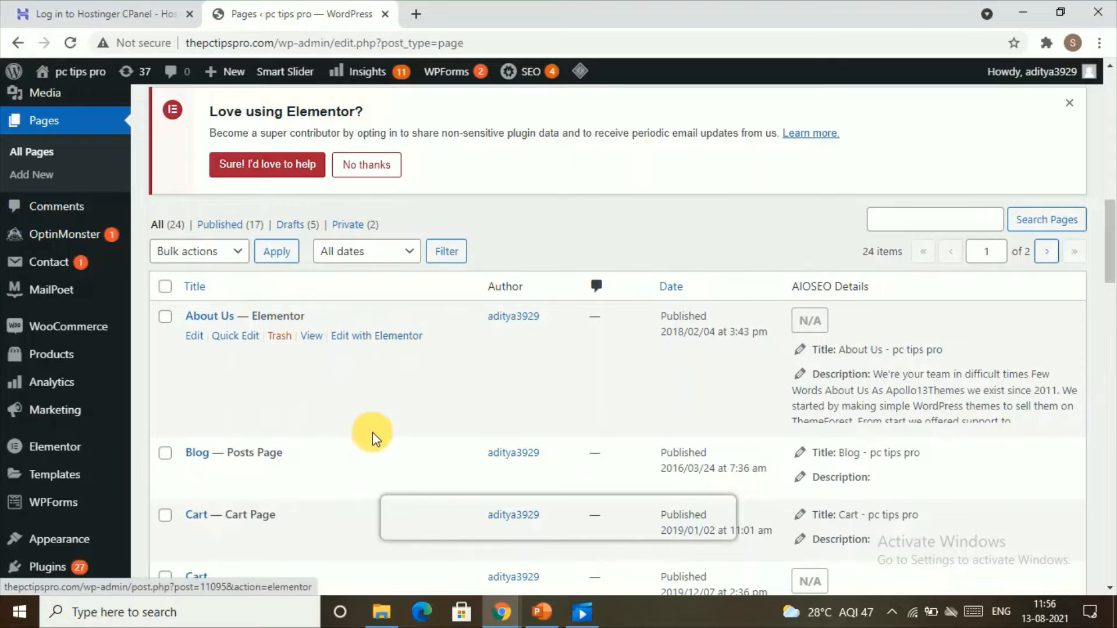
scroll(374, 435, "down", 10)
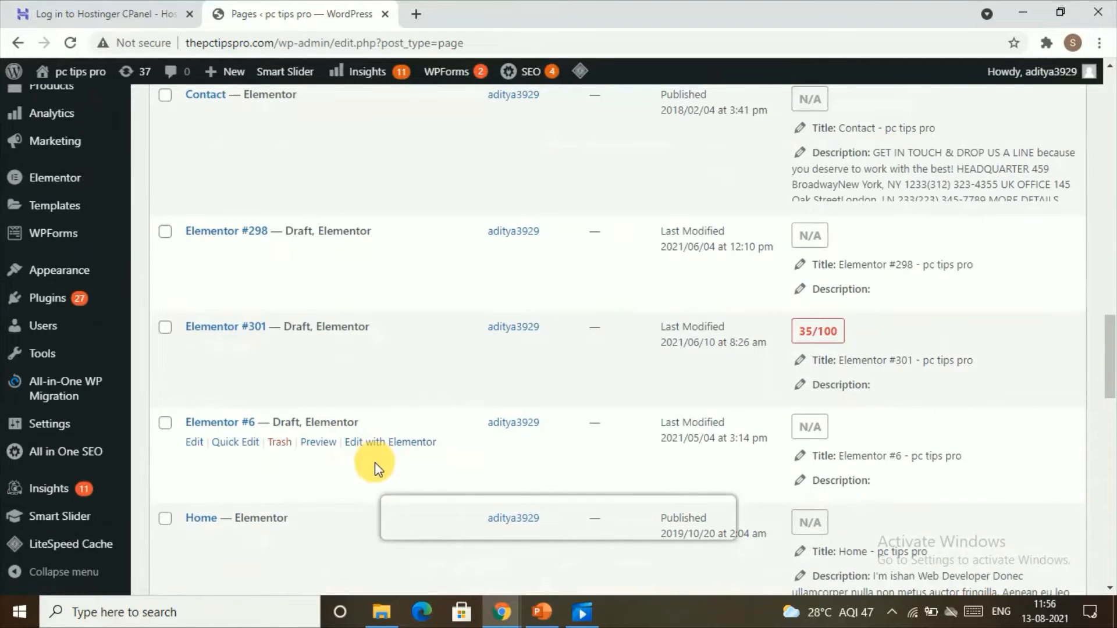
scroll(399, 393, "down", 12)
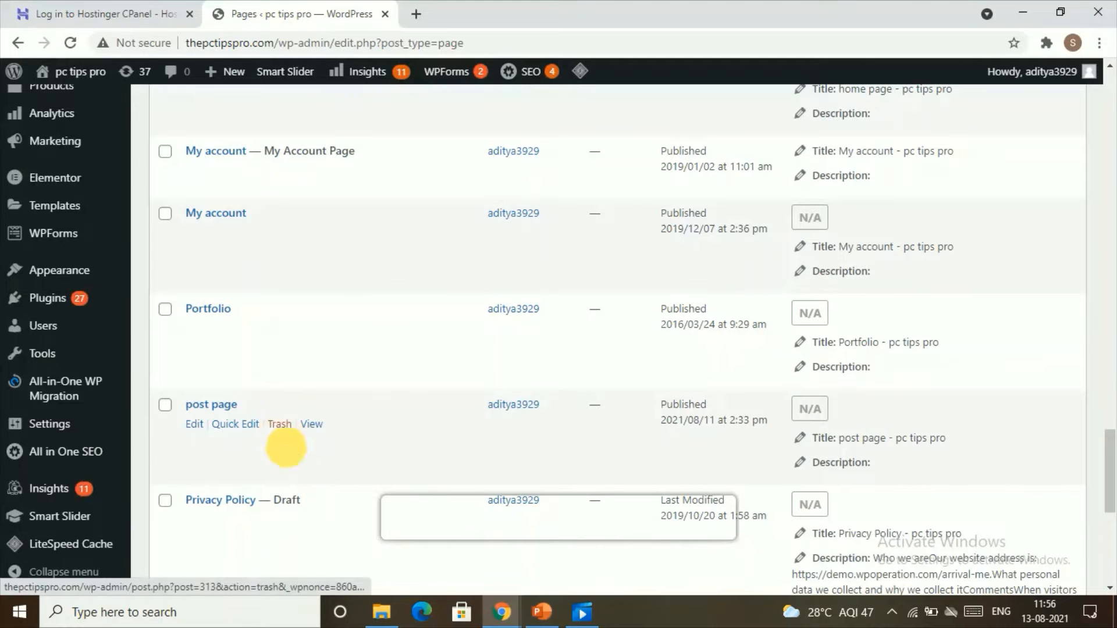
scroll(294, 452, "down", 1)
scroll(299, 459, "down", 5)
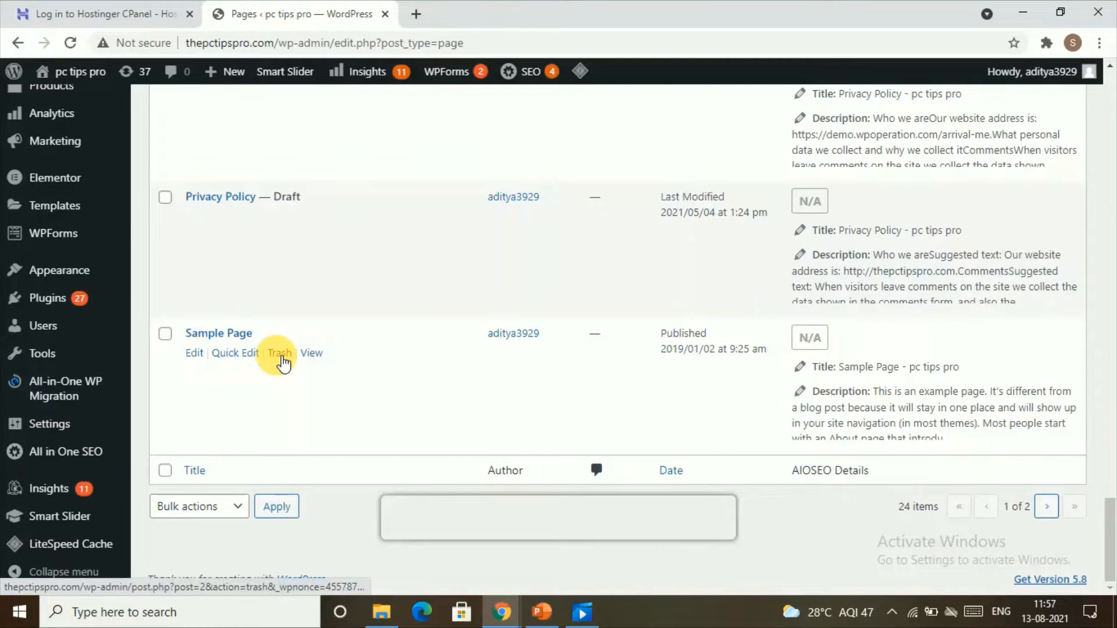
left_click(281, 356)
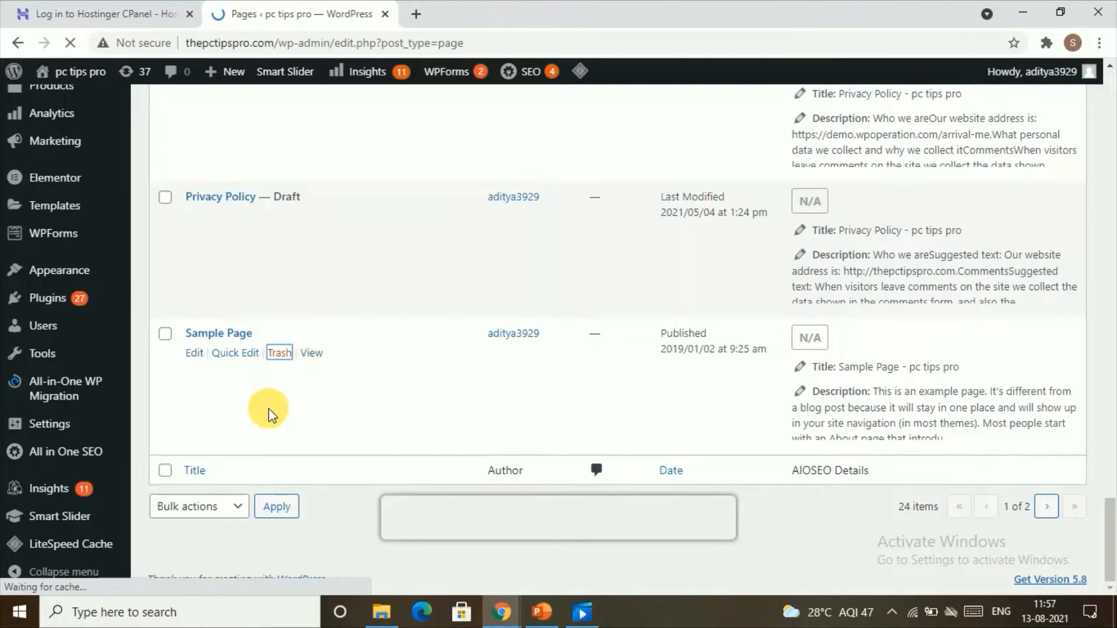
scroll(362, 384, "down", 13)
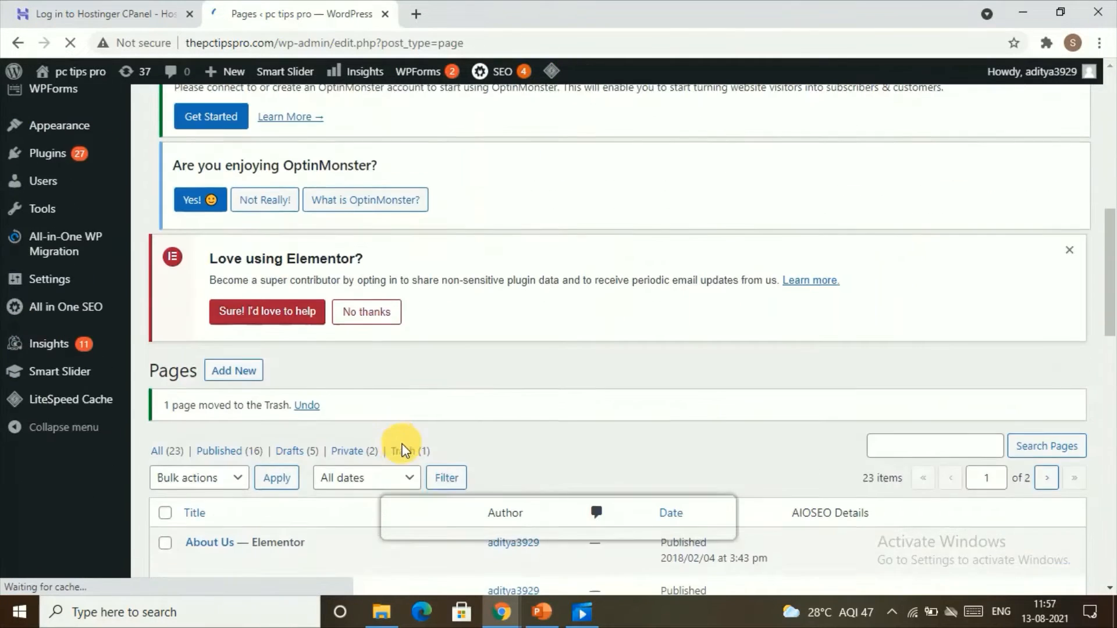
Open the About Us page in the Elementor editor and dismiss the Flexbox changes note.
scroll(403, 442, "down", 2)
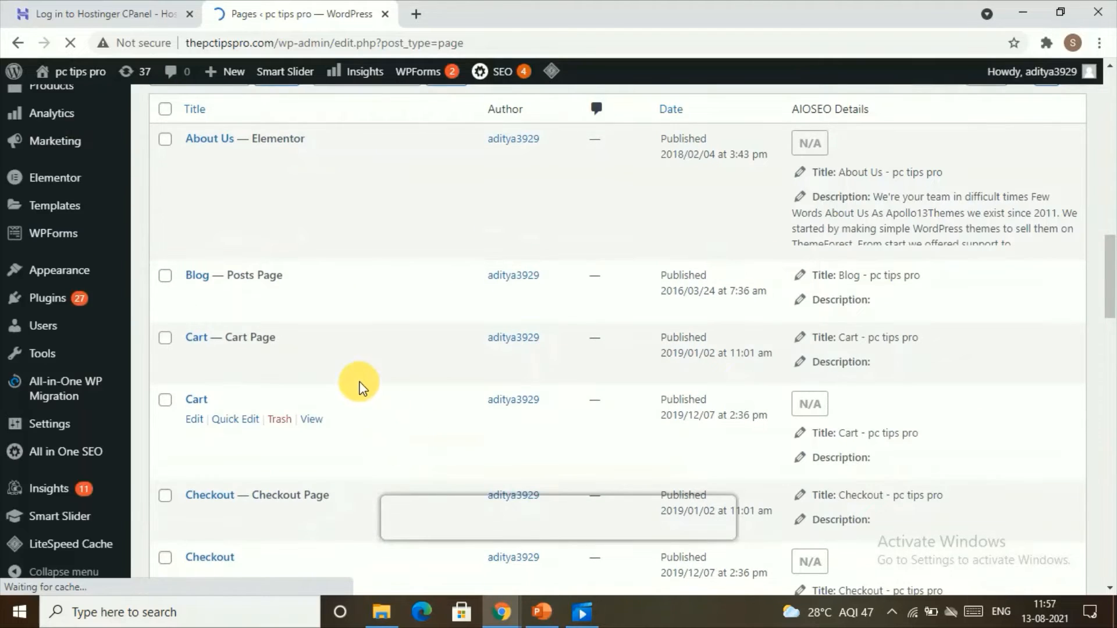
scroll(359, 381, "up", 2)
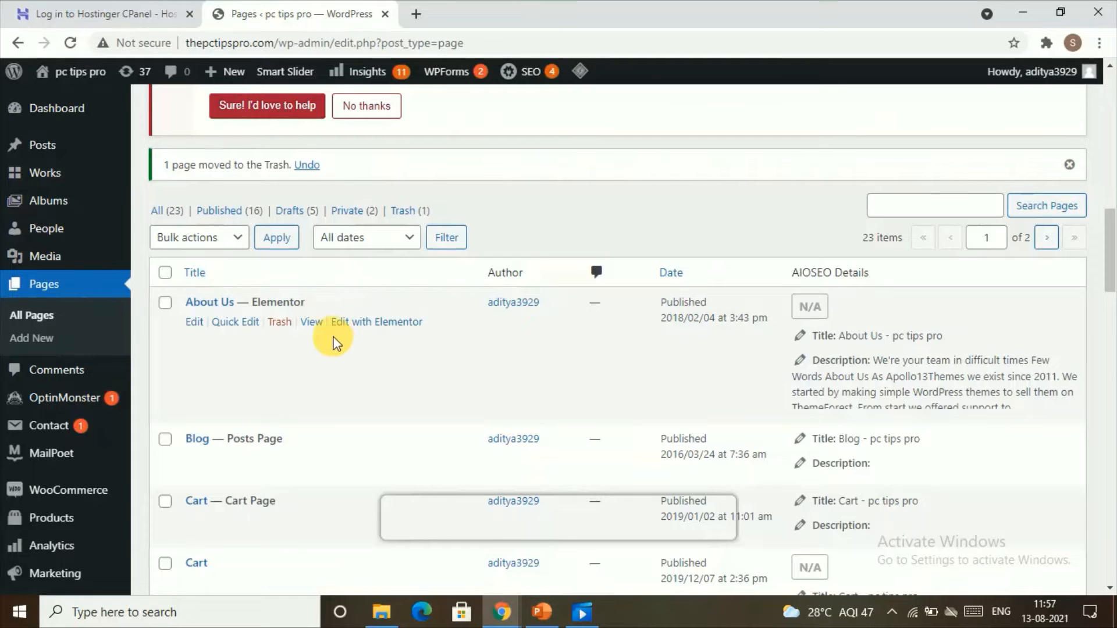
left_click(347, 325)
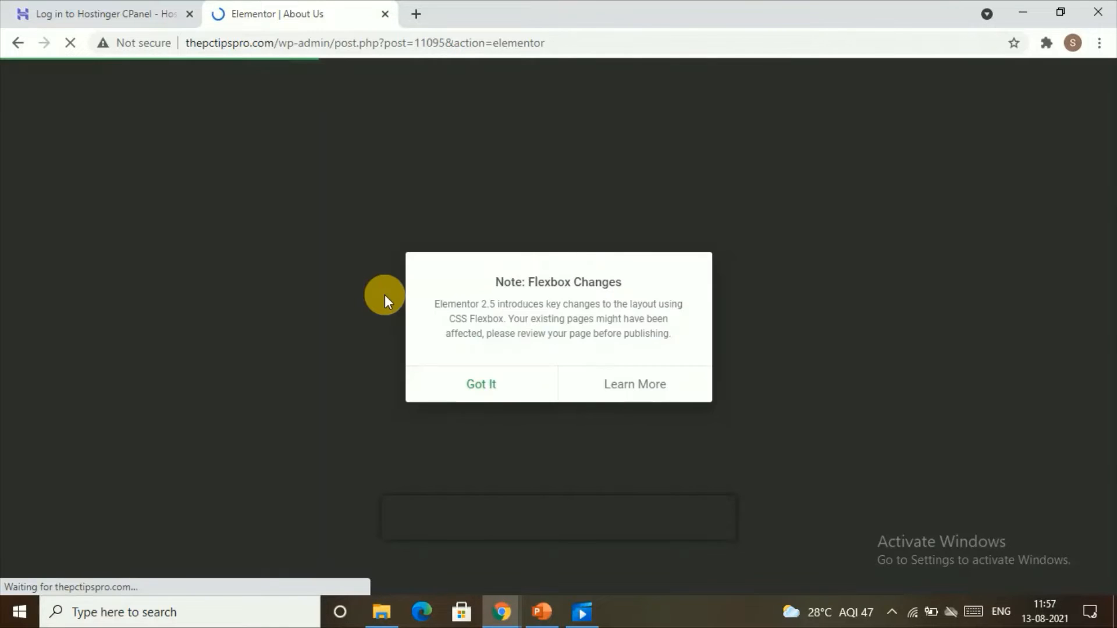
left_click(477, 396)
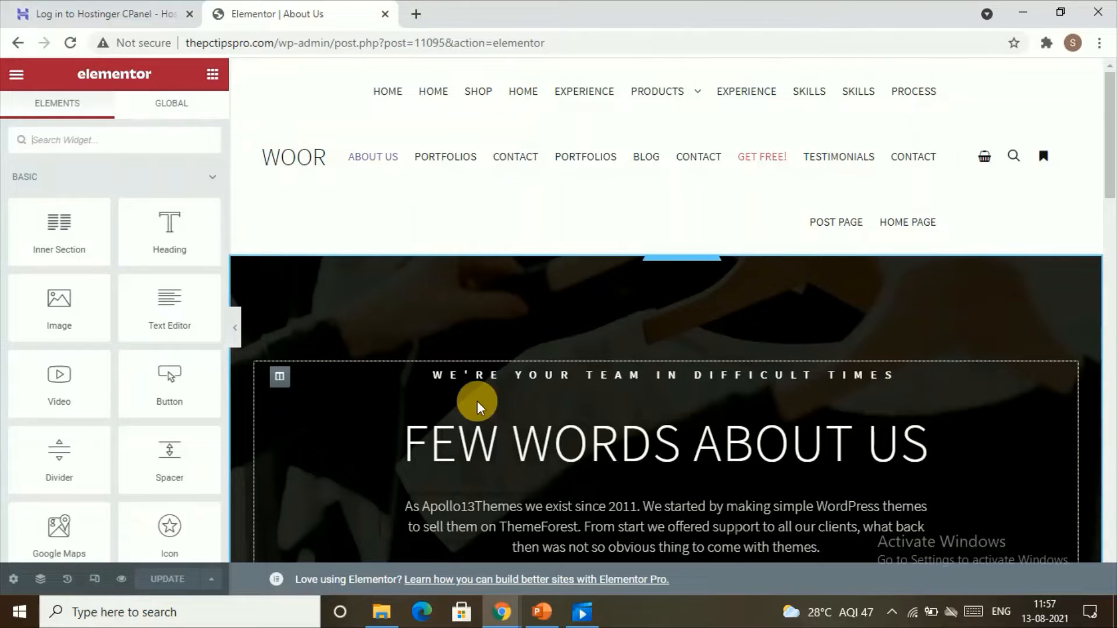
Examine the About Us page's heading, counter and team list widgets in the editor.
scroll(568, 346, "down", 8)
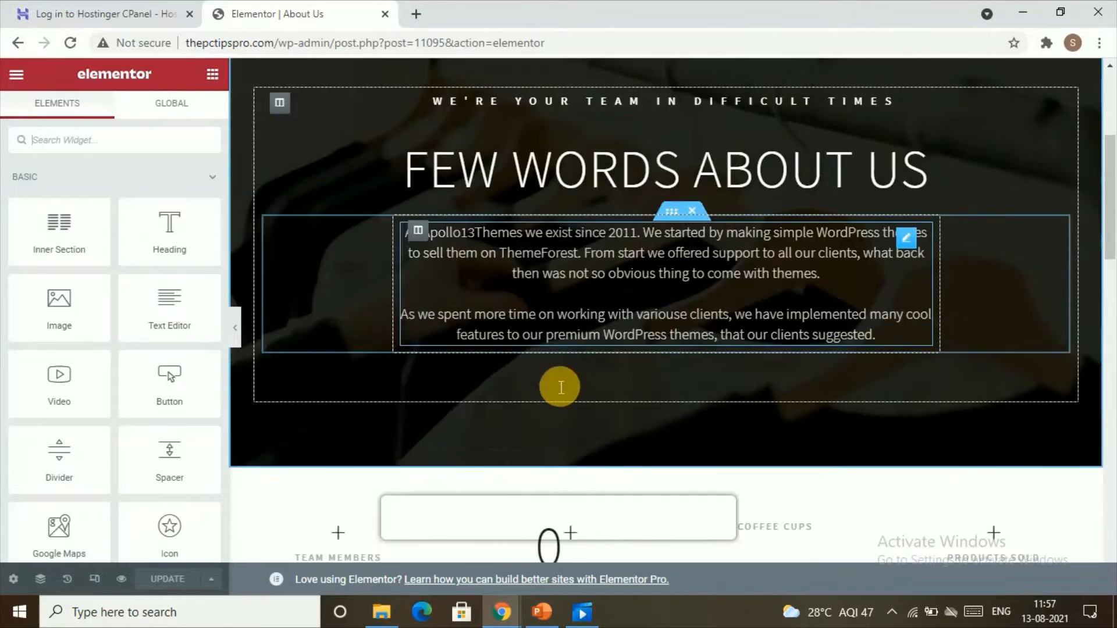
scroll(580, 375, "up", 10)
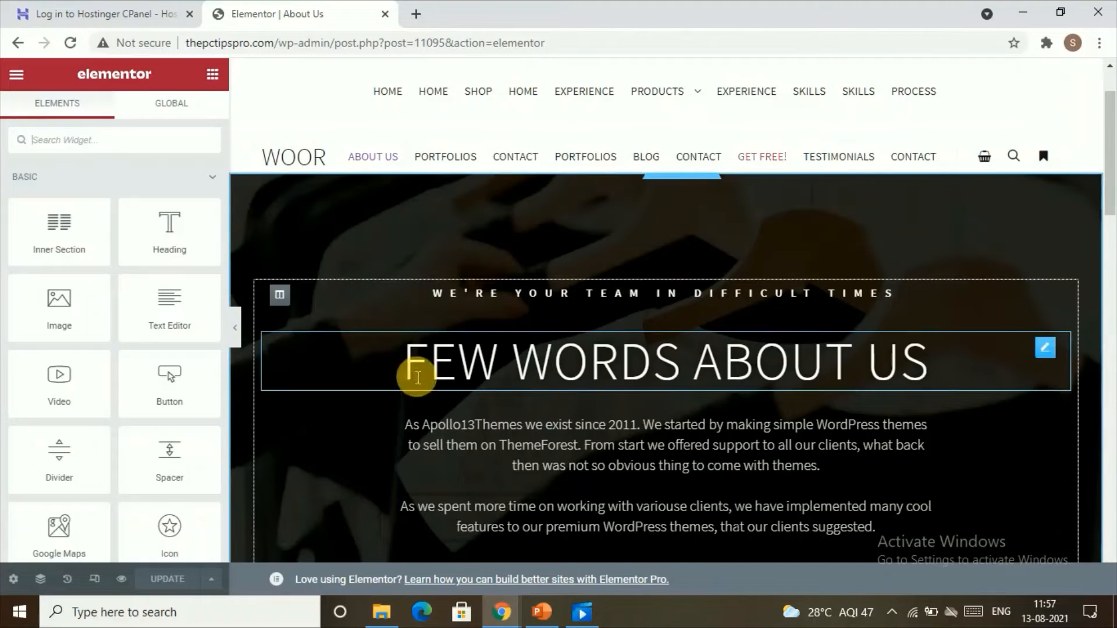
left_click(424, 354)
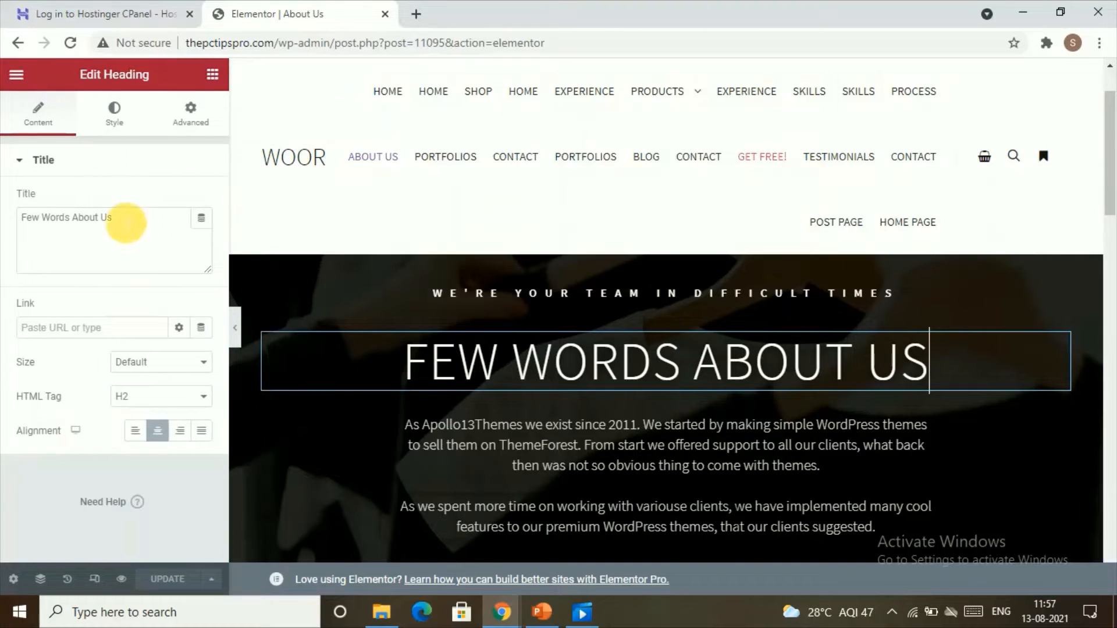
left_click(125, 219)
left_click_drag(127, 221, 15, 219)
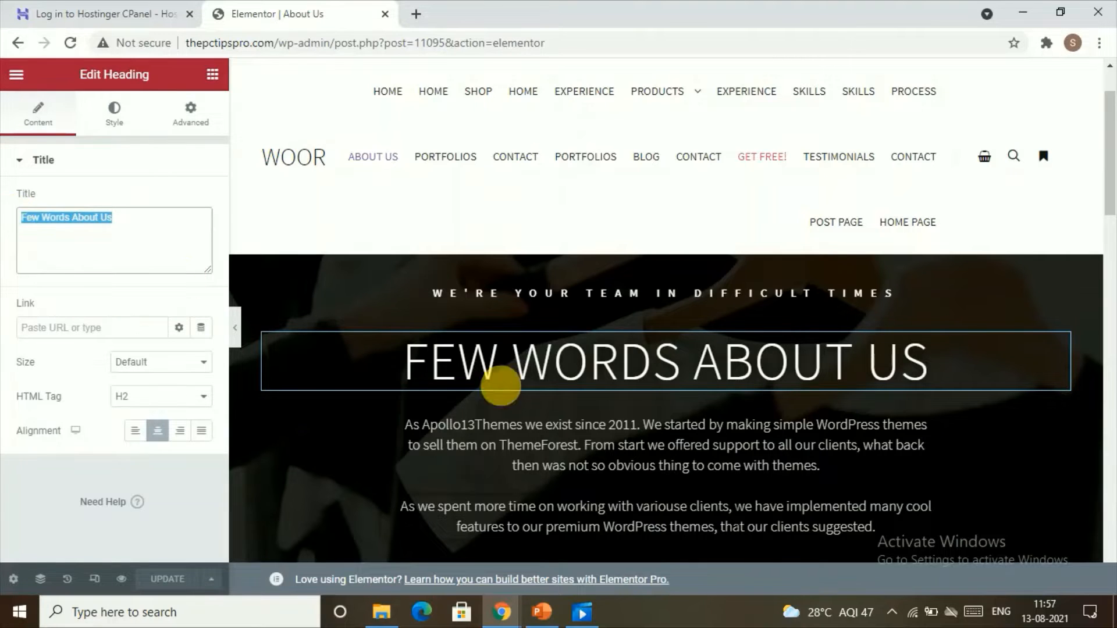
left_click_drag(404, 361, 968, 339)
left_click(374, 372)
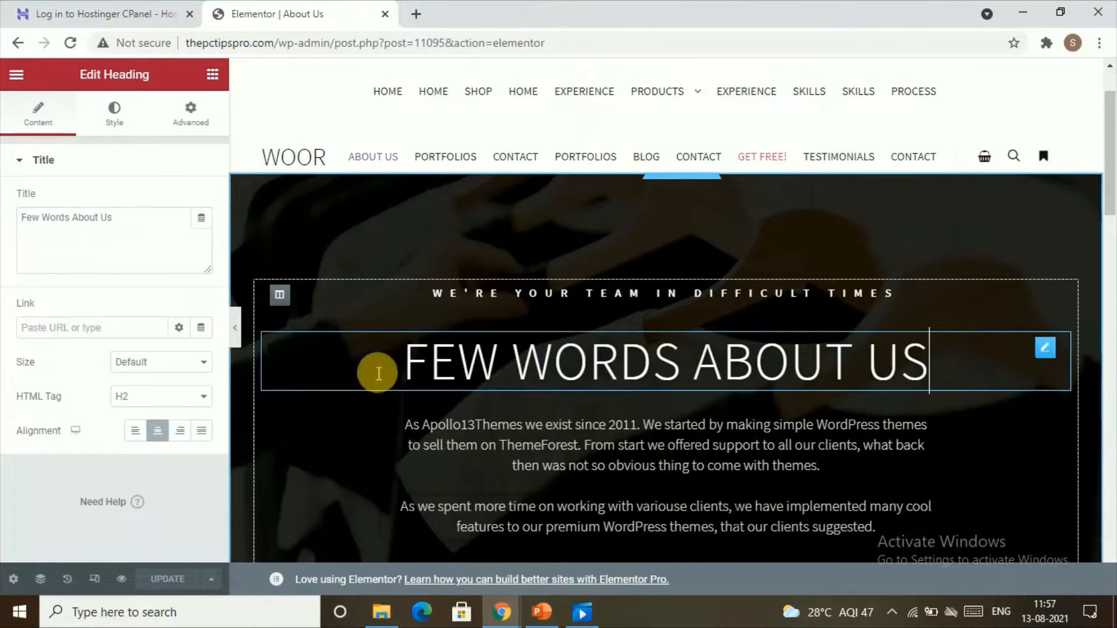
left_click(462, 362)
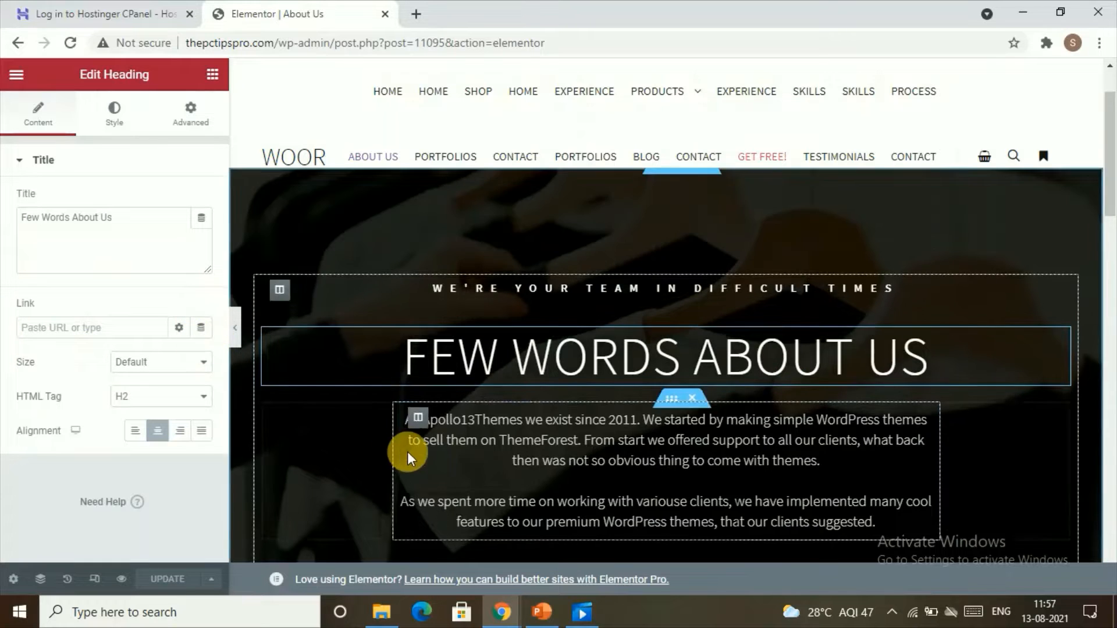
scroll(419, 431, "down", 7)
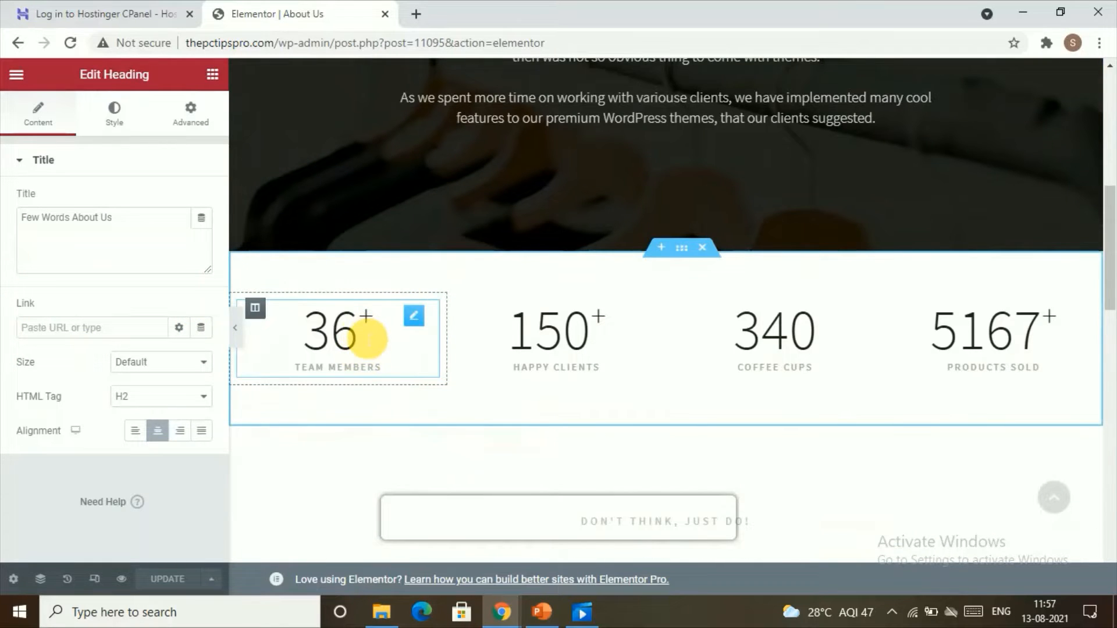
left_click(353, 335)
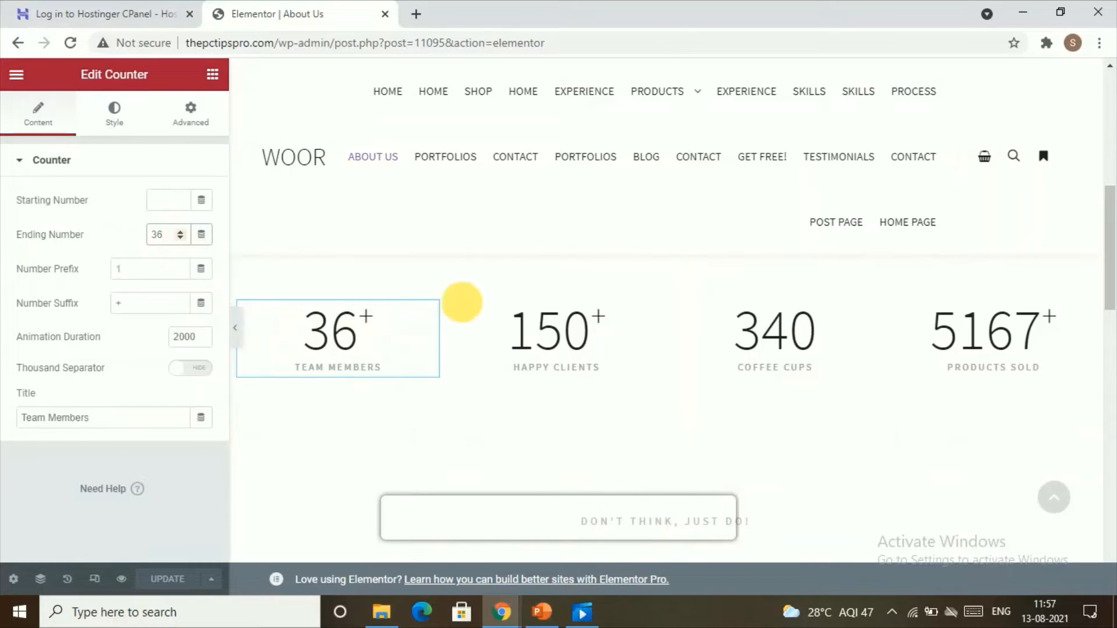
left_click(588, 352)
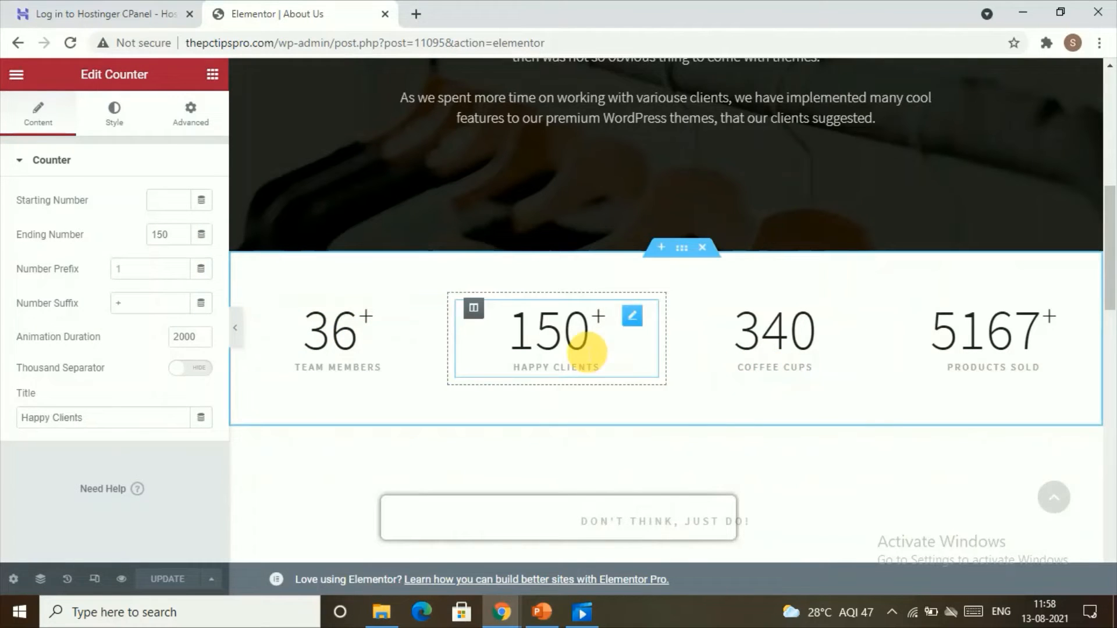
scroll(588, 352, "down", 10)
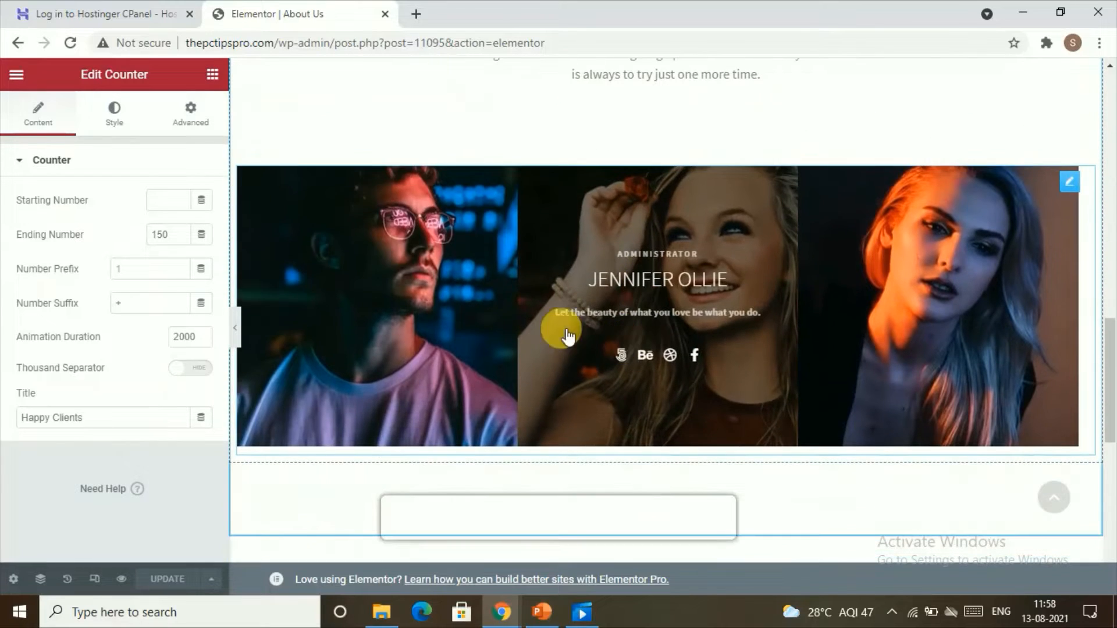
left_click(390, 280)
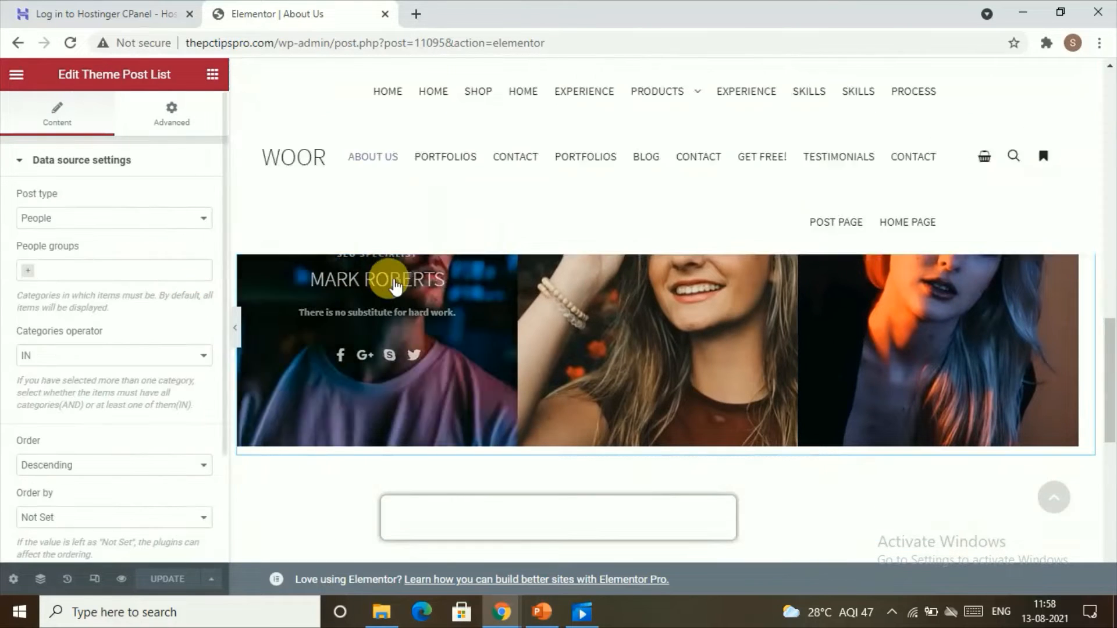
scroll(646, 288, "down", 6)
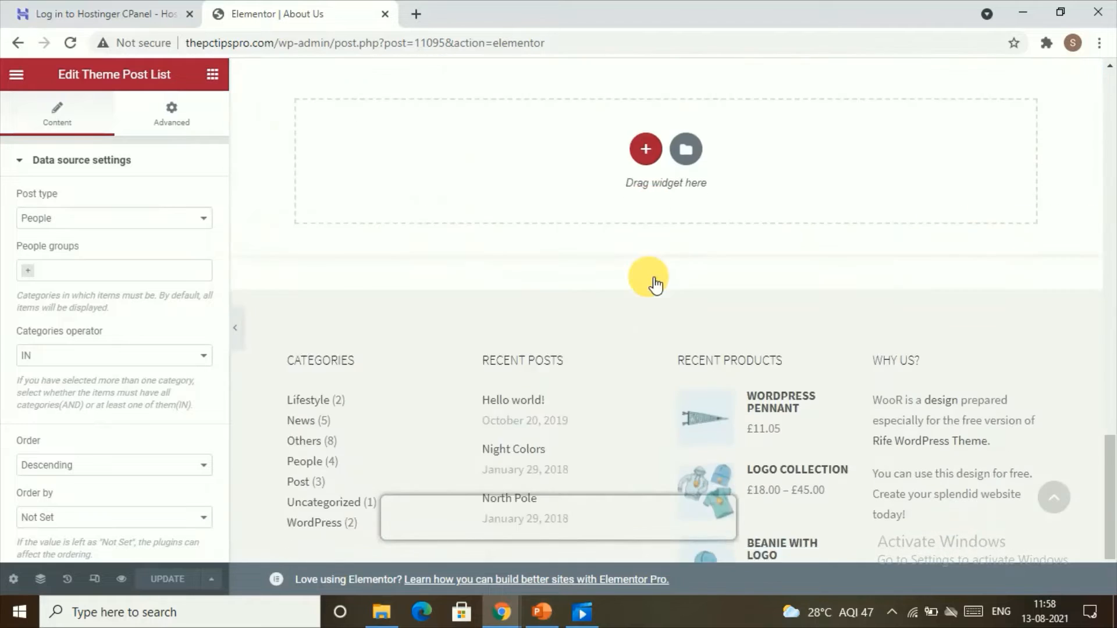
scroll(654, 285, "up", 4)
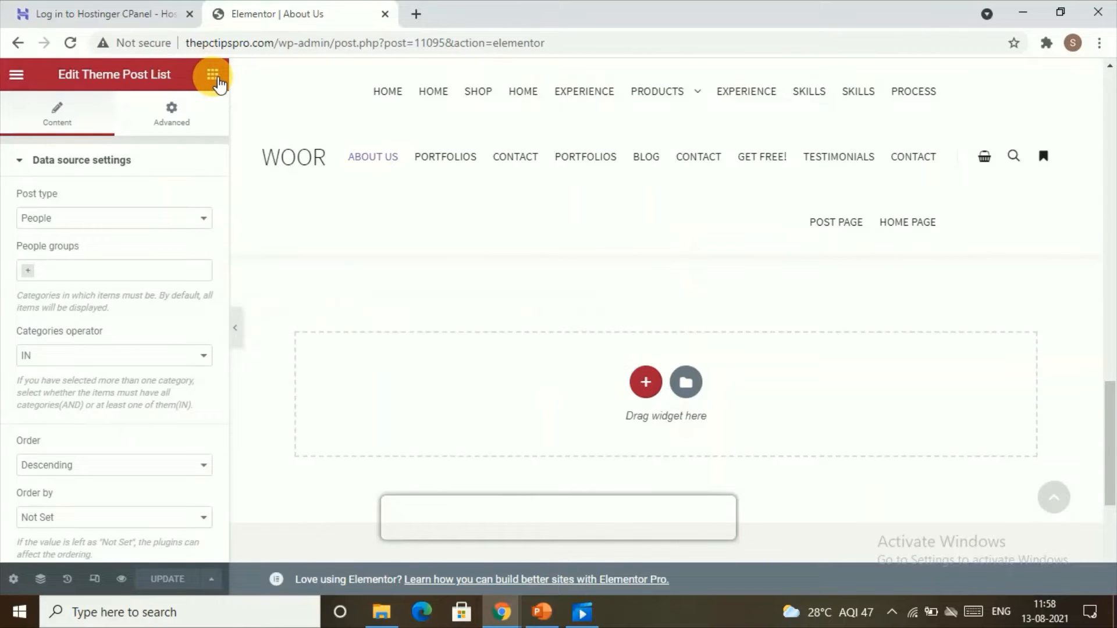
Add a one-column section below the team list and drop an Image widget into it.
left_click(213, 74)
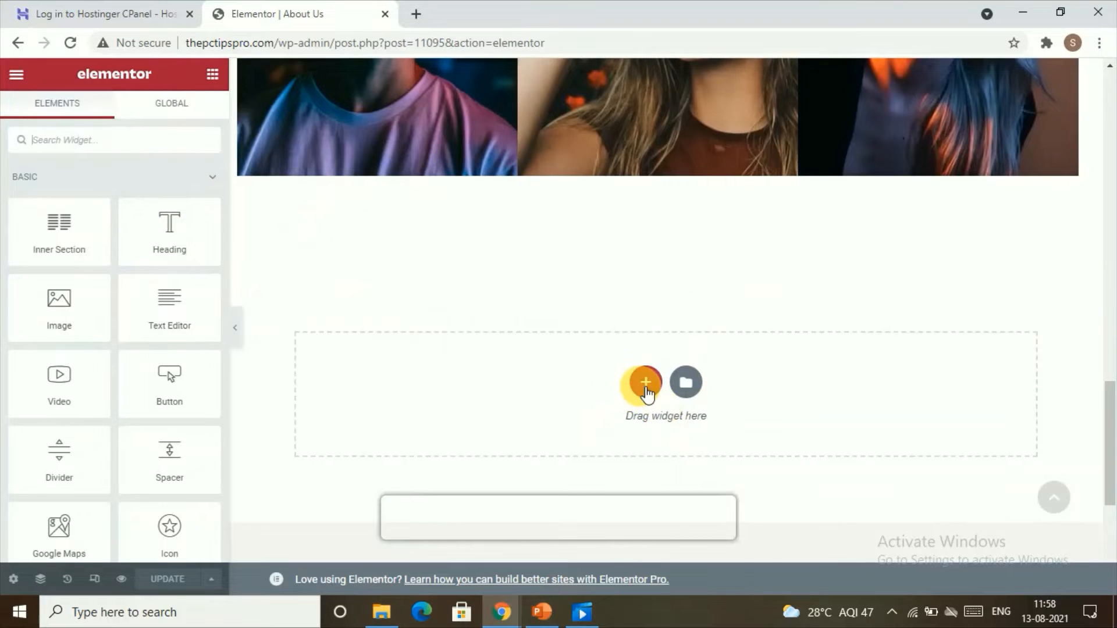
left_click(646, 384)
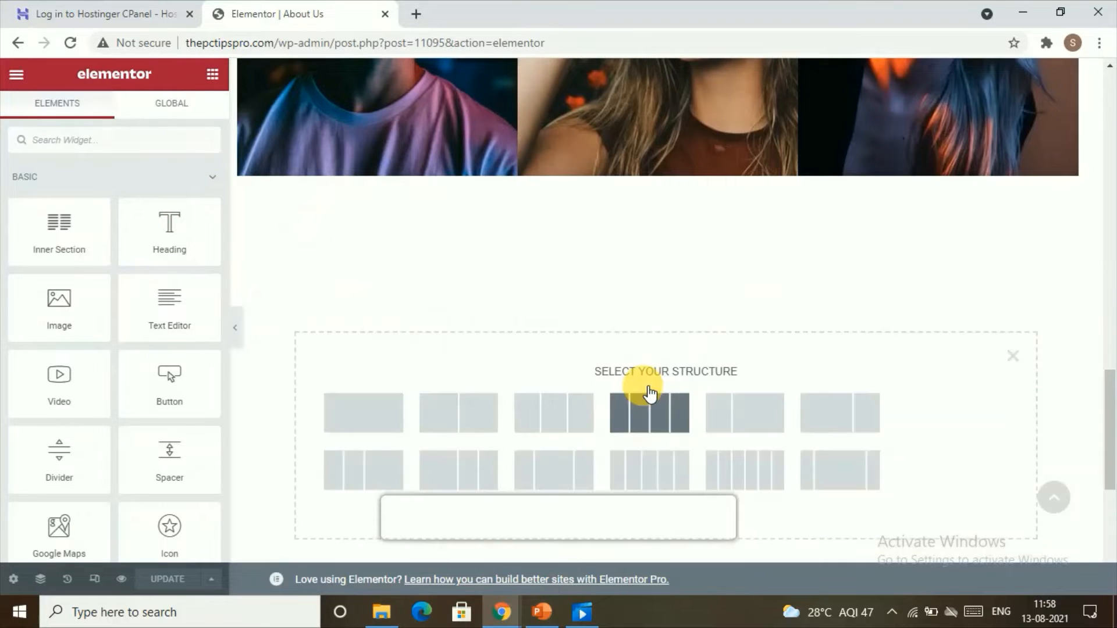
left_click(380, 406)
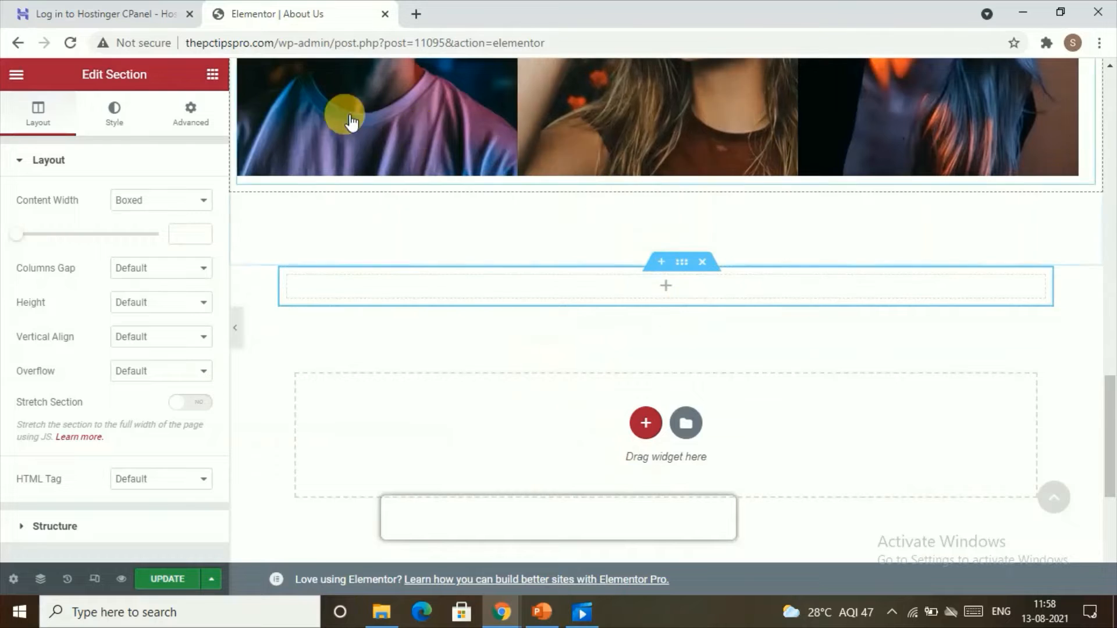
left_click(216, 79)
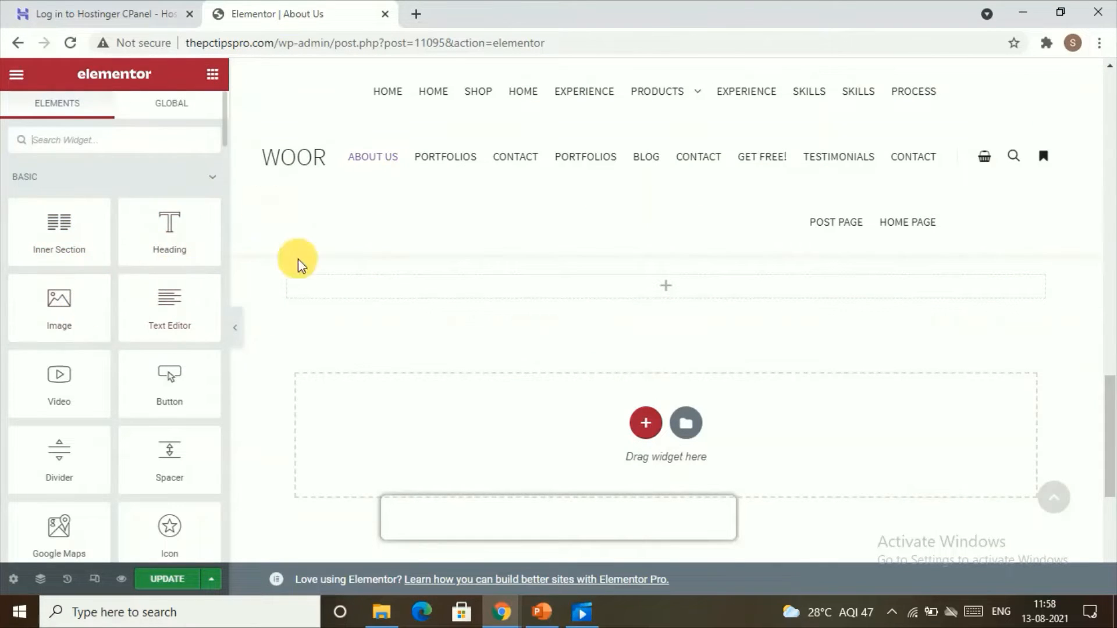
left_click_drag(104, 319, 633, 293)
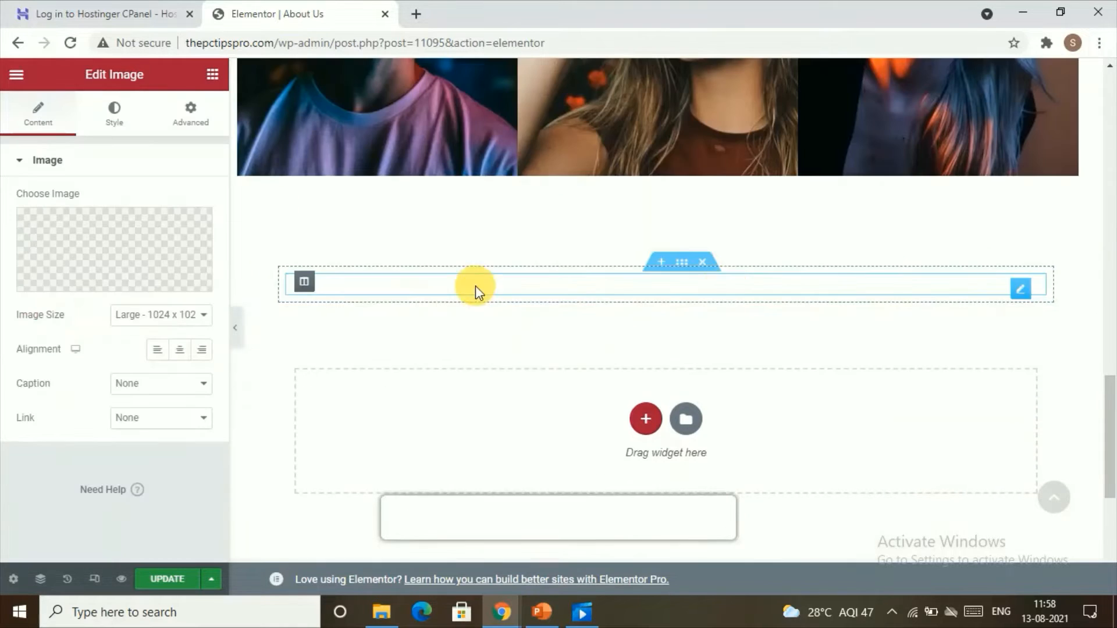
Set the Image widget's picture to the woman-with-laptop photo from the Media Library.
scroll(724, 323, "down", 2)
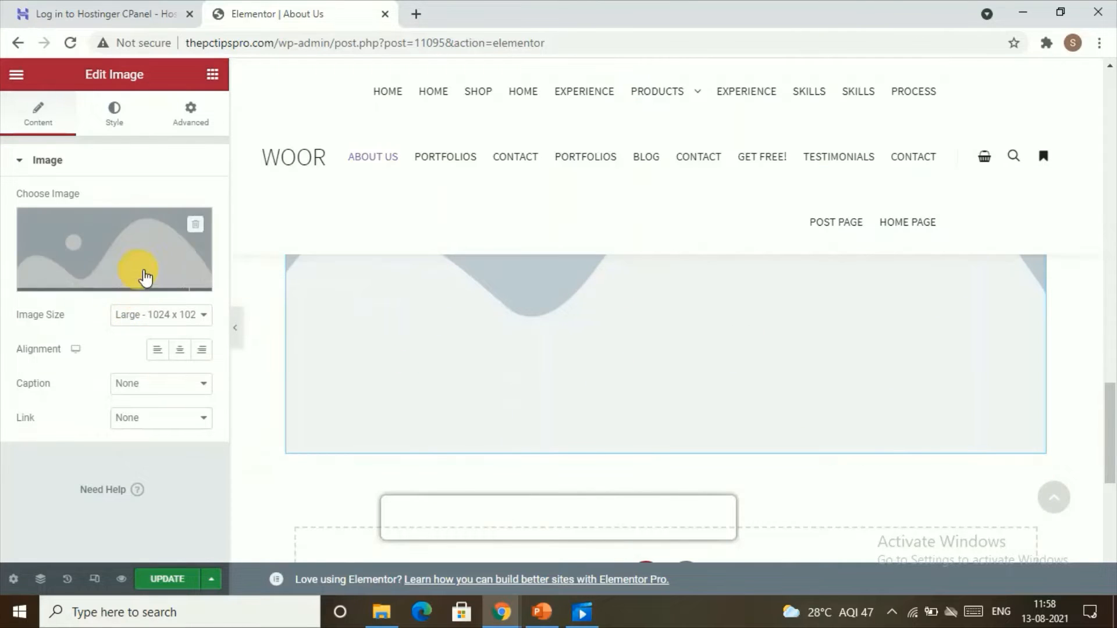
left_click(131, 288)
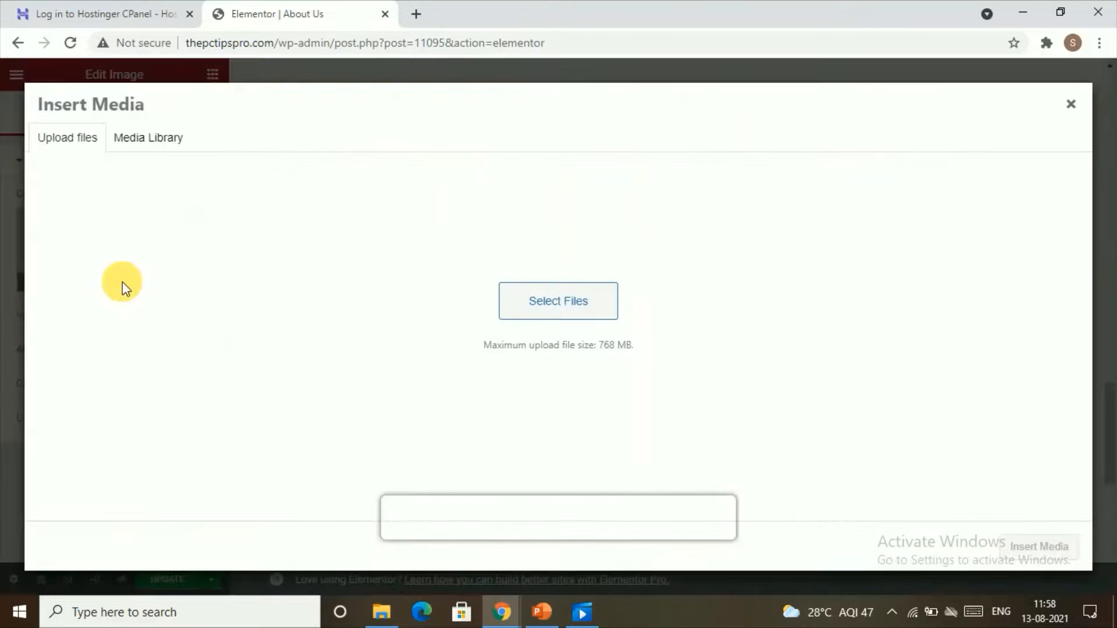
left_click(153, 140)
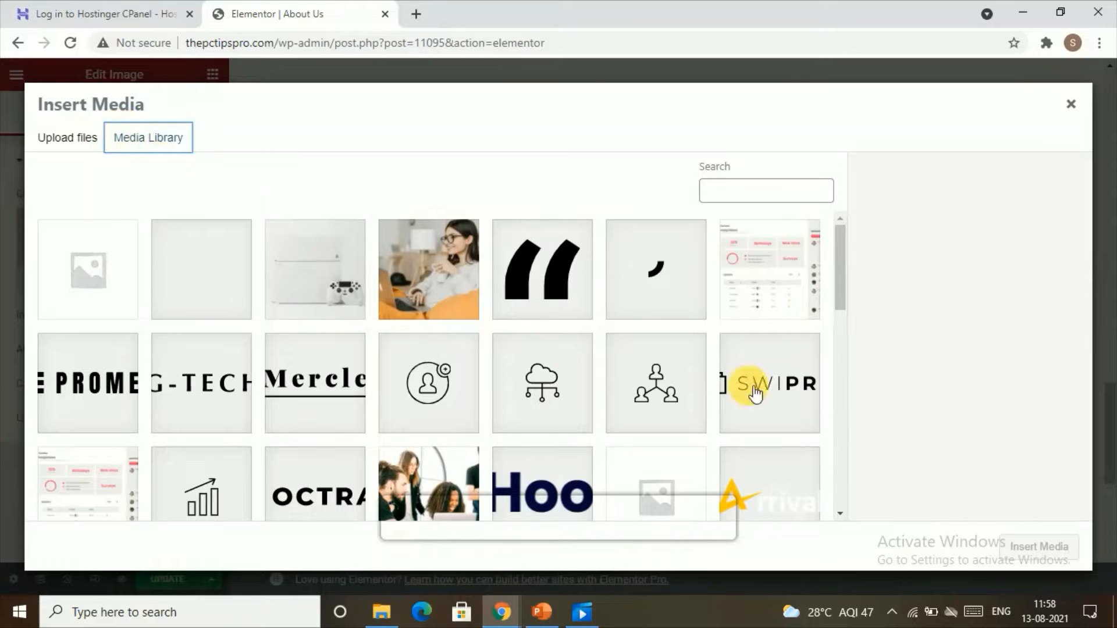
left_click(413, 302)
left_click(1035, 548)
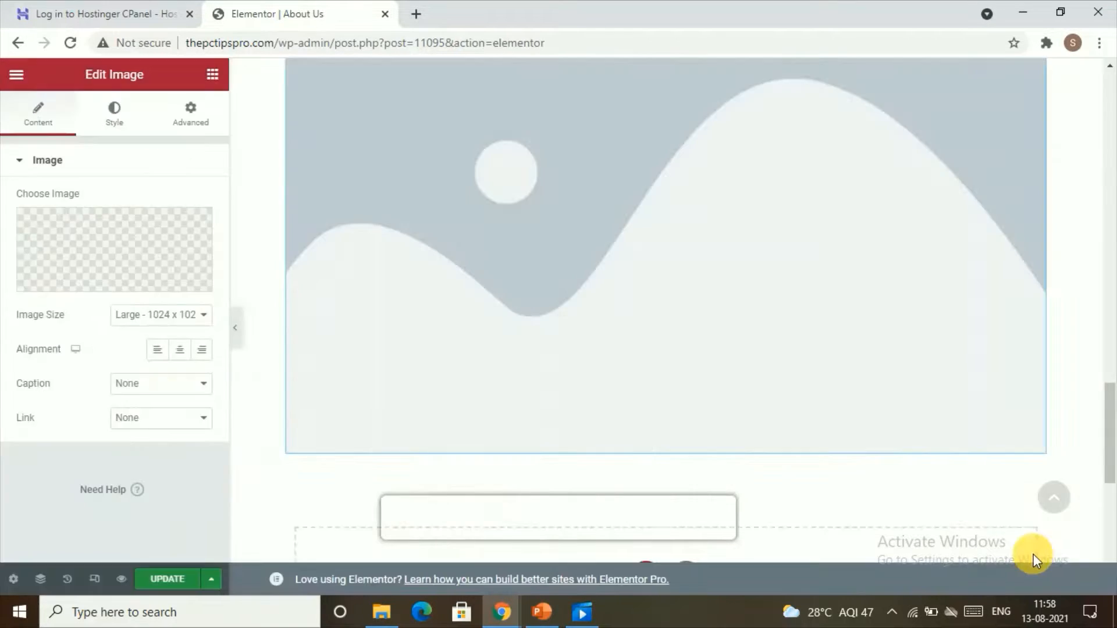
scroll(736, 362, "up", 4)
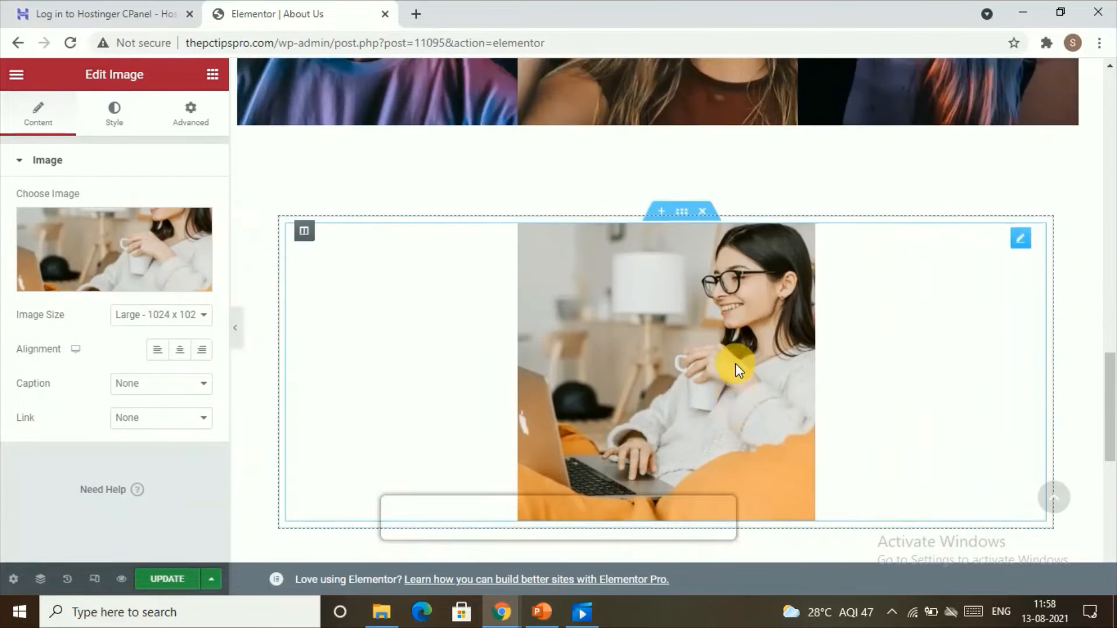
Try to drag a Button widget onto the top of the page.
scroll(735, 363, "up", 3)
scroll(864, 433, "down", 8)
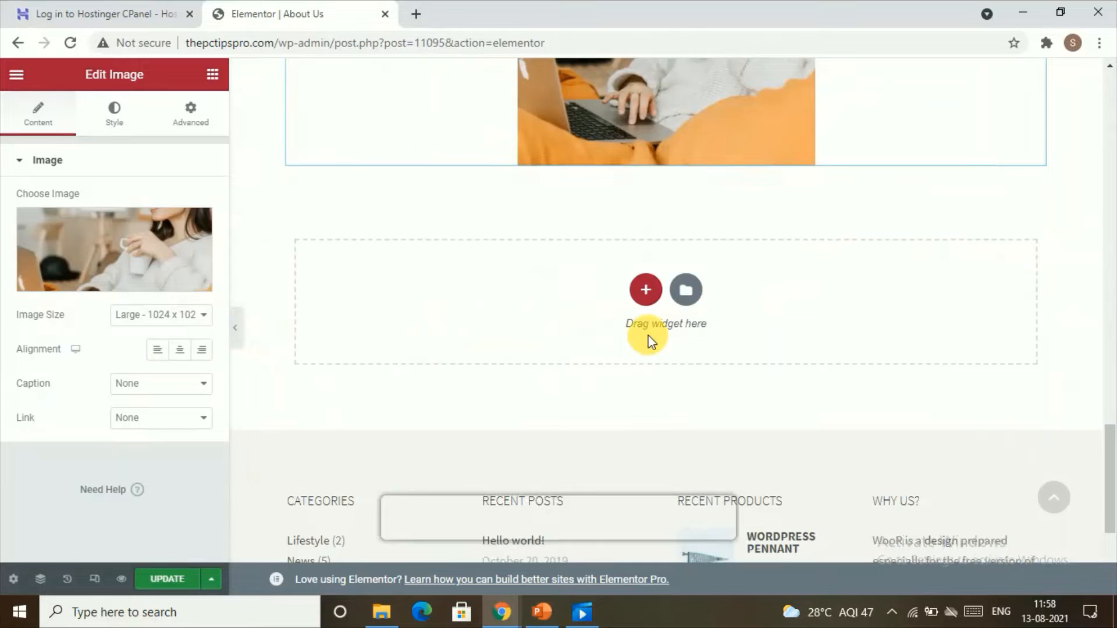
scroll(650, 341, "up", 15)
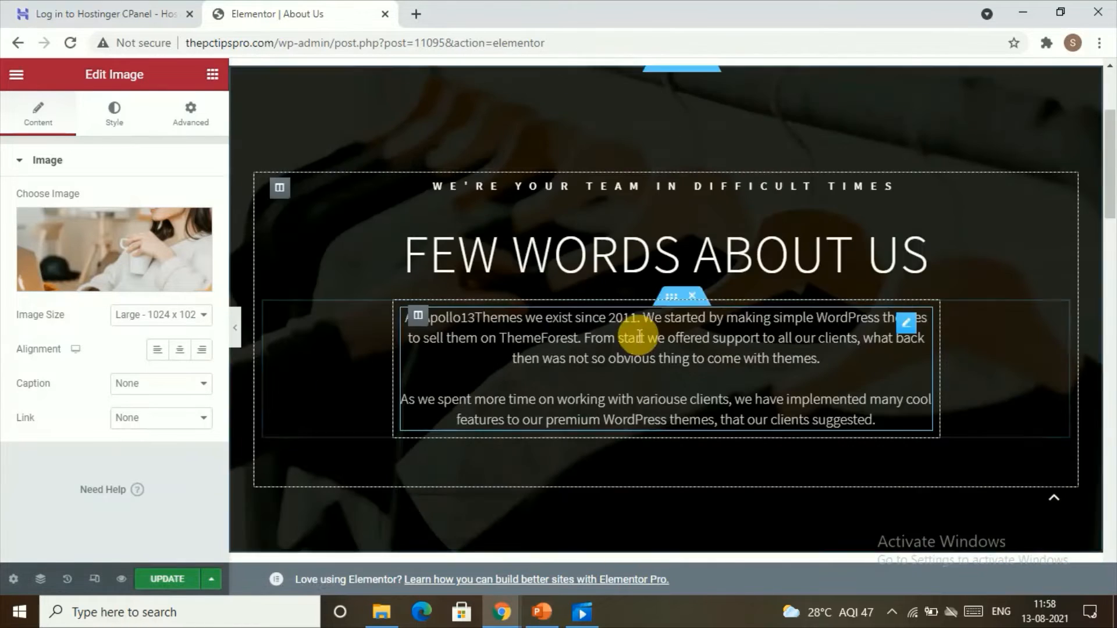
scroll(638, 336, "up", 3)
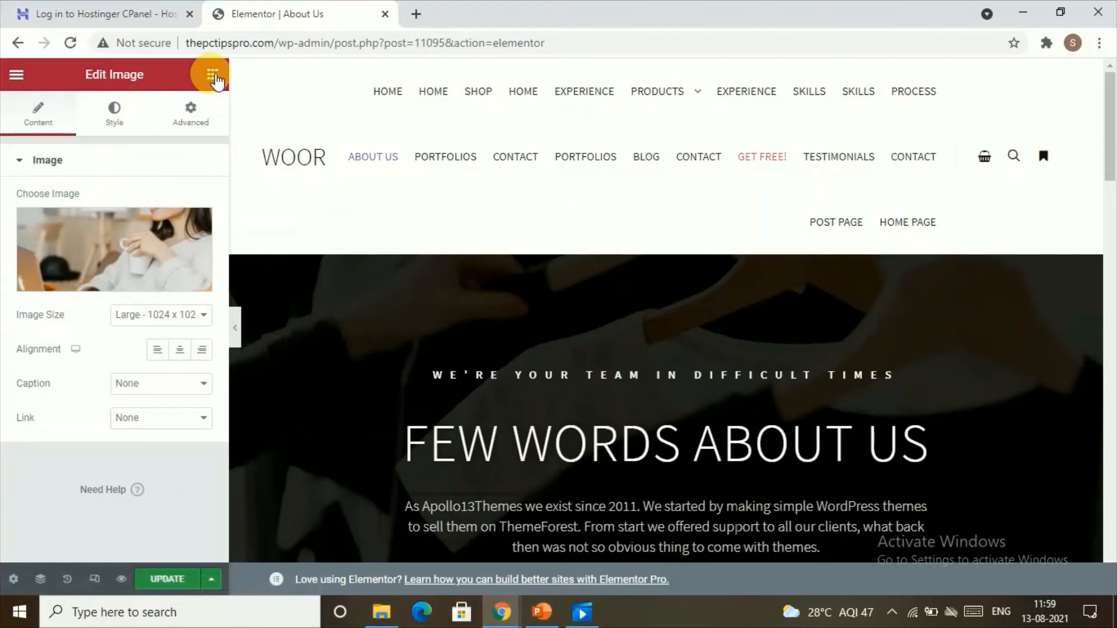
left_click(213, 75)
scroll(164, 314, "down", 3)
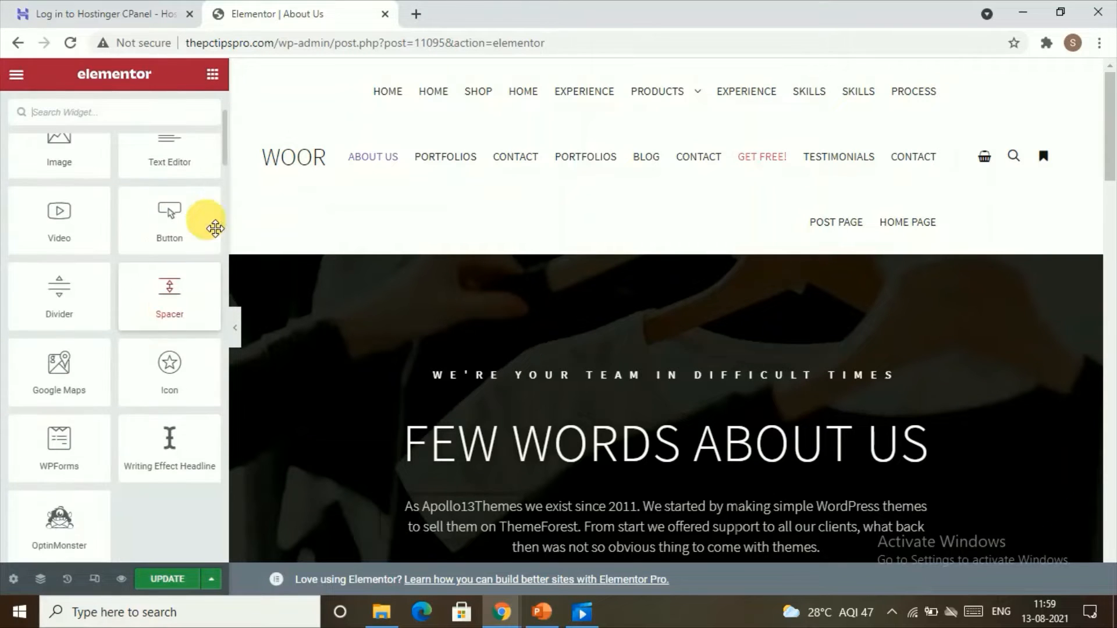
left_click_drag(188, 238, 716, 231)
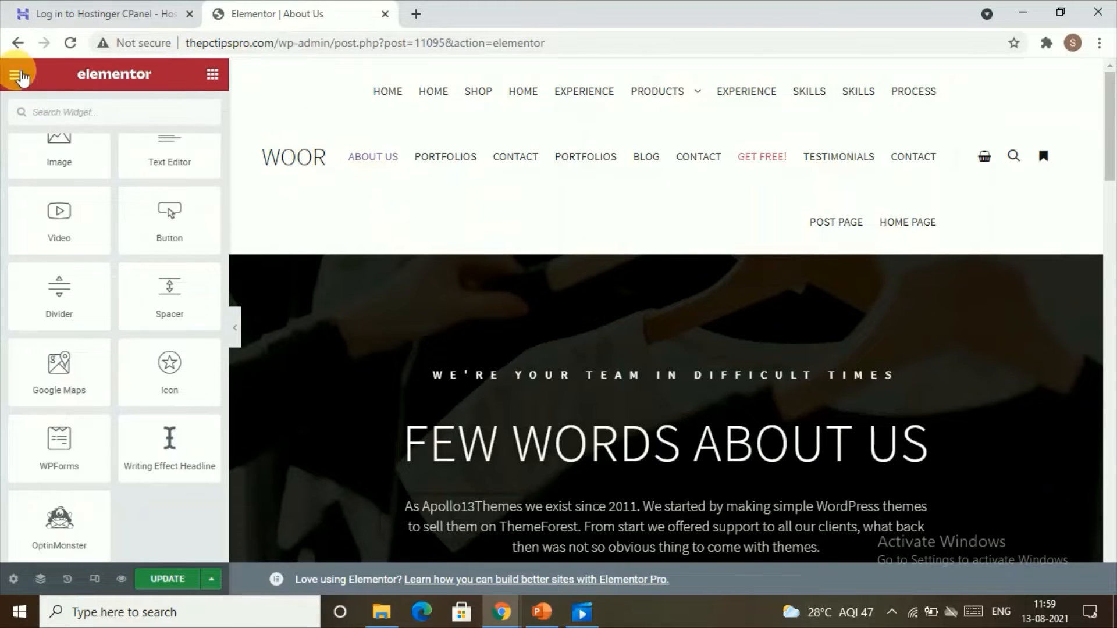
Leave the Elementor editor without saving and return to the pages list.
left_click(20, 47)
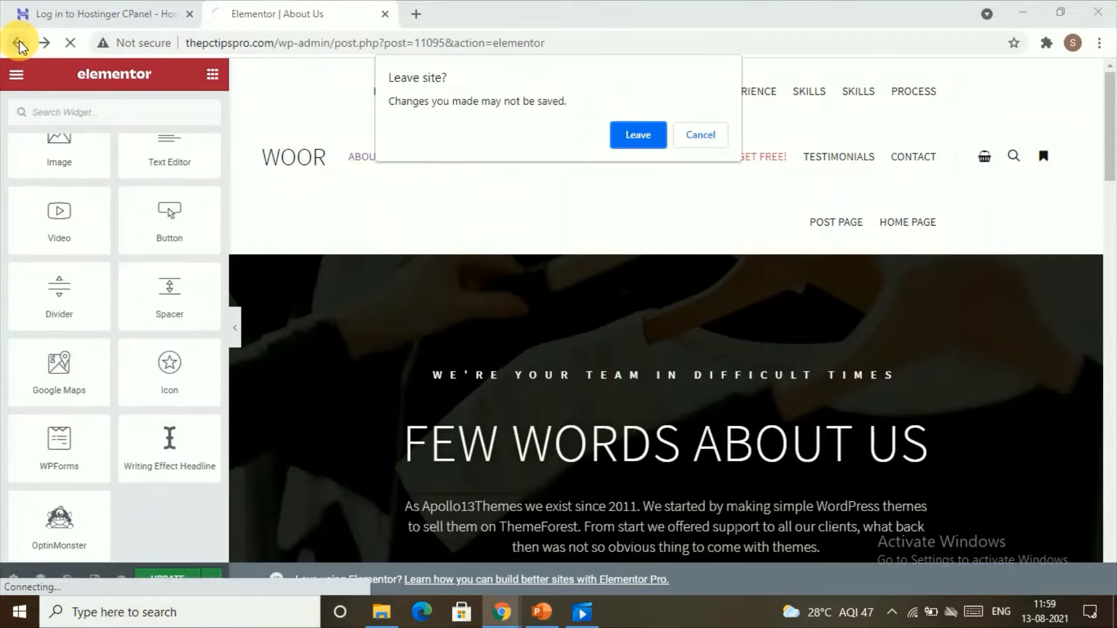
left_click(642, 132)
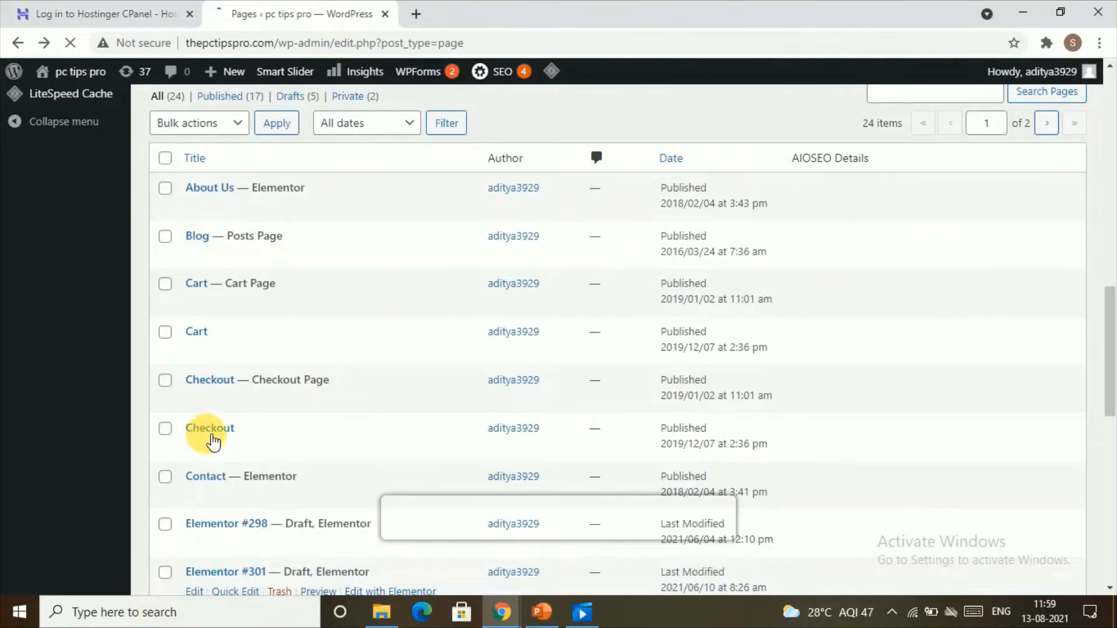
scroll(400, 483, "down", 10)
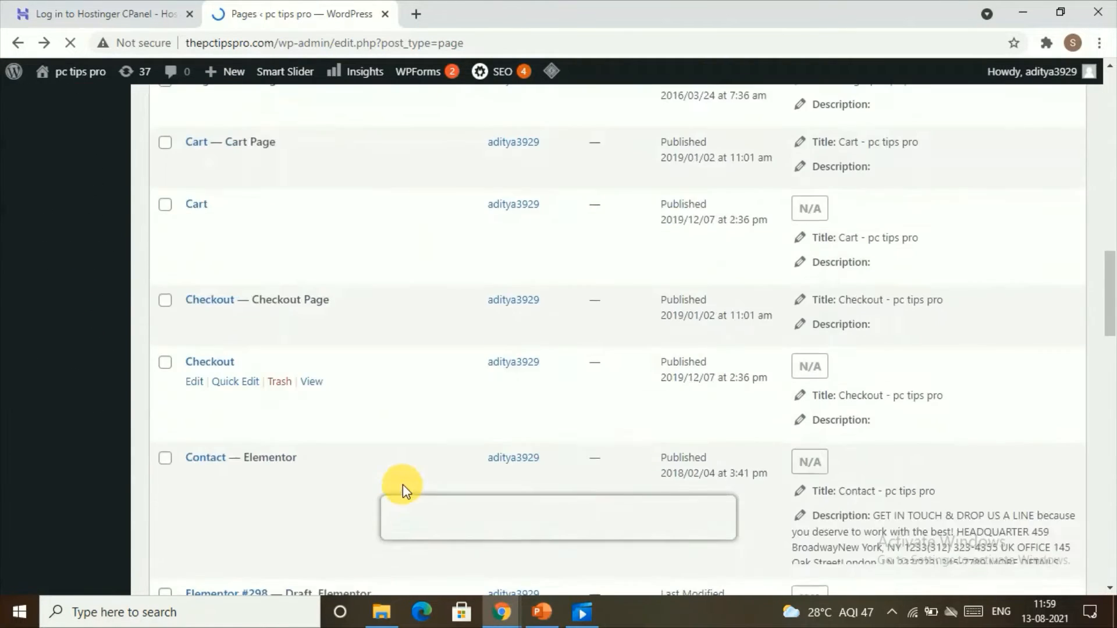
Move the Blog posts page to the trash.
scroll(400, 483, "up", 15)
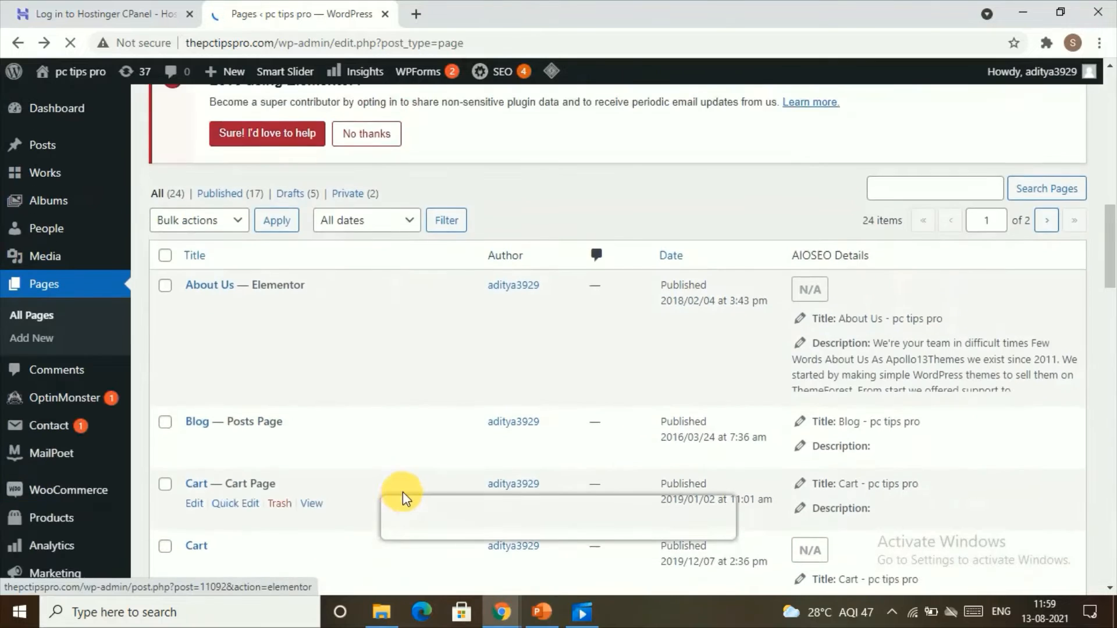
scroll(344, 468, "down", 7)
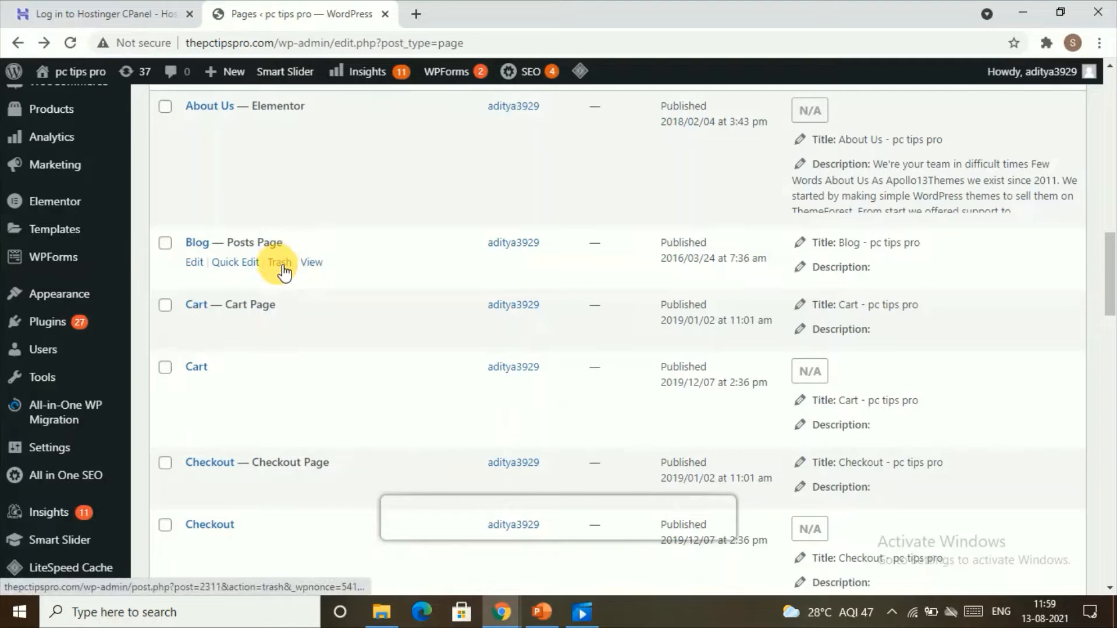
left_click(287, 264)
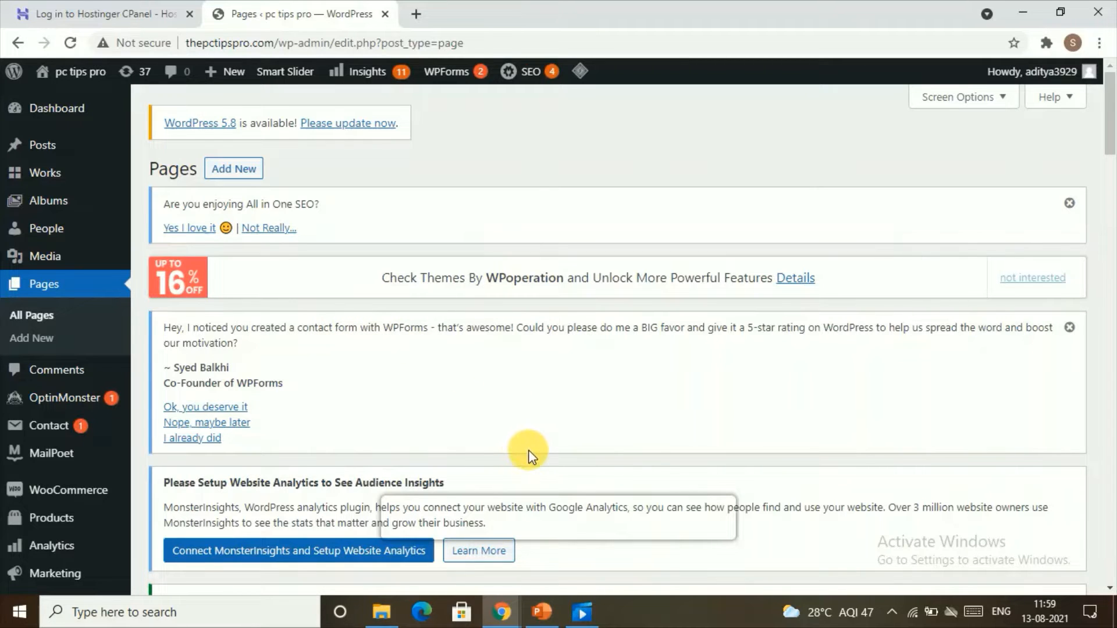
Add a new page titled "shipping and delivery".
scroll(607, 442, "down", 5)
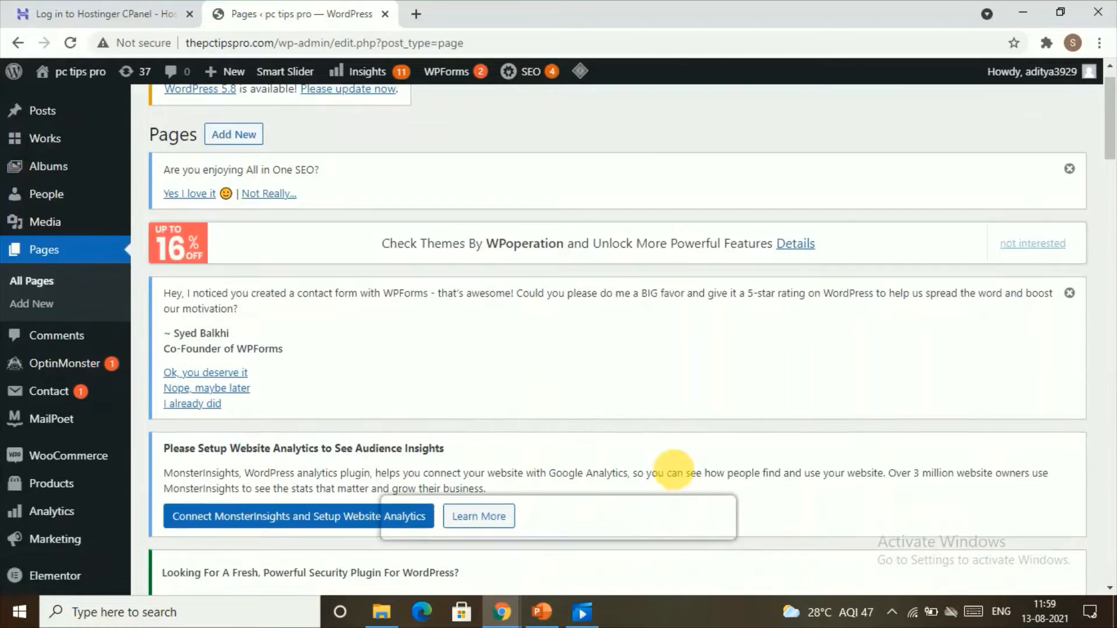
scroll(634, 472, "down", 2)
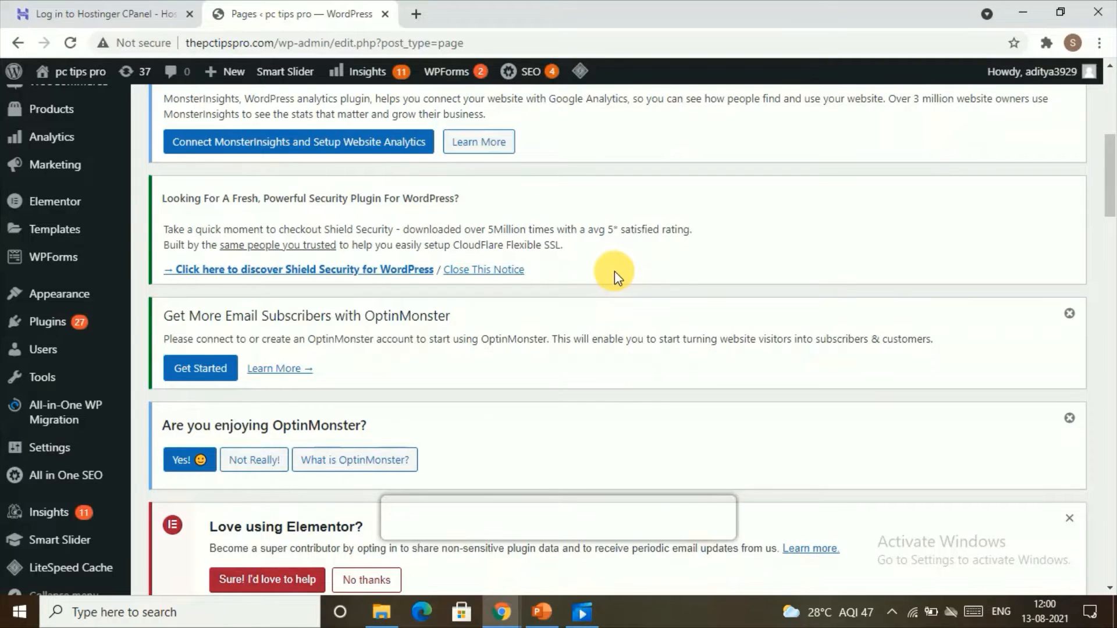
scroll(615, 271, "down", 3)
scroll(86, 273, "up", 5)
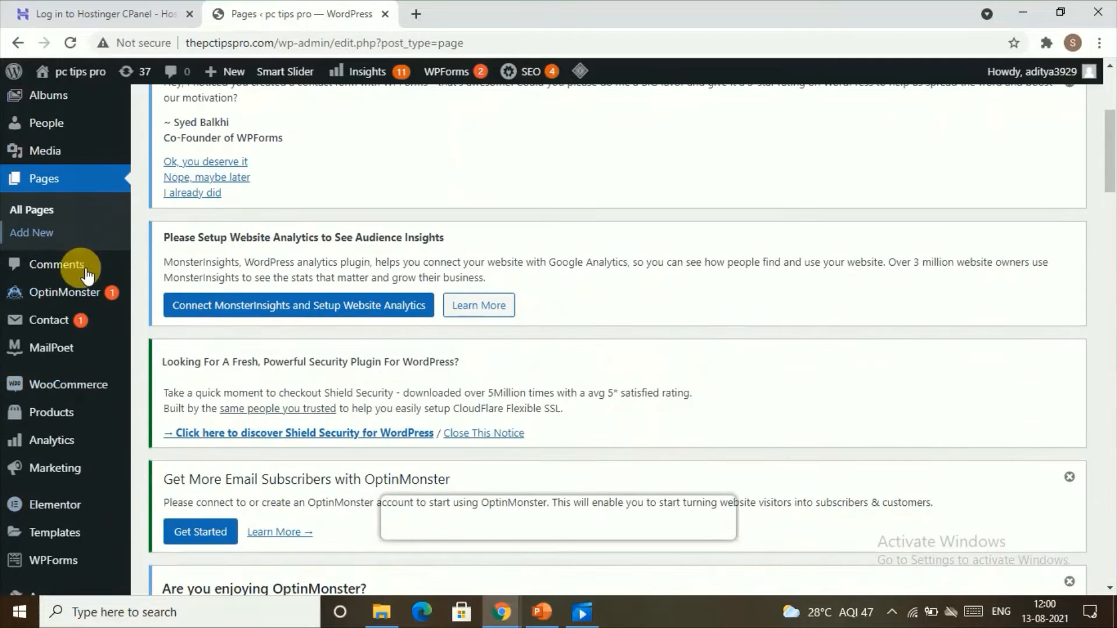
left_click(61, 236)
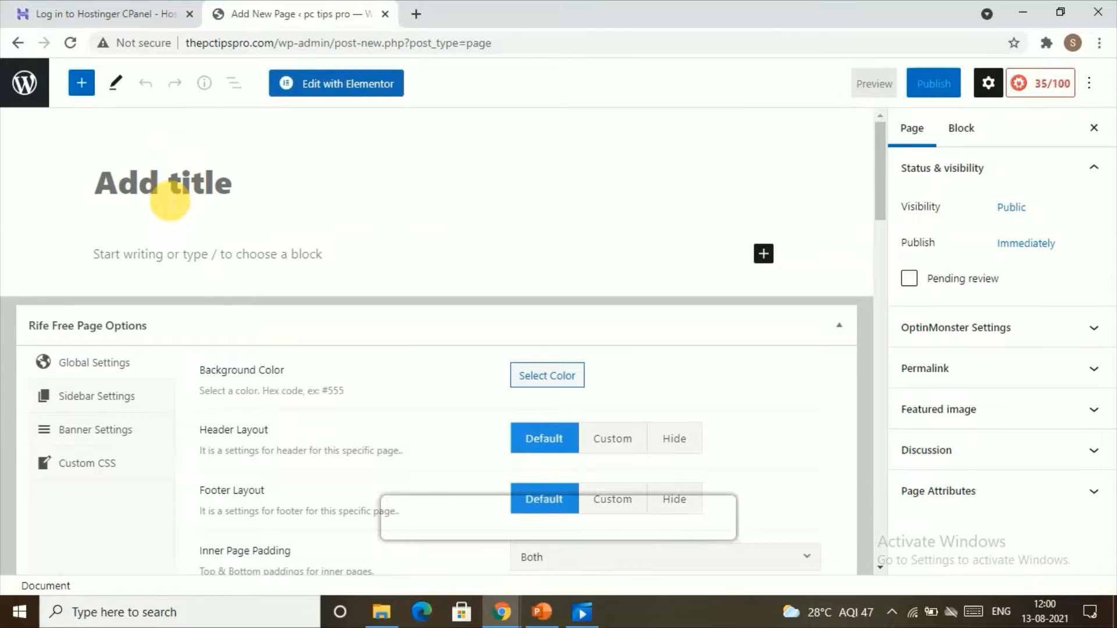
type("shu")
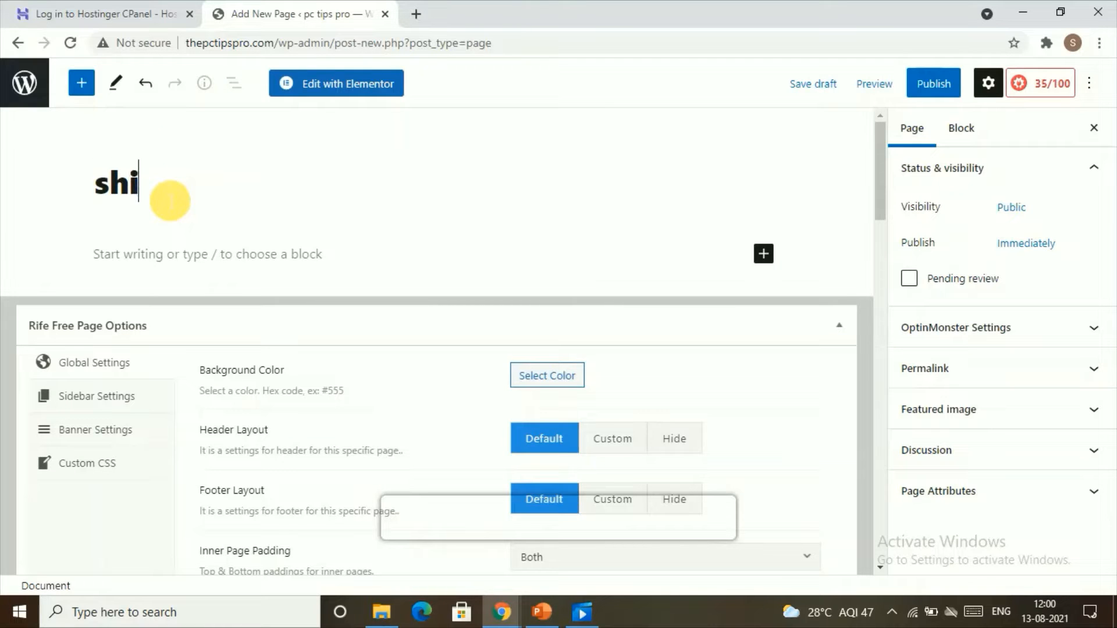
type("pping ")
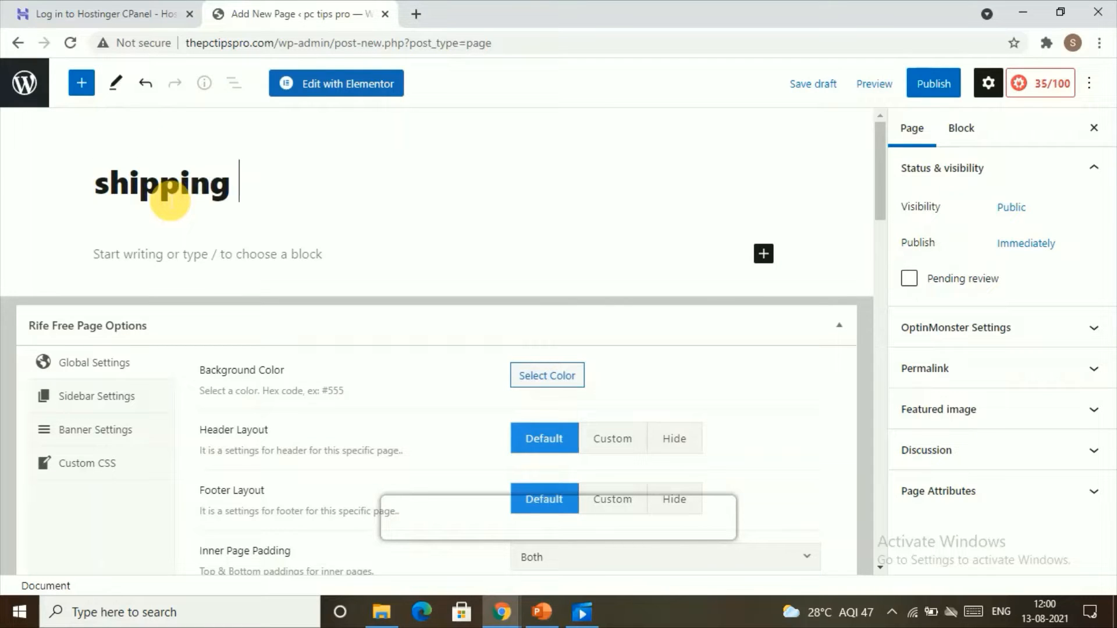
type("and ")
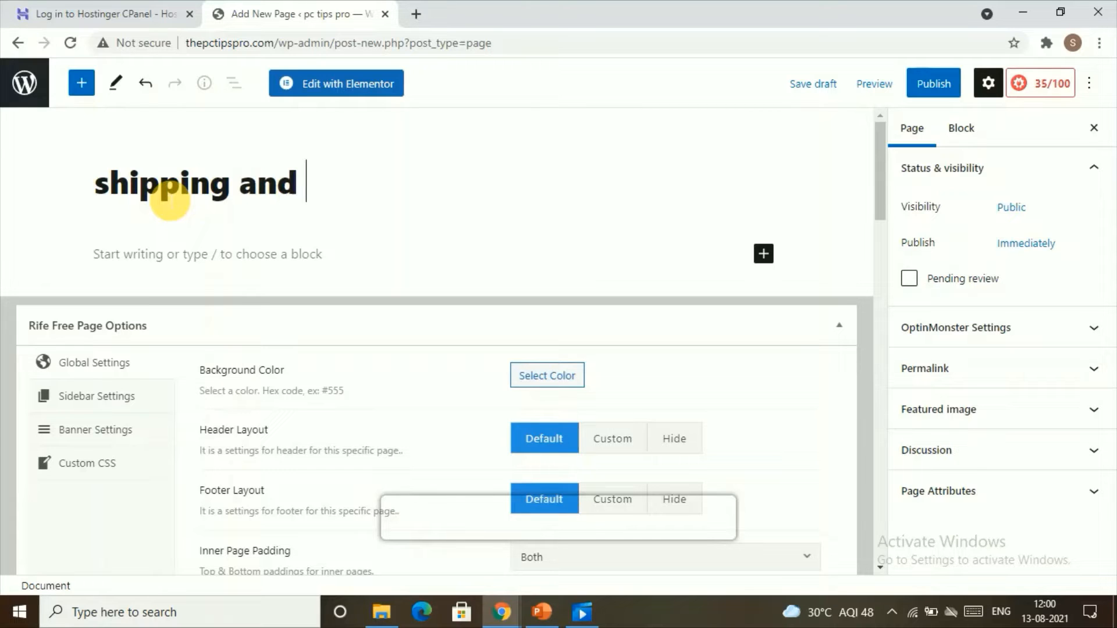
type("delivery")
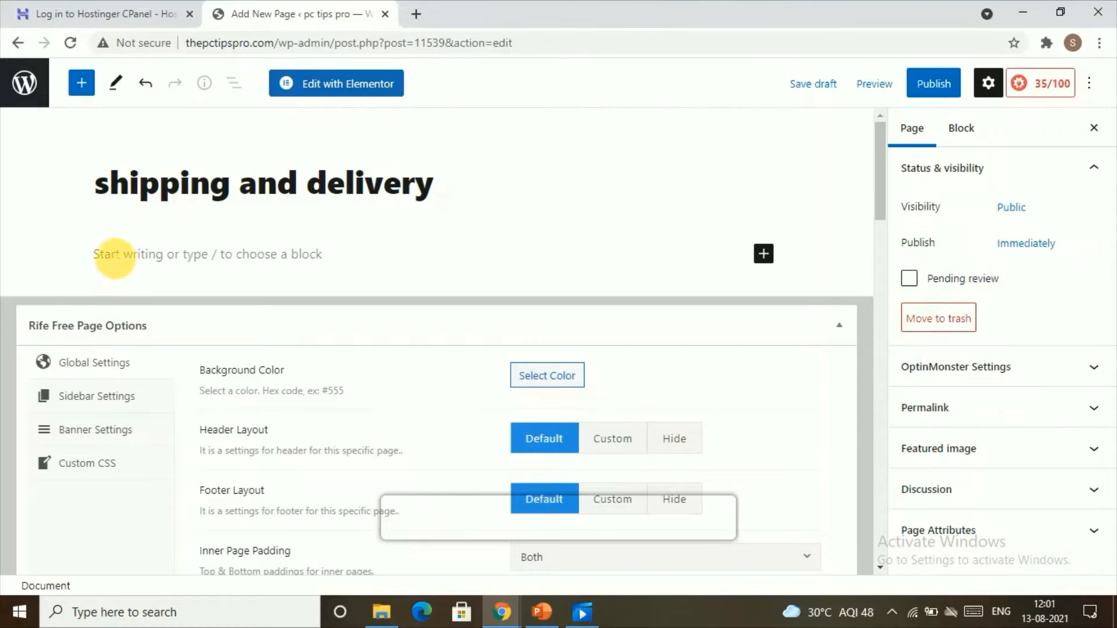
Publish the shipping and delivery page.
left_click(122, 261)
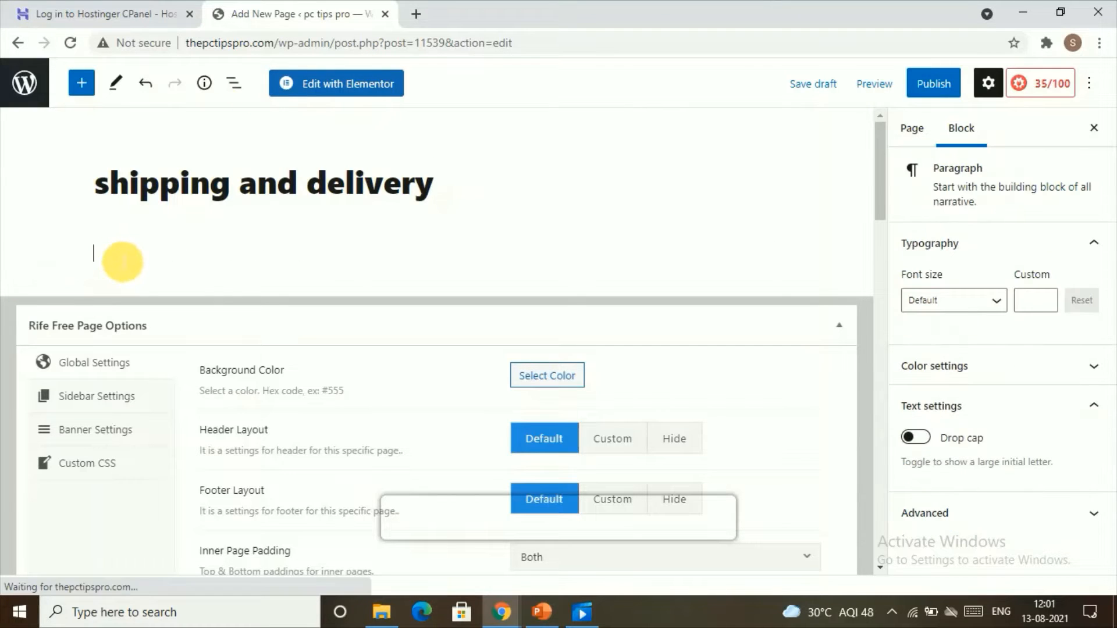
left_click(90, 249)
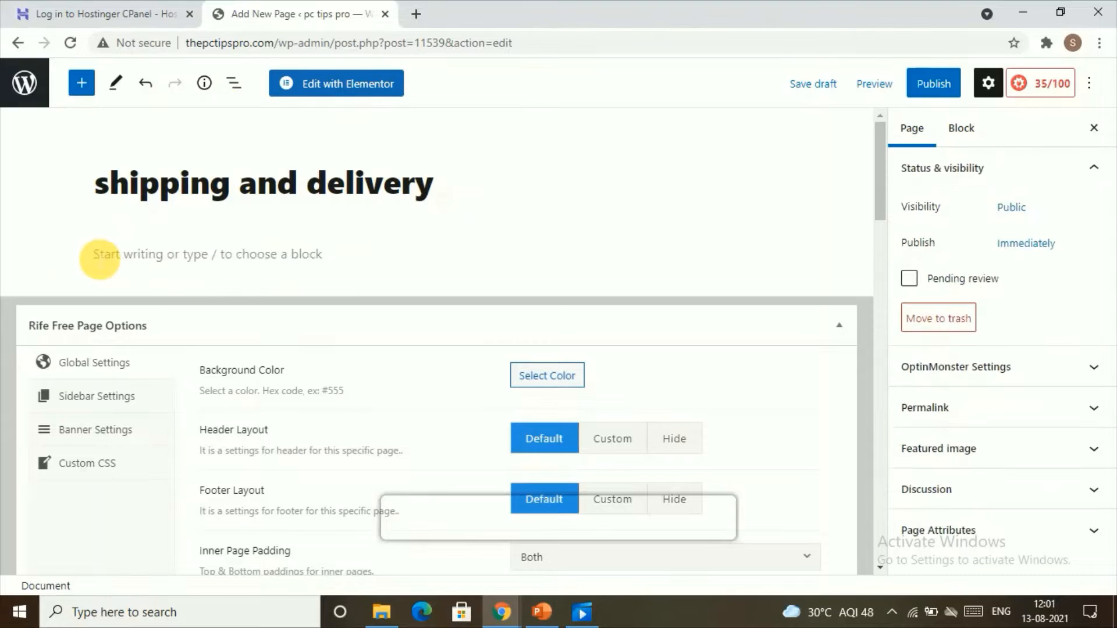
left_click(121, 269)
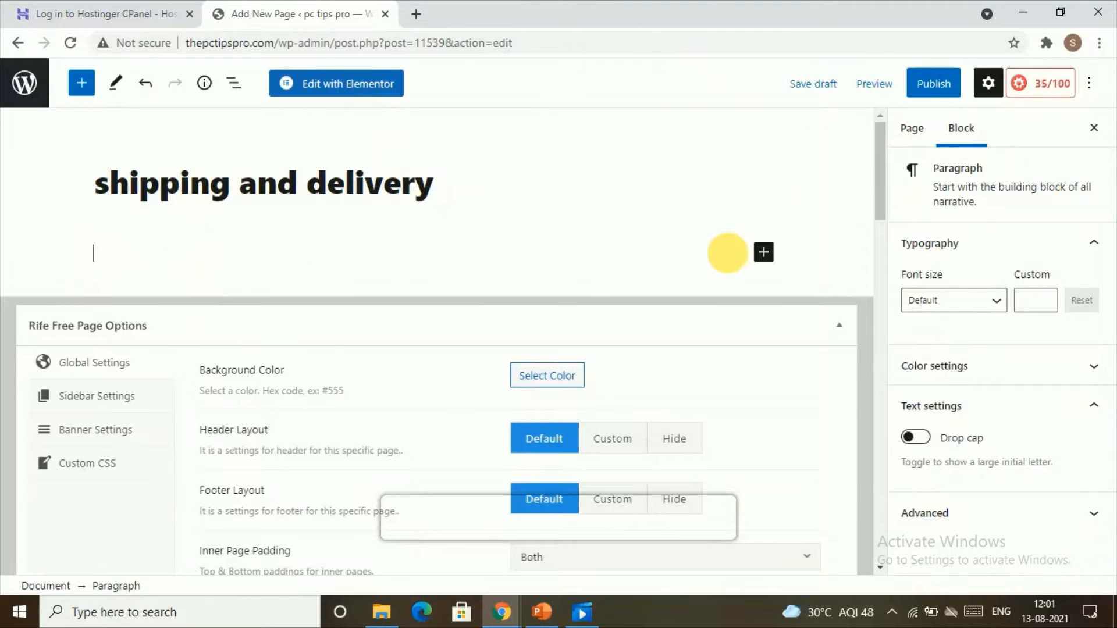
left_click(935, 83)
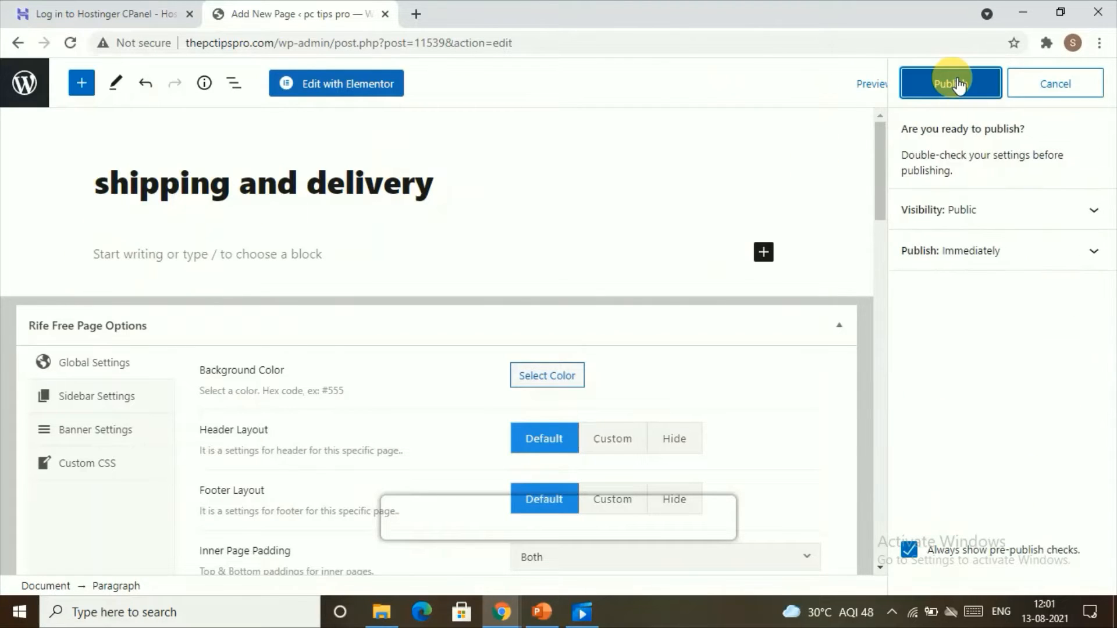
left_click(957, 85)
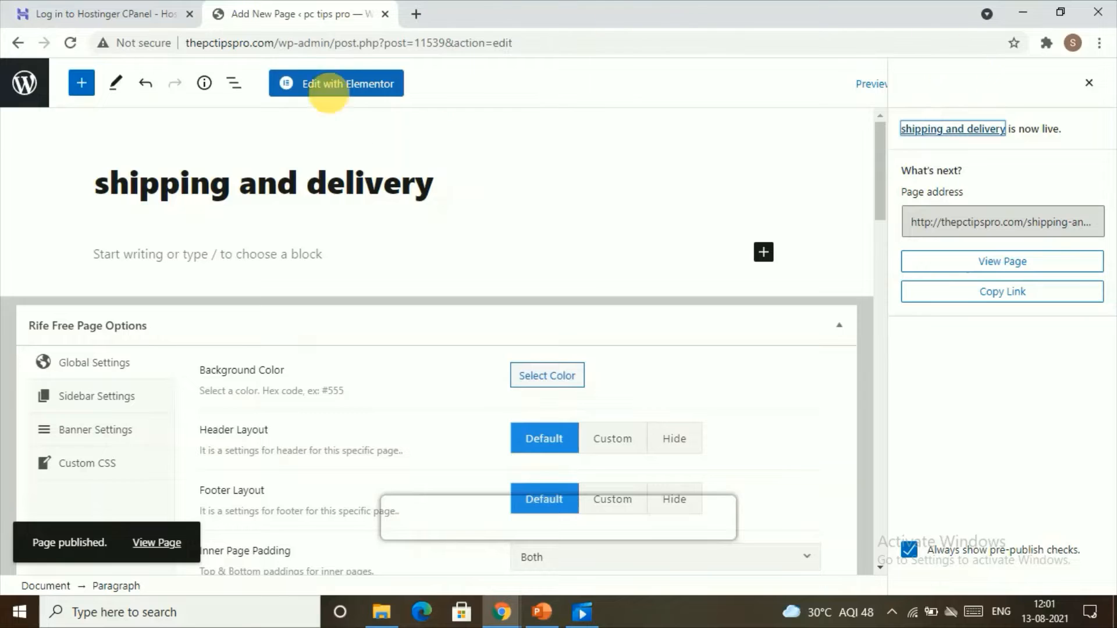
Create and publish a new page titled "returns and refunds".
left_click(18, 43)
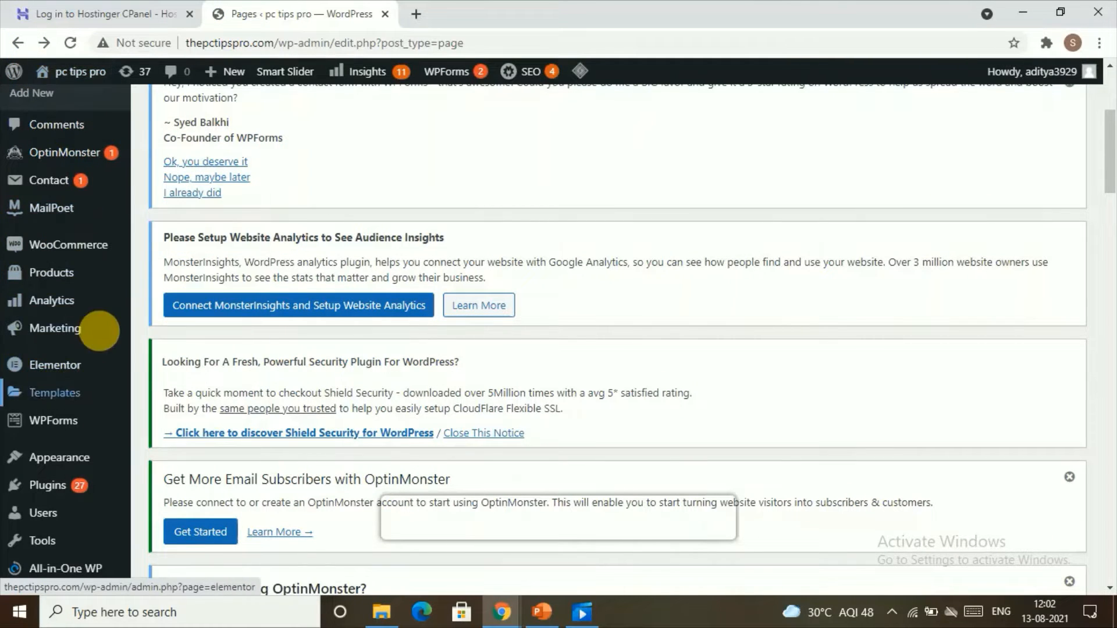
scroll(116, 364, "up", 4)
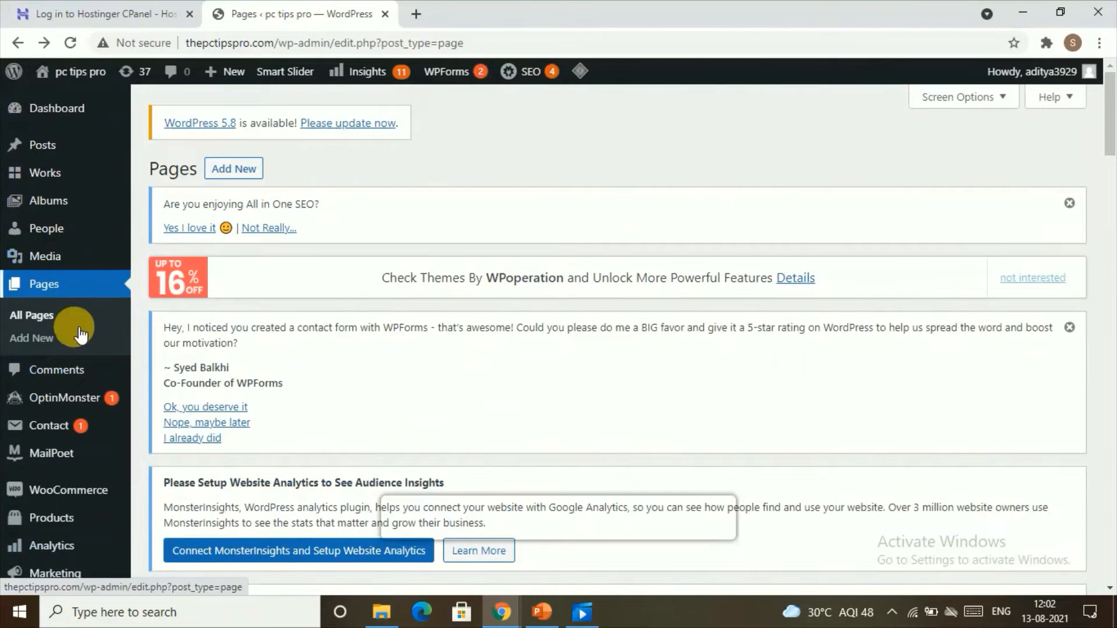
left_click(60, 350)
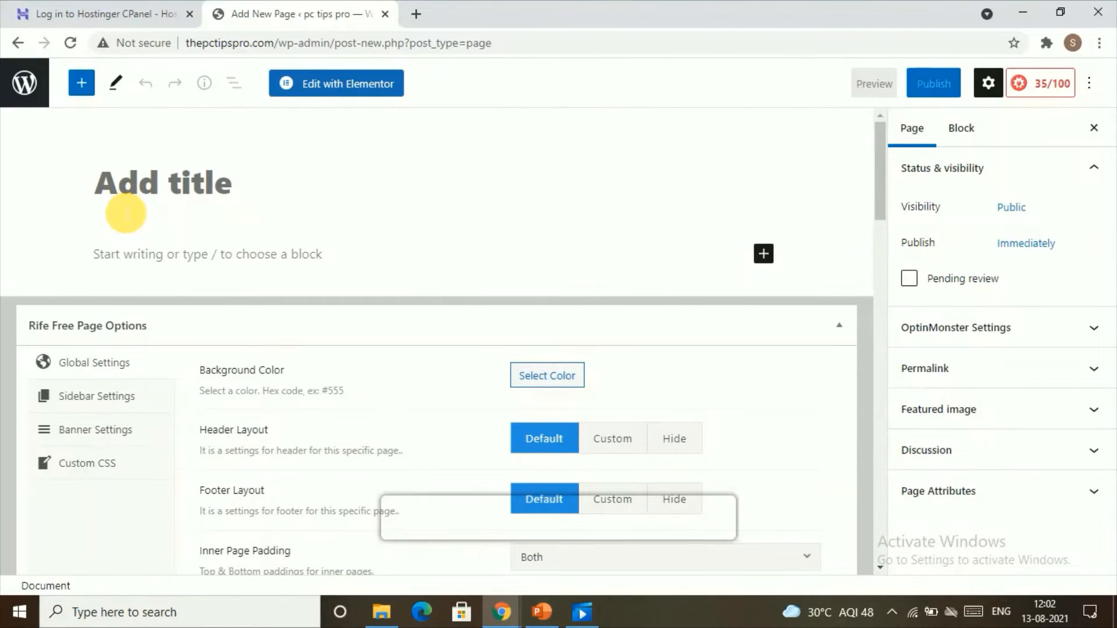
type("returns and refunds")
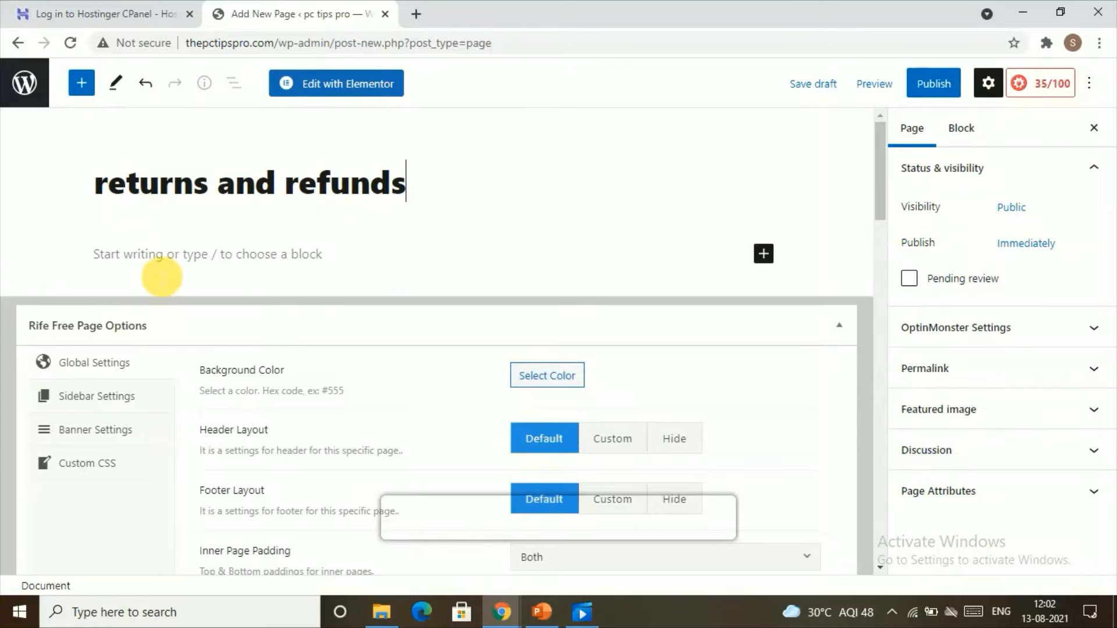
left_click(152, 256)
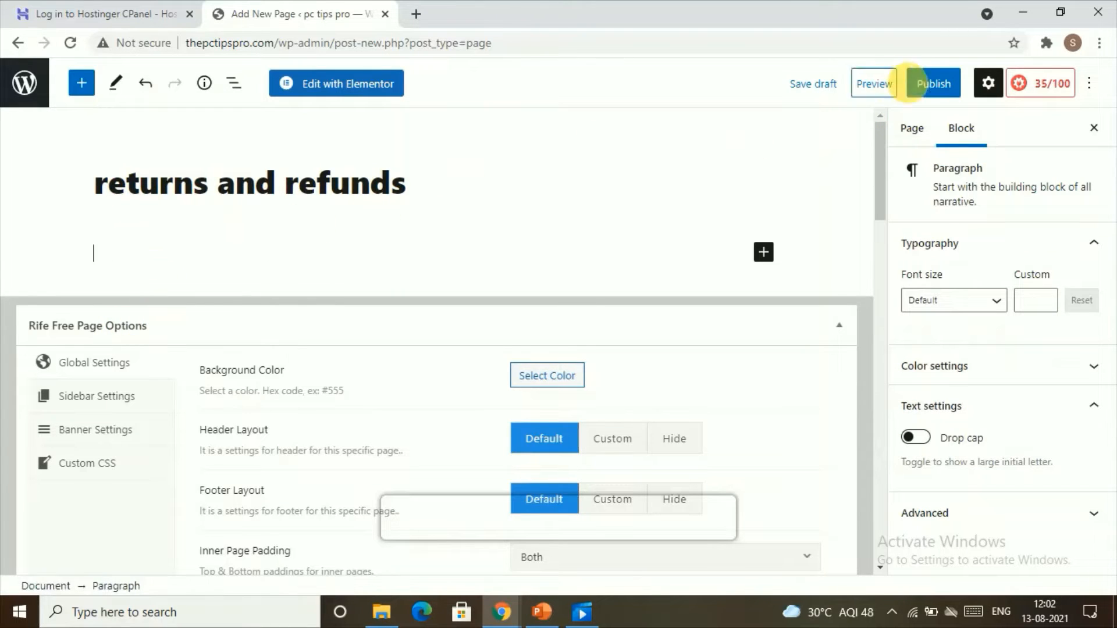
left_click(943, 86)
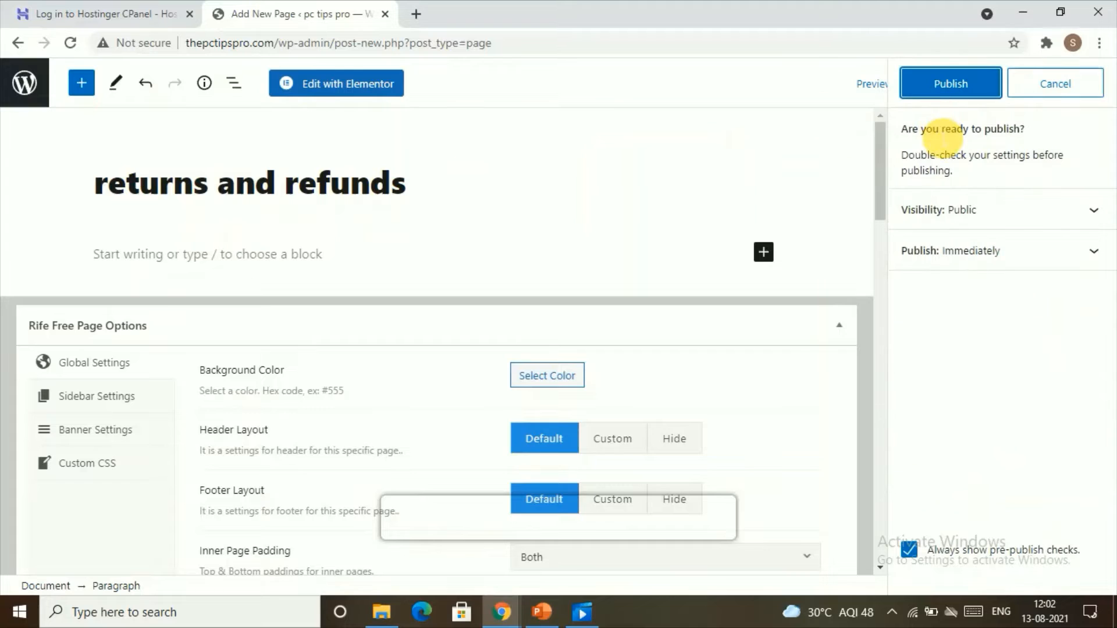
left_click(931, 81)
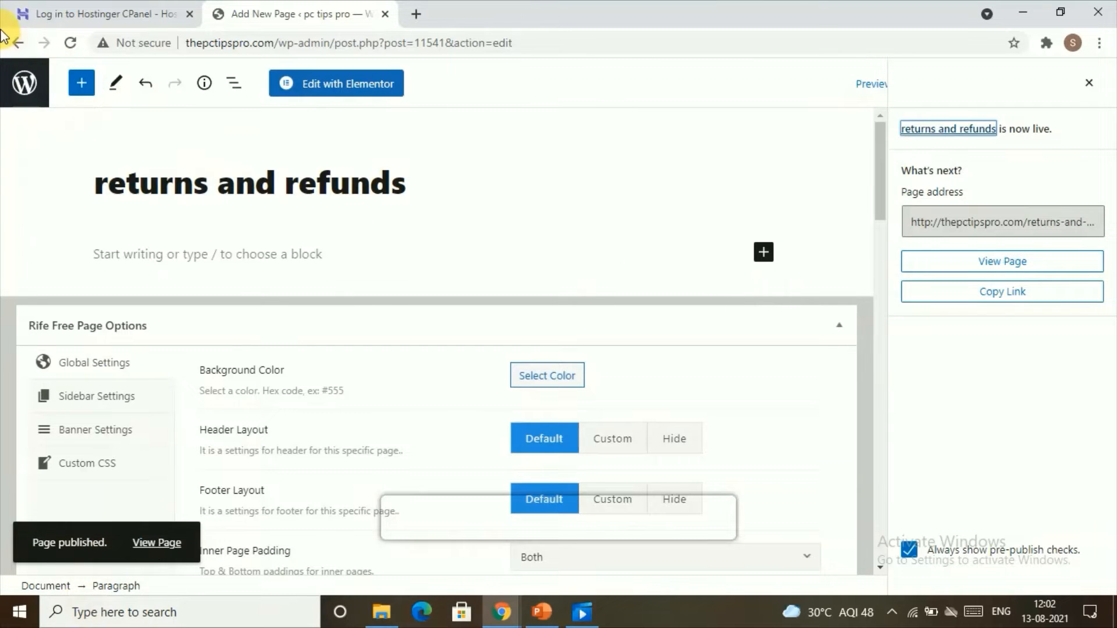
Create and publish a new page titled "terms of service", then return to the pages list.
left_click(18, 43)
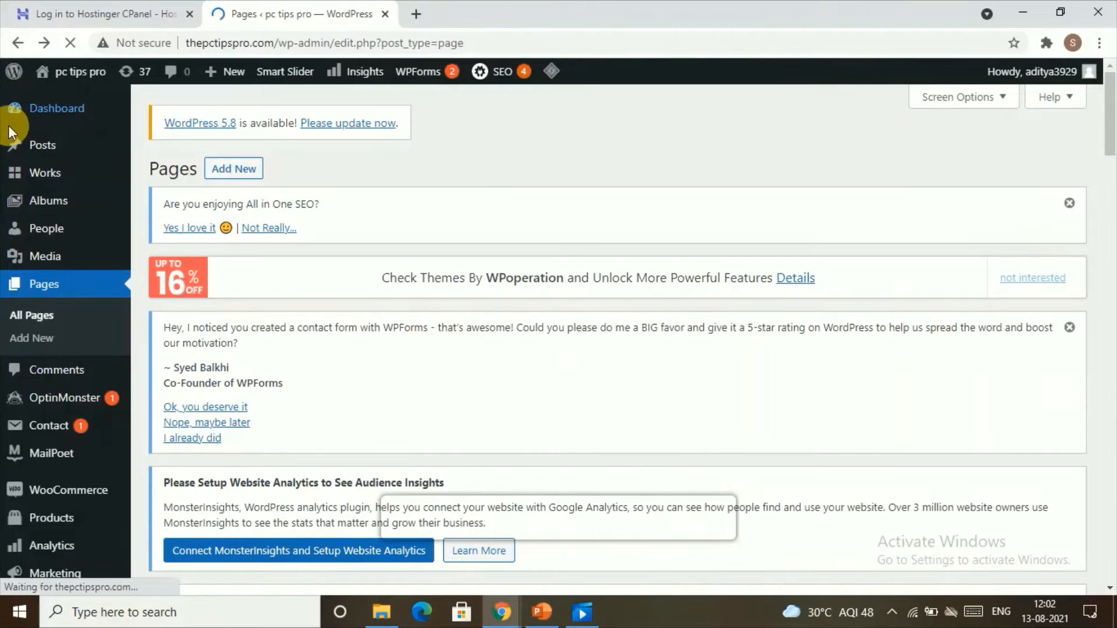
left_click(50, 338)
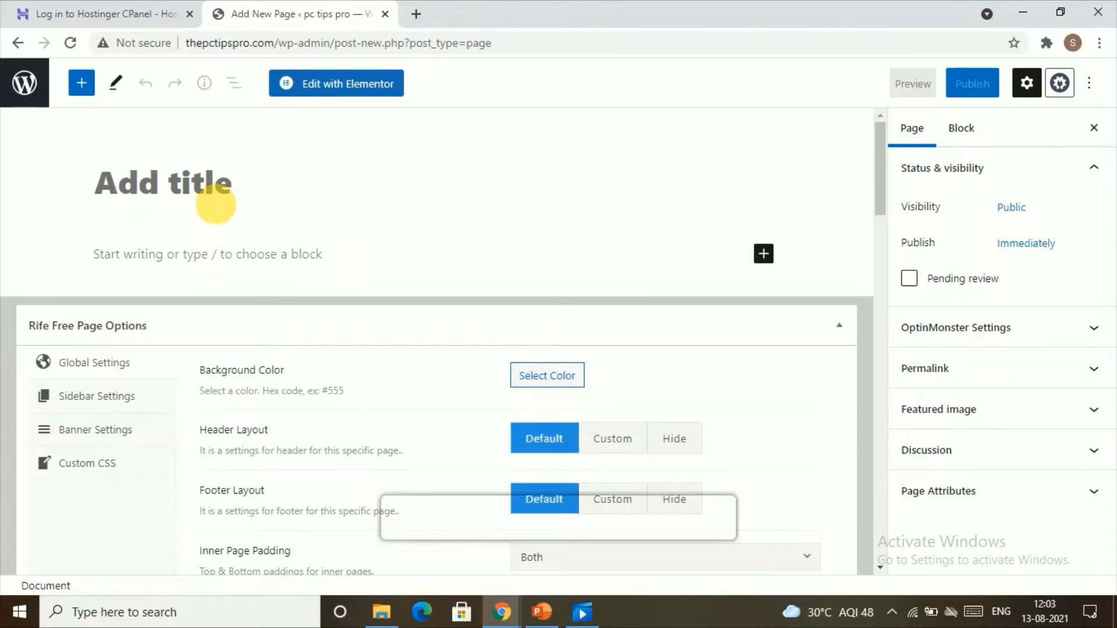
left_click(216, 200)
type("terms of service")
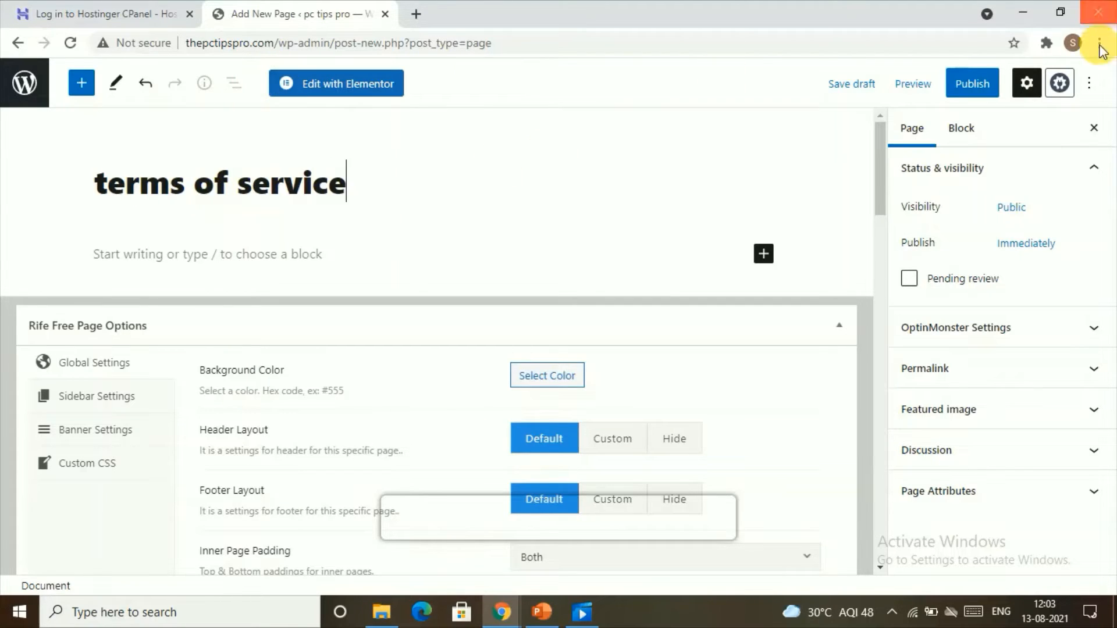
left_click(972, 84)
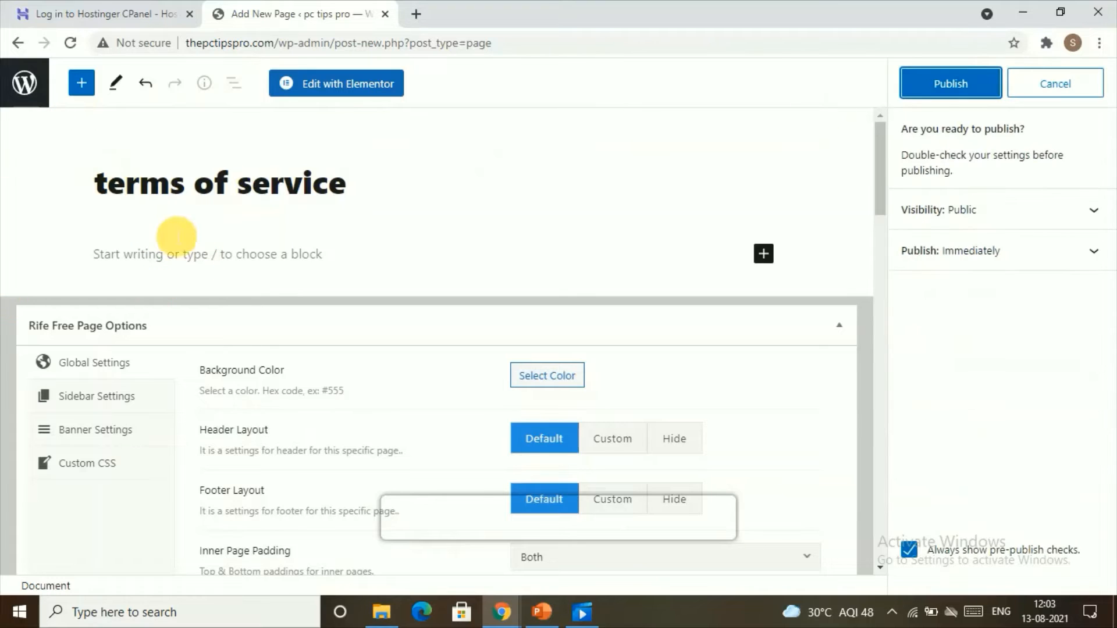
left_click(941, 90)
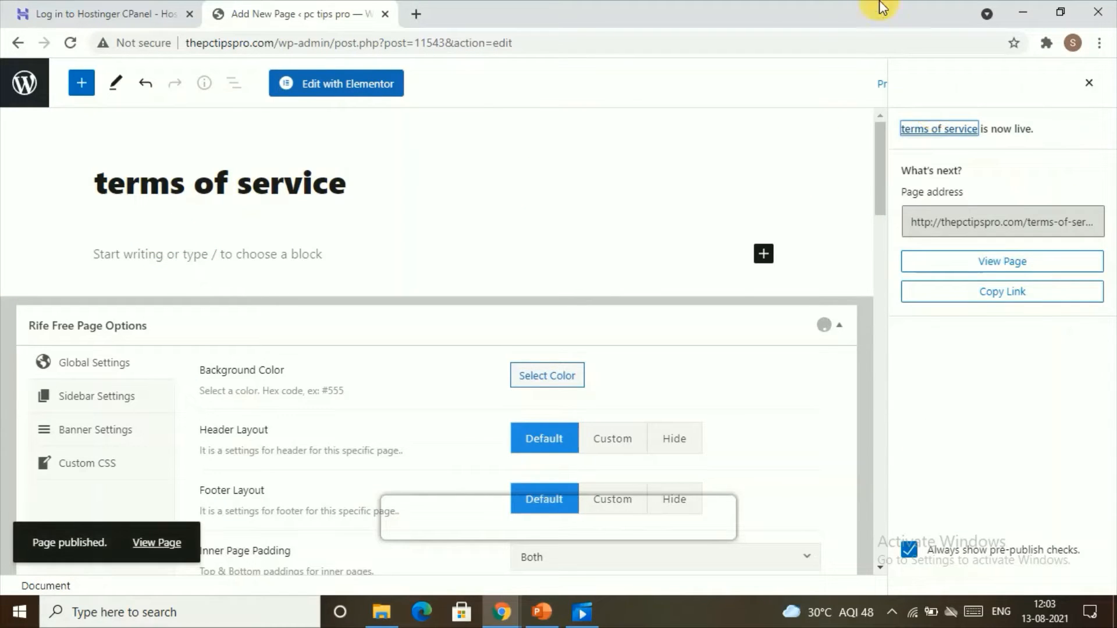
left_click(18, 43)
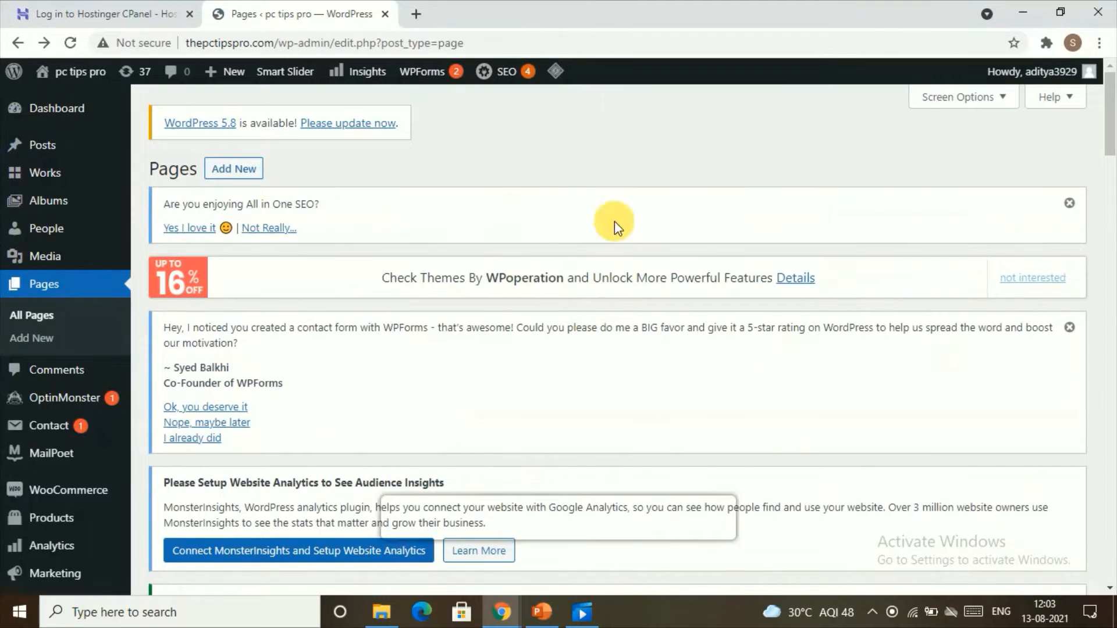
Open the theme Customizer and examine the site preview down to the footer page links.
scroll(74, 350, "down", 5)
scroll(386, 357, "down", 15)
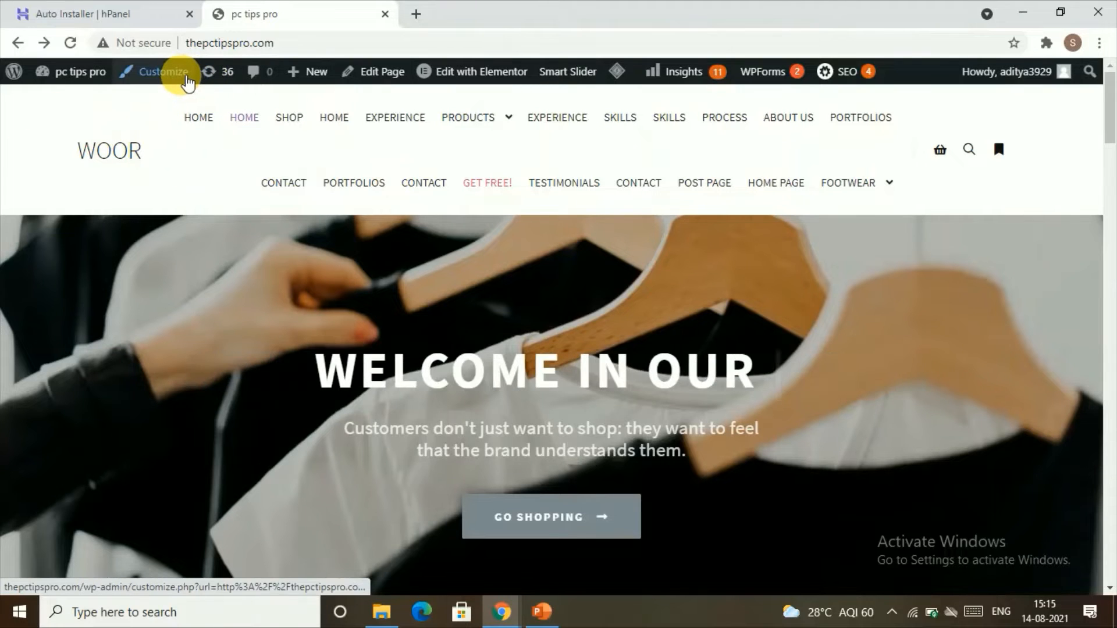
left_click(187, 82)
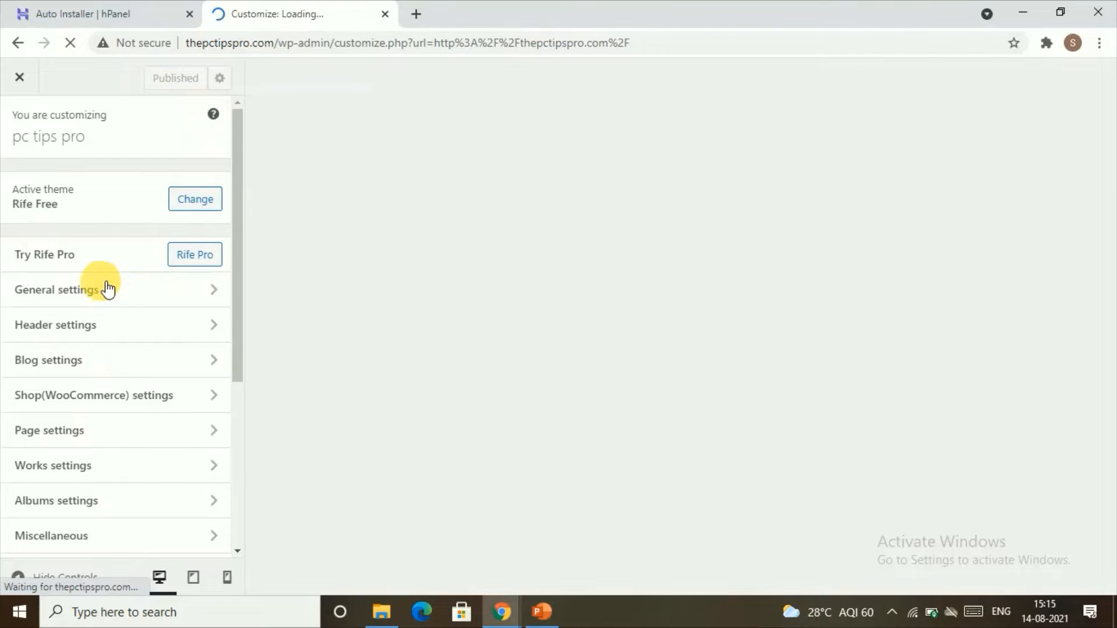
scroll(111, 282, "down", 3)
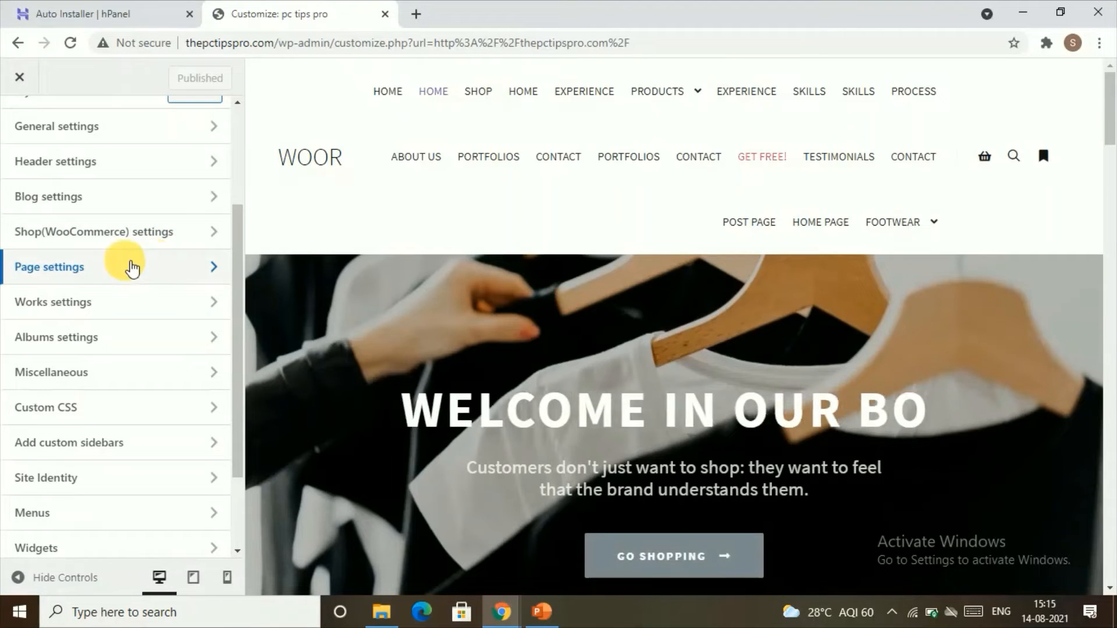
scroll(878, 386, "down", 4)
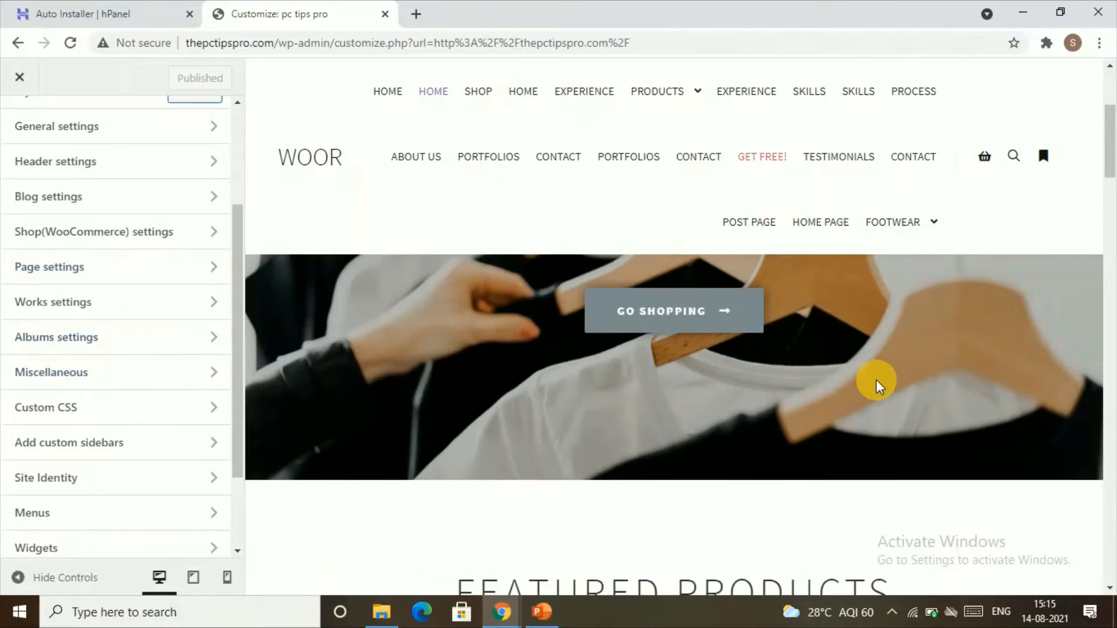
scroll(879, 385, "down", 15)
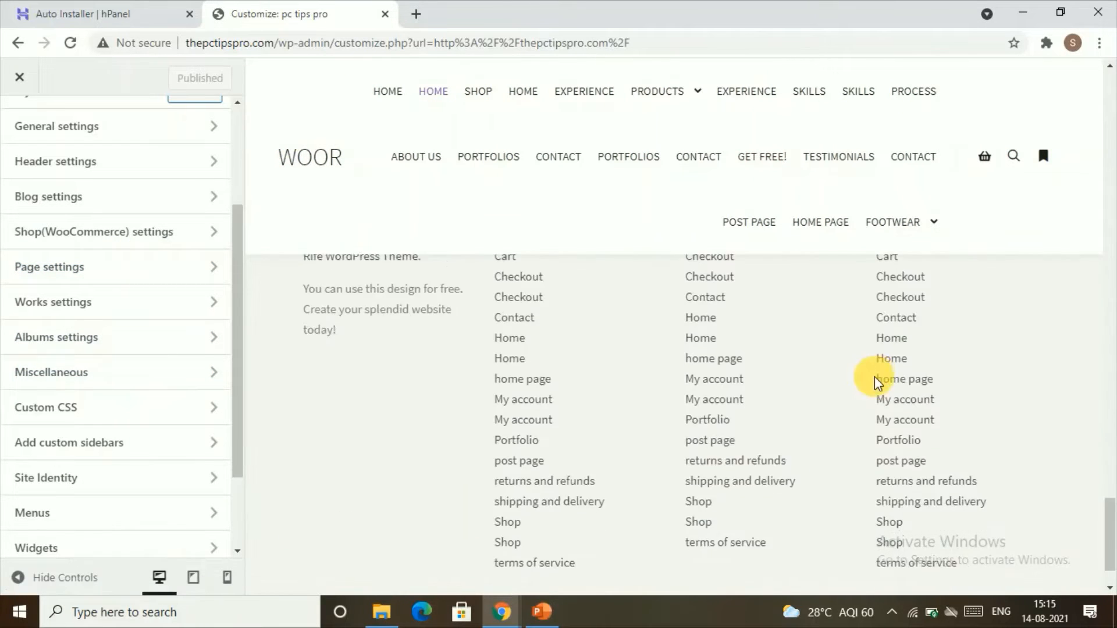
scroll(876, 378, "up", 7)
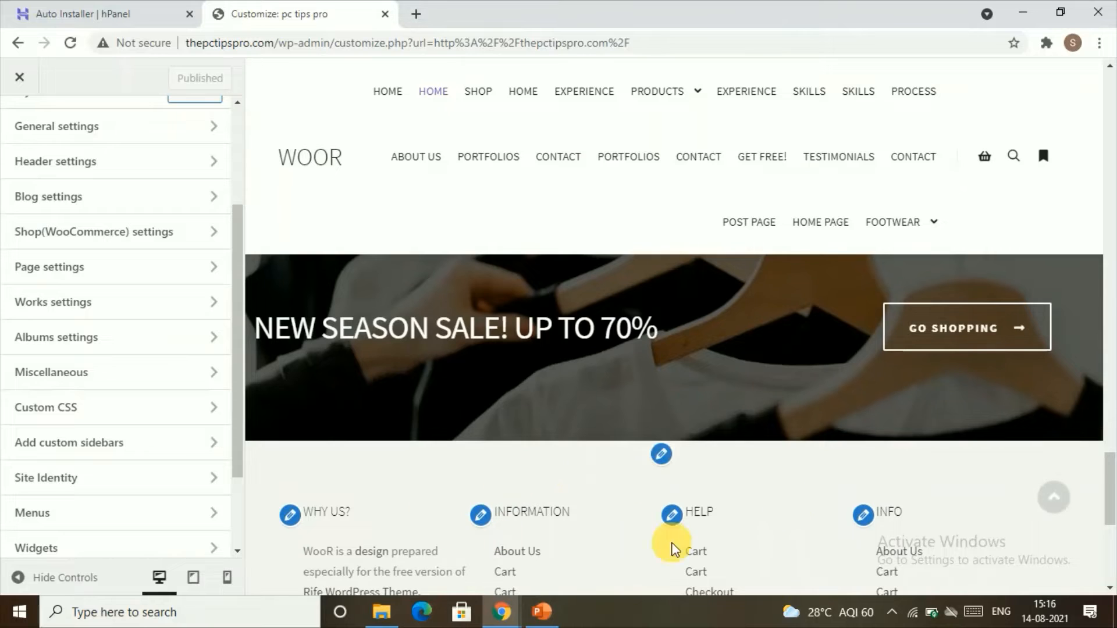
Open the footer options under General settings and review the widget column choices.
scroll(120, 407, "up", 3)
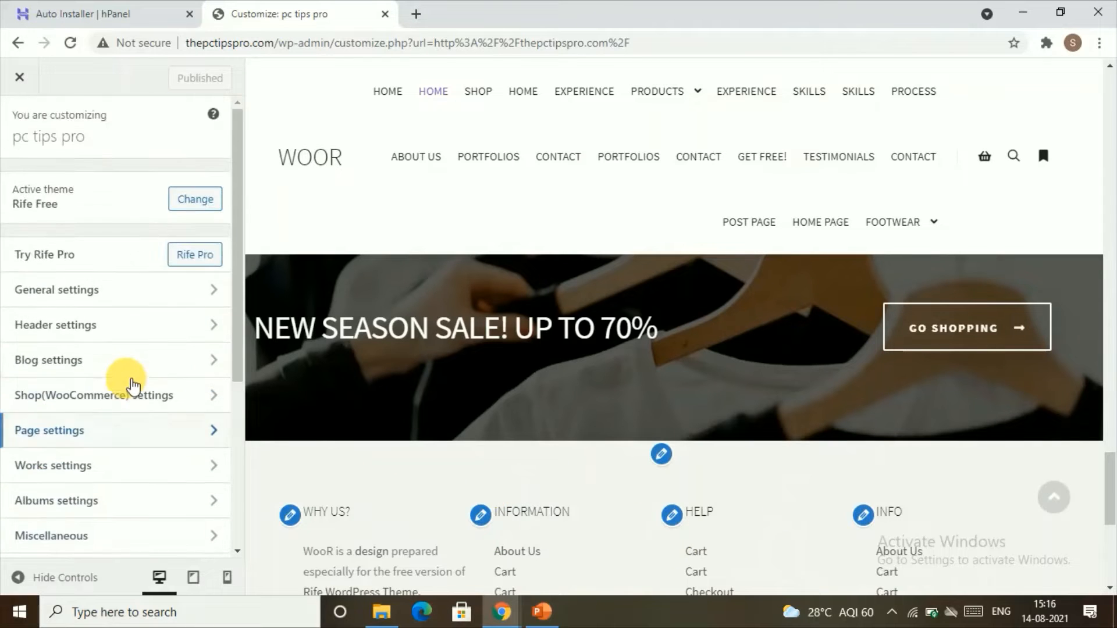
left_click(87, 294)
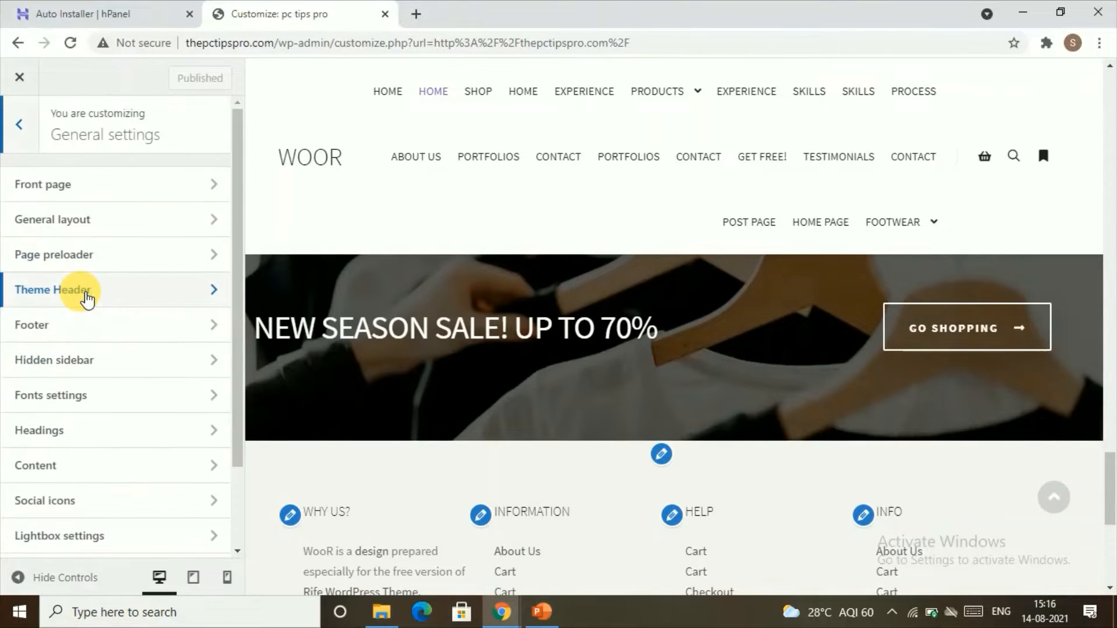
left_click(85, 332)
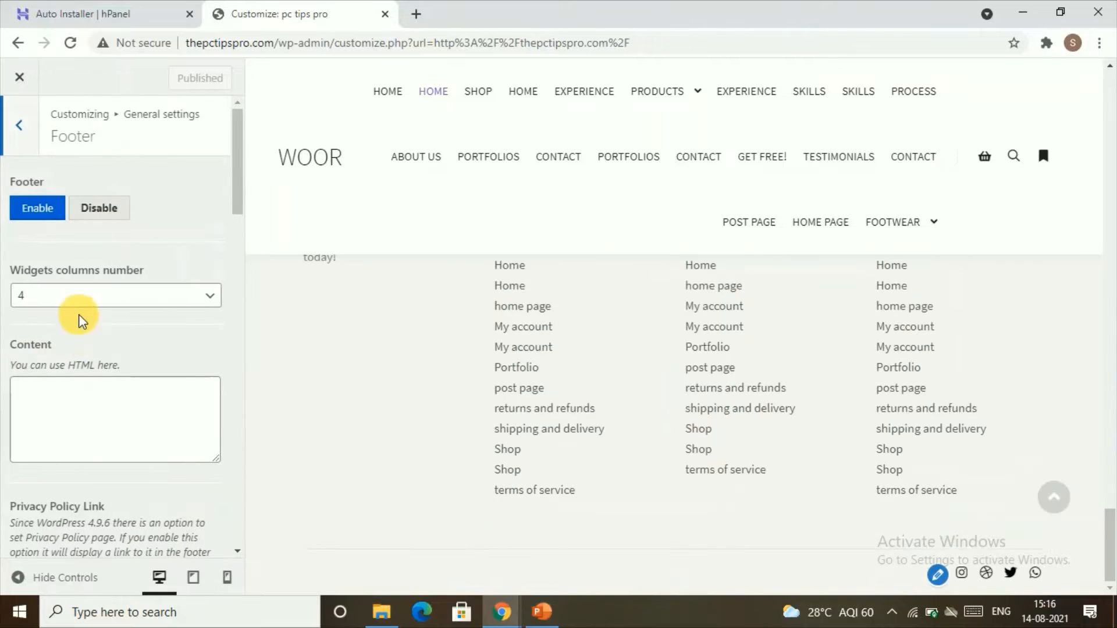
left_click(129, 295)
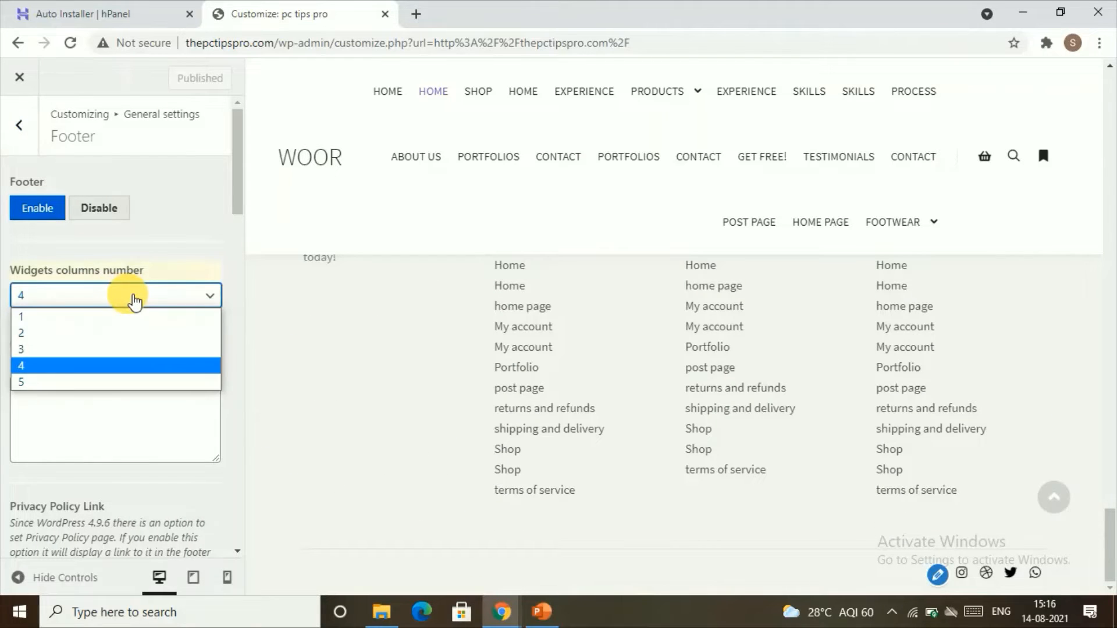
left_click(124, 371)
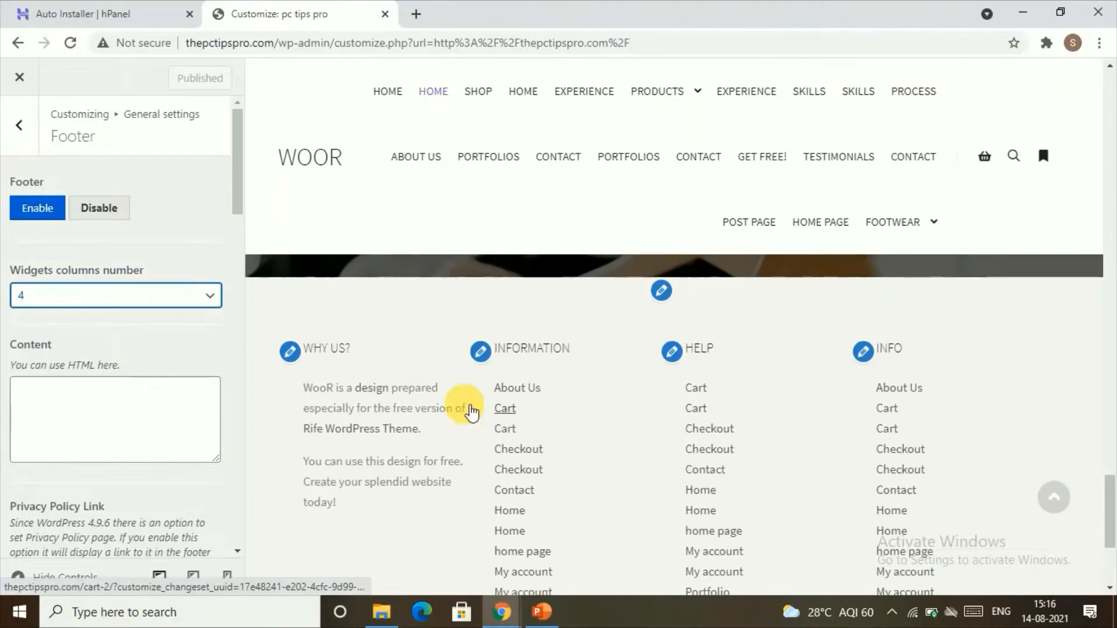
left_click(211, 299)
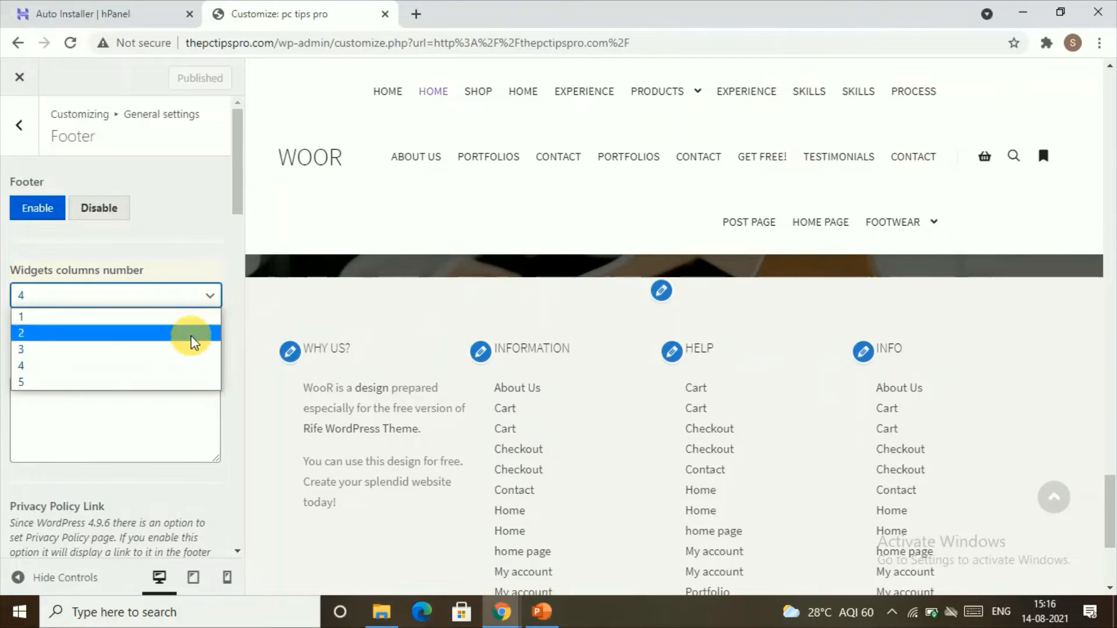
left_click(175, 368)
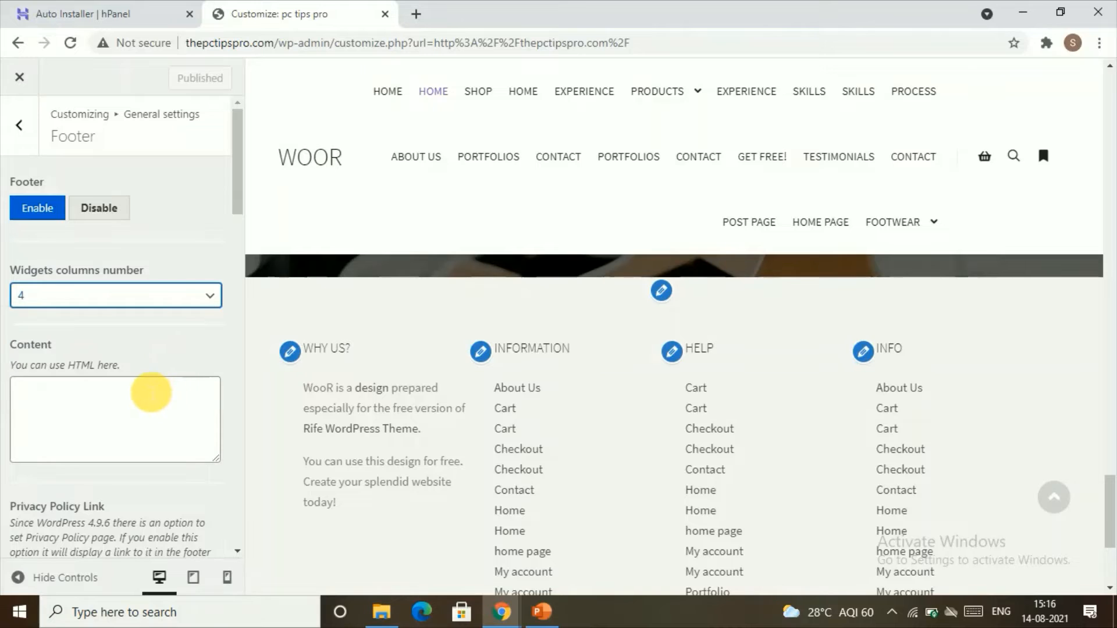
left_click(153, 402)
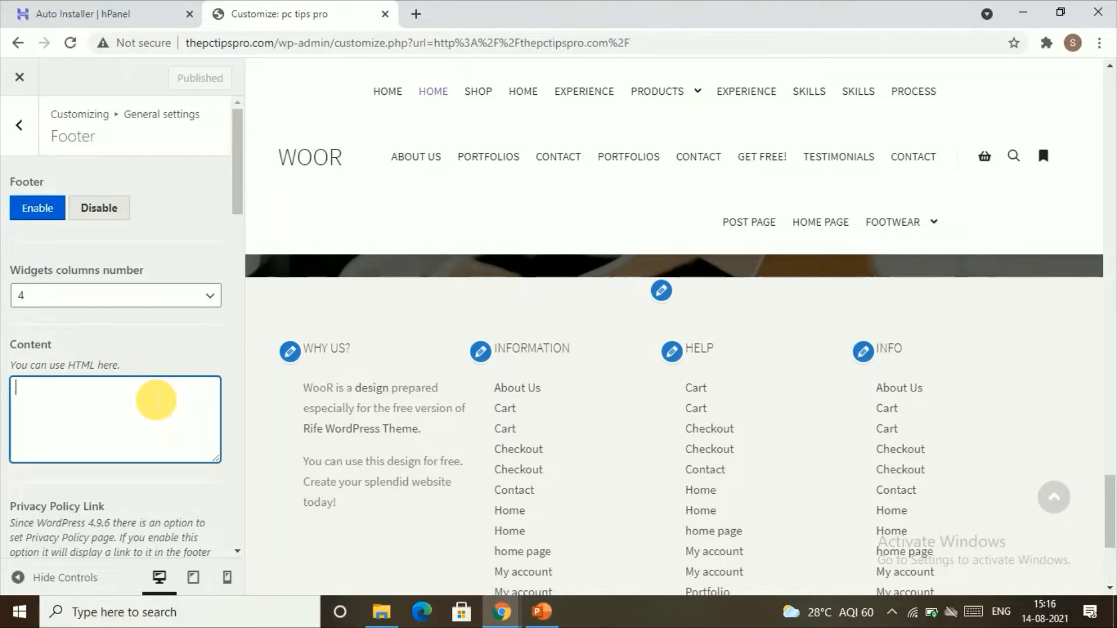
key("F9")
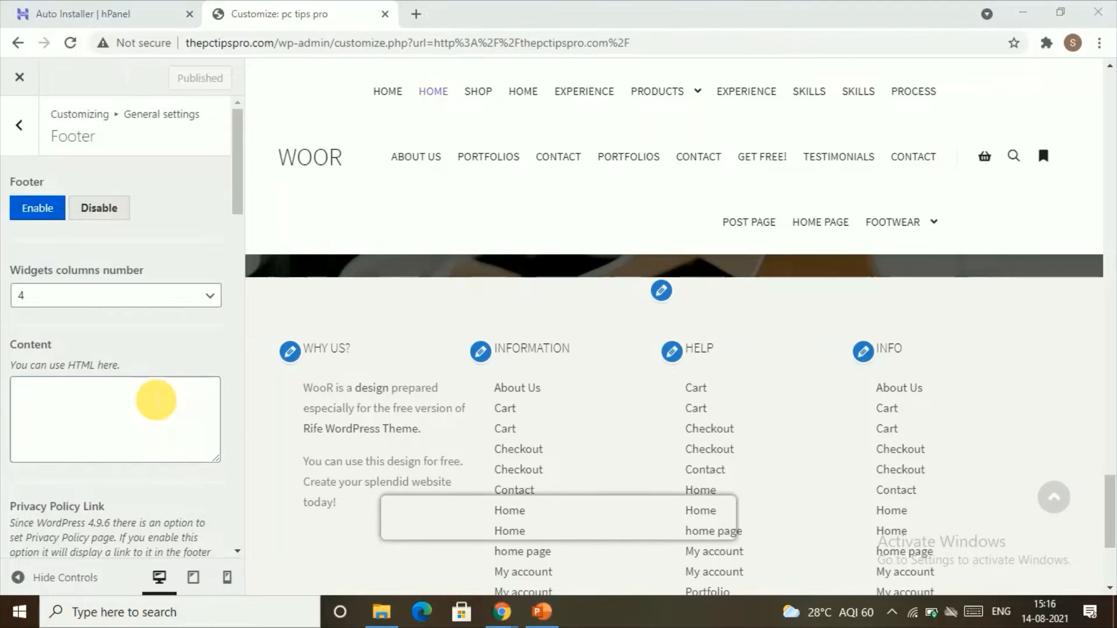
Examine the social icons settings and their link fields, then return to the main Customizer menu.
scroll(129, 466, "down", 5)
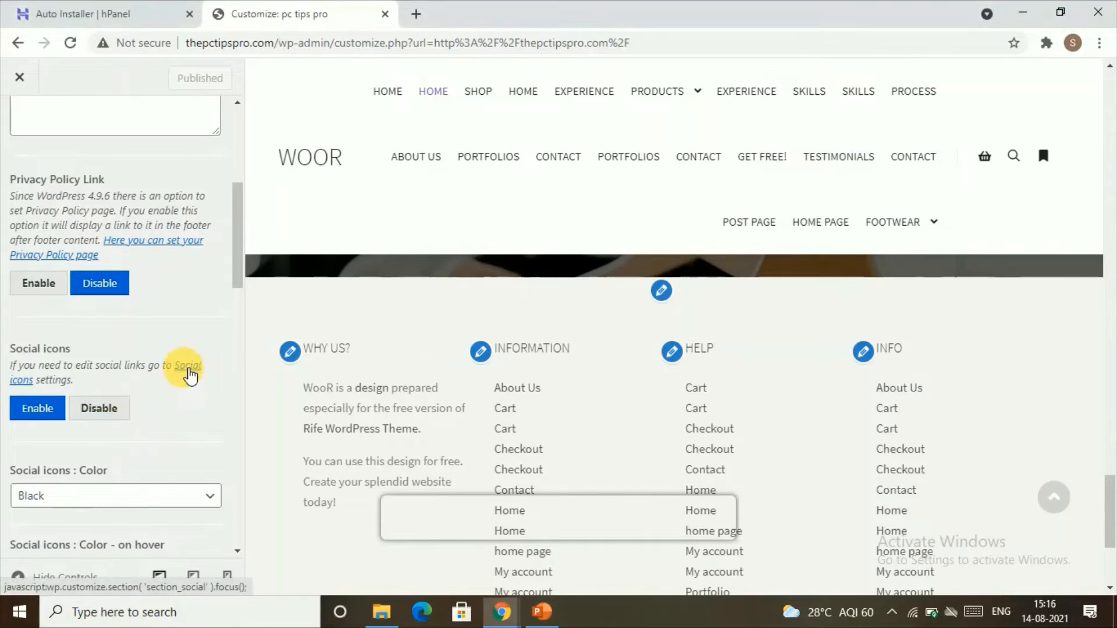
left_click(184, 366)
scroll(187, 377, "down", 3)
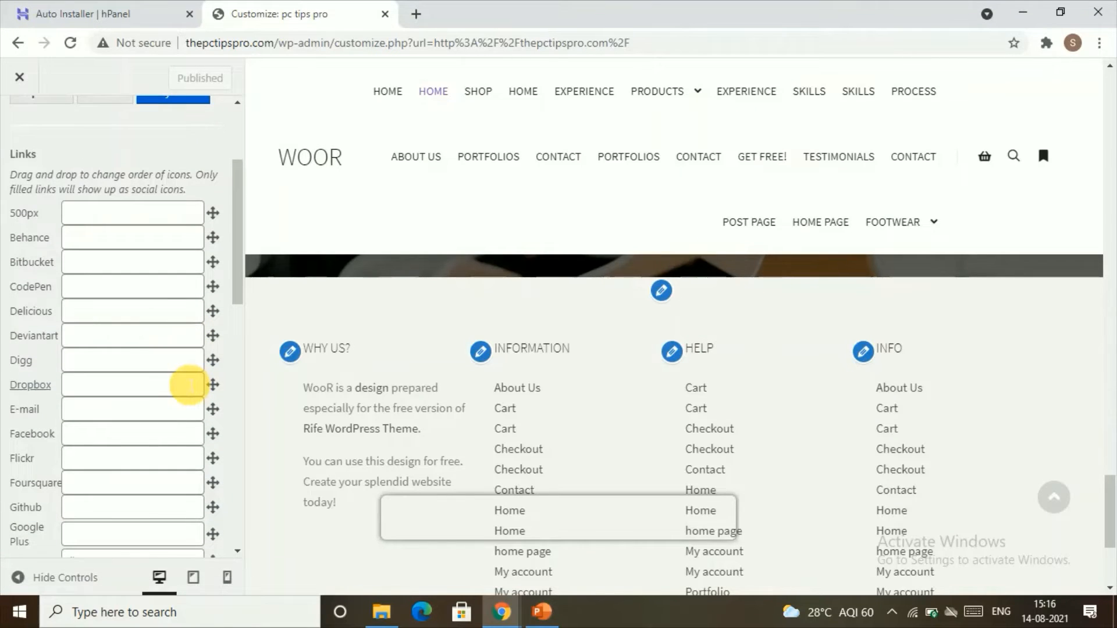
scroll(174, 412, "down", 6)
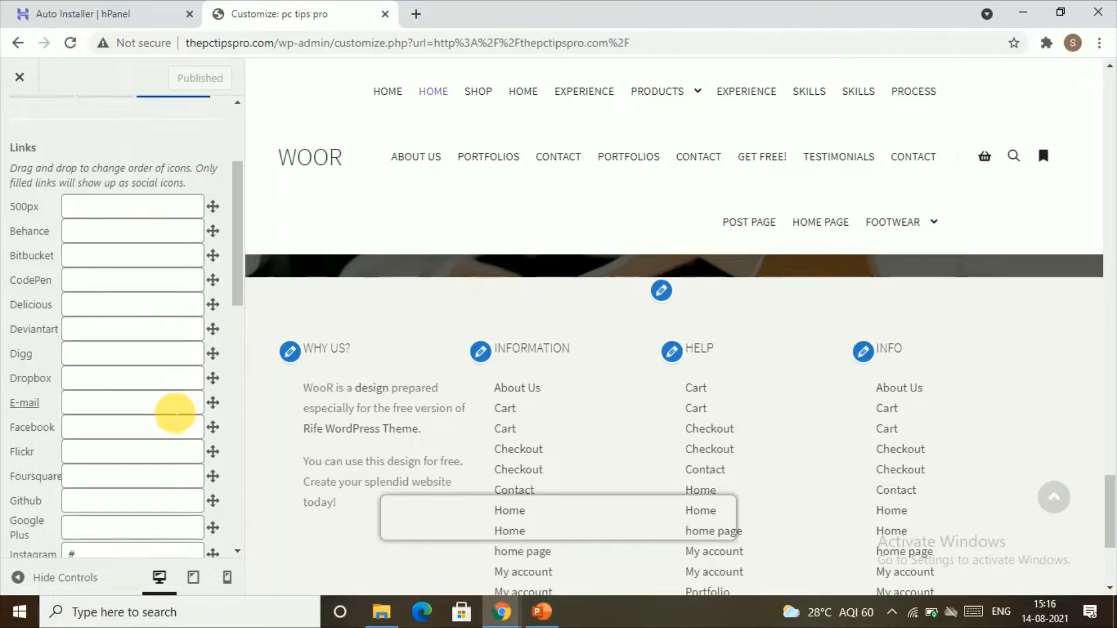
left_click(122, 256)
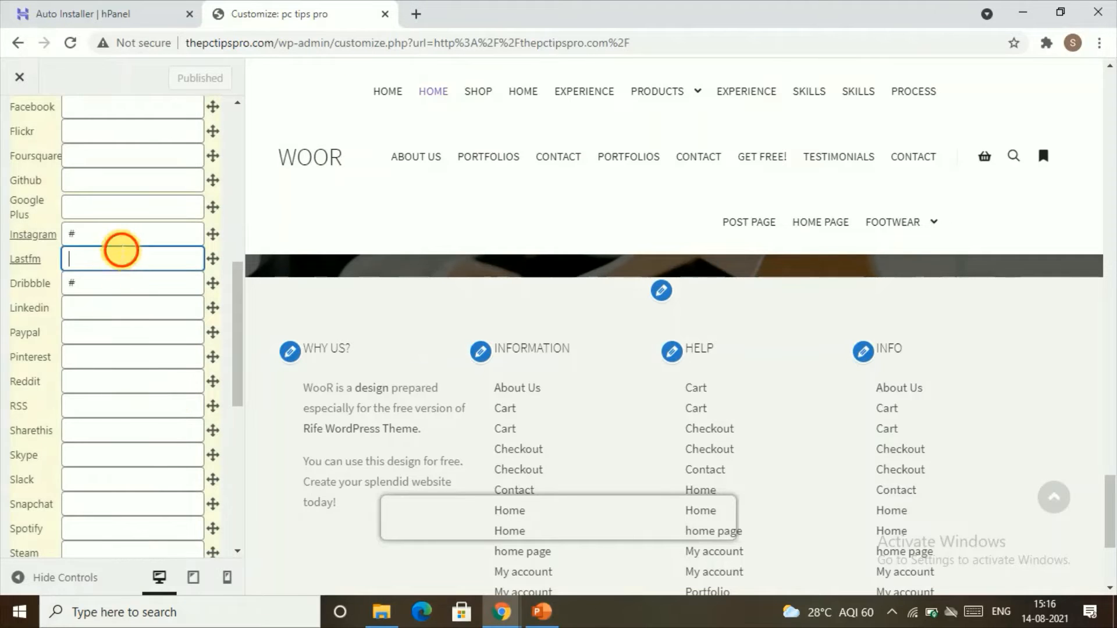
left_click(124, 286)
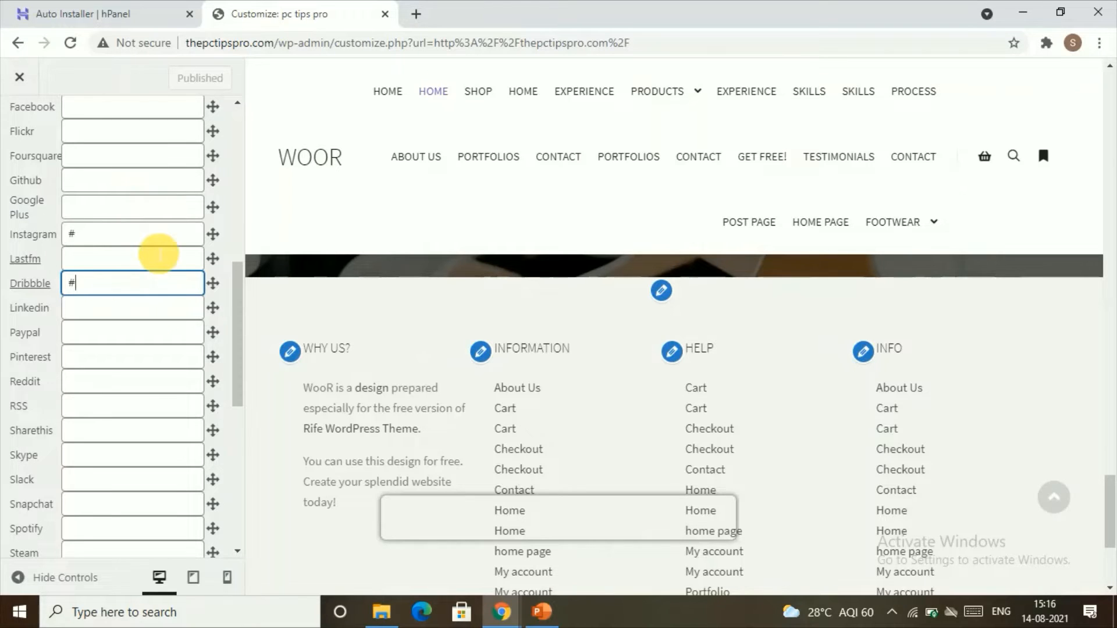
scroll(157, 230, "up", 10)
left_click(19, 125)
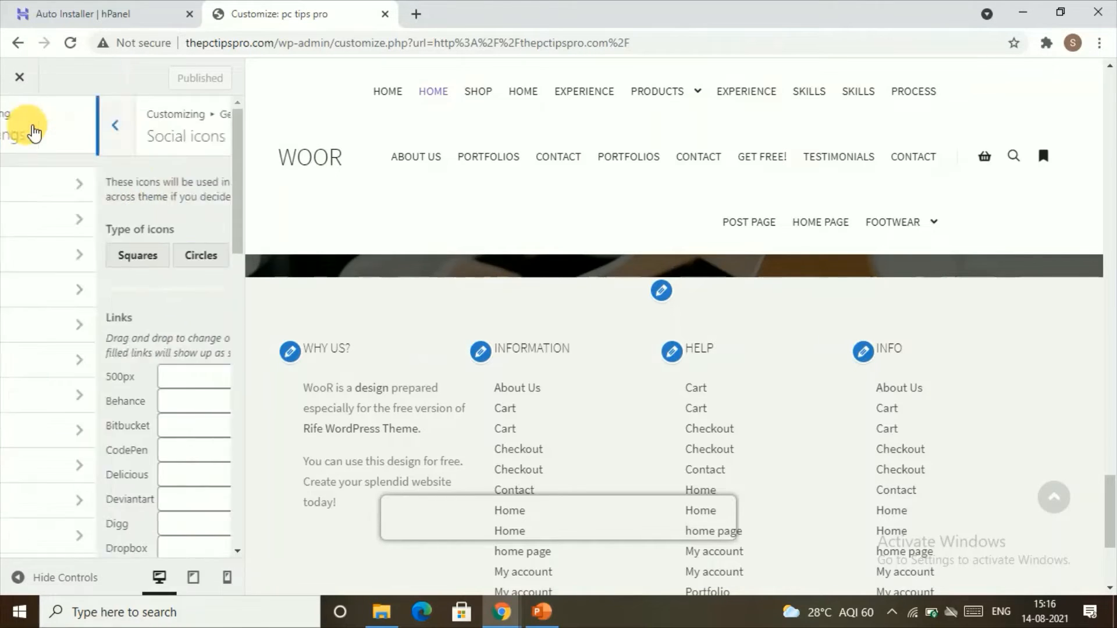
scroll(76, 375, "down", 2)
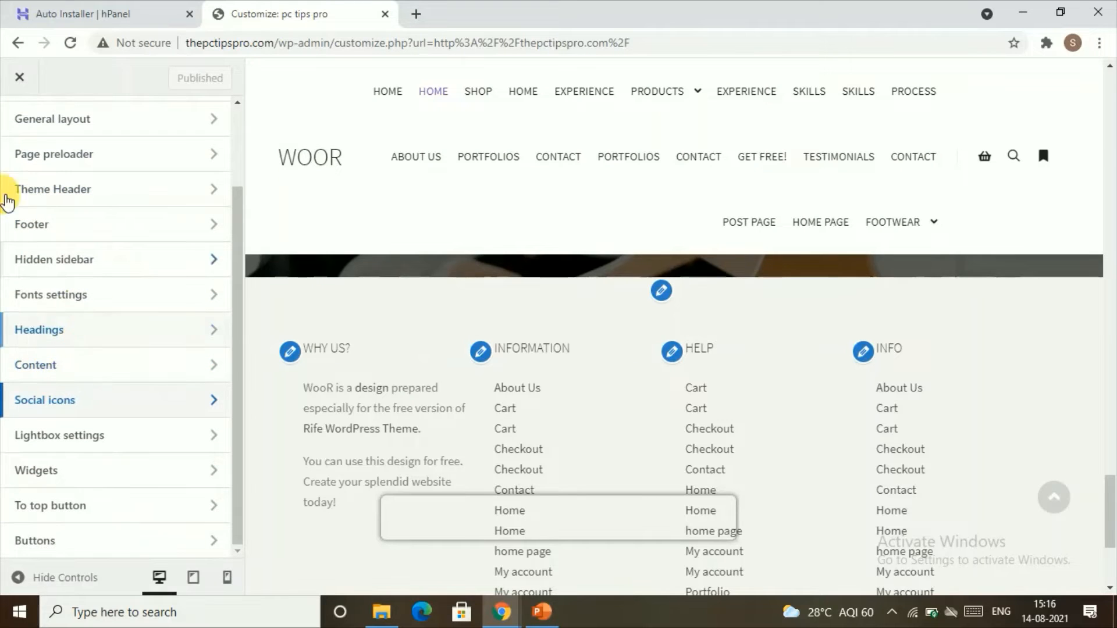
scroll(45, 158, "up", 2)
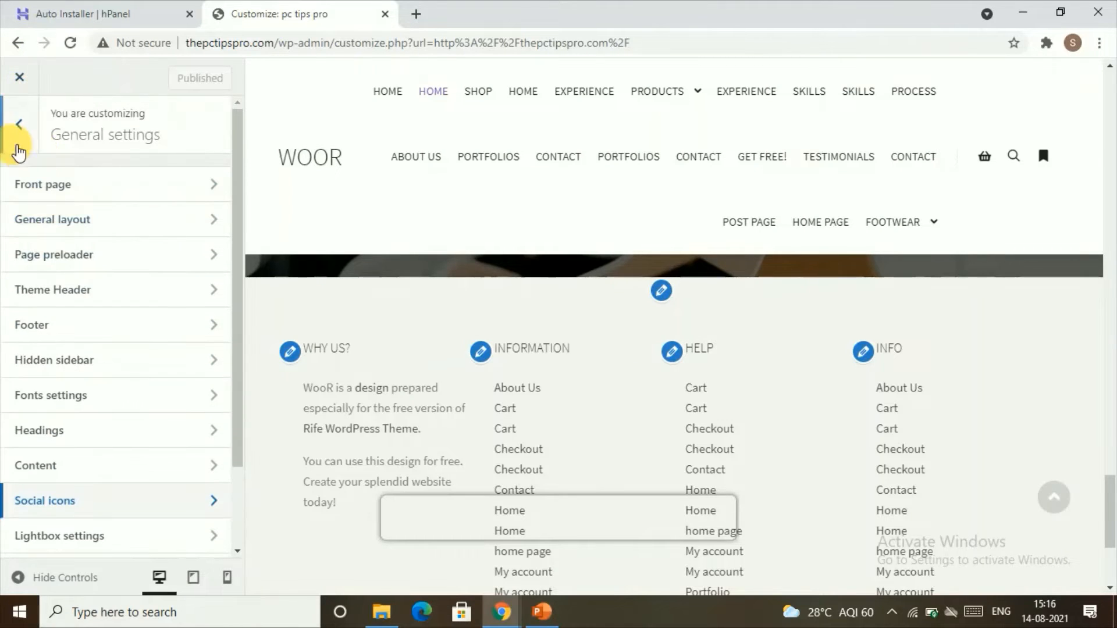
left_click(19, 128)
Remove the help and info Pages widgets from the footer widget area.
scroll(94, 367, "down", 5)
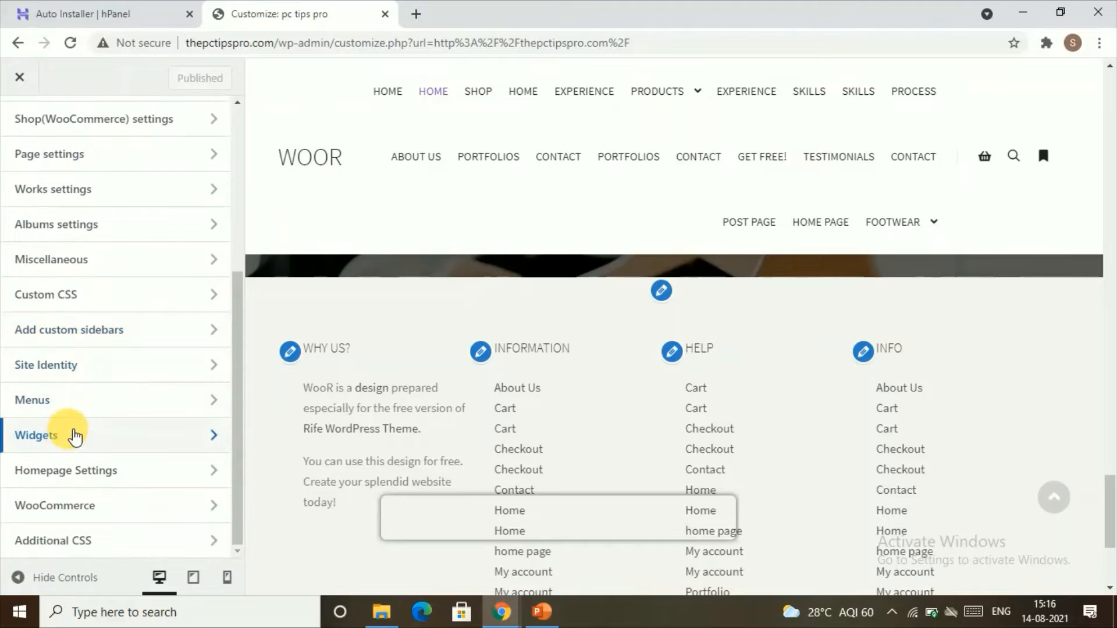
left_click(74, 435)
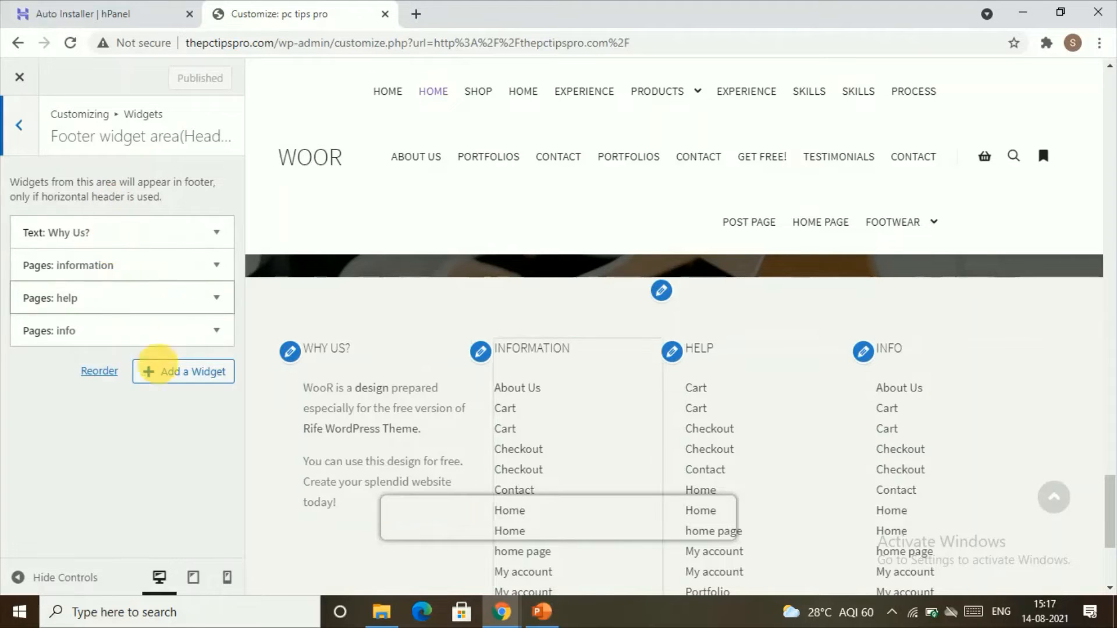
left_click(217, 298)
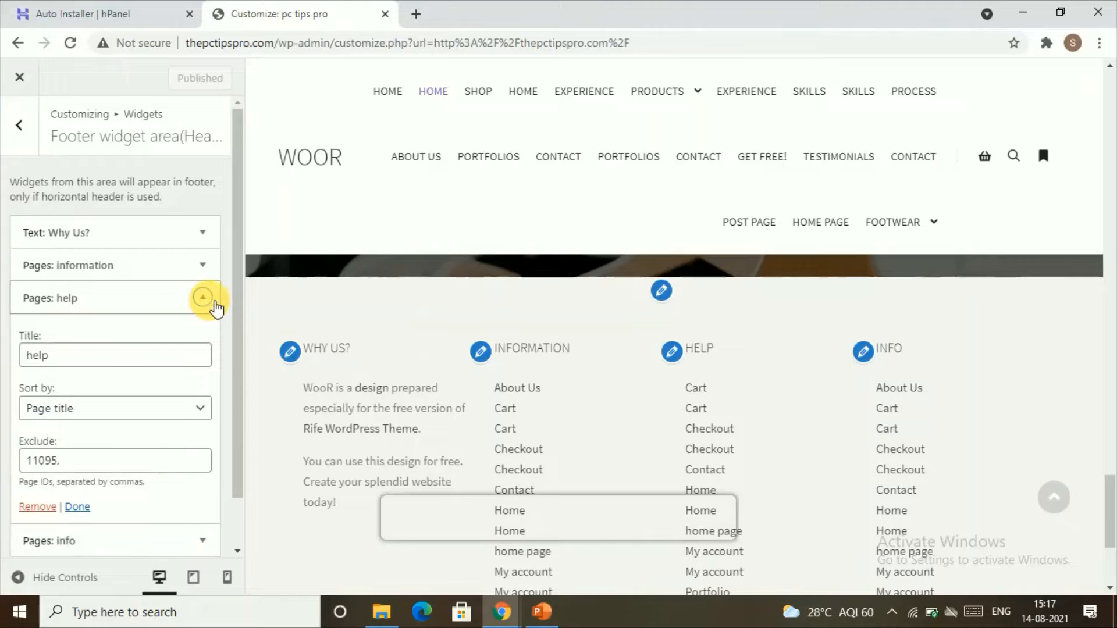
scroll(146, 372, "down", 1)
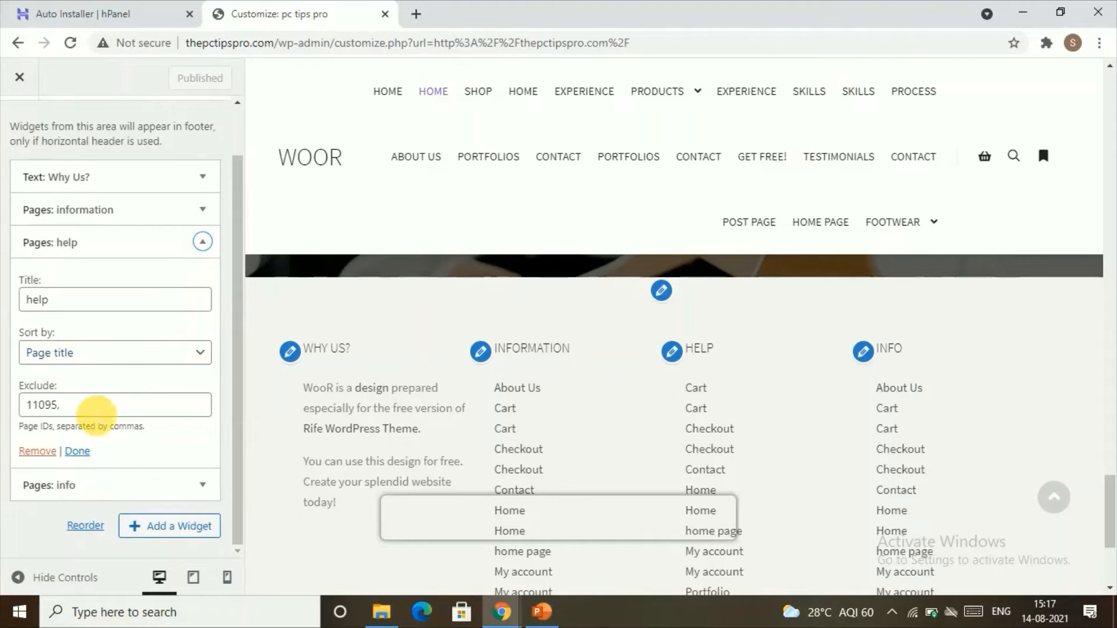
left_click(52, 454)
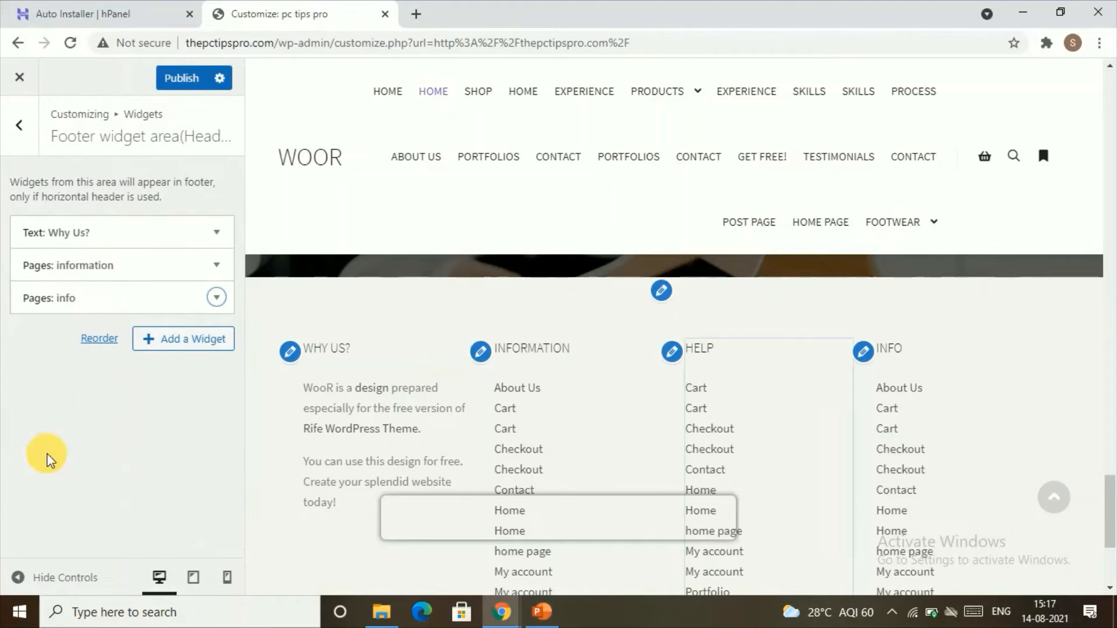
left_click(217, 298)
scroll(55, 481, "down", 1)
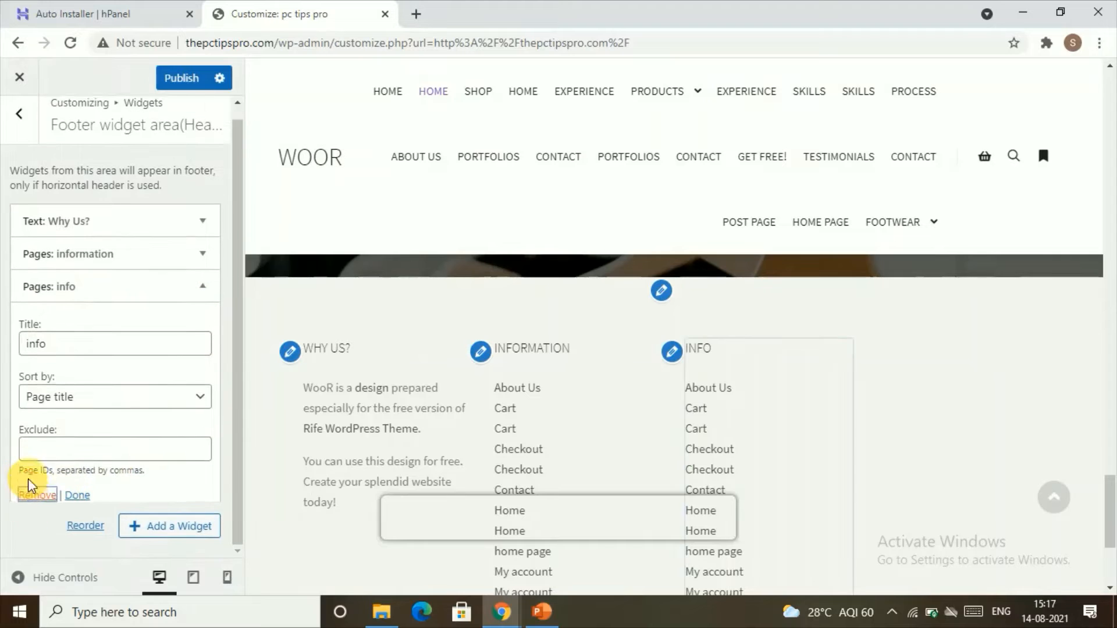
left_click(31, 488)
Add a Pages widget to the footer widget area titled "info".
left_click(169, 311)
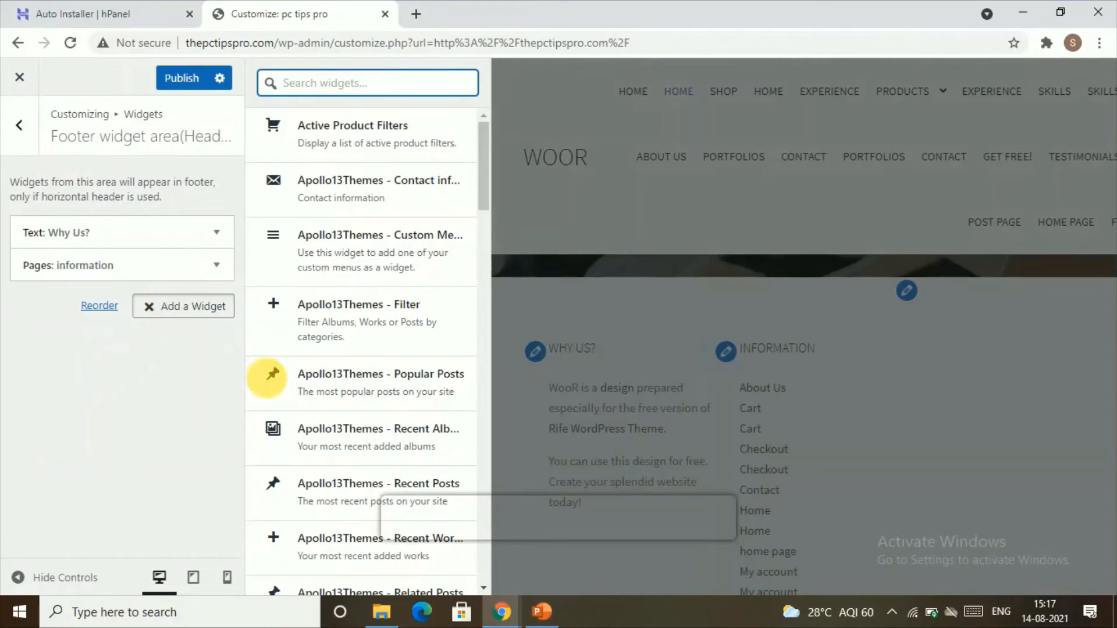
scroll(344, 349, "down", 8)
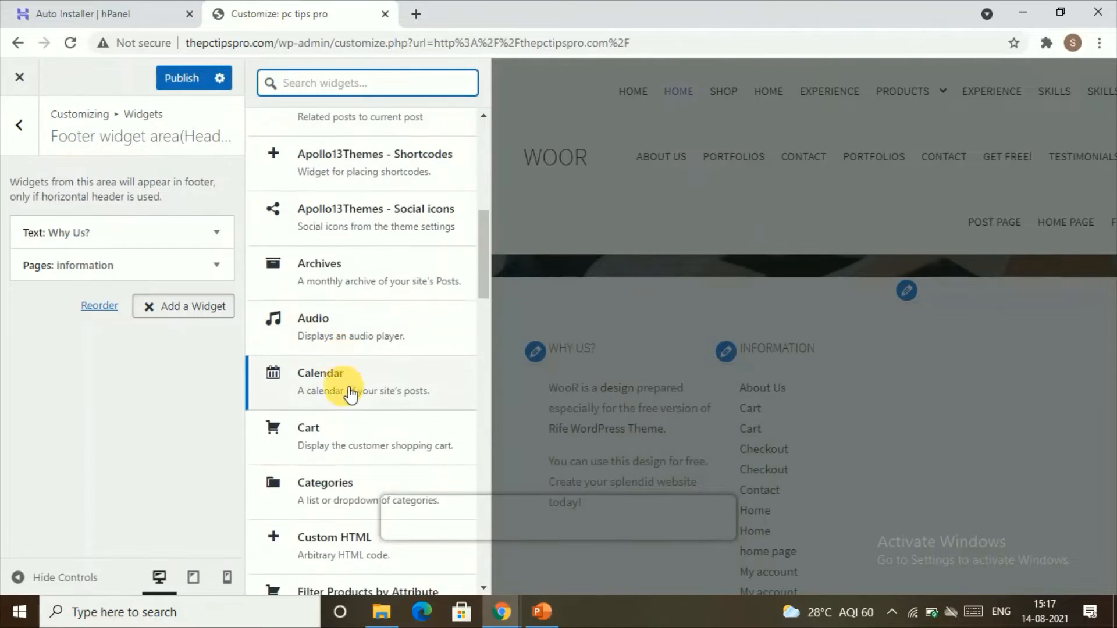
scroll(344, 378, "down", 10)
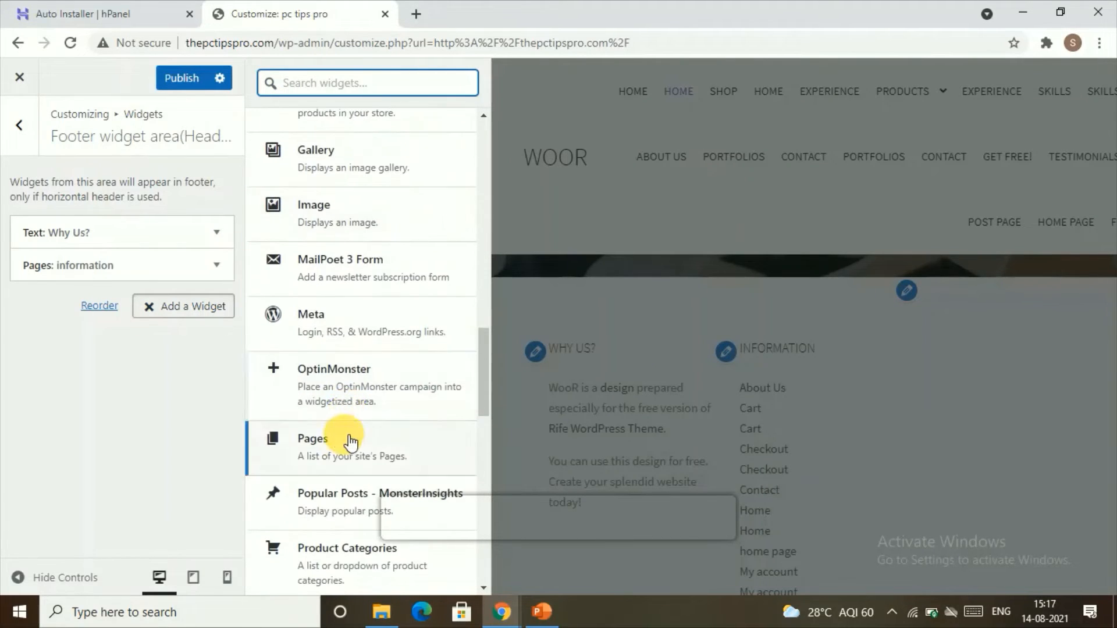
left_click(347, 437)
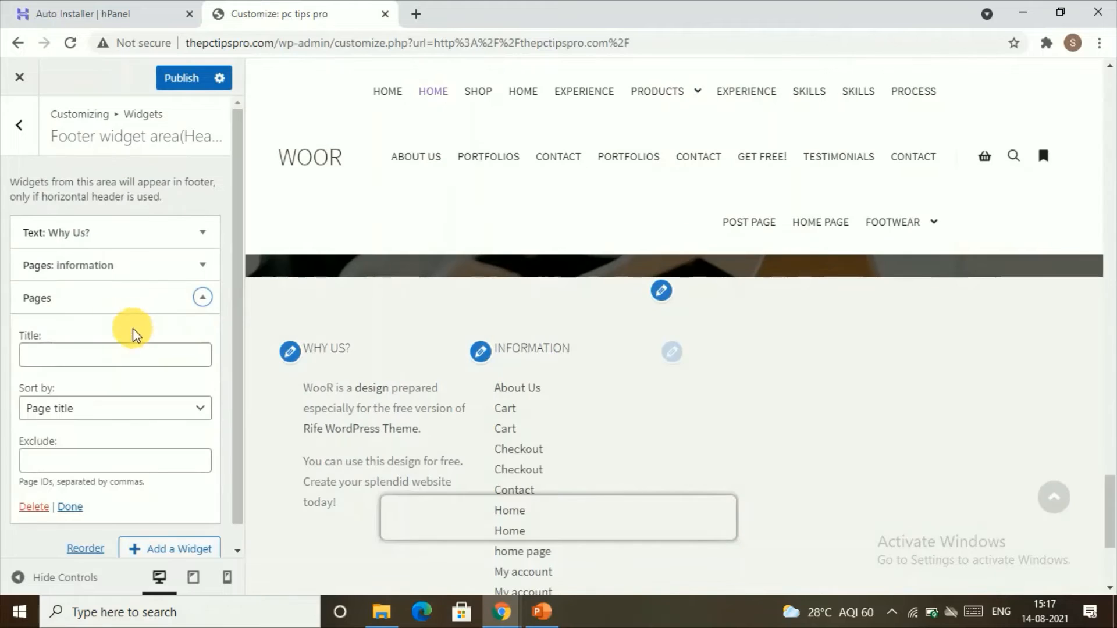
left_click(113, 356)
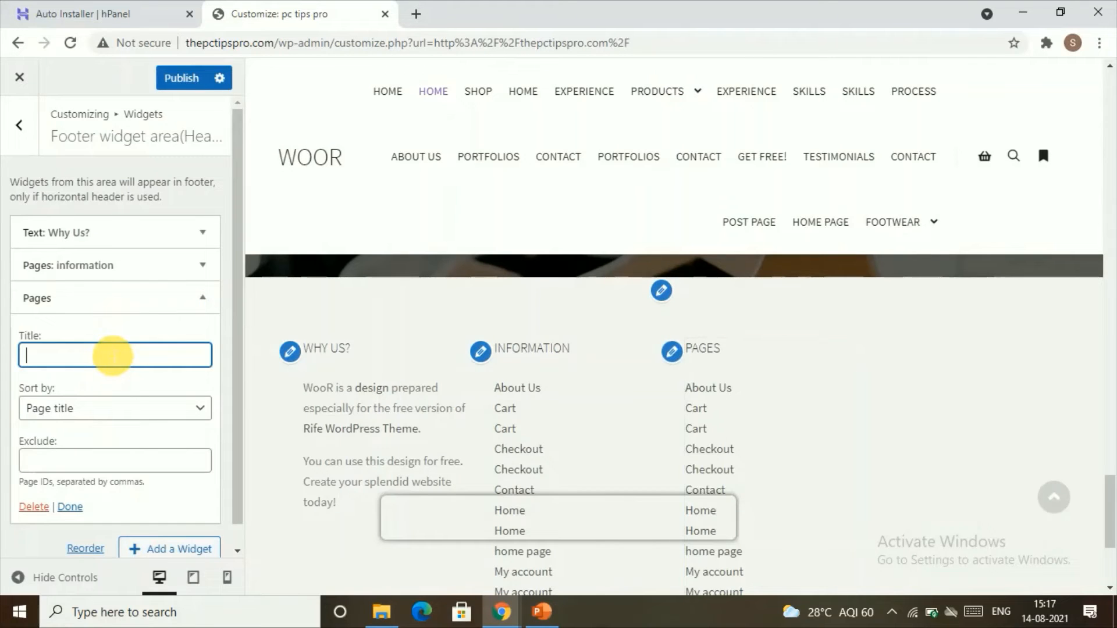
type("info")
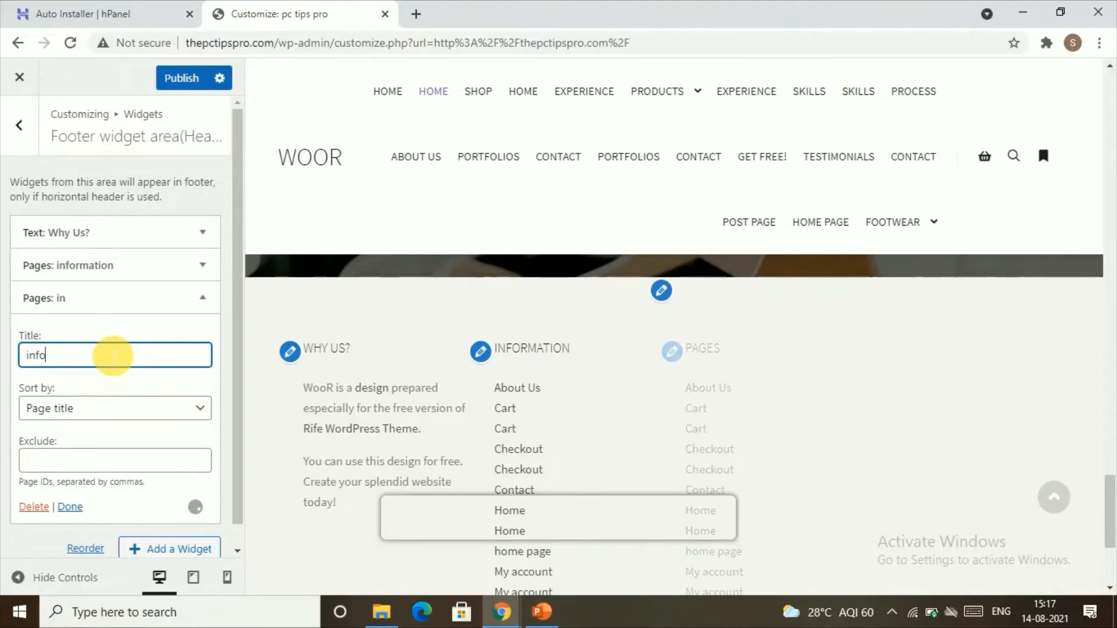
left_click(67, 508)
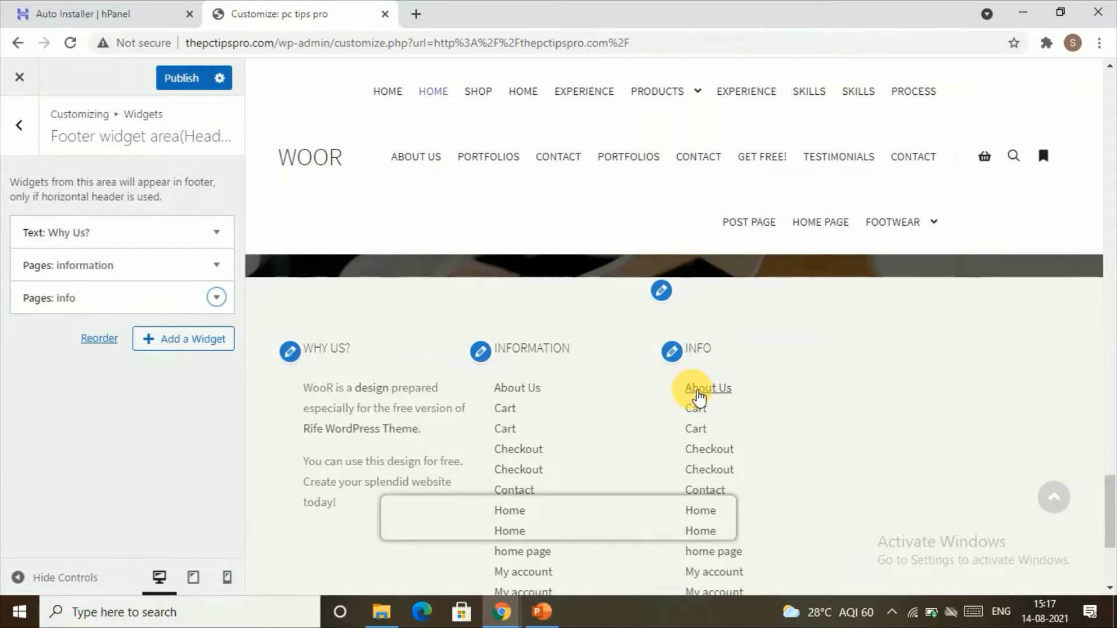
Add another Pages widget to the footer widget area titled "help".
scroll(698, 399, "down", 4)
scroll(704, 417, "up", 6)
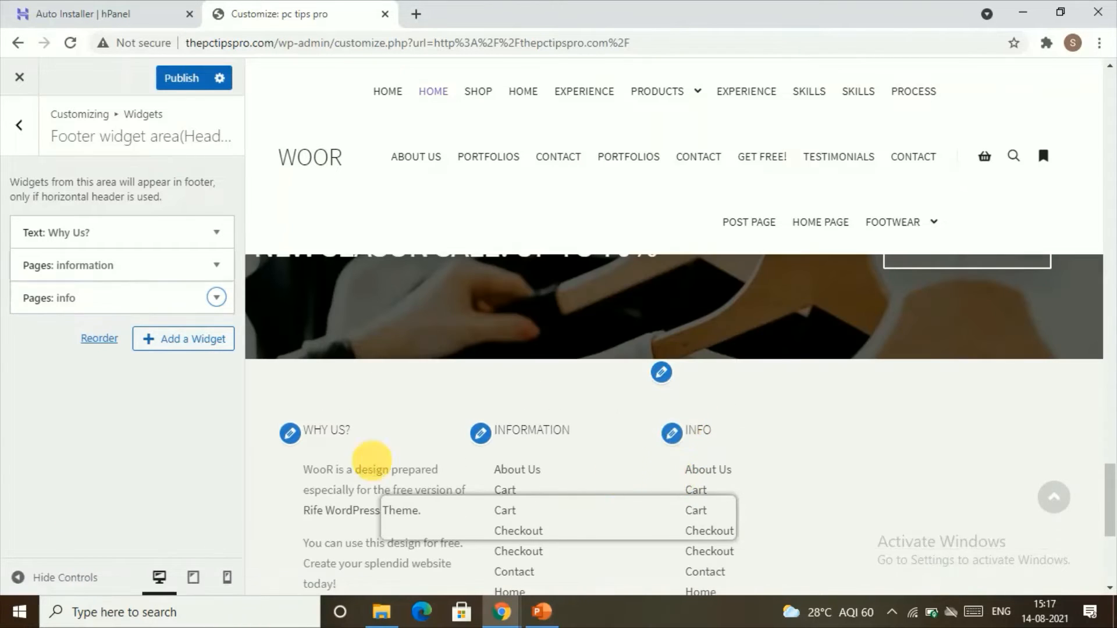
left_click(223, 353)
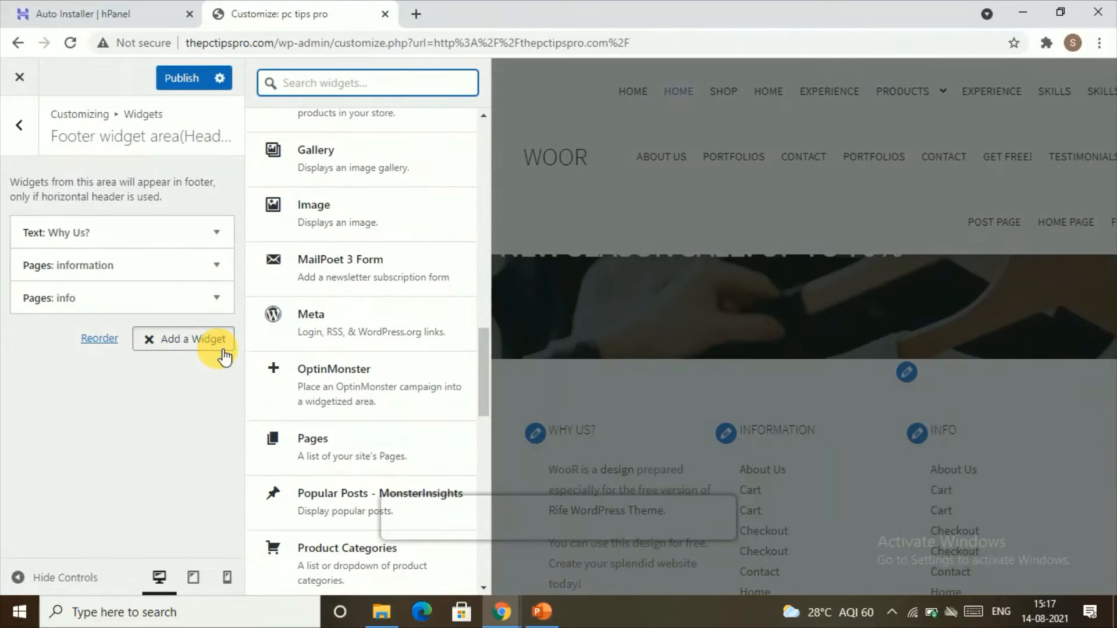
scroll(384, 395, "down", 2)
left_click(362, 365)
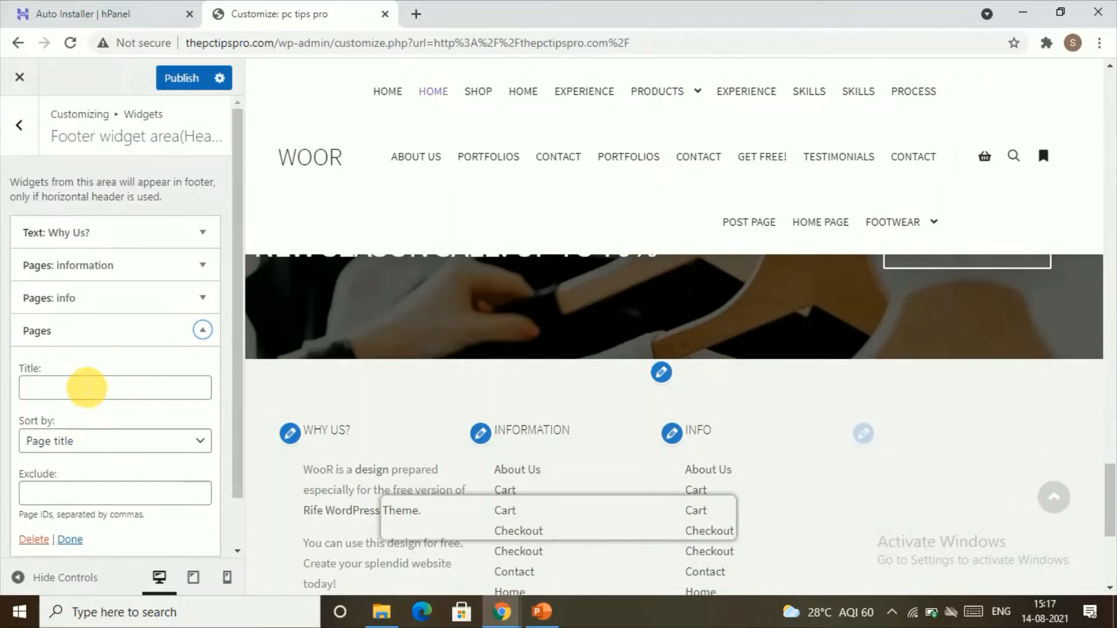
left_click(87, 387)
type("he")
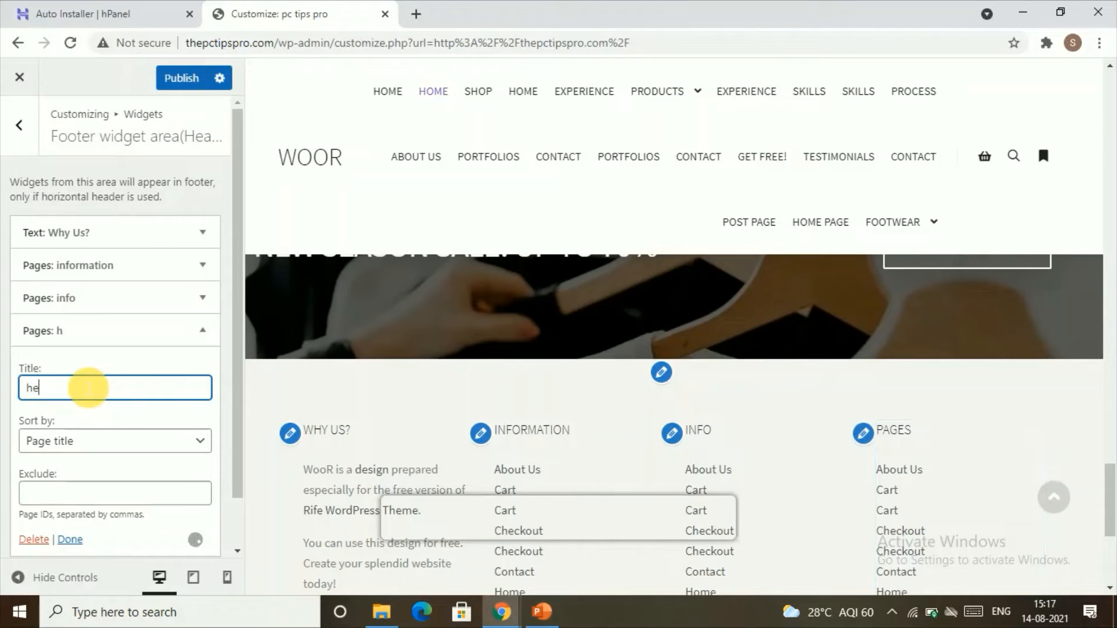
type("lp")
scroll(93, 442, "down", 1)
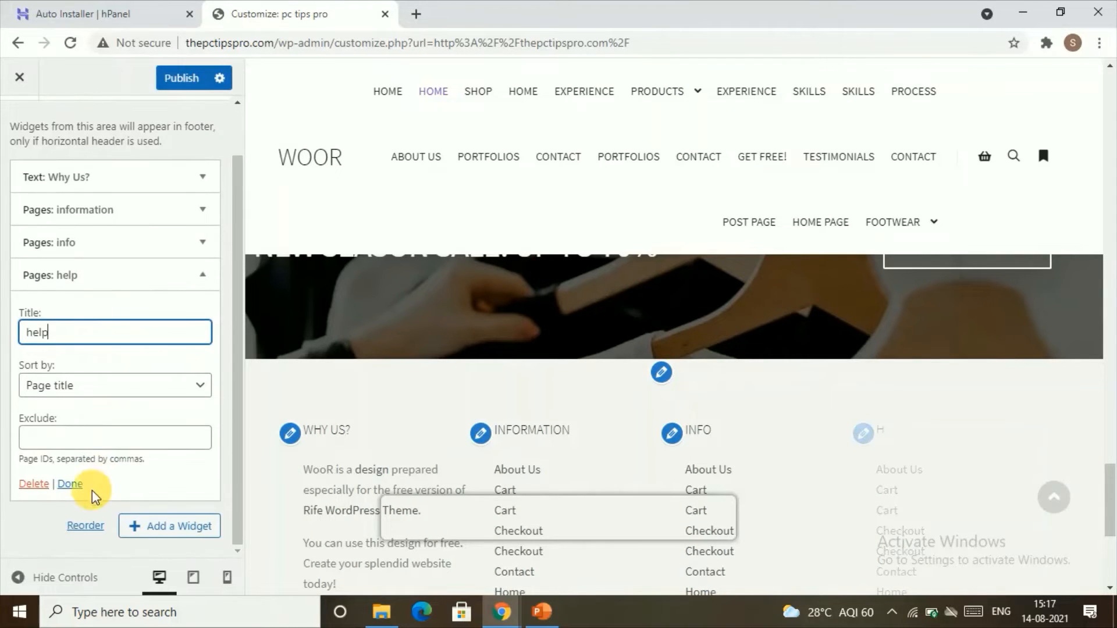
left_click(181, 532)
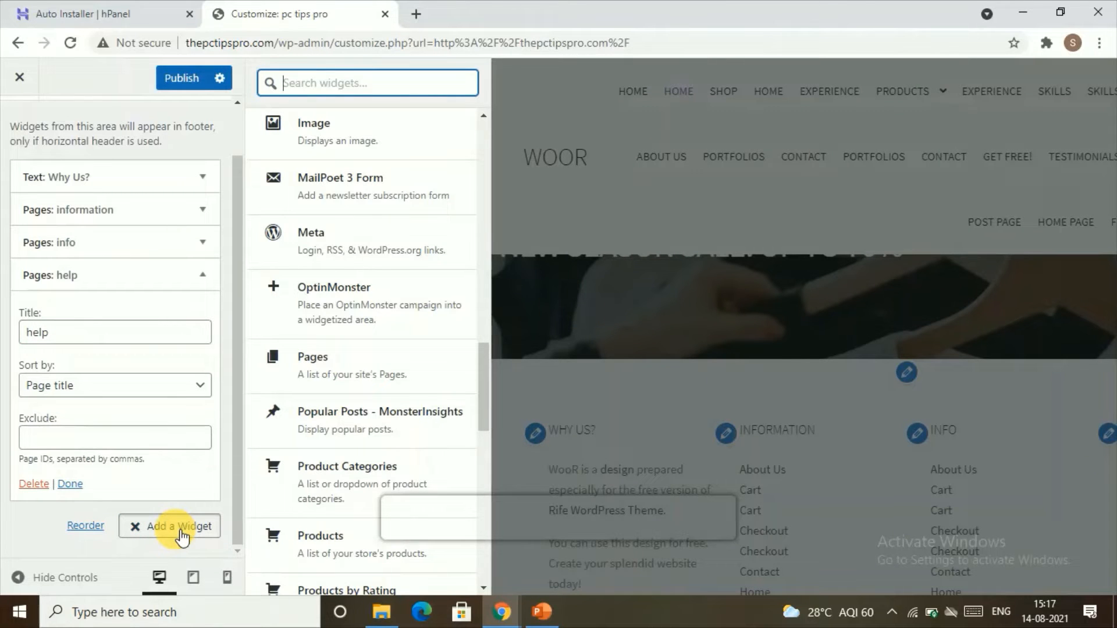
left_click(70, 484)
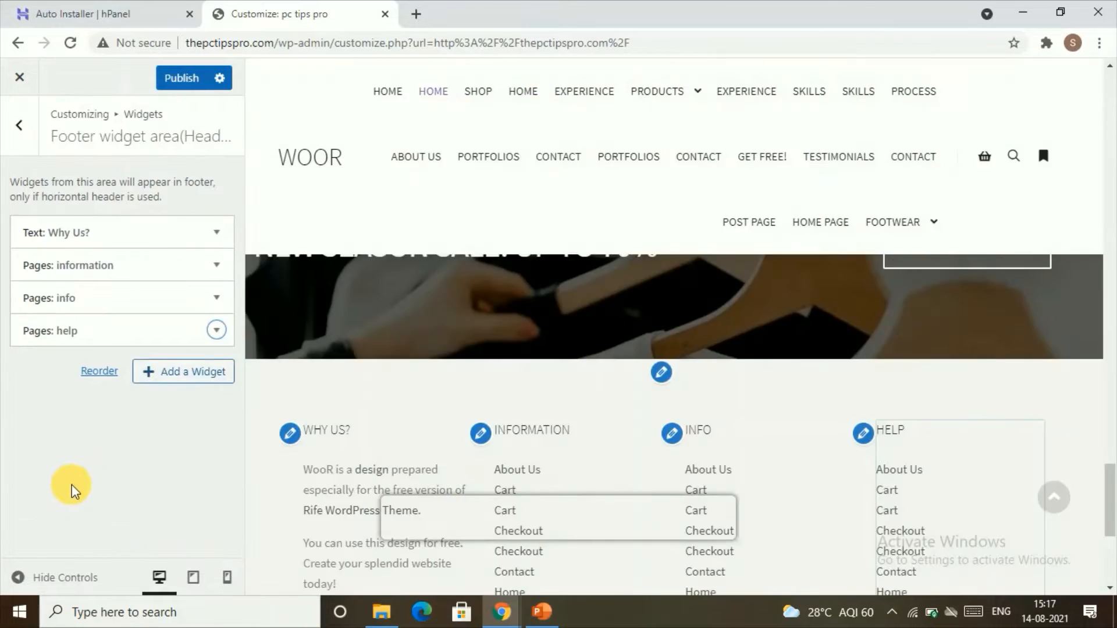
Publish the footer widget changes and close the Customizer.
scroll(686, 385, "down", 4)
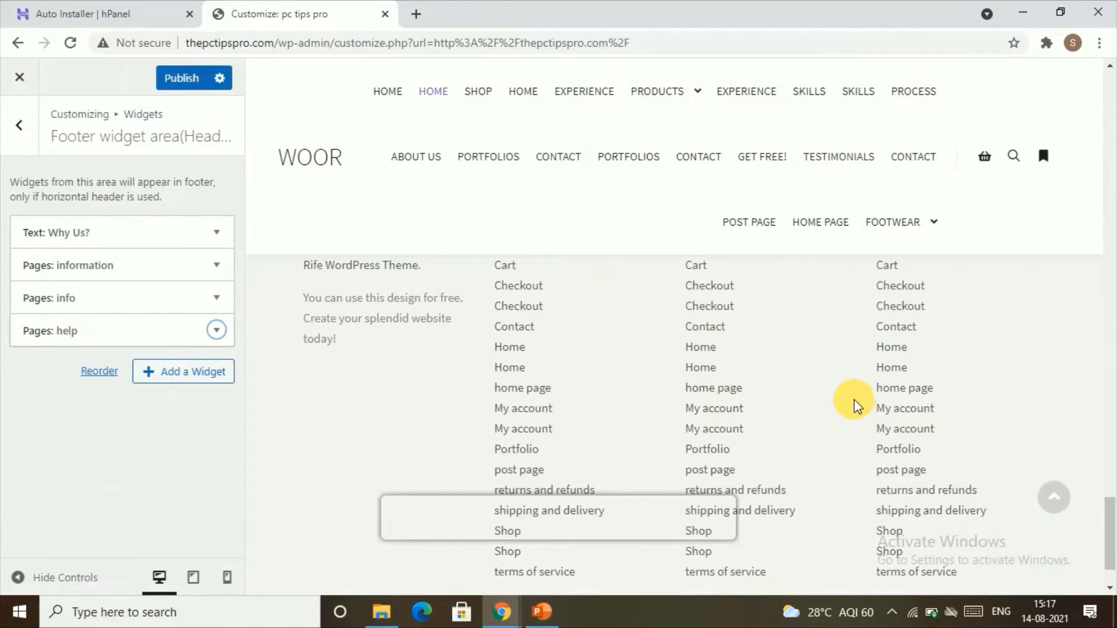
scroll(855, 399, "up", 4)
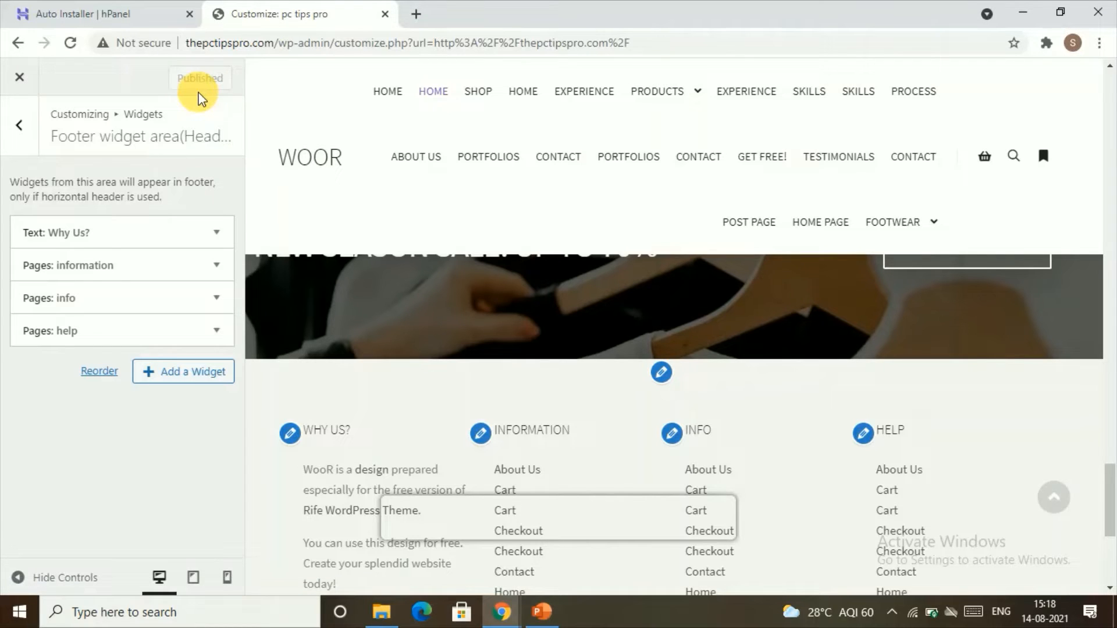
left_click(19, 78)
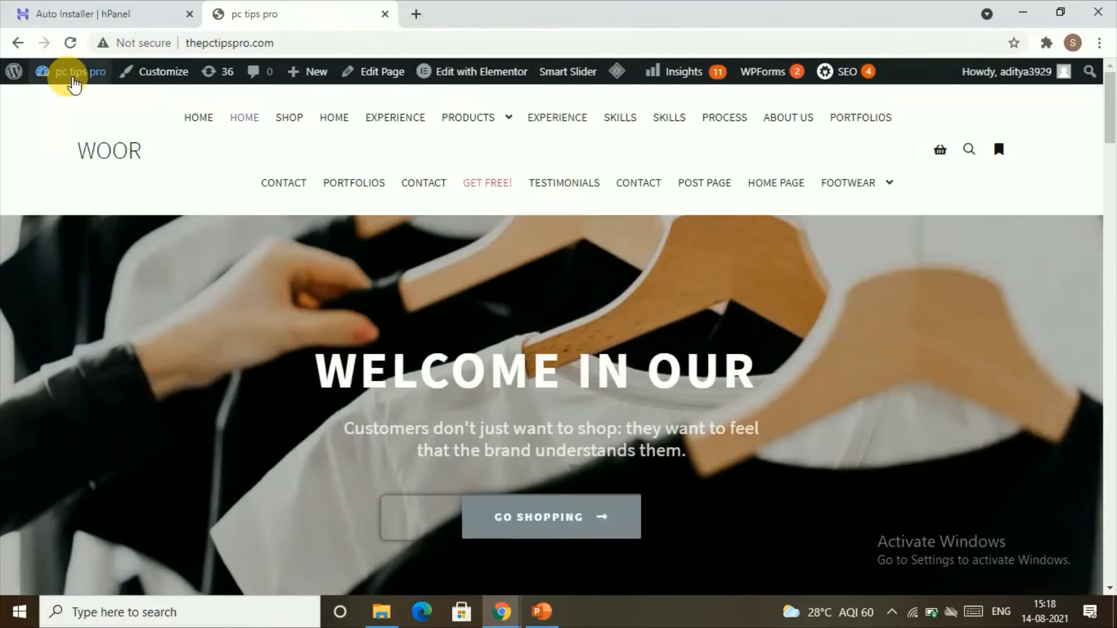
Open the Cart page's editor in a new tab from the dashboard's Pages list and copy its post ID 11375.
mouse_move(58, 72)
left_click(75, 112)
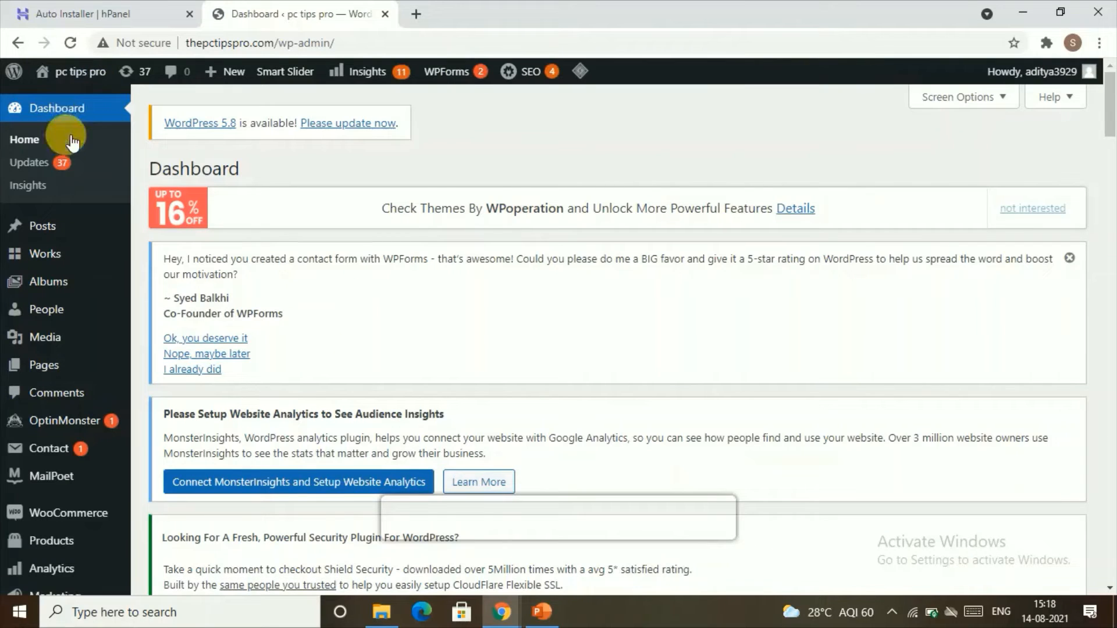
left_click(52, 375)
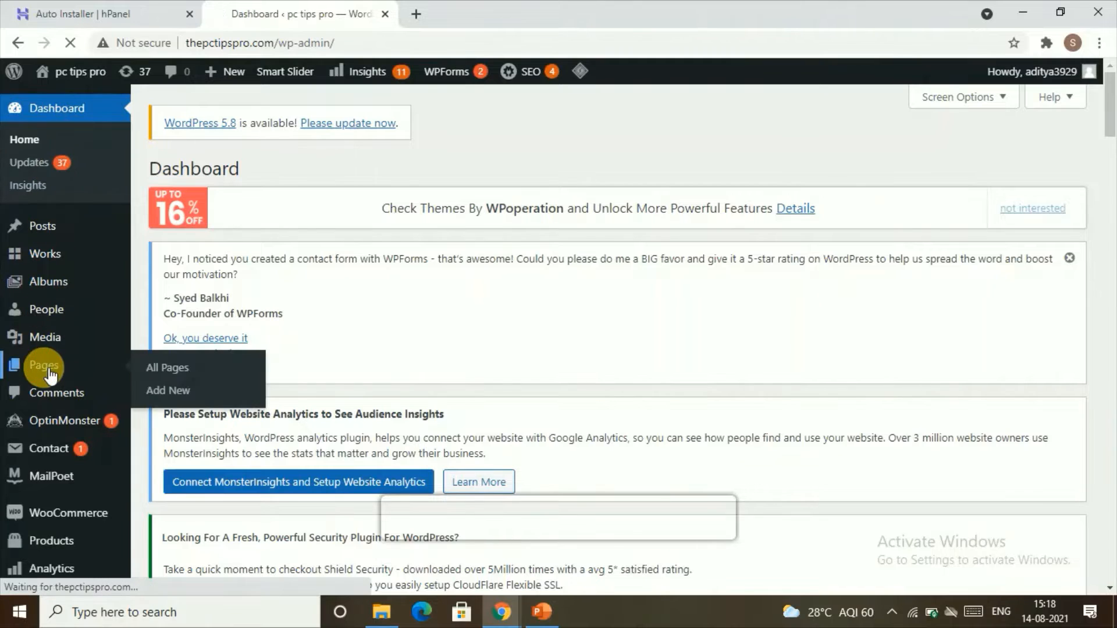
left_click(153, 371)
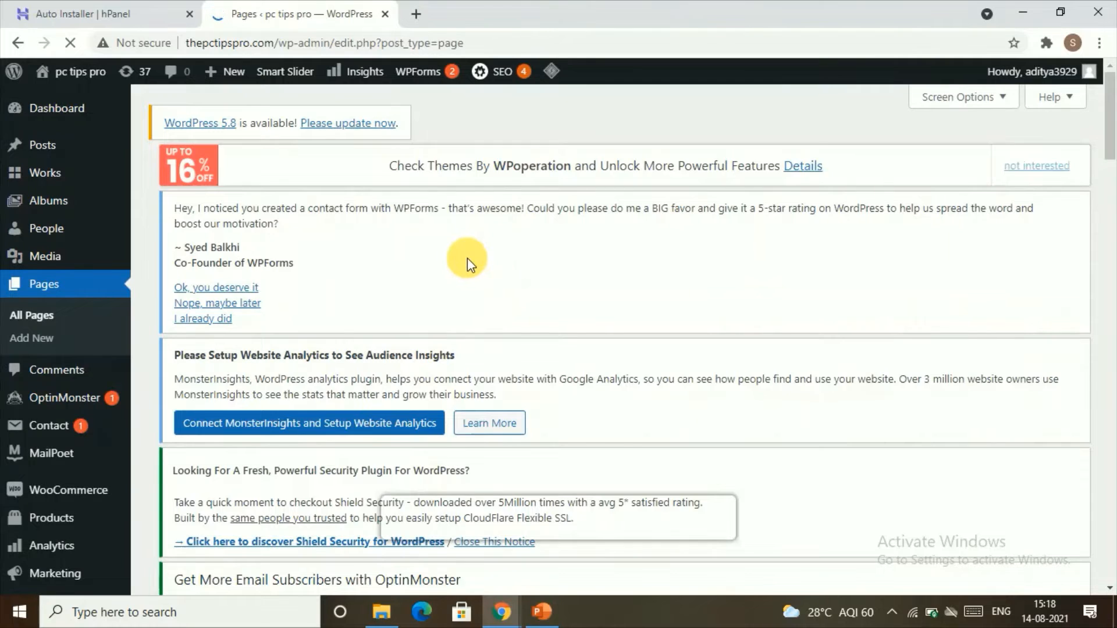
scroll(489, 344, "down", 4)
scroll(474, 341, "down", 10)
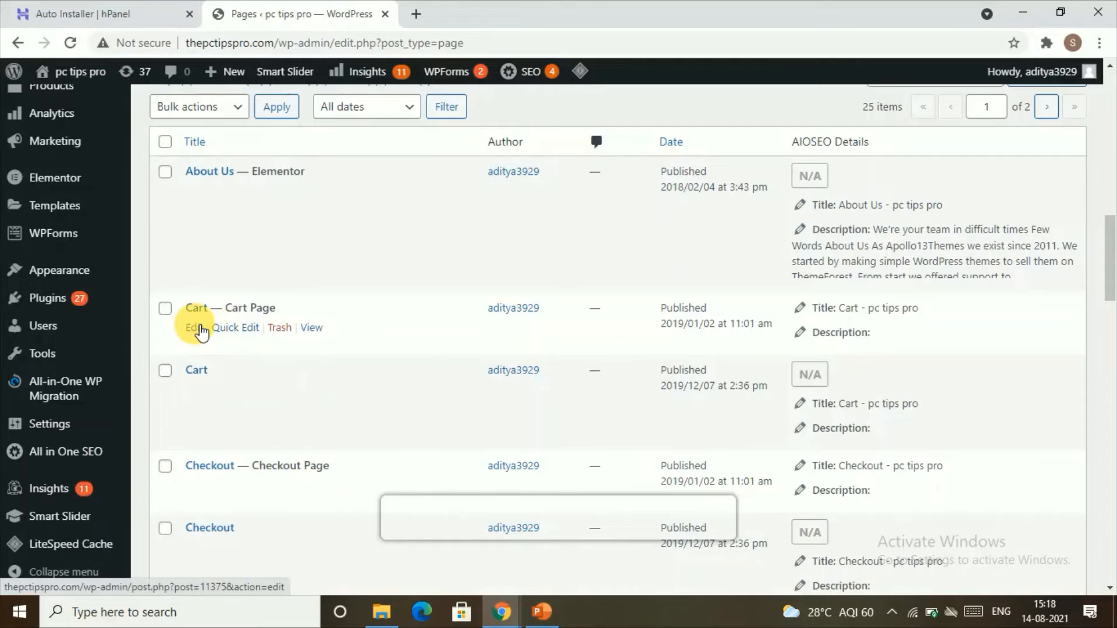
right_click(200, 329)
left_click(259, 338)
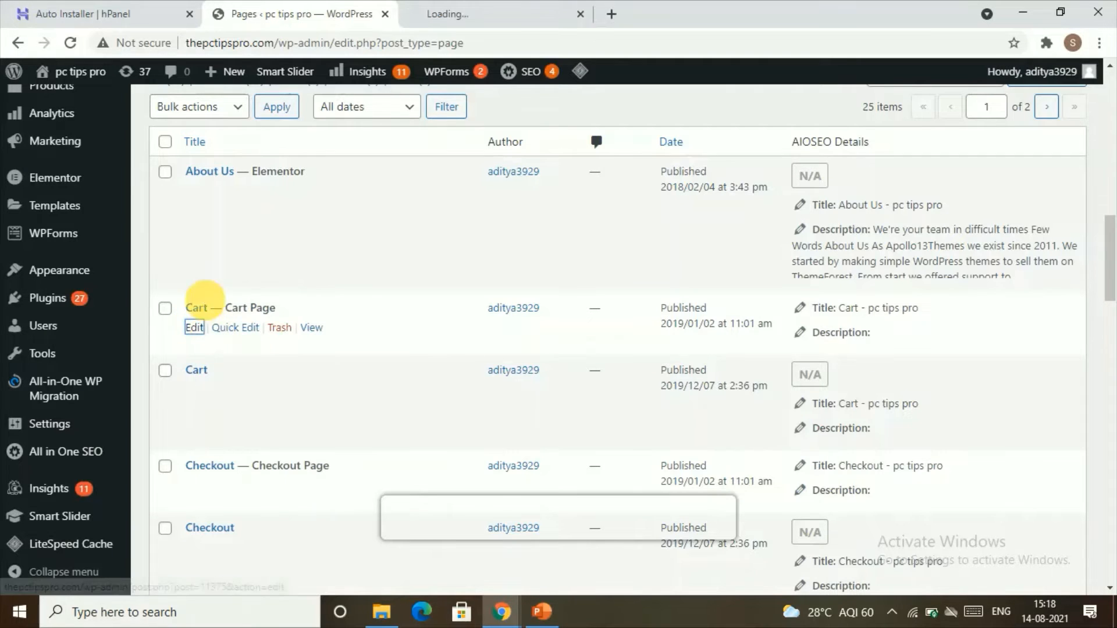
left_click(445, 13)
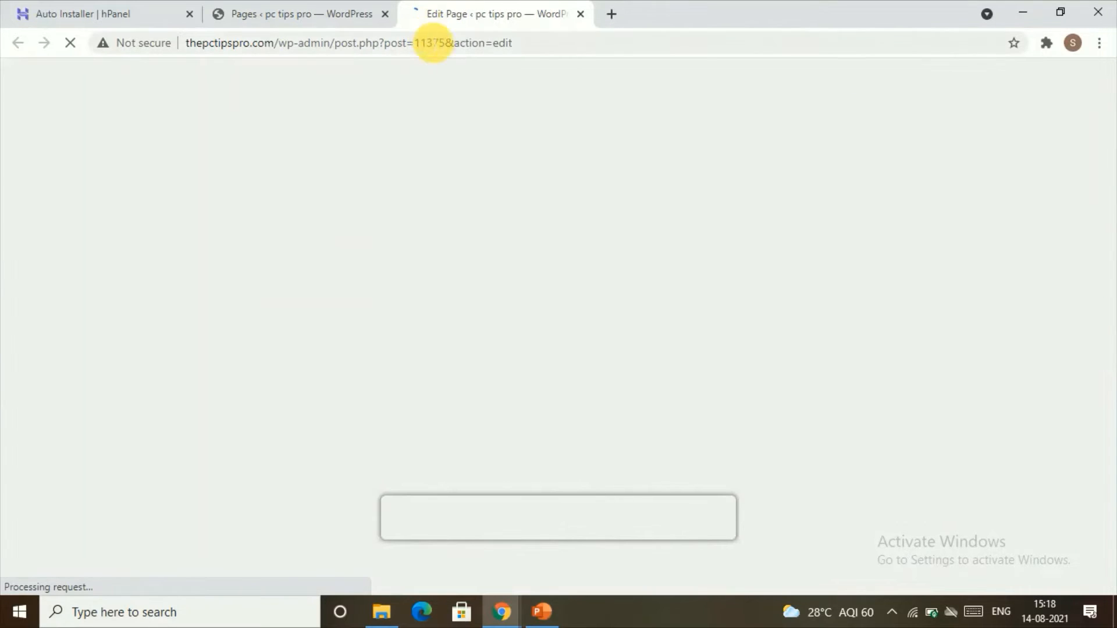
left_click_drag(445, 52, 420, 52)
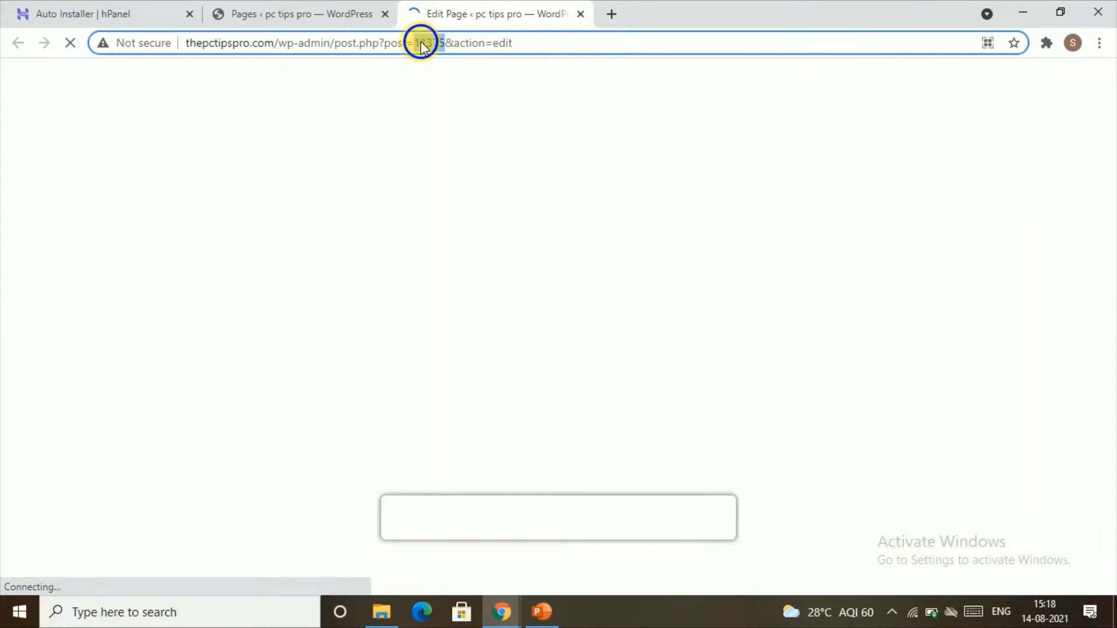
right_click(421, 43)
left_click(443, 127)
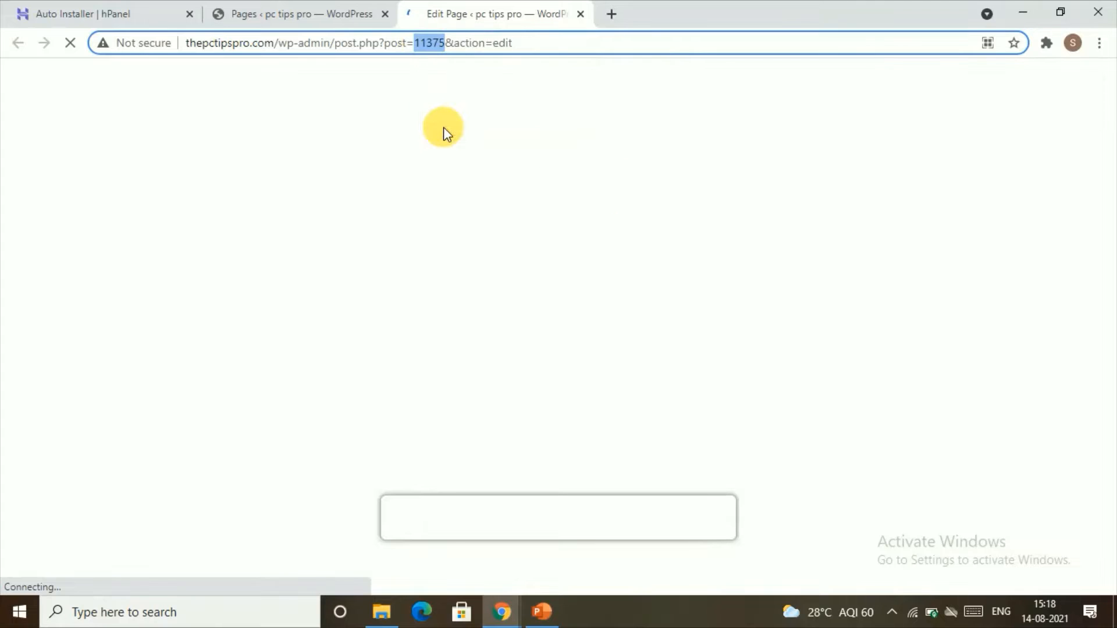
Return to the Customizer's footer widget area and set the help widget's Exclude field to 11375,.
left_click(361, 12)
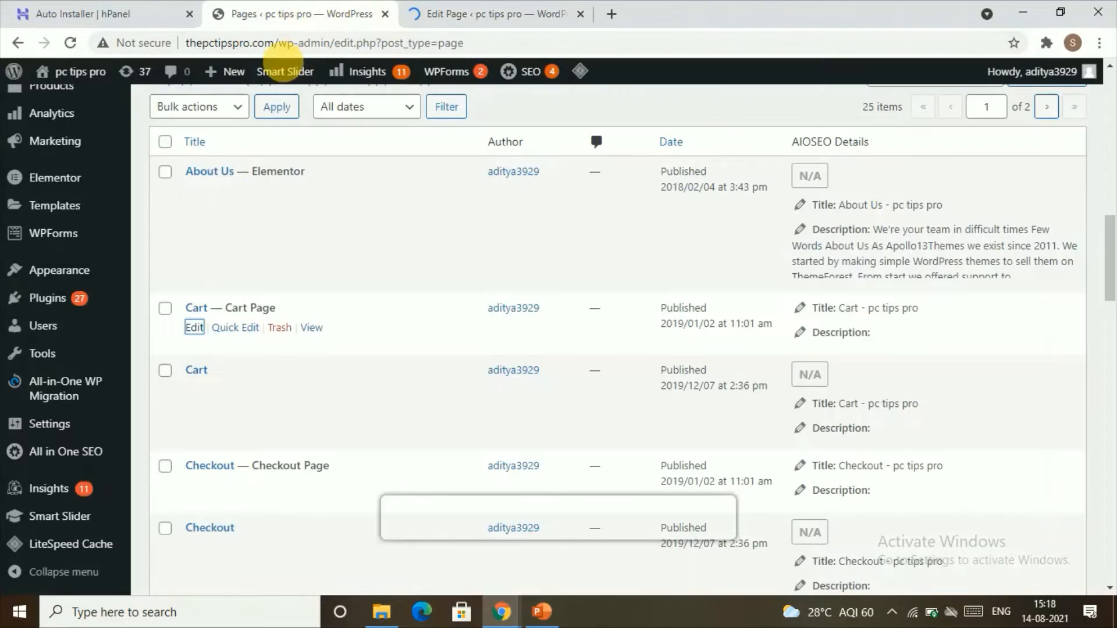
mouse_move(52, 71)
left_click(86, 107)
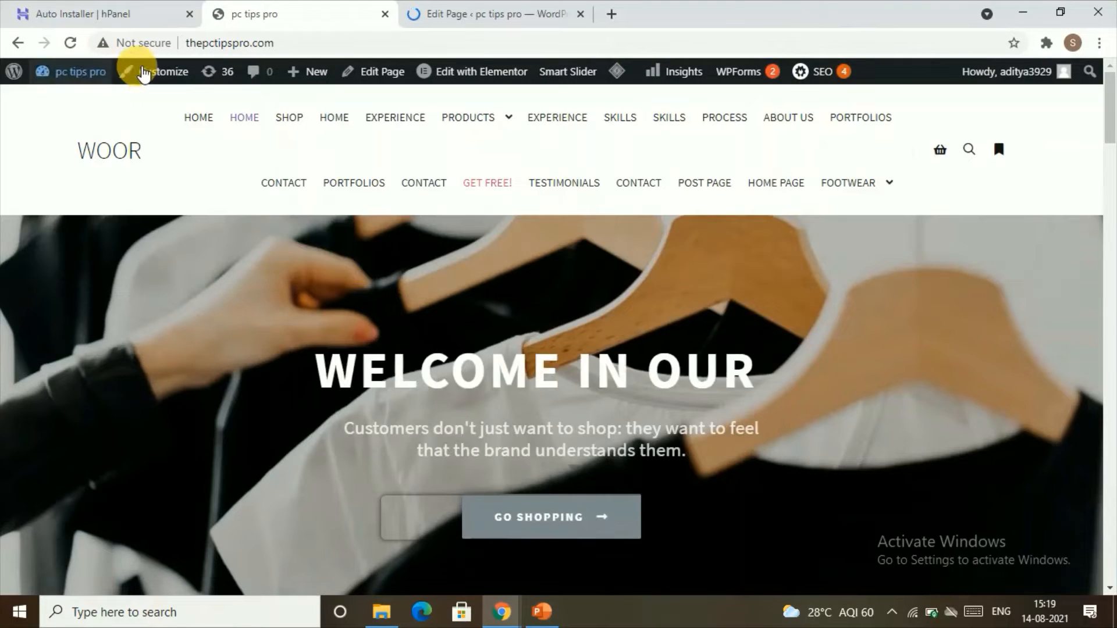
left_click(140, 68)
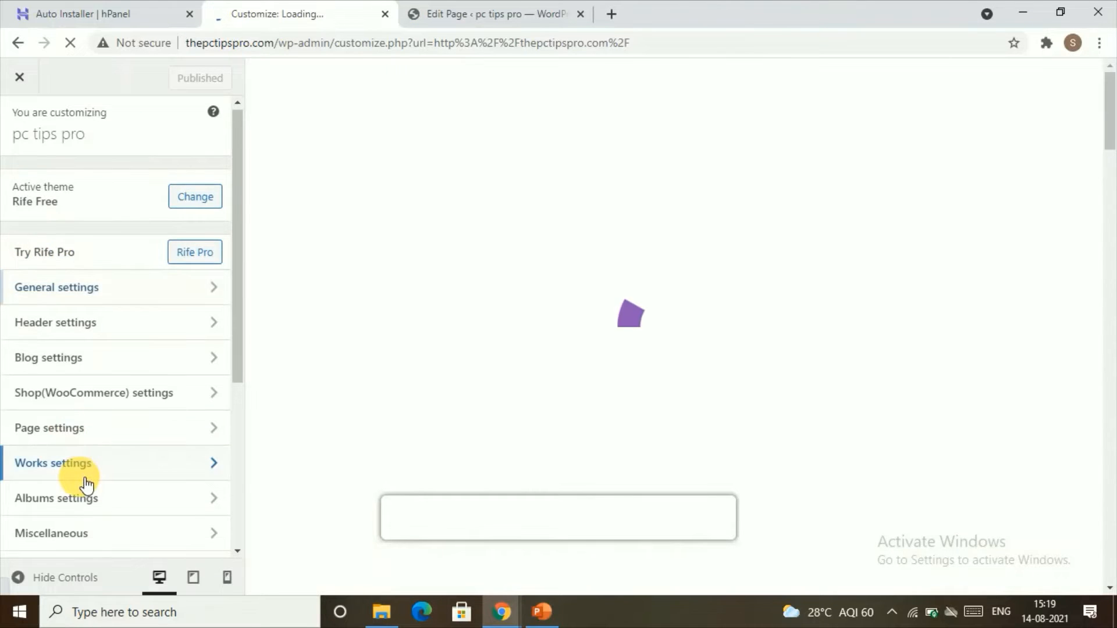
scroll(82, 481, "down", 5)
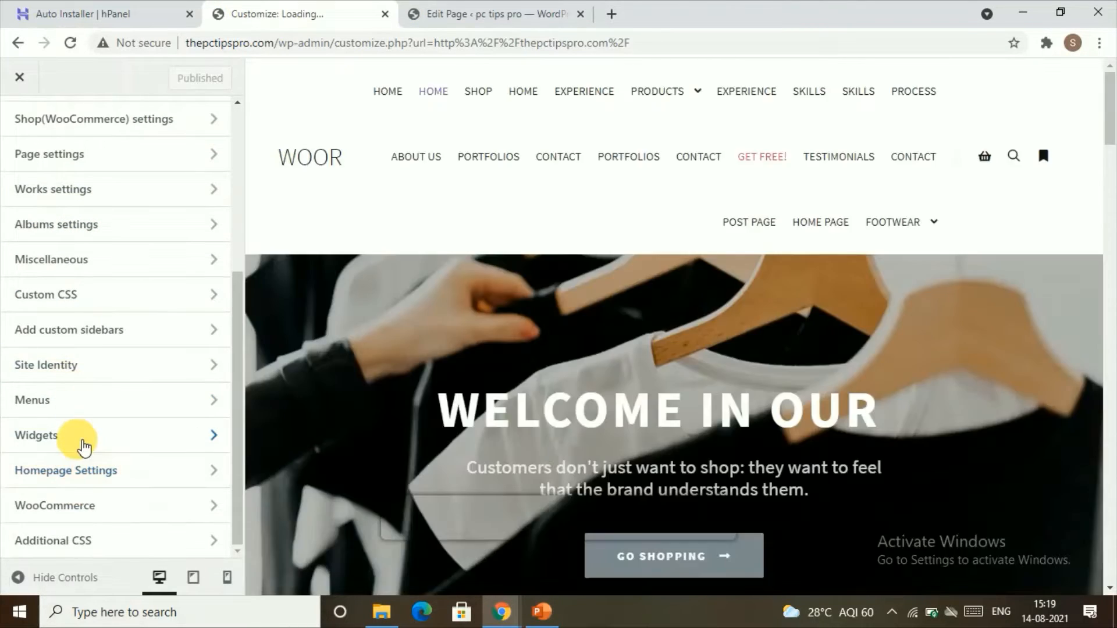
left_click(95, 431)
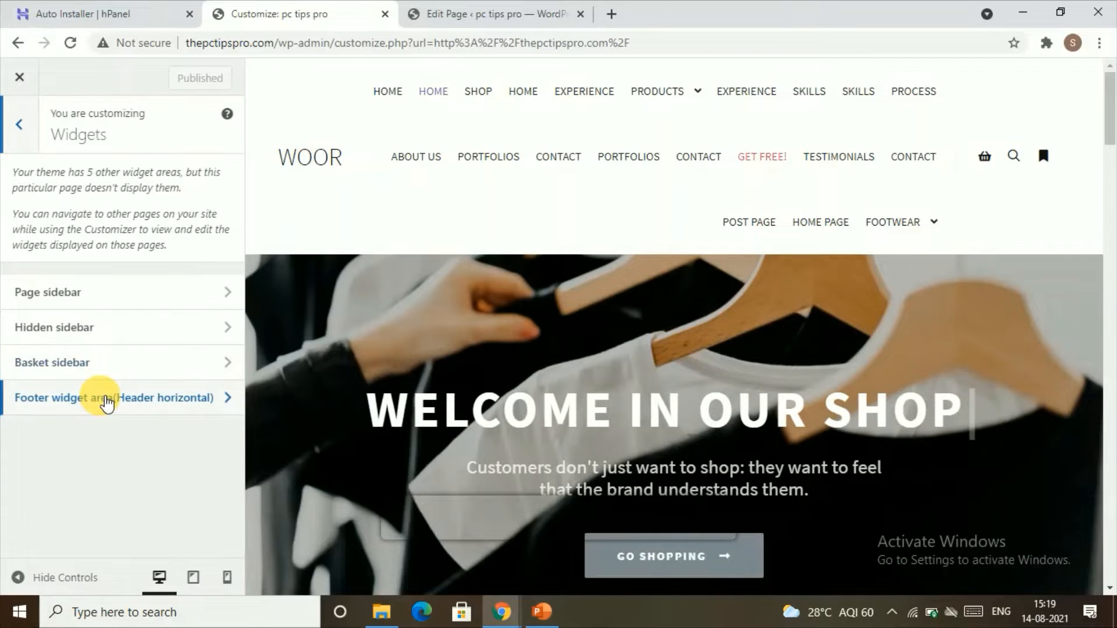
left_click(99, 399)
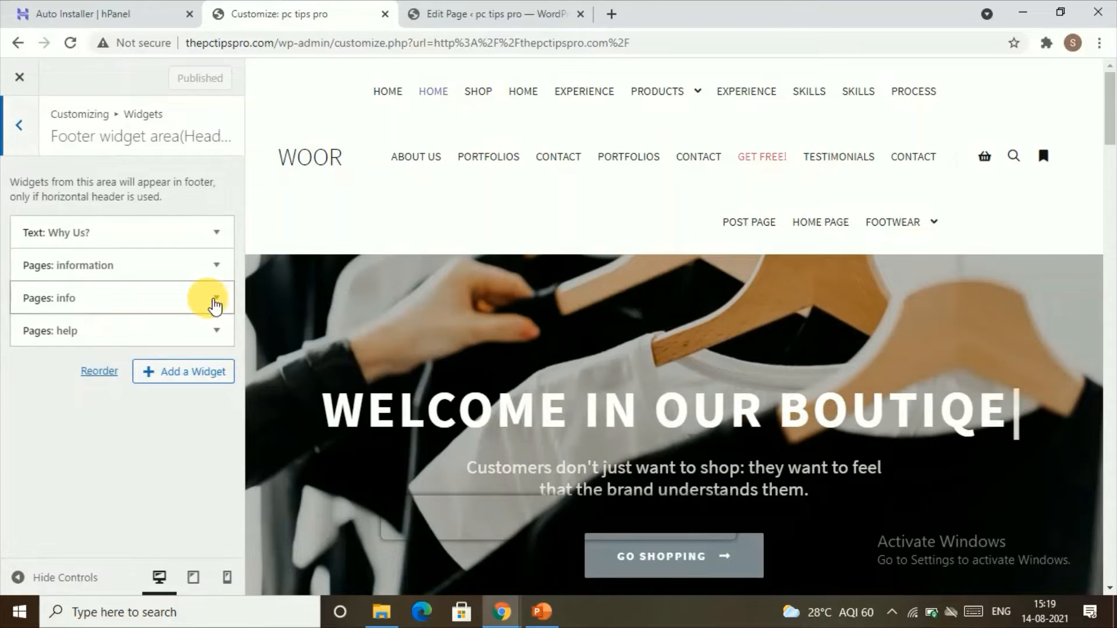
left_click(127, 305)
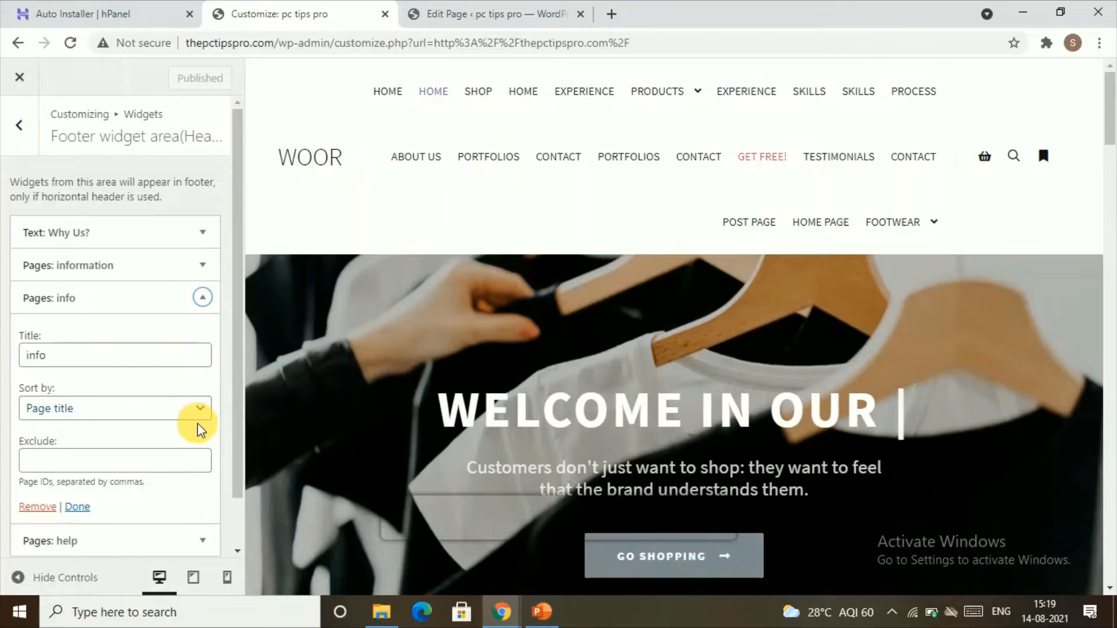
scroll(194, 423, "down", 1)
left_click(178, 487)
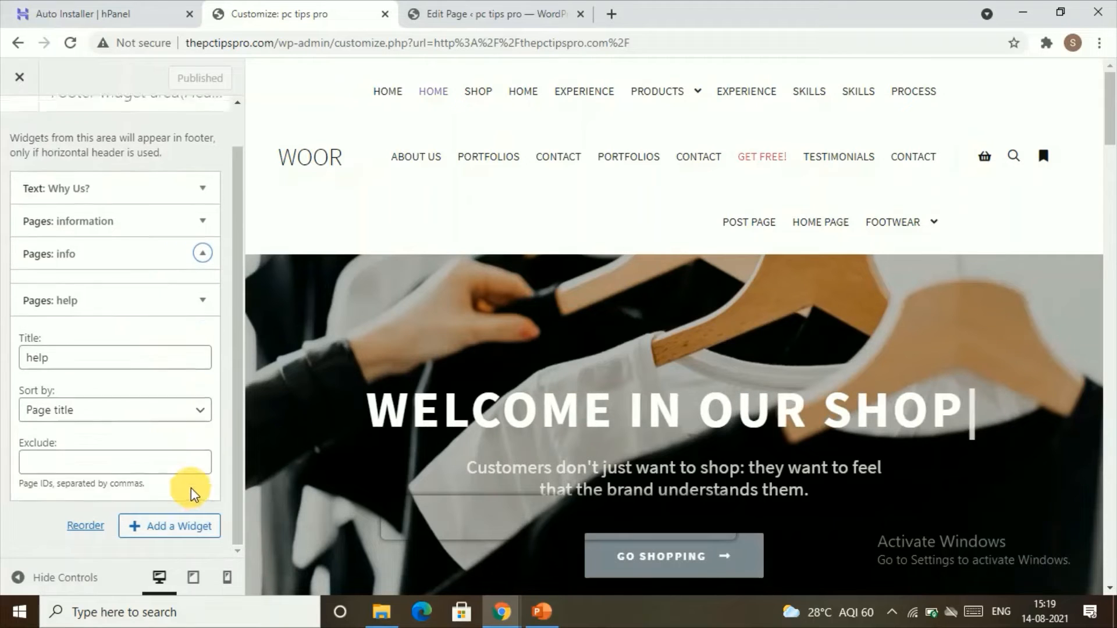
right_click(56, 440)
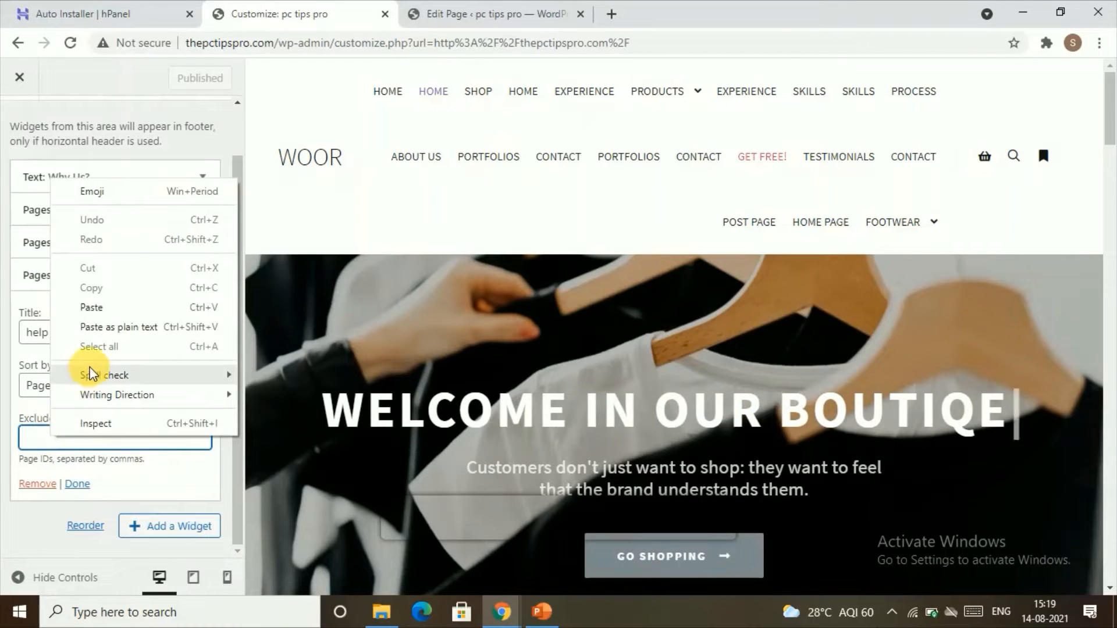
left_click(96, 314)
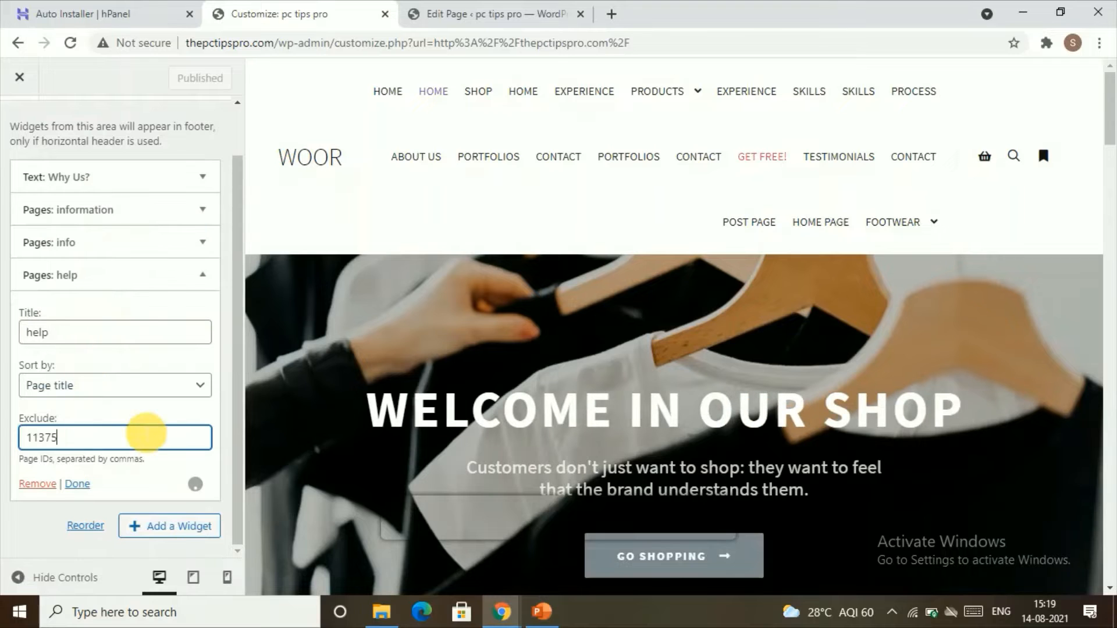
type(",")
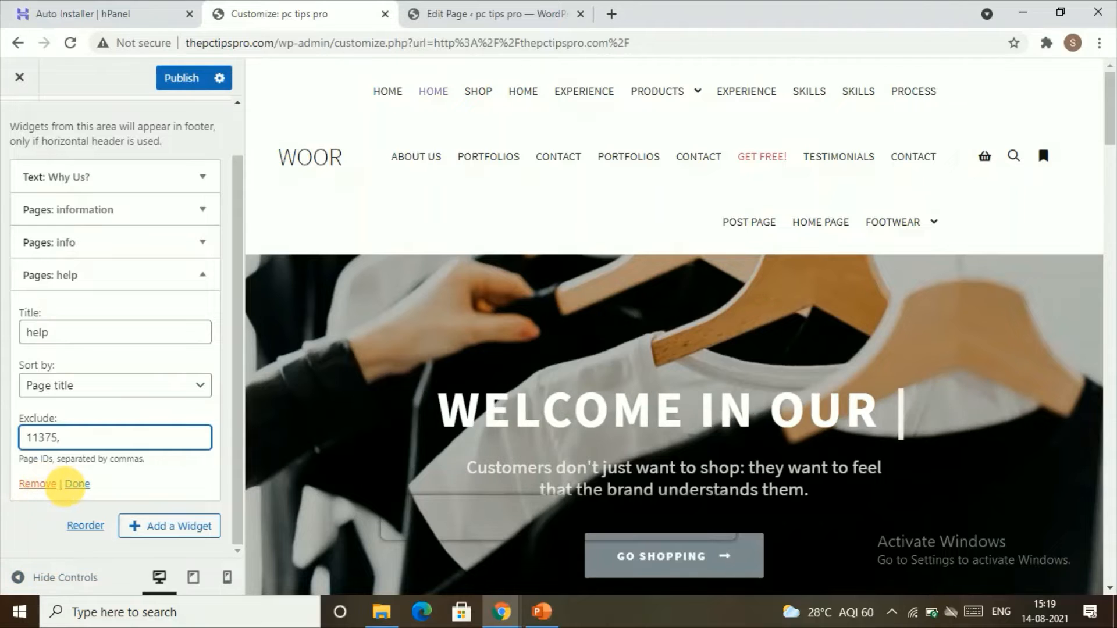
left_click(76, 487)
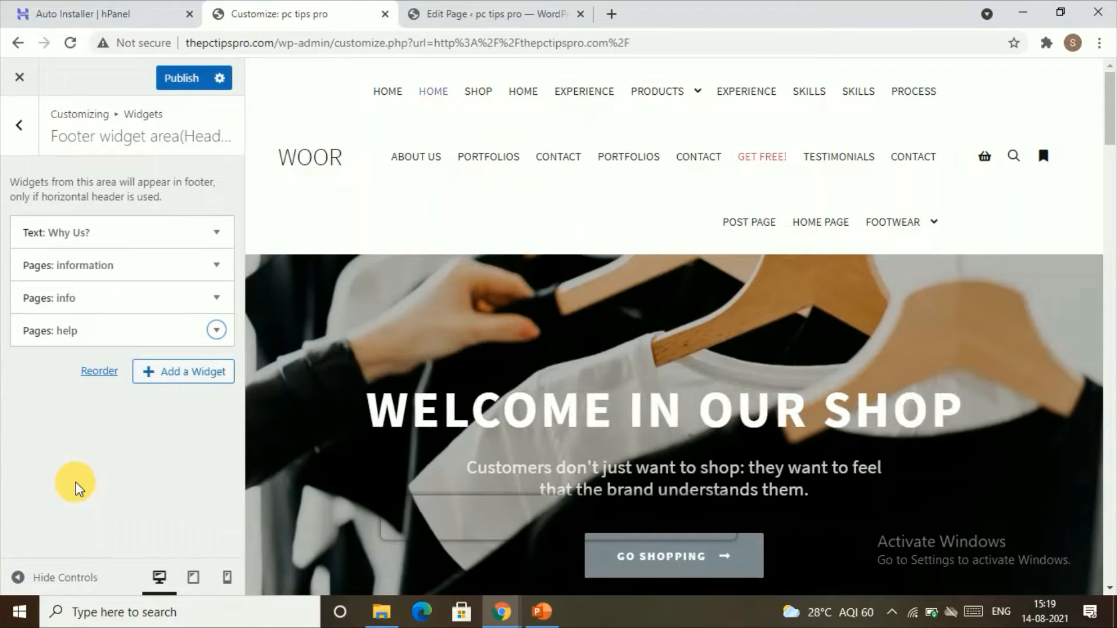
Open the Site Identity settings and select the existing tagline text.
left_click(23, 134)
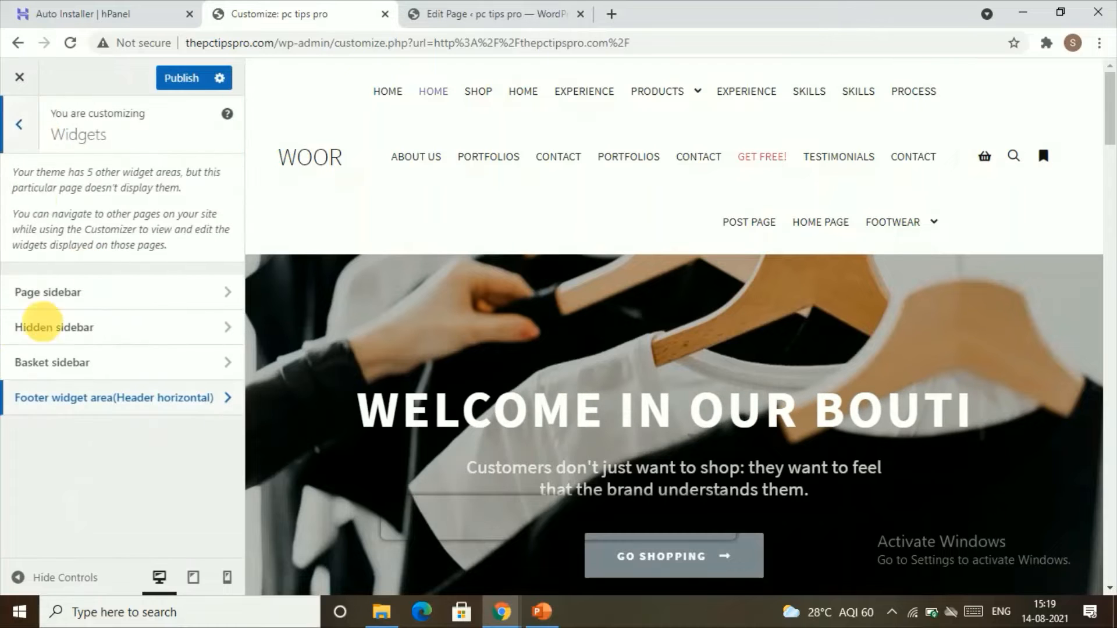
left_click(16, 125)
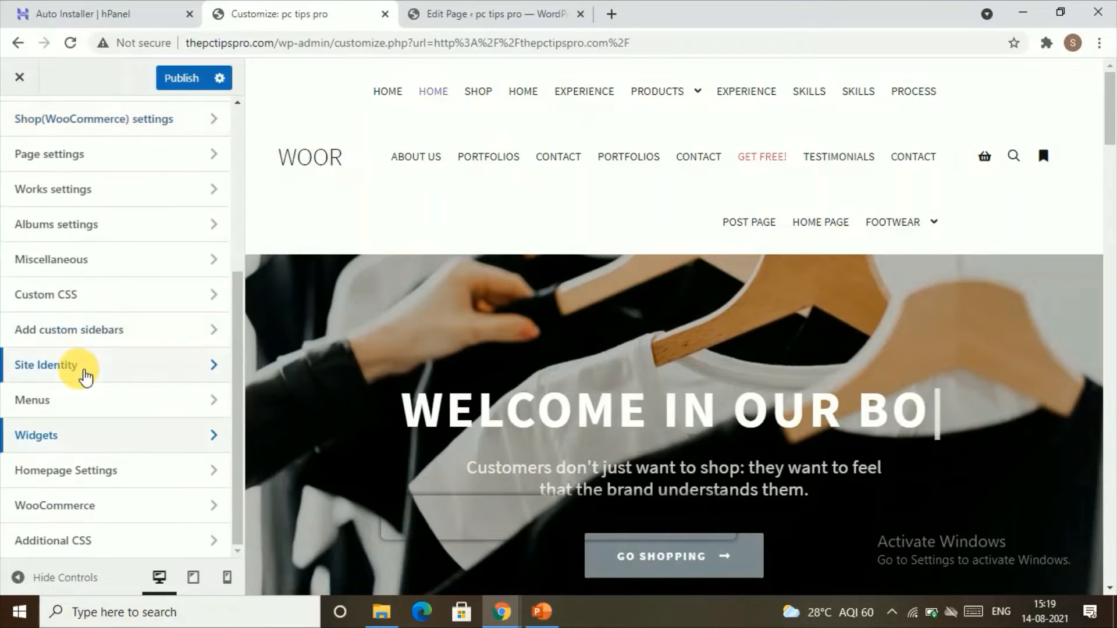
left_click(89, 378)
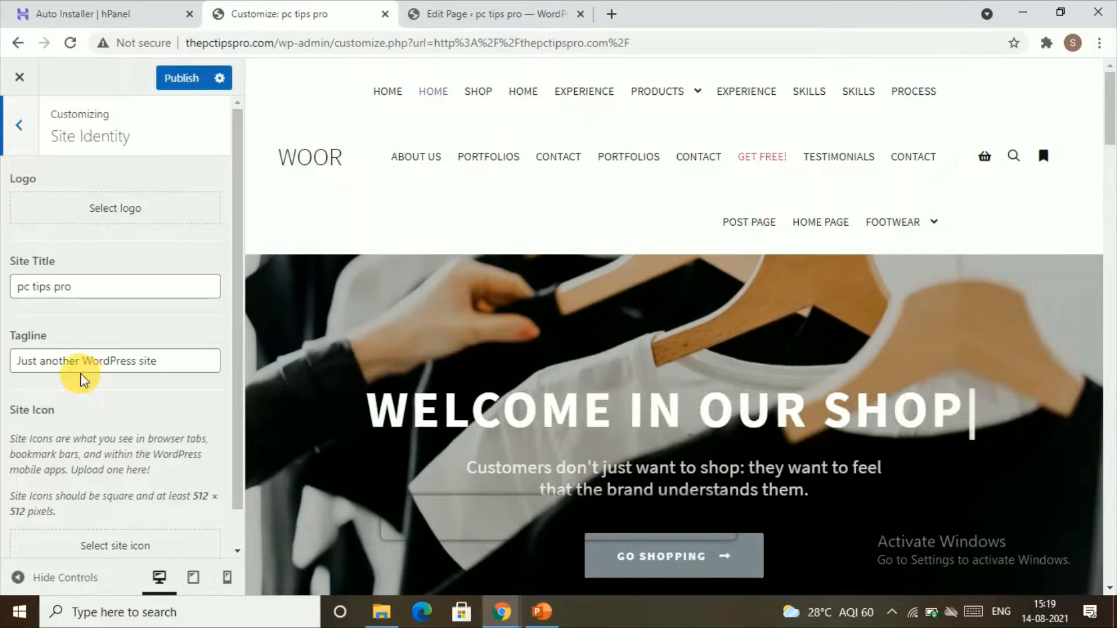
left_click(181, 372)
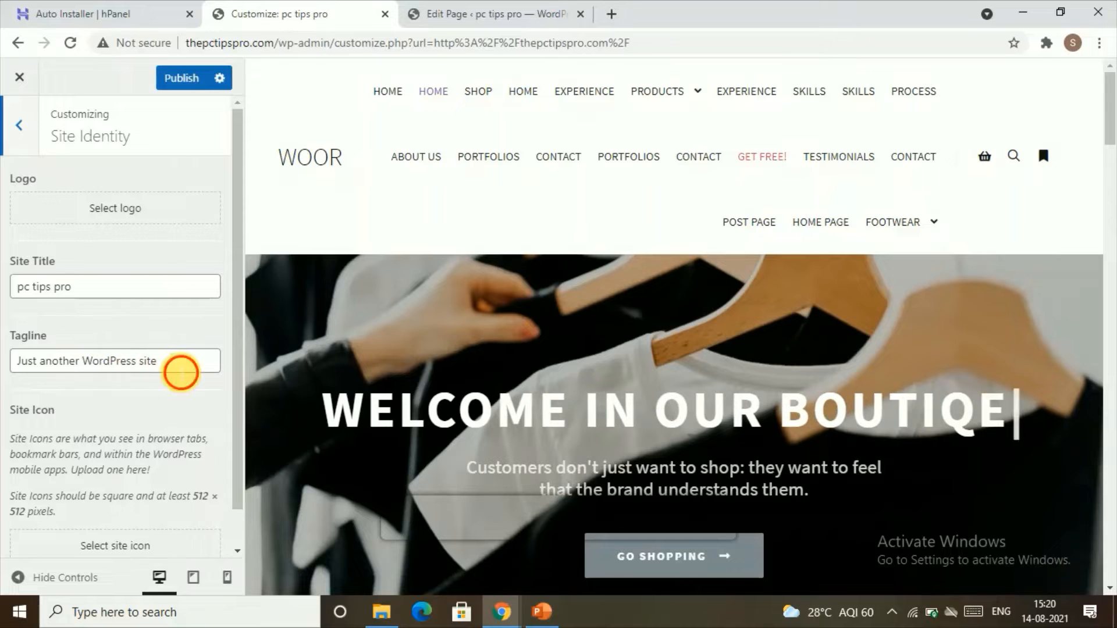
left_click_drag(181, 372, 15, 361)
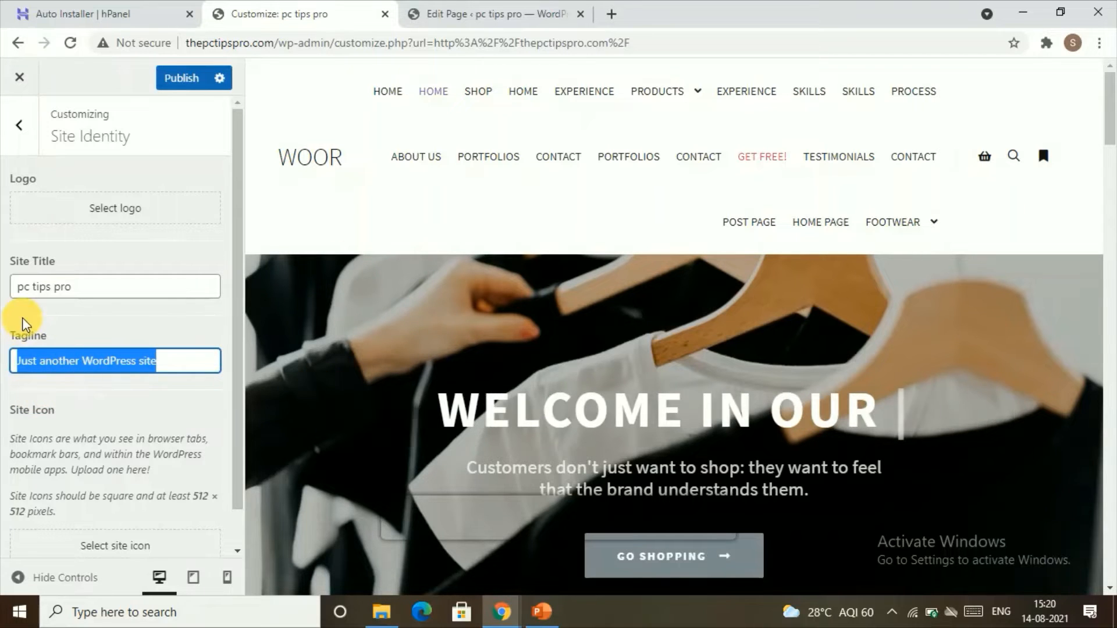
Browse the Media Library from the logo and site icon pickers, closing each without choosing an image.
left_click(62, 223)
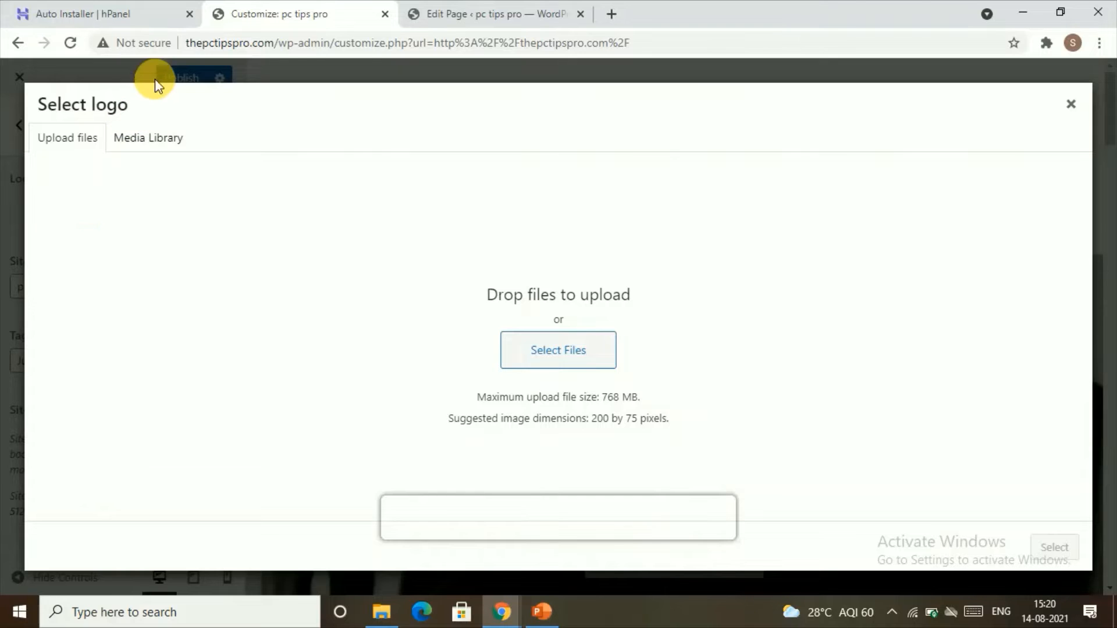
left_click(139, 152)
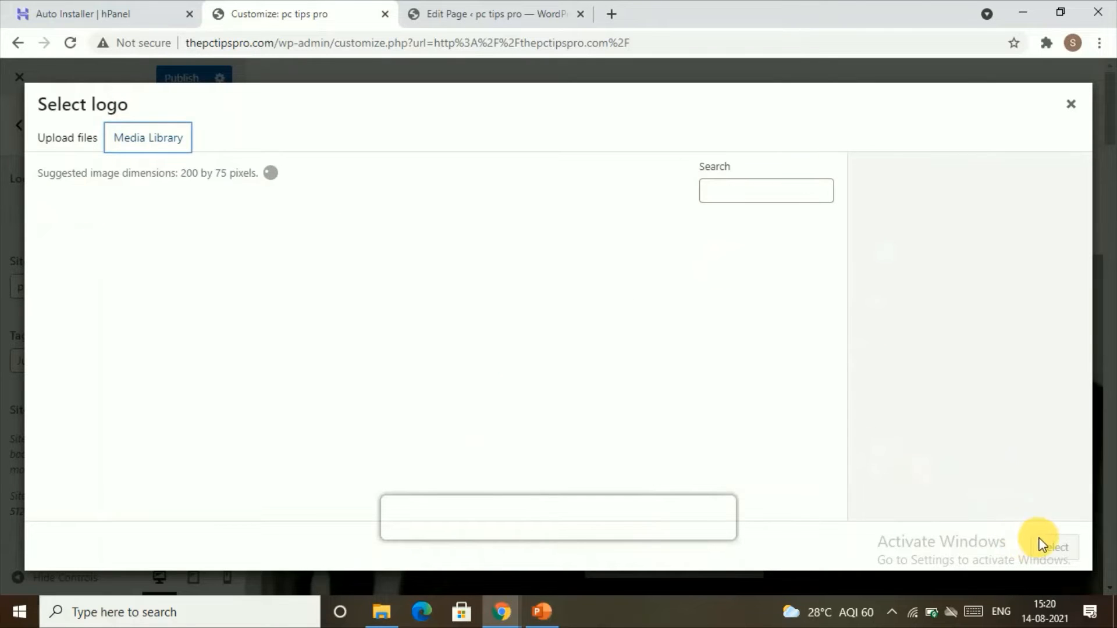
left_click(1071, 107)
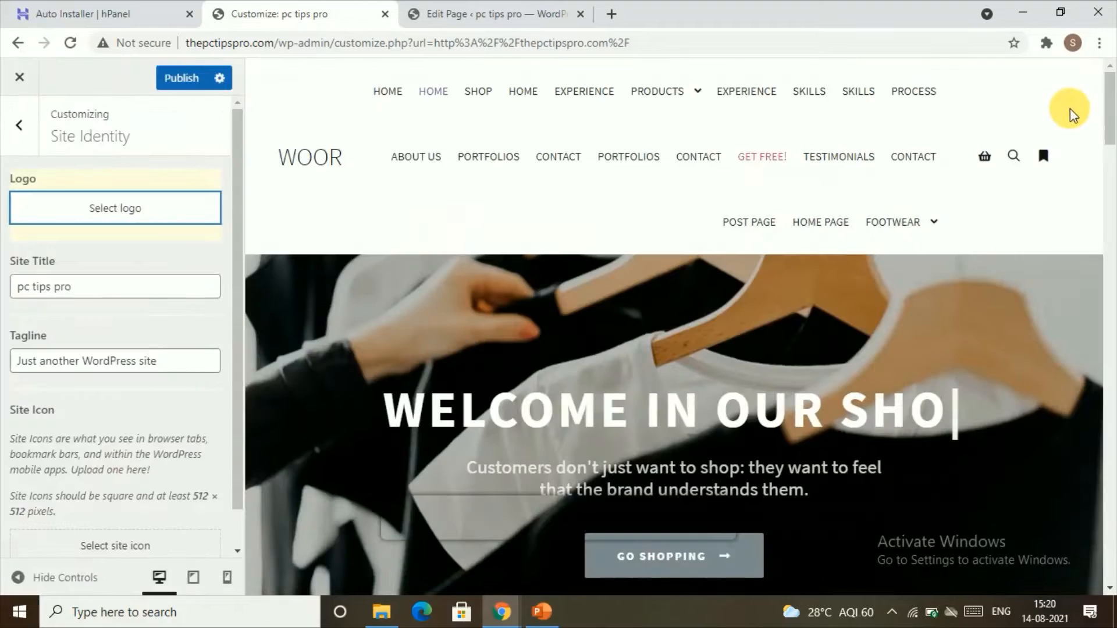
scroll(92, 477, "down", 1)
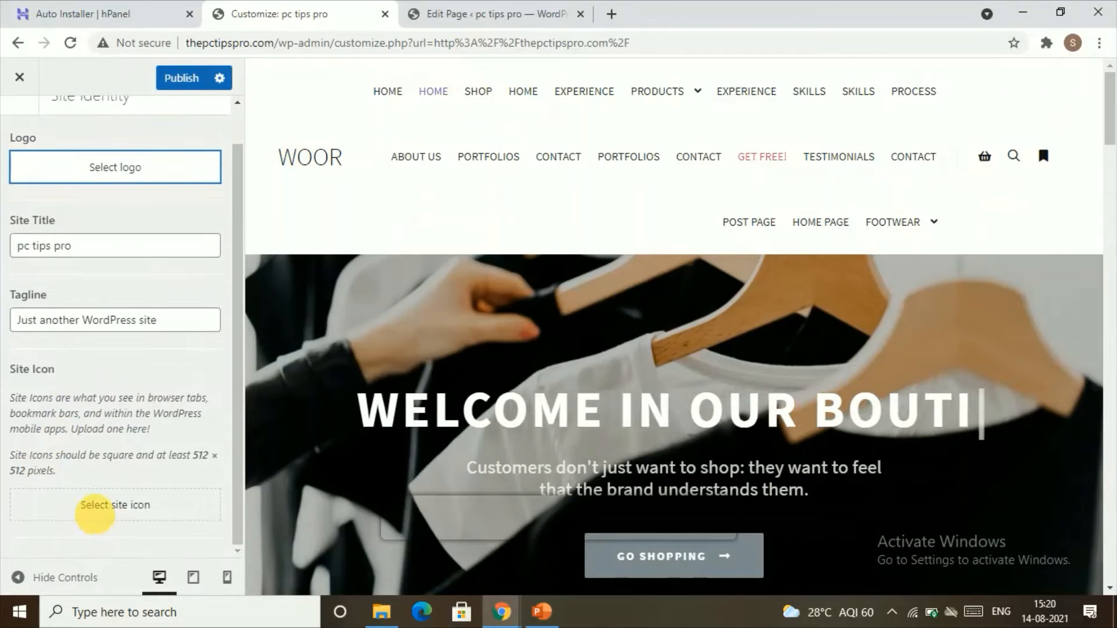
left_click(127, 514)
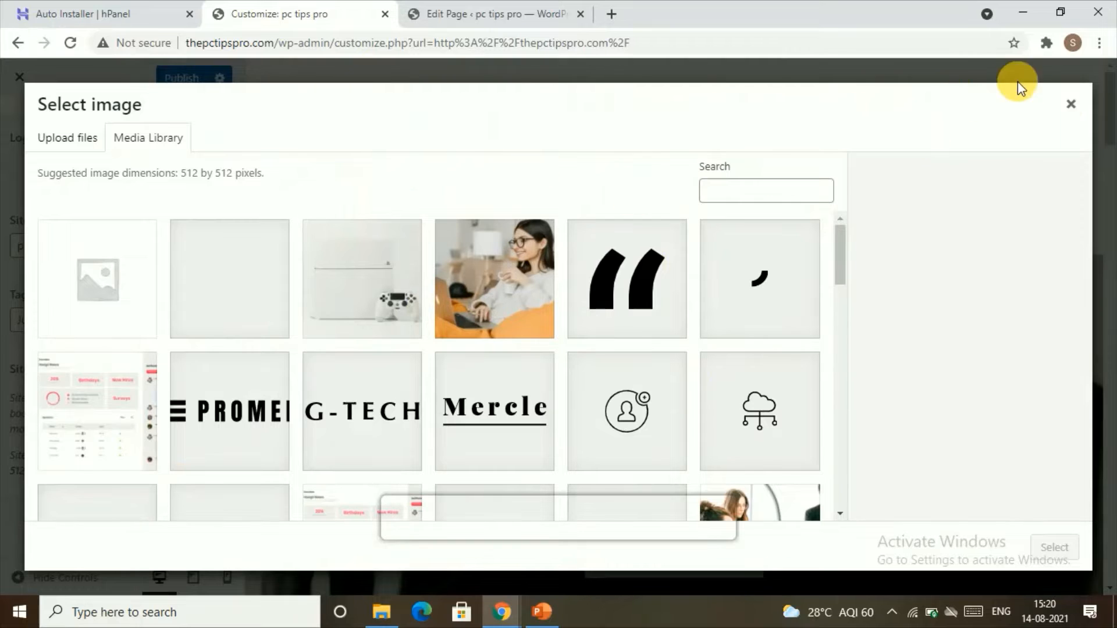
left_click(1070, 103)
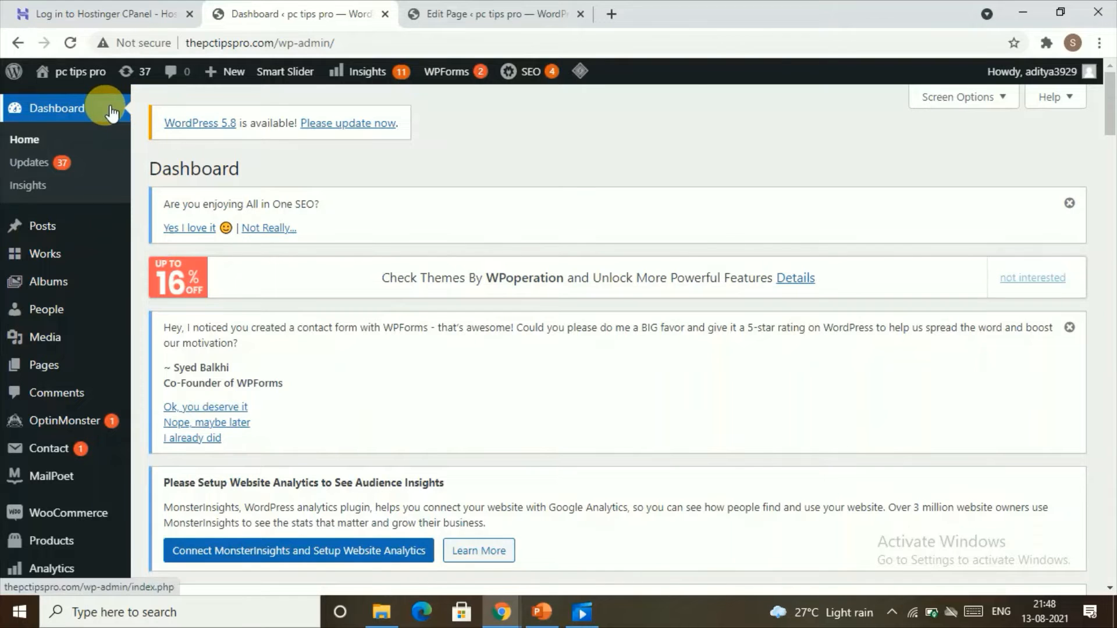
Open the WooCommerce Product categories page from the dashboard and review the category list.
scroll(24, 291, "down", 1)
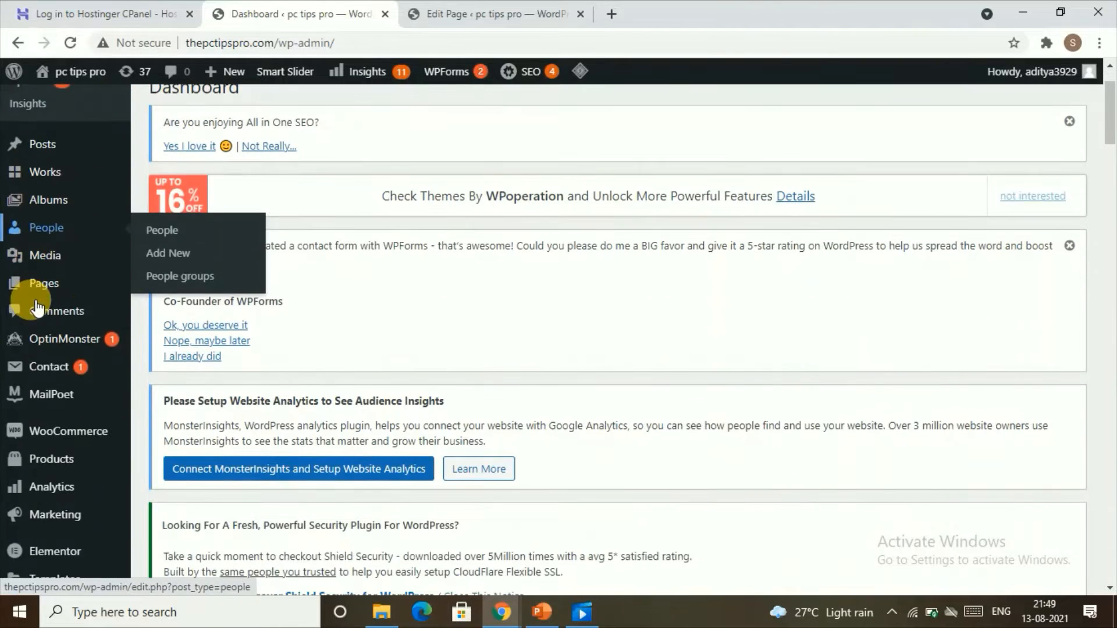
scroll(95, 291, "down", 3)
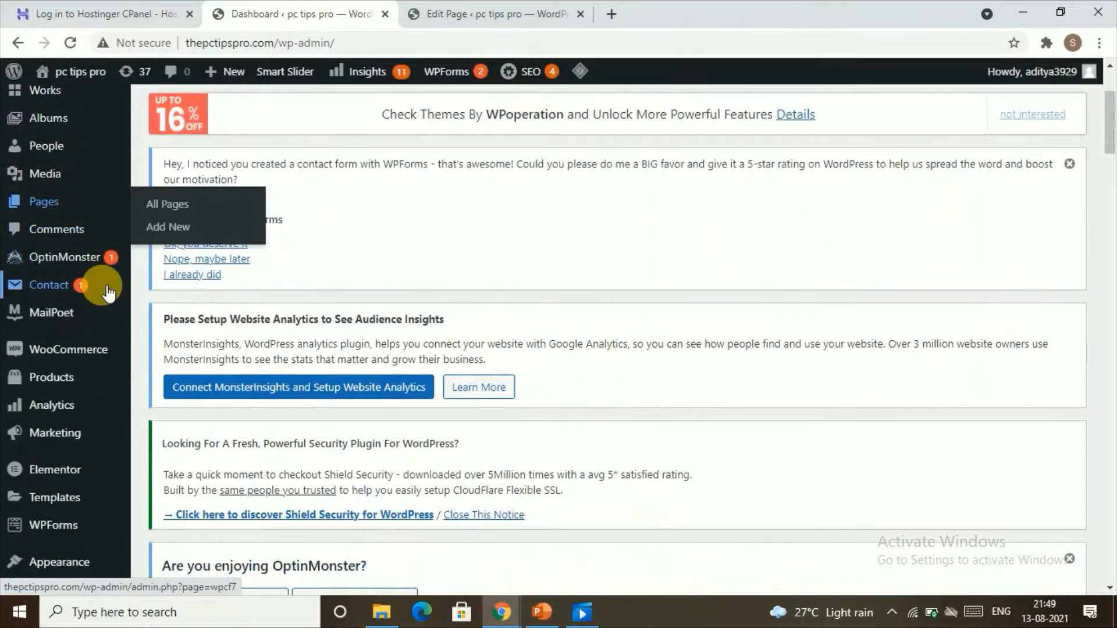
mouse_move(55, 217)
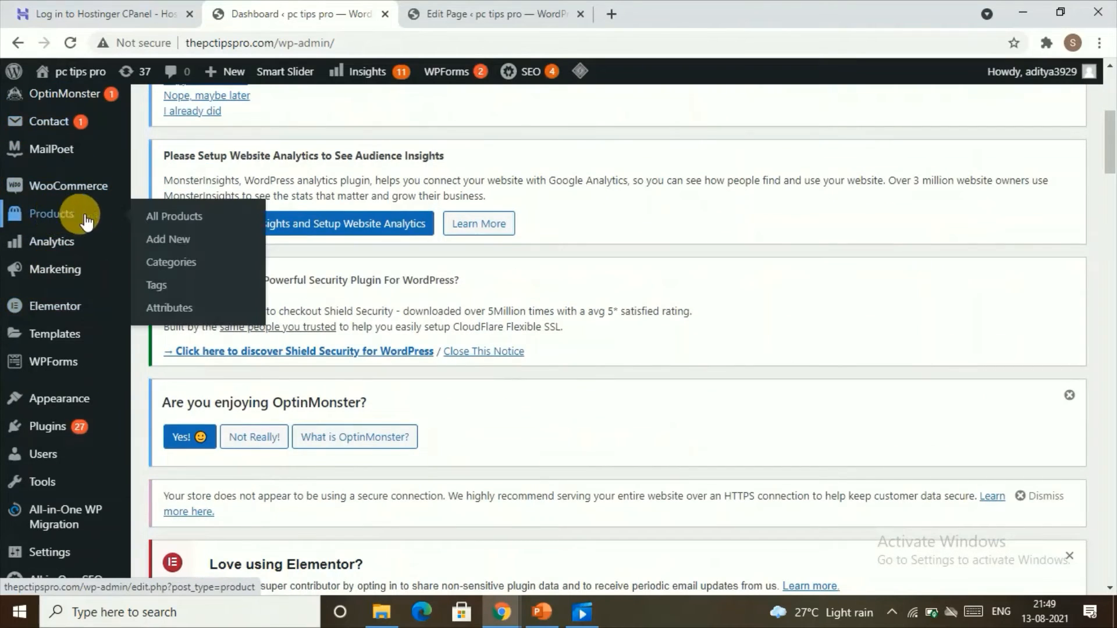
left_click(166, 261)
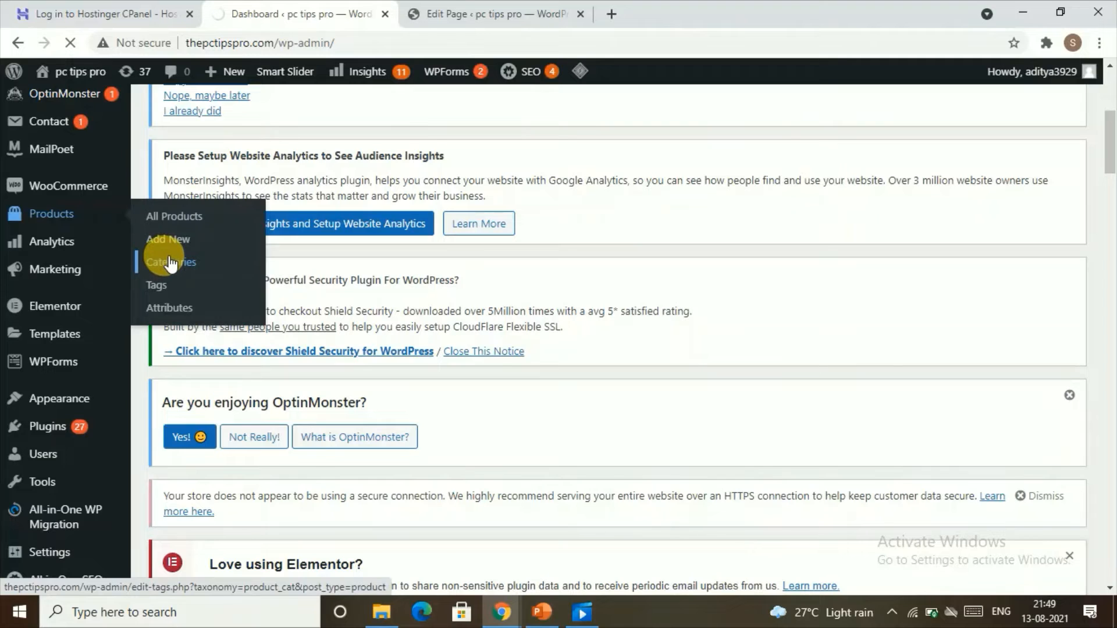
left_click(170, 263)
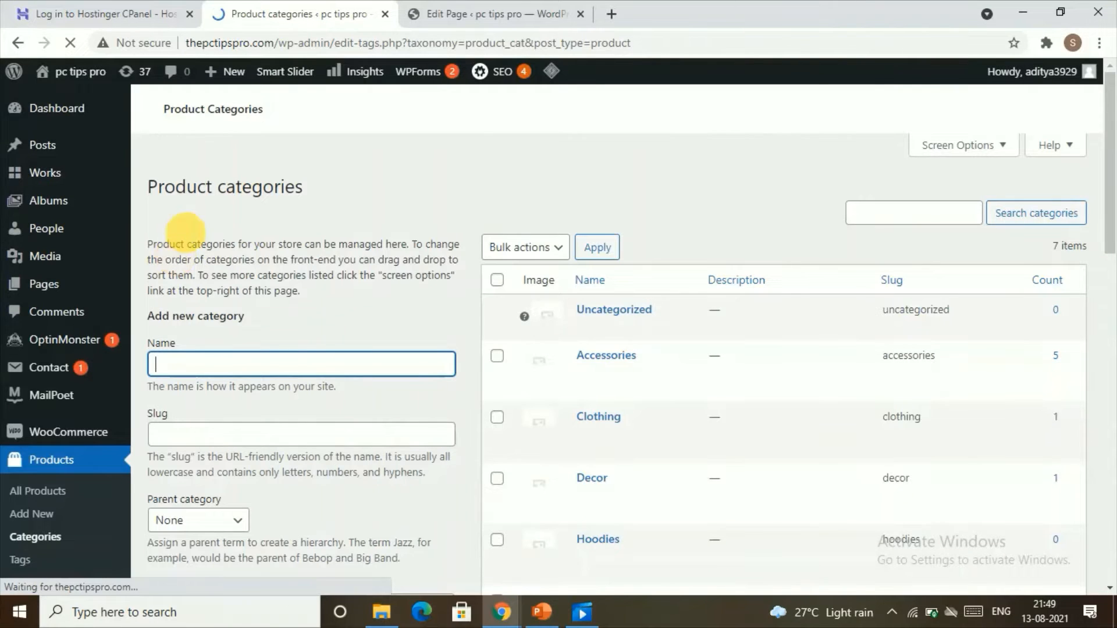
scroll(1092, 369, "down", 5)
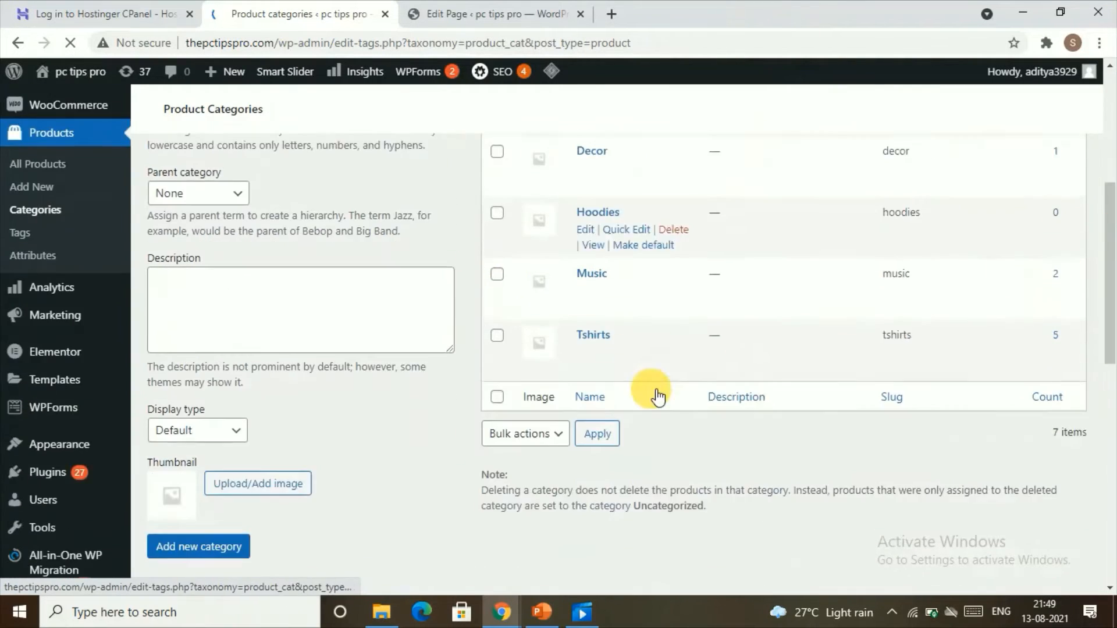
scroll(657, 388, "down", 1)
scroll(659, 378, "up", 5)
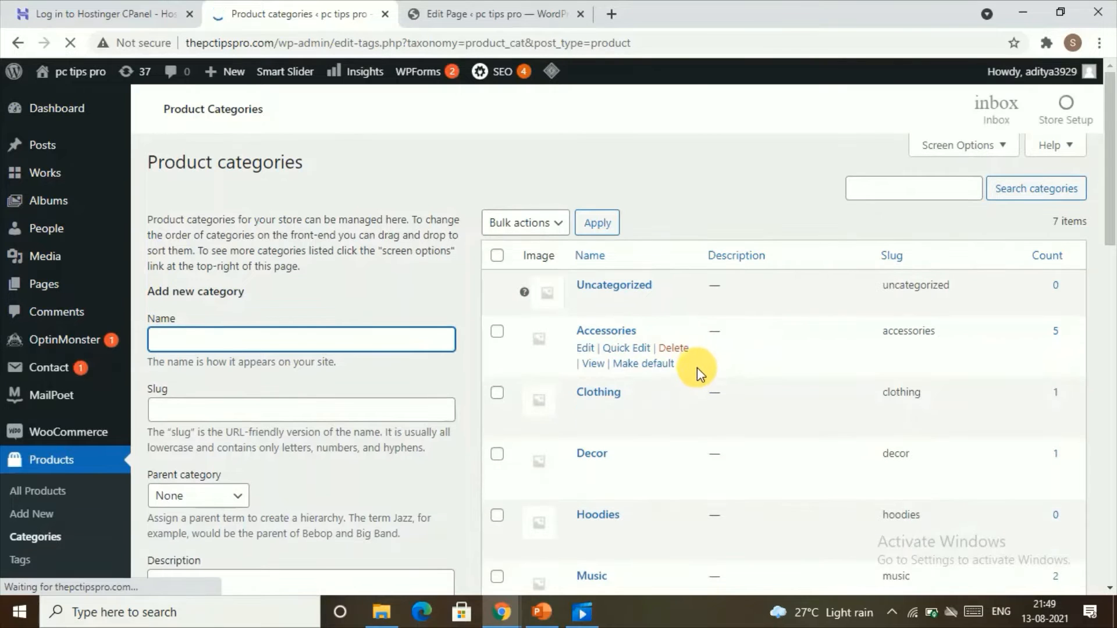
scroll(582, 407, "down", 4)
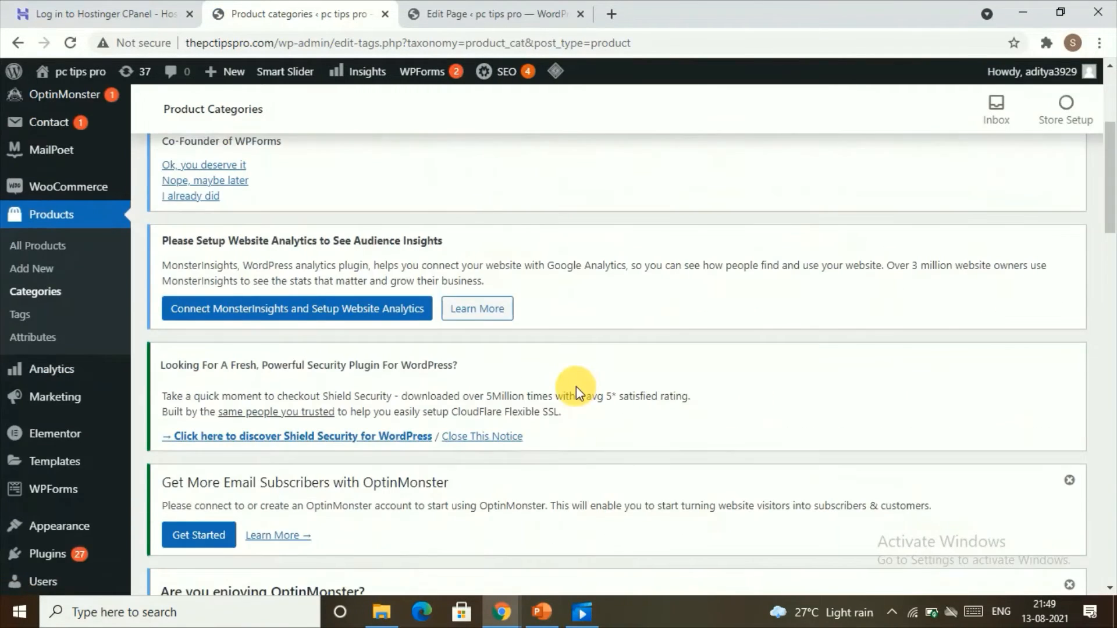
scroll(576, 386, "down", 15)
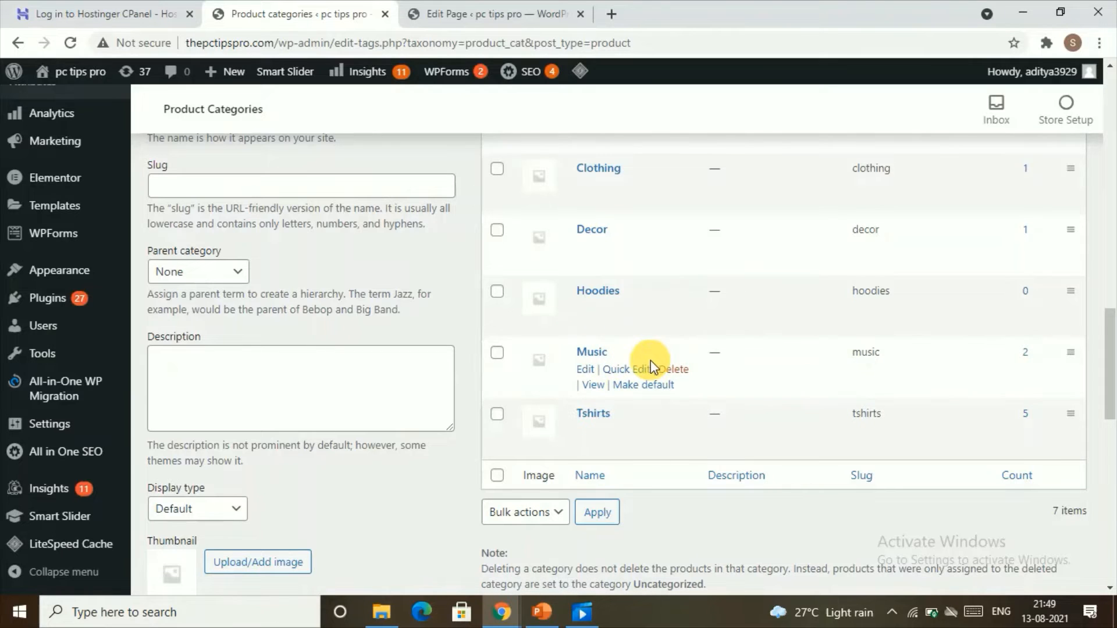
Delete the Music product category, confirming the permanent deletion.
left_click(673, 369)
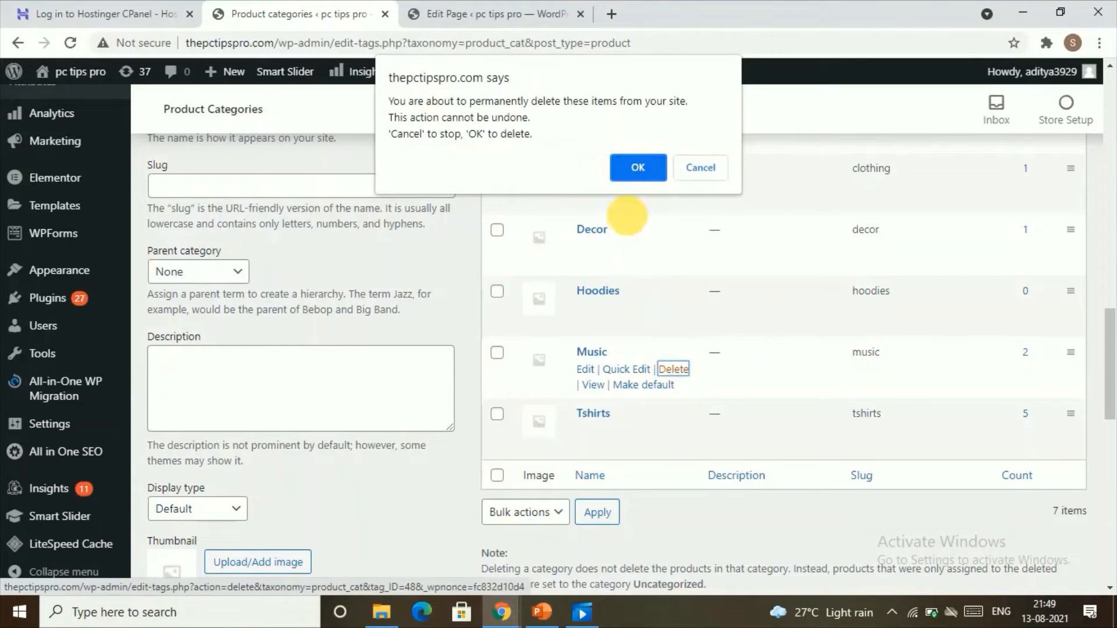
left_click(650, 165)
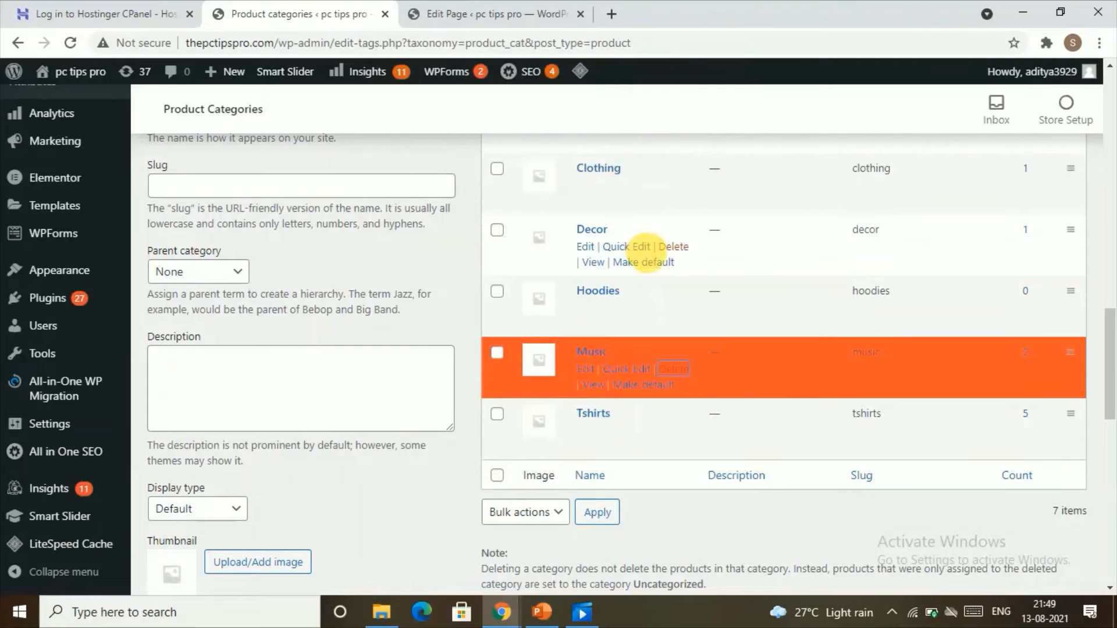
left_click(673, 369)
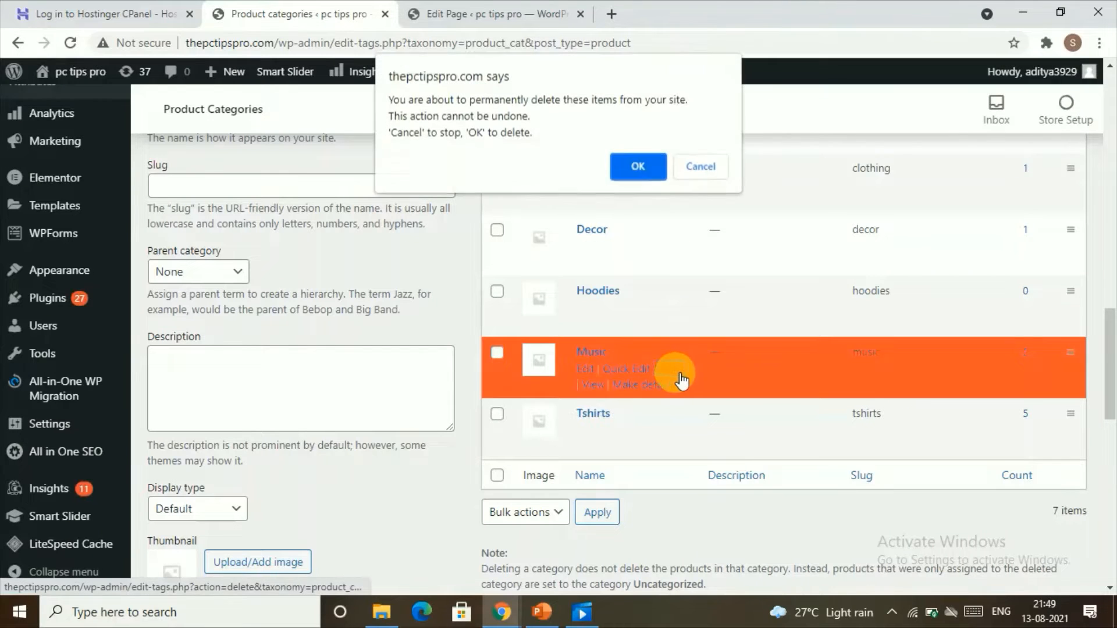
left_click(632, 172)
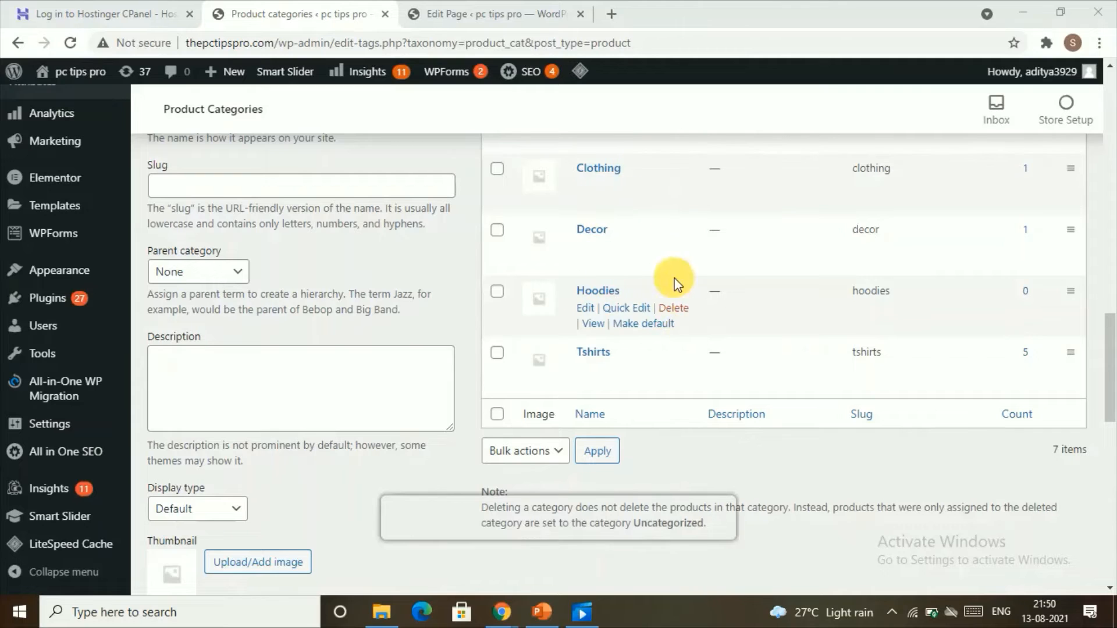
Open the Uncategorized product category for editing and rename it footwear.
scroll(673, 311, "up", 4)
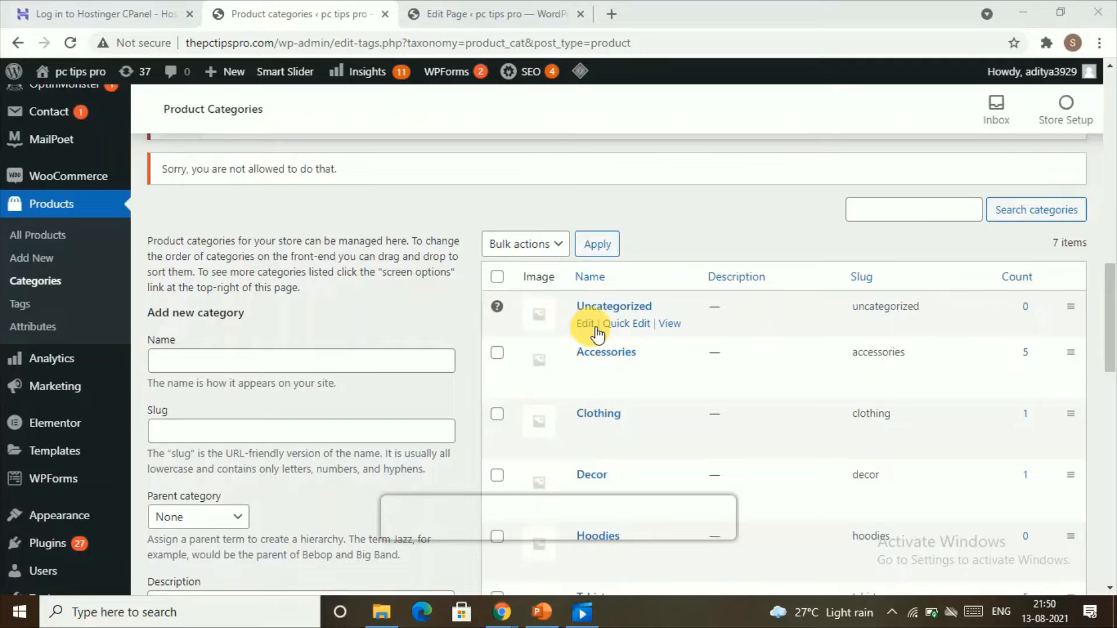
left_click(585, 325)
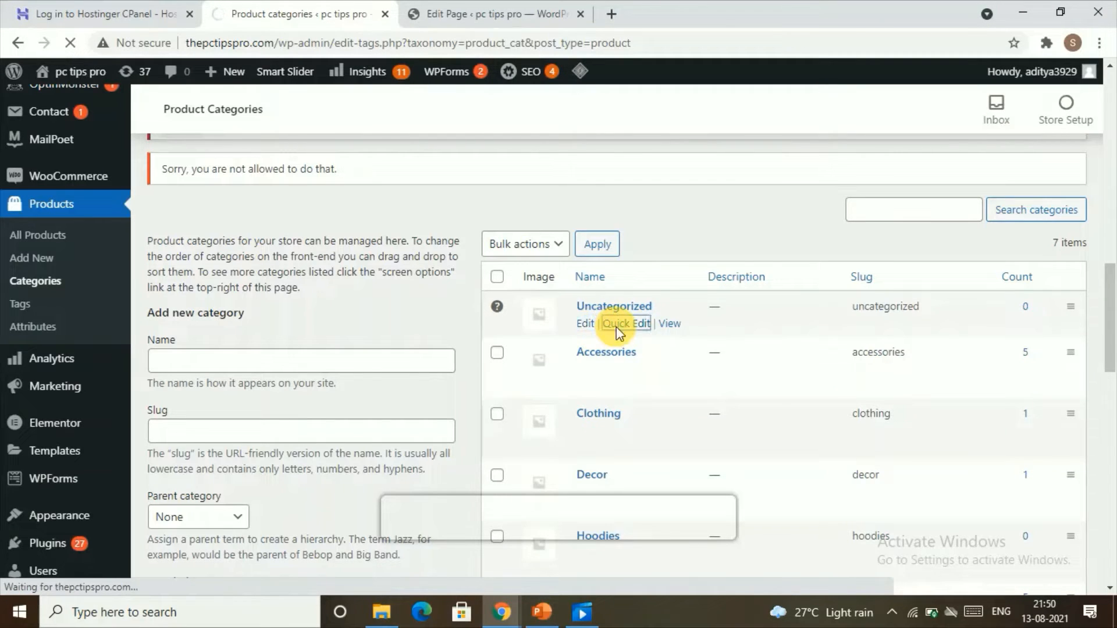
left_click(616, 327)
left_click_drag(640, 332, 564, 342)
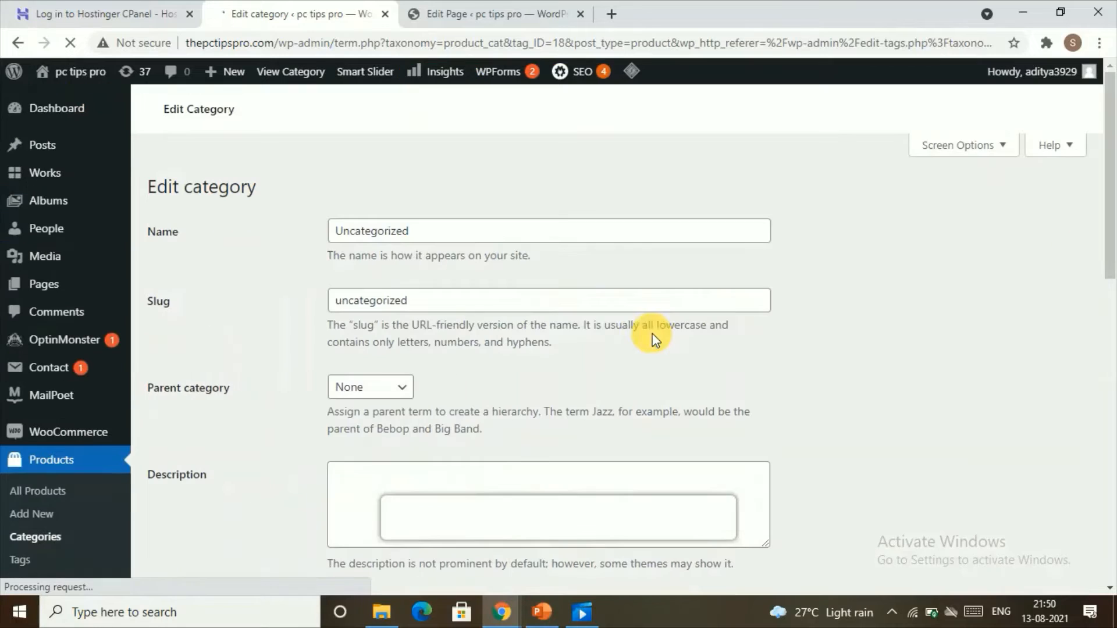
double_click(416, 231)
type("foot")
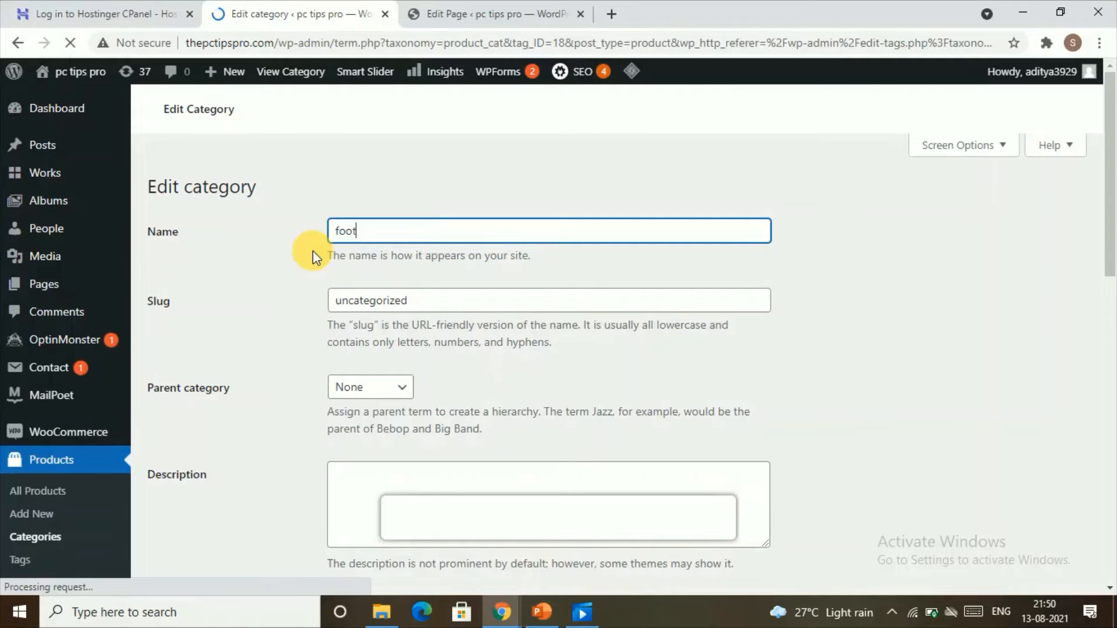
type("wea")
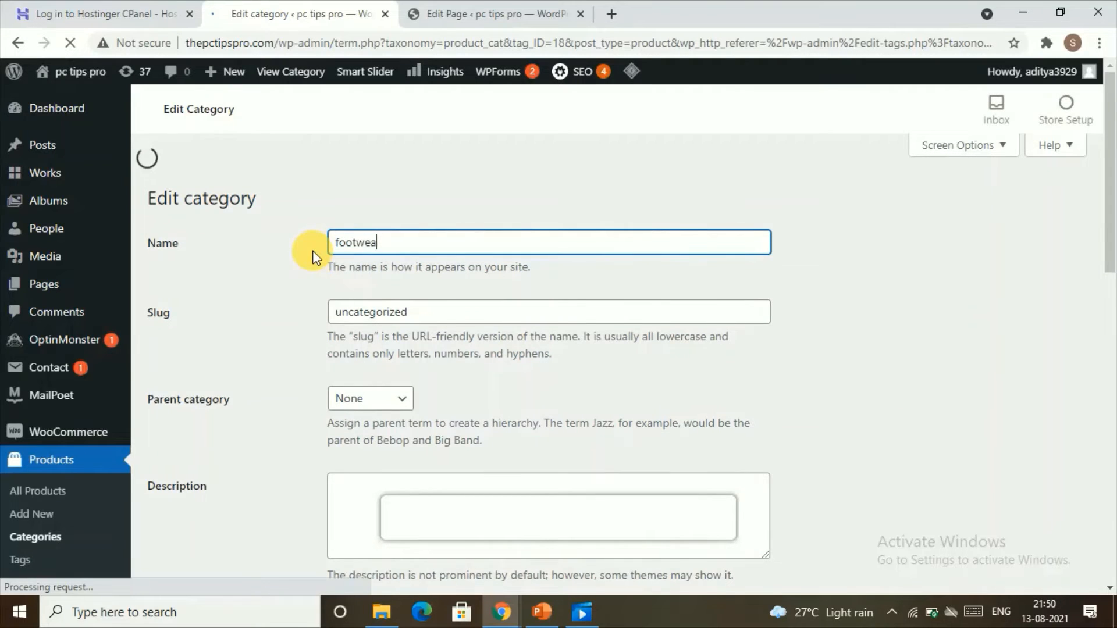
type("r")
Replace the category's slug with one starting foot and update the category.
scroll(546, 454, "down", 5)
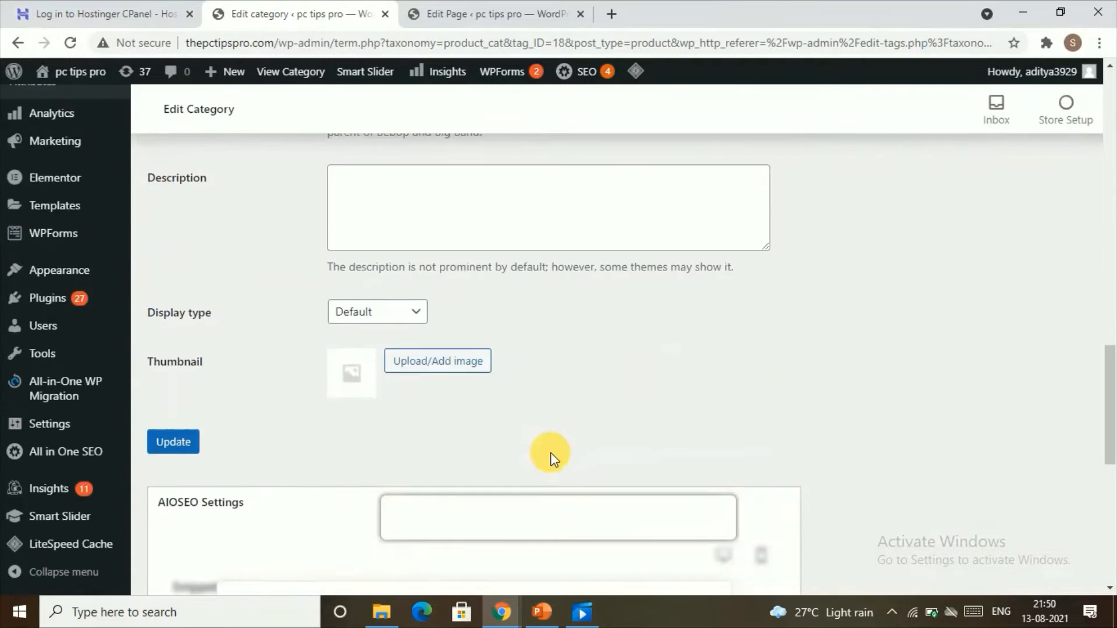
scroll(464, 273, "up", 3)
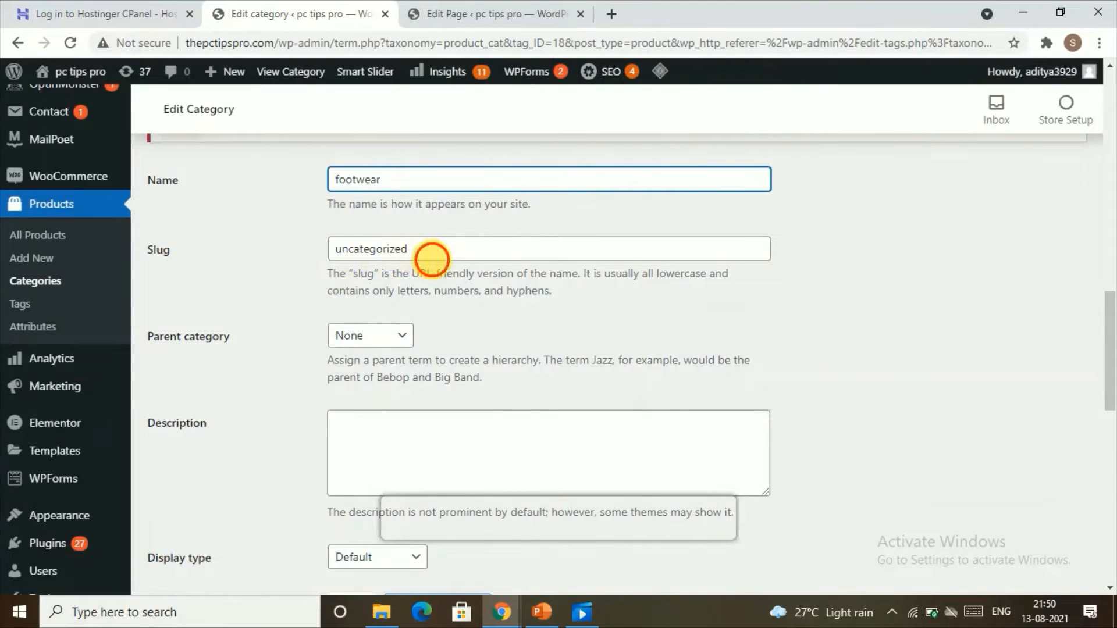
left_click_drag(431, 253, 312, 269)
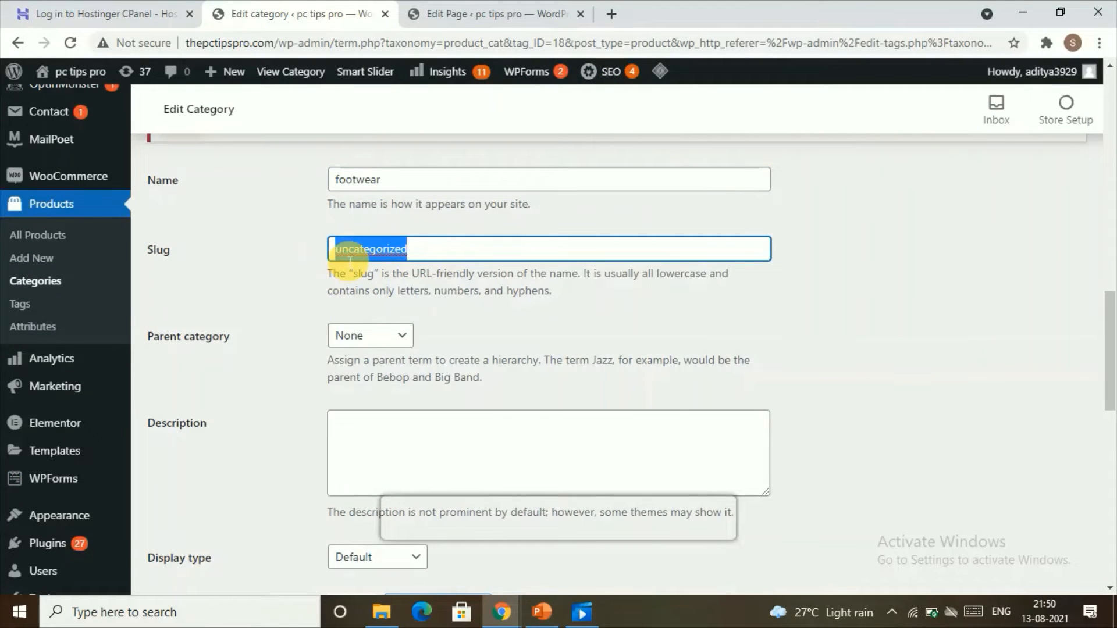
key("BackSpace")
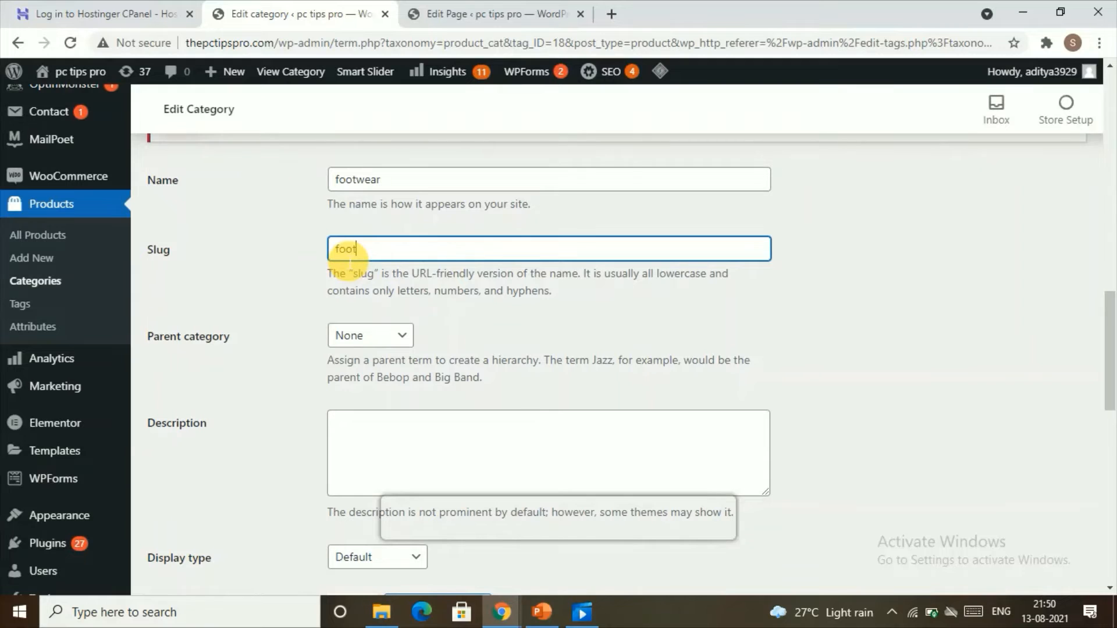
scroll(320, 295, "down", 8)
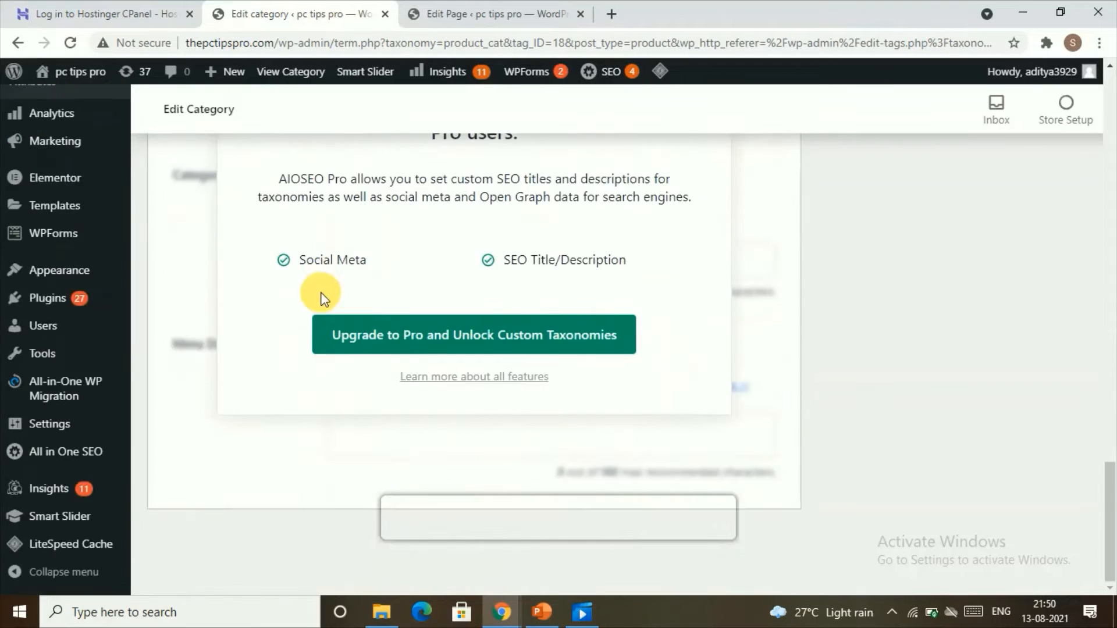
left_click(172, 165)
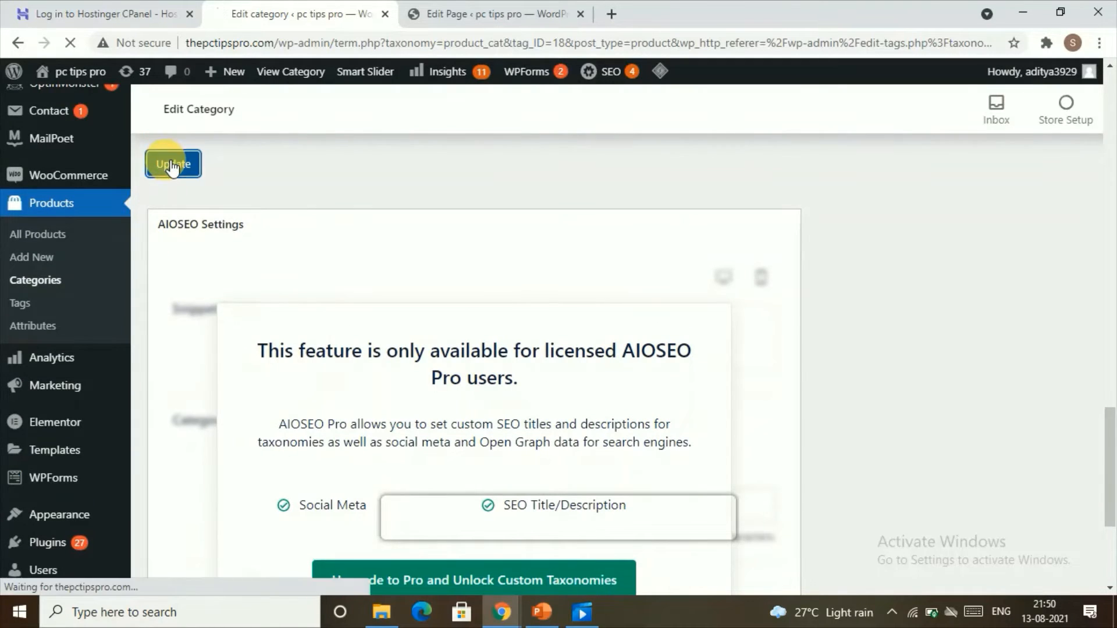
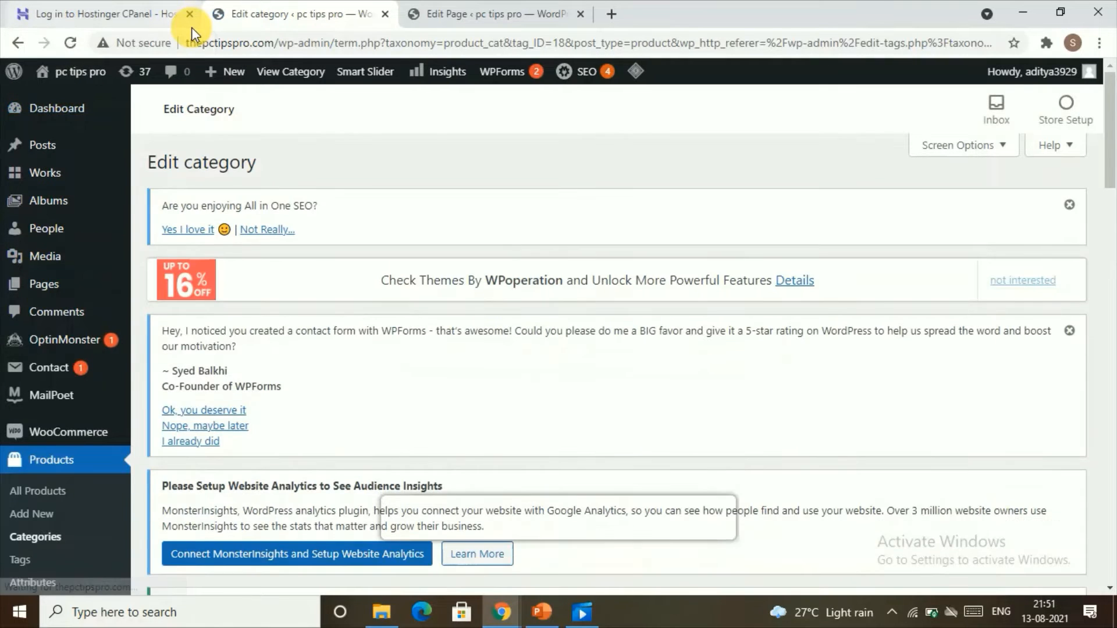
Return from the category editor to the Product categories list.
scroll(348, 335, "down", 5)
scroll(348, 336, "down", 14)
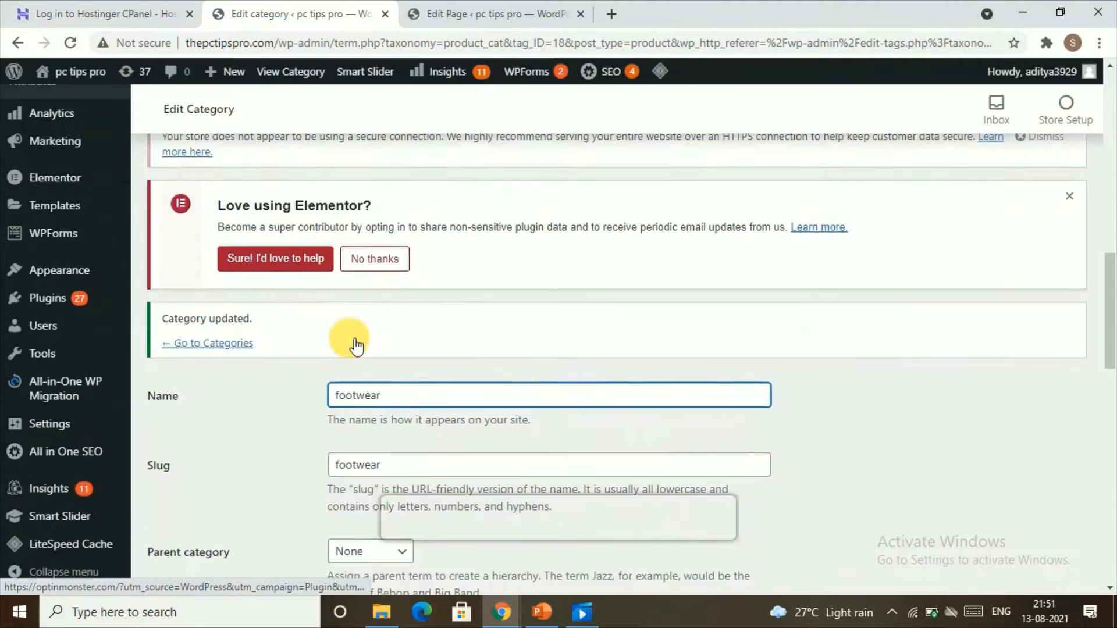
scroll(343, 343, "up", 5)
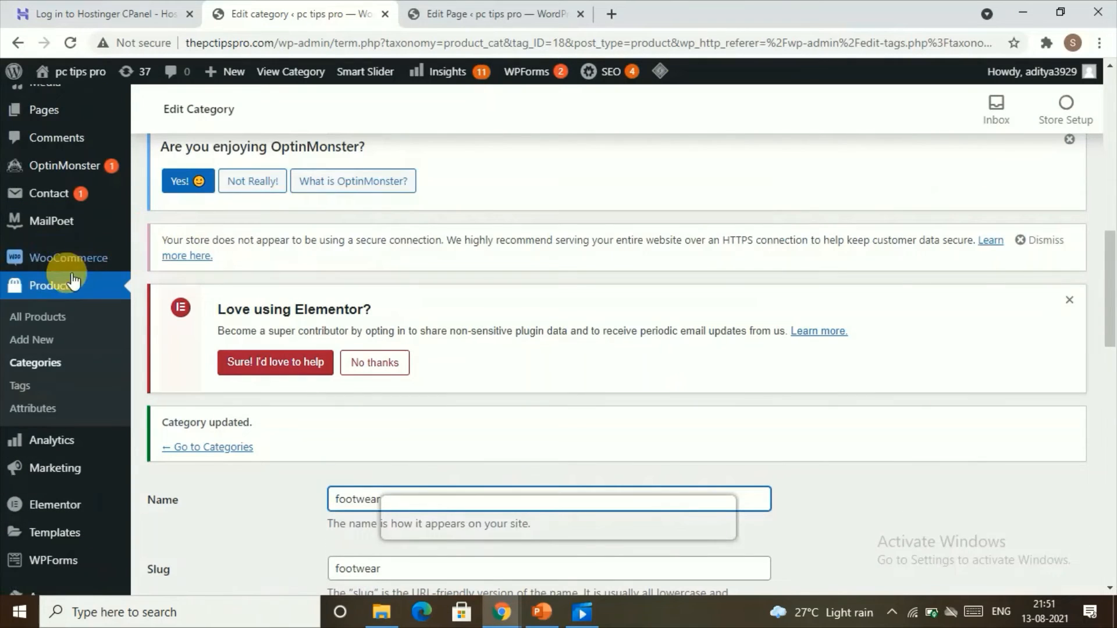
left_click(45, 365)
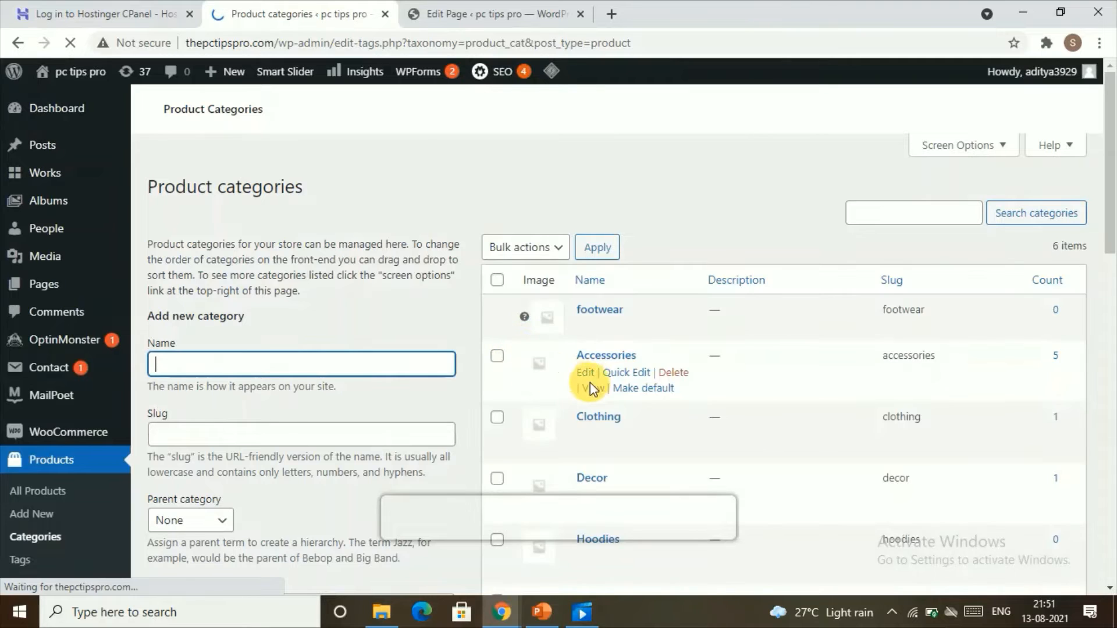
Examine the Add new category form fields and the existing product category list.
scroll(590, 382, "down", 3)
scroll(166, 192, "down", 1)
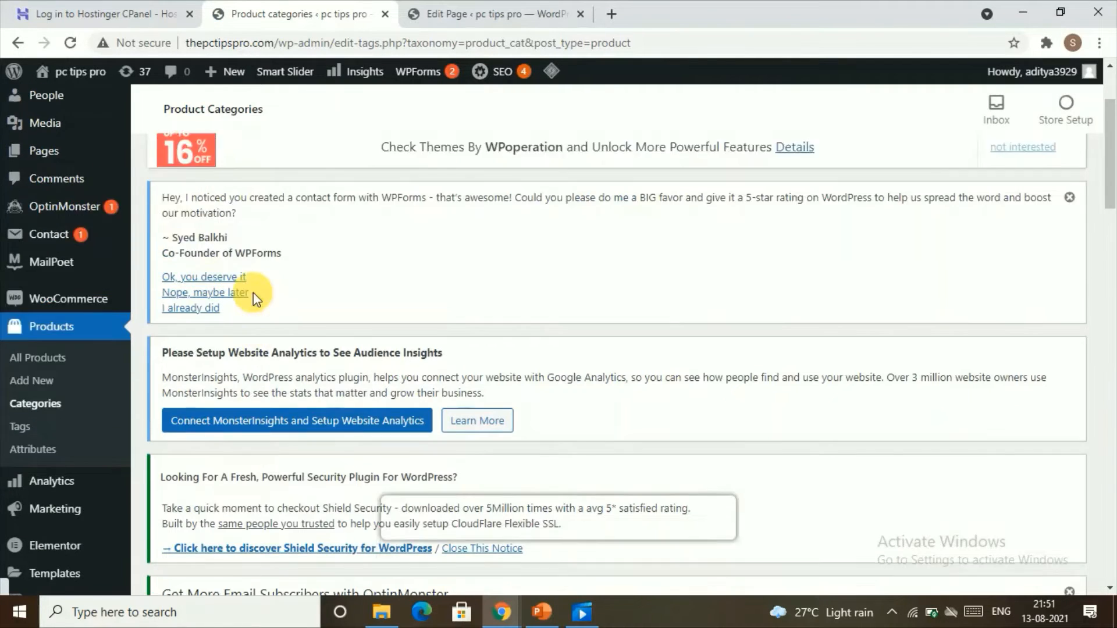
left_click(254, 292)
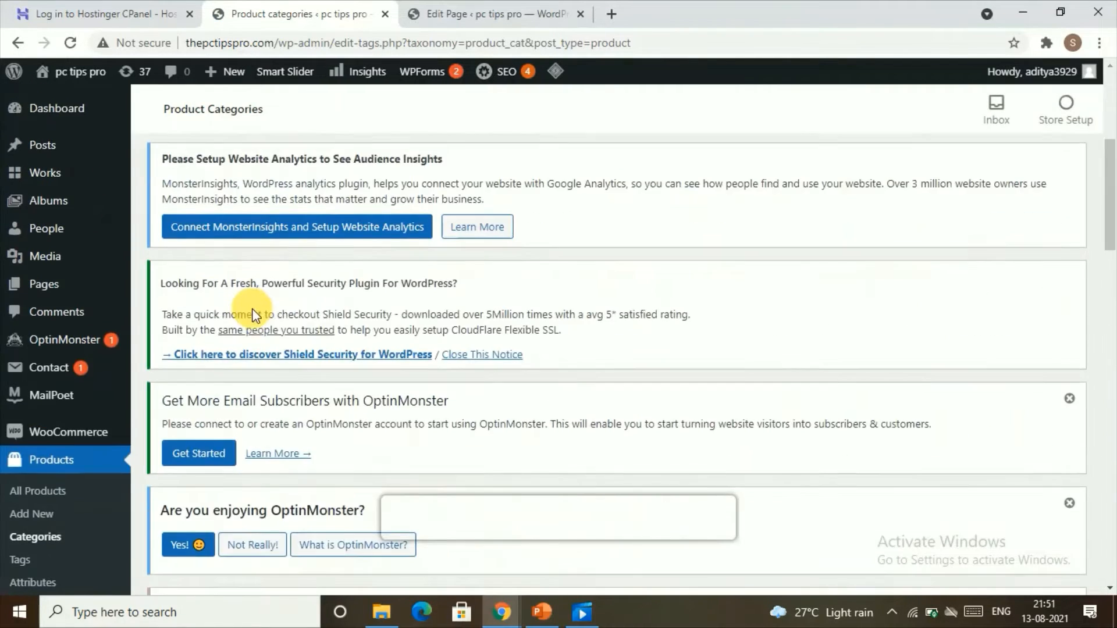
scroll(252, 313, "down", 10)
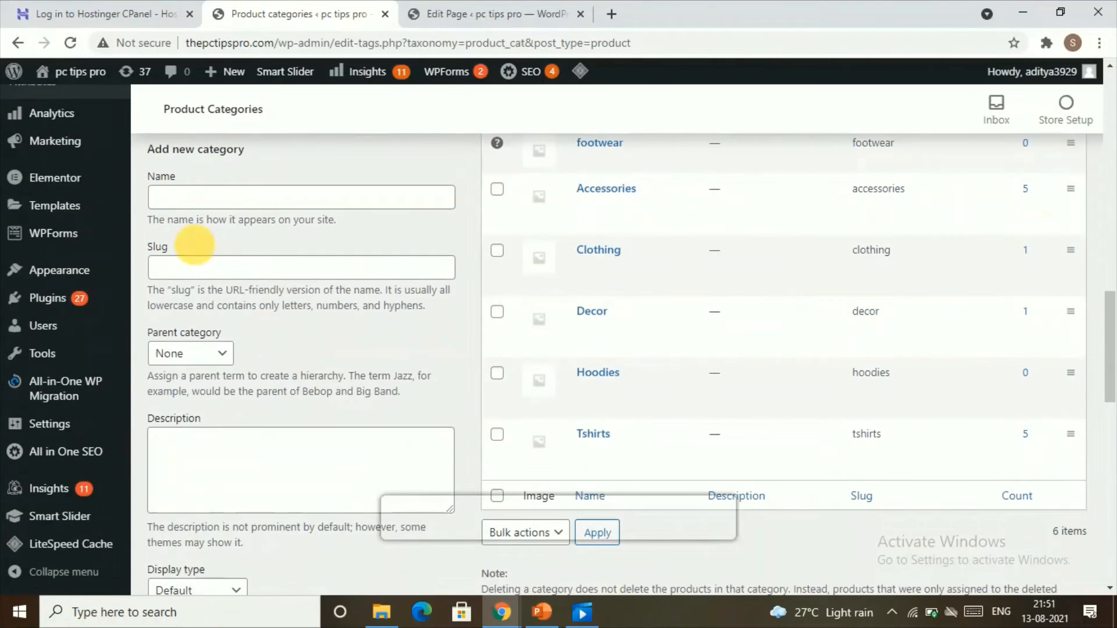
left_click(178, 202)
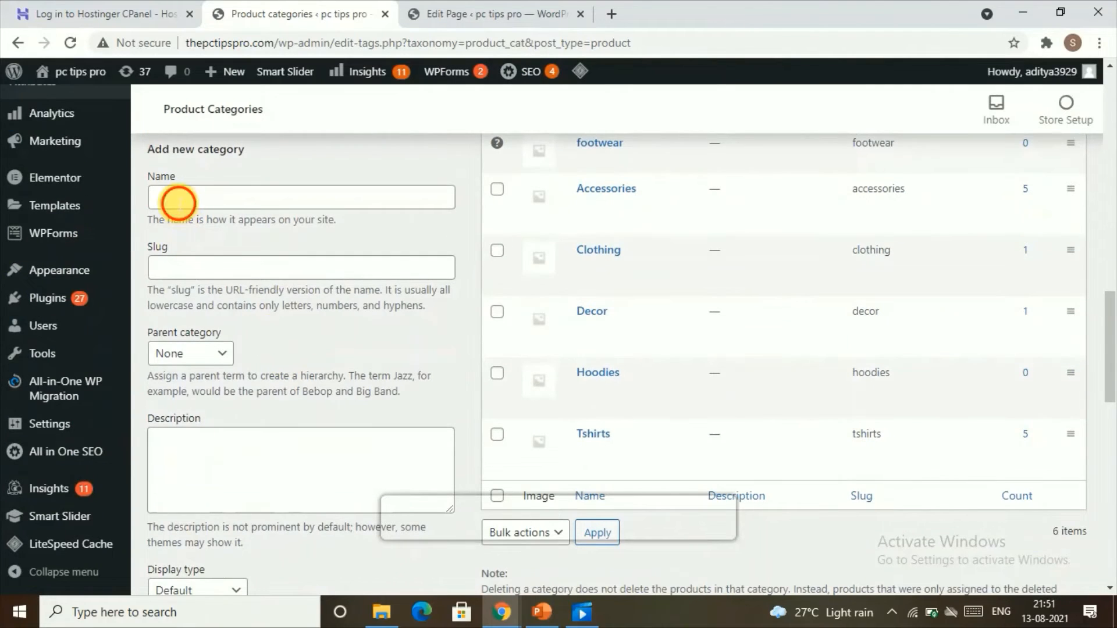
left_click(186, 278)
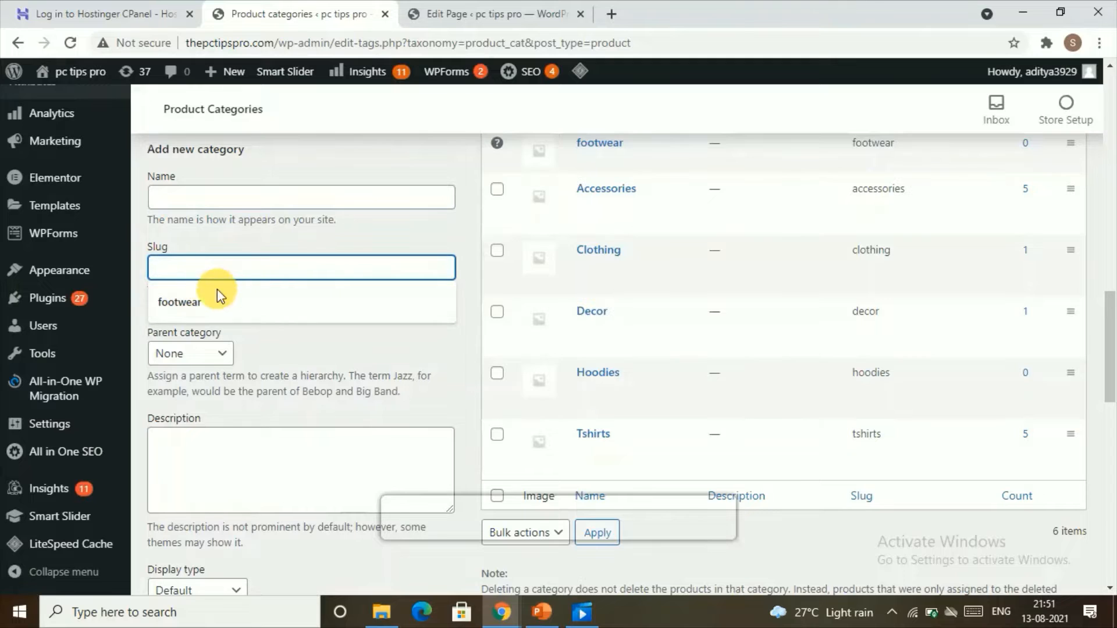
scroll(247, 344, "down", 1)
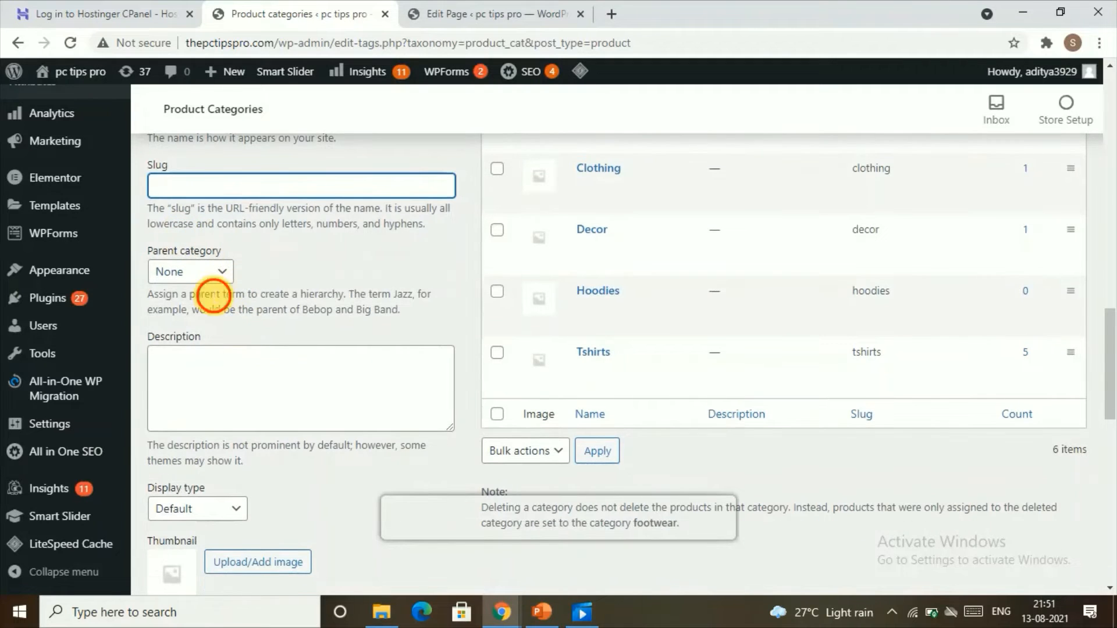
left_click(215, 271)
left_click(165, 292)
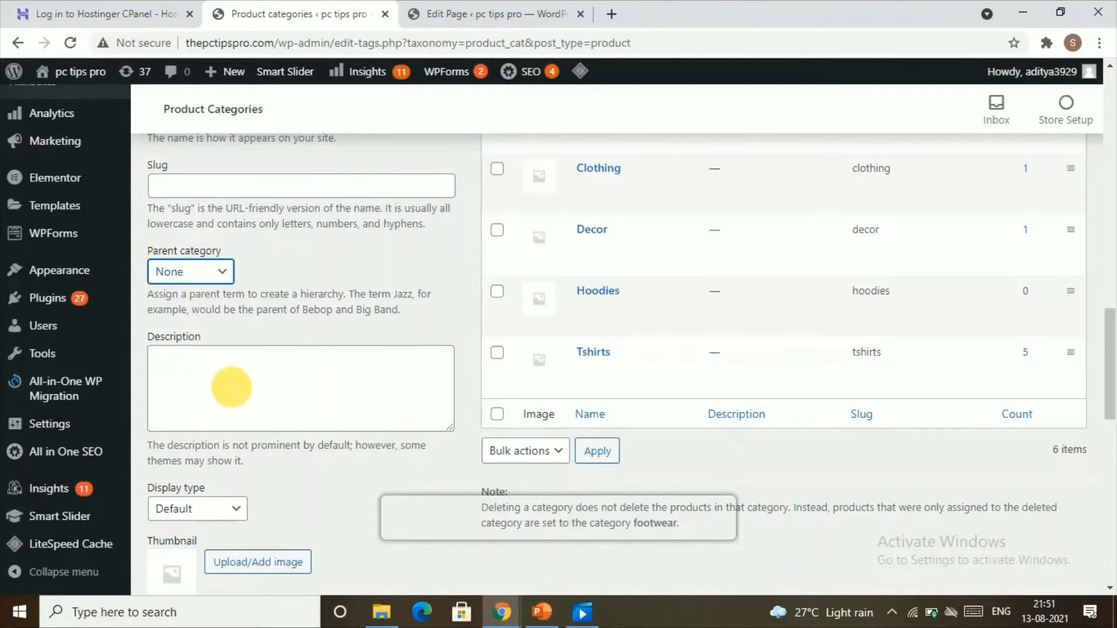
left_click(186, 380)
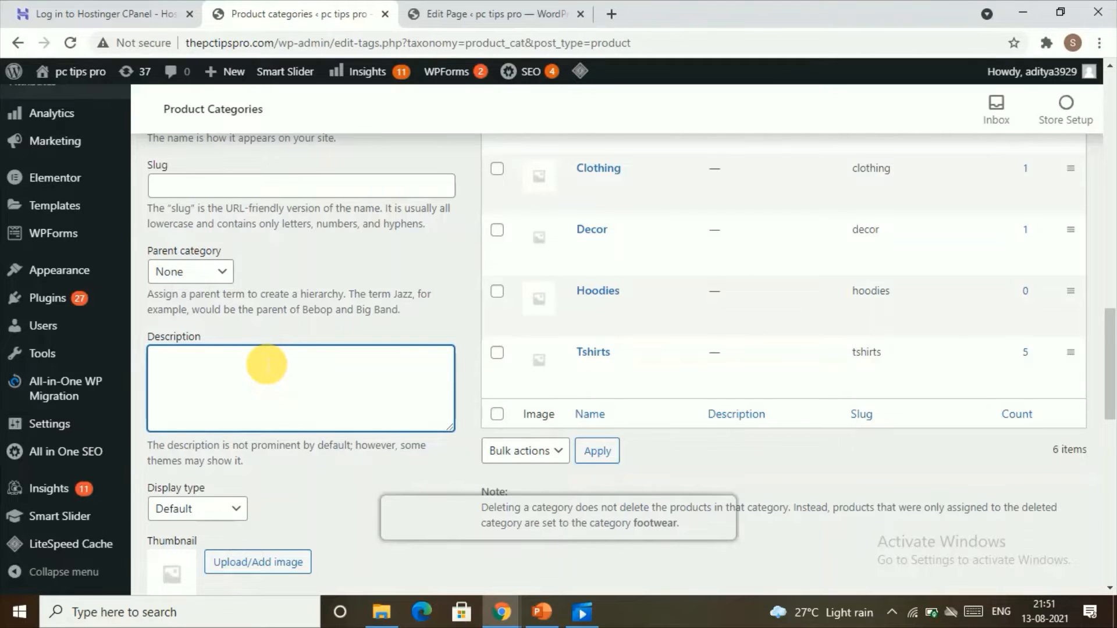
scroll(245, 474, "down", 3)
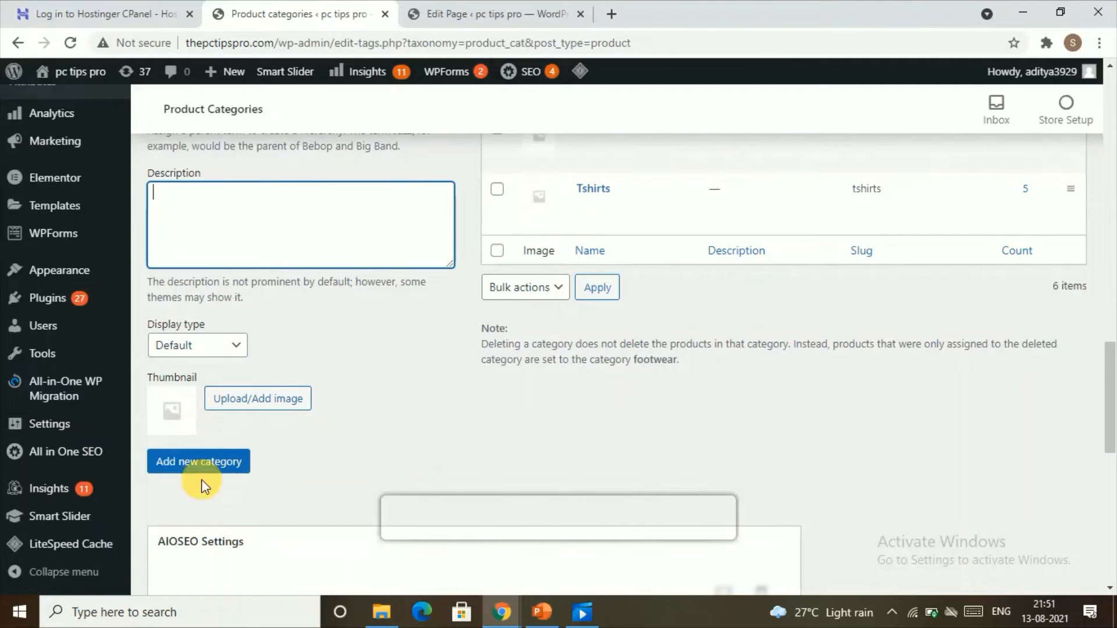
scroll(344, 449, "up", 5)
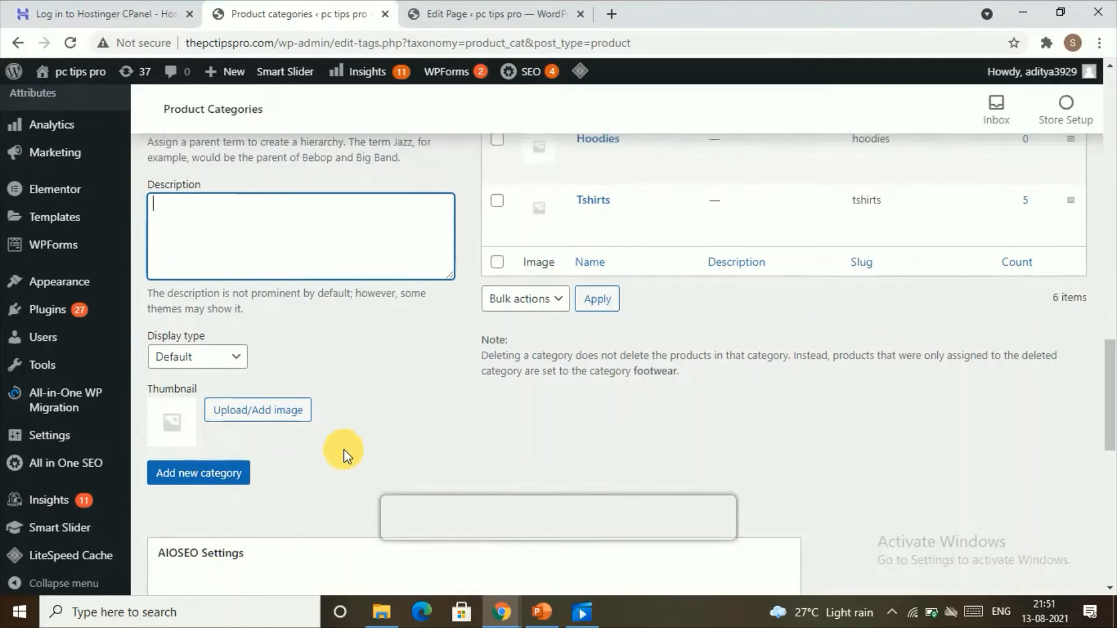
scroll(325, 497, "up", 5)
scroll(331, 465, "down", 6)
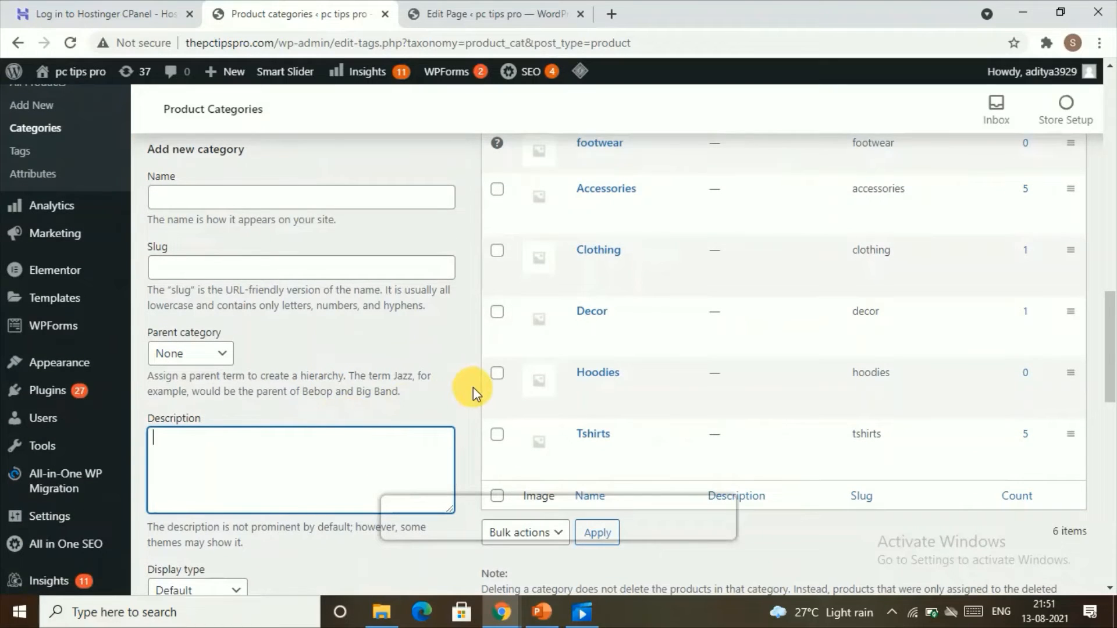
mouse_move(568, 285)
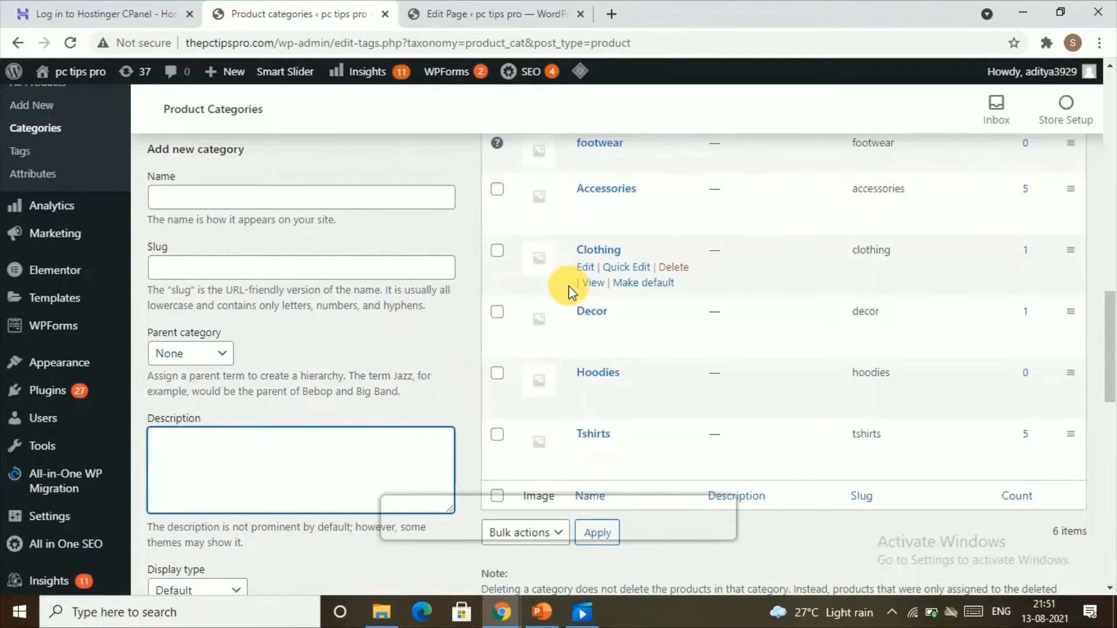
scroll(628, 333, "down", 1)
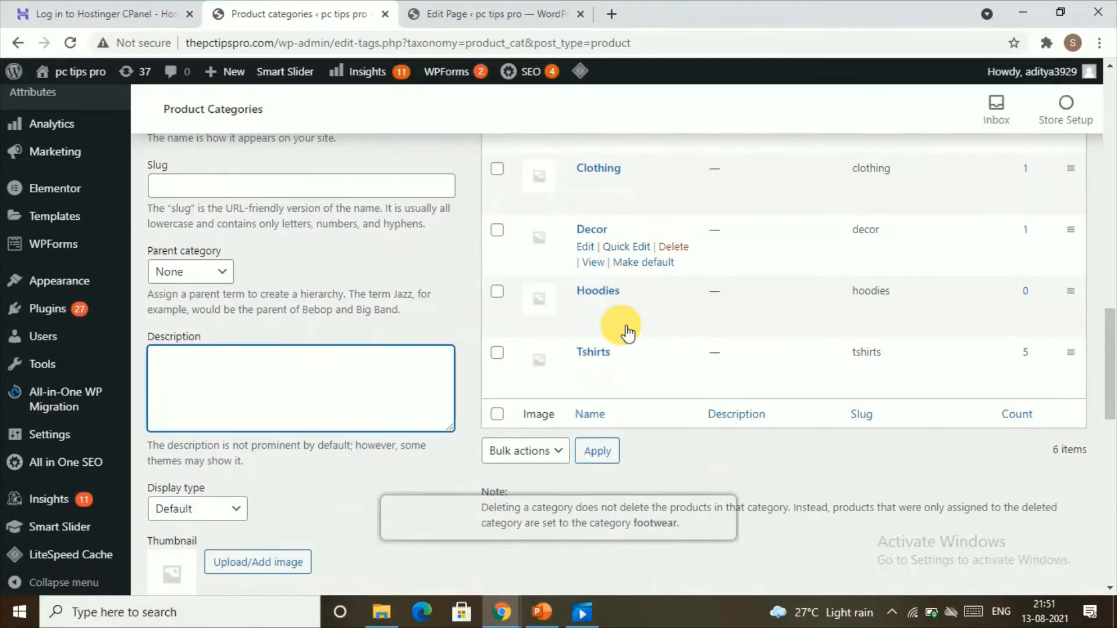
scroll(627, 333, "up", 3)
scroll(622, 433, "down", 2)
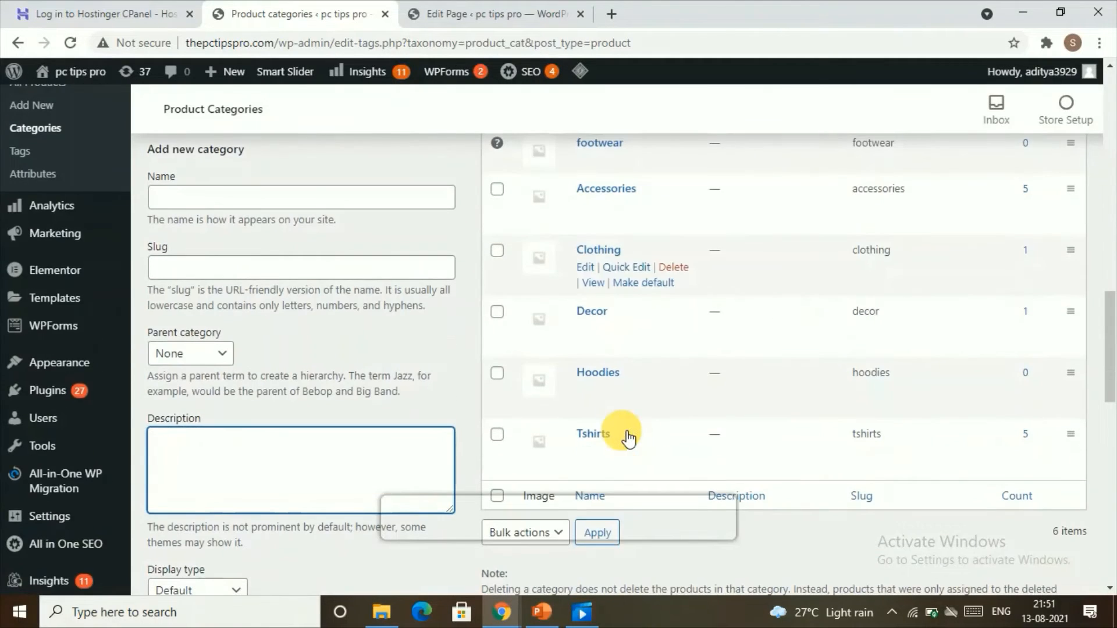
scroll(628, 242, "up", 2)
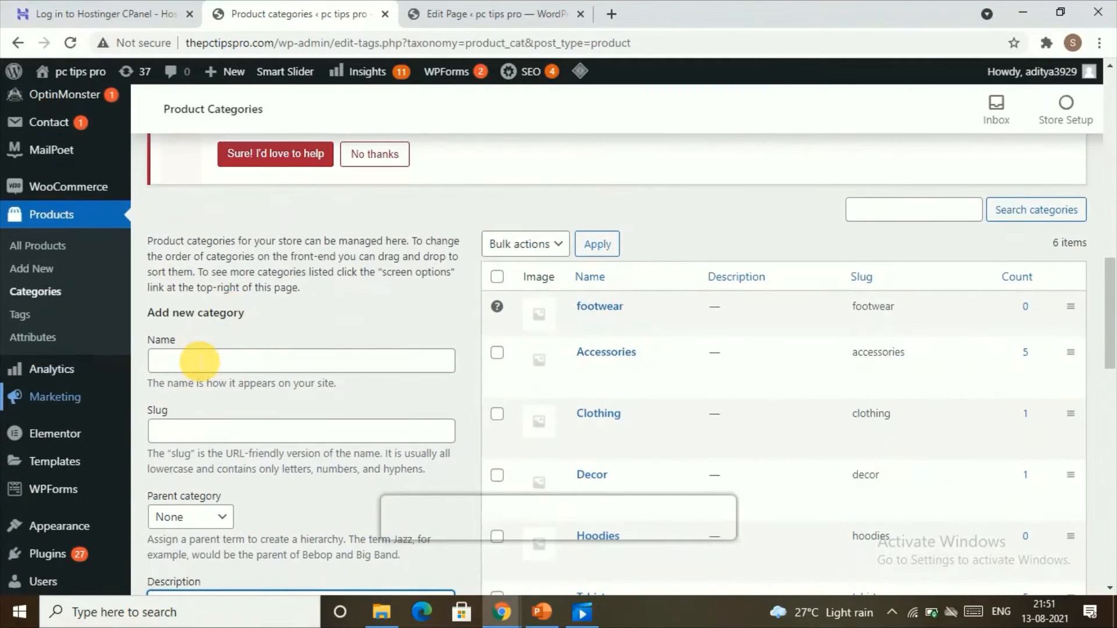
Enter slippers as the new category's name and slippers as its slug.
left_click(199, 361)
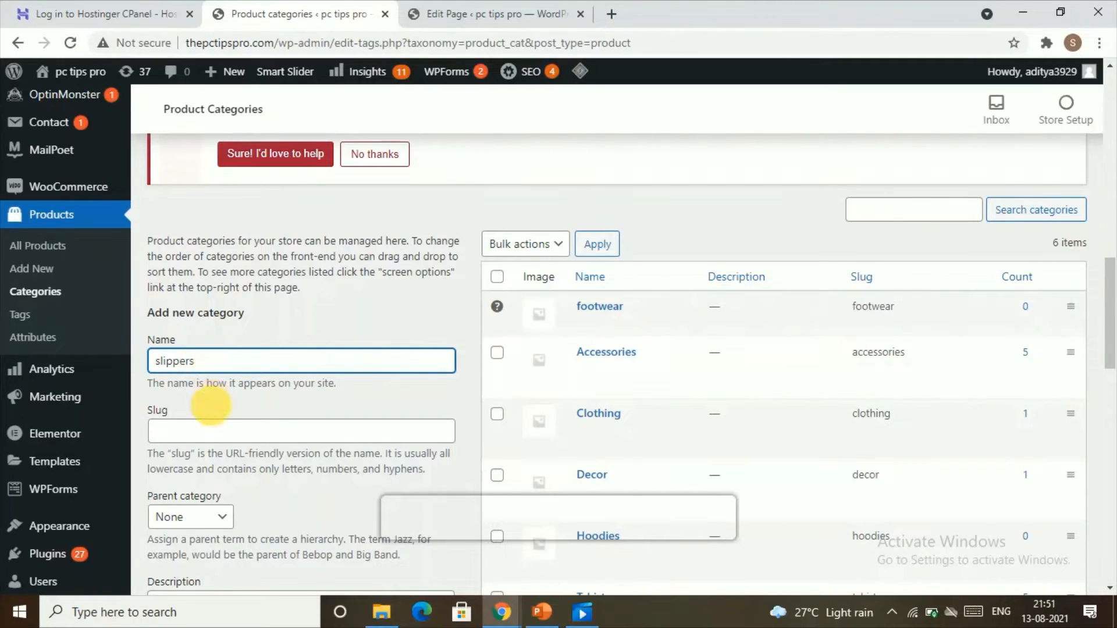
left_click(208, 432)
type("slippers")
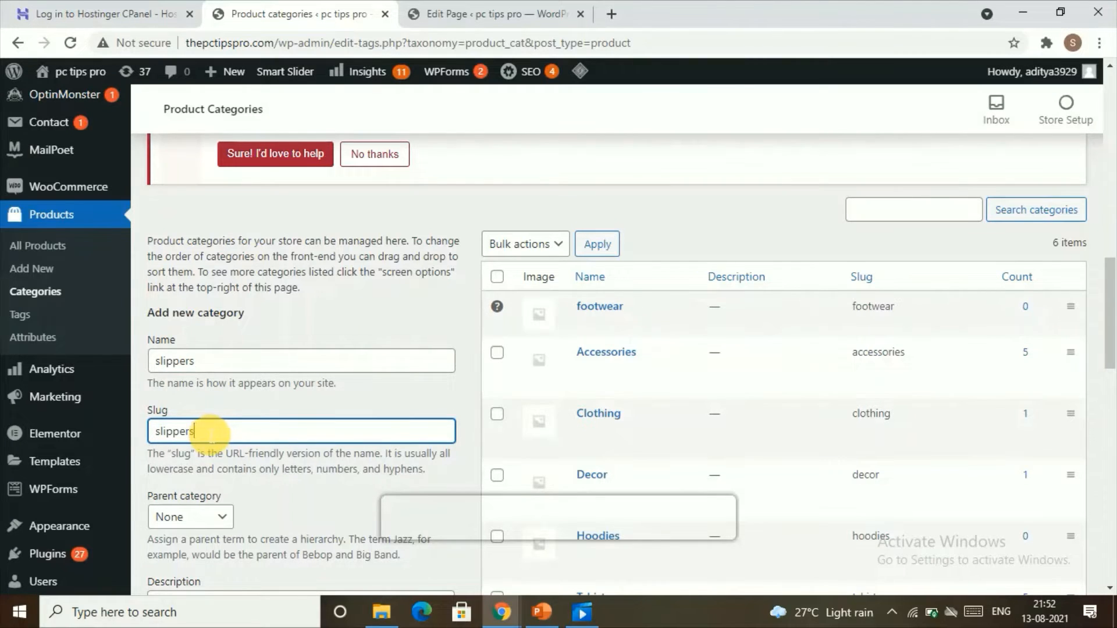
Set the parent category to footwear and add the new slippers category.
scroll(210, 433, "down", 1)
left_click(198, 437)
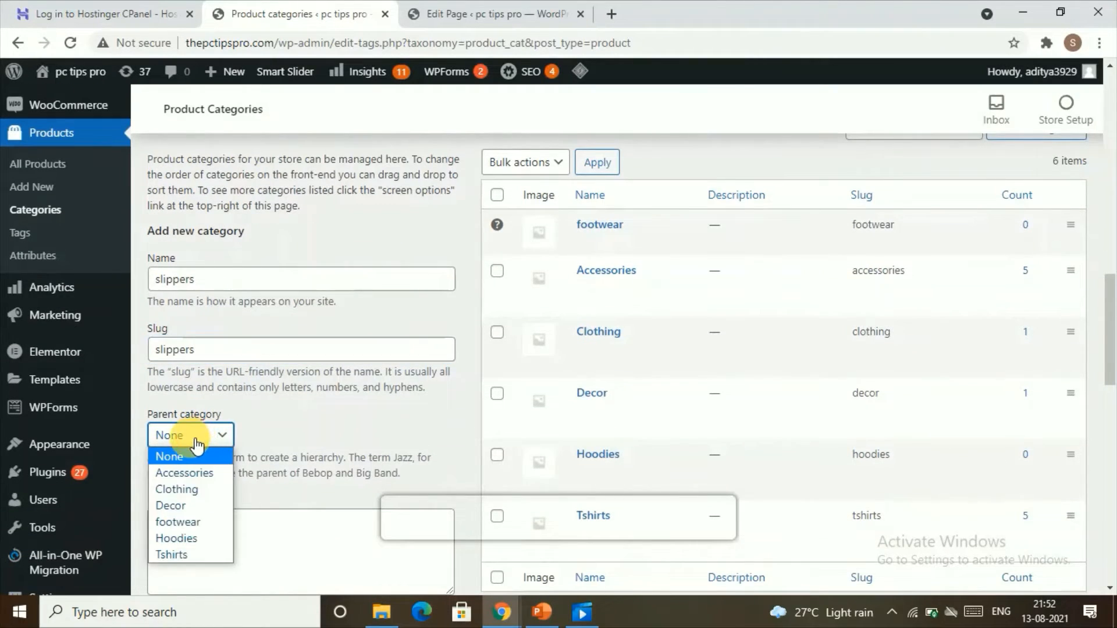
left_click(177, 522)
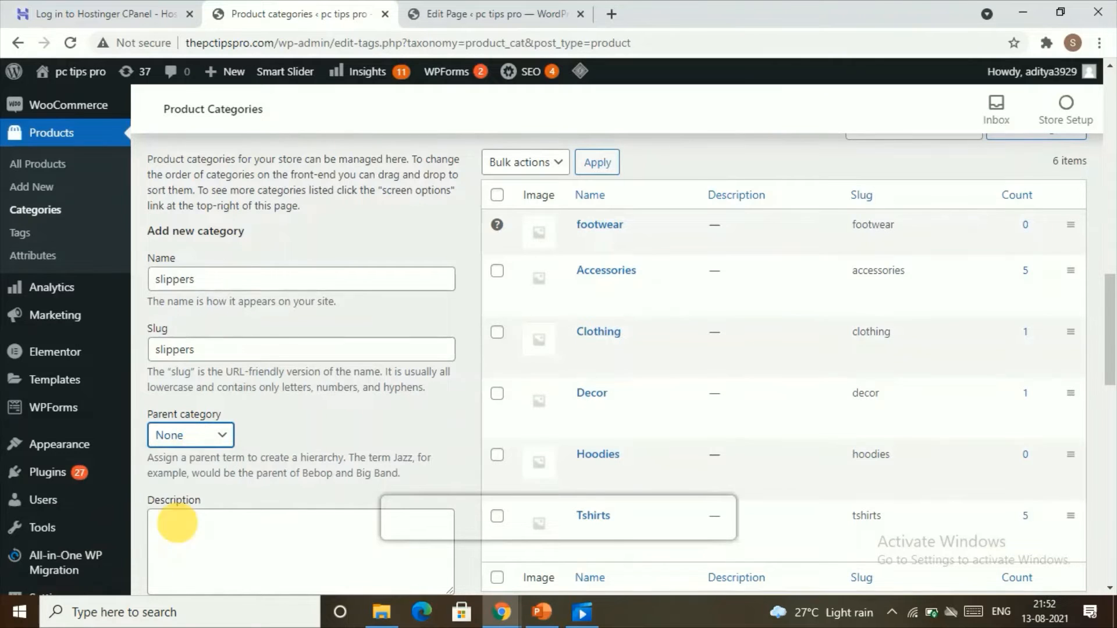
scroll(174, 526, "down", 2)
scroll(235, 580, "down", 1)
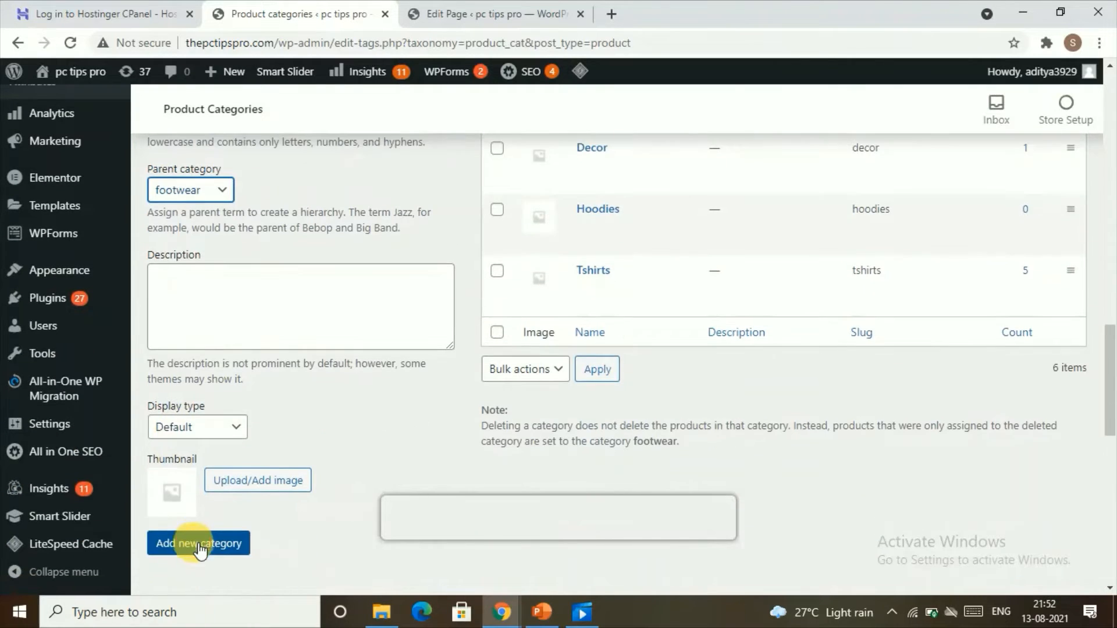
left_click(199, 546)
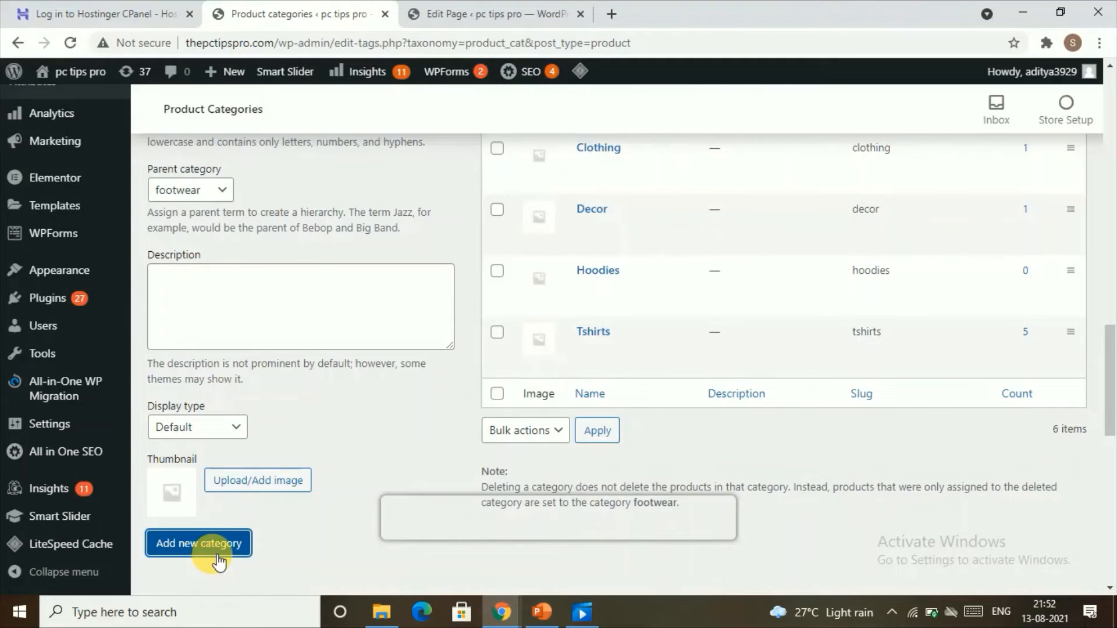
scroll(600, 369, "up", 3)
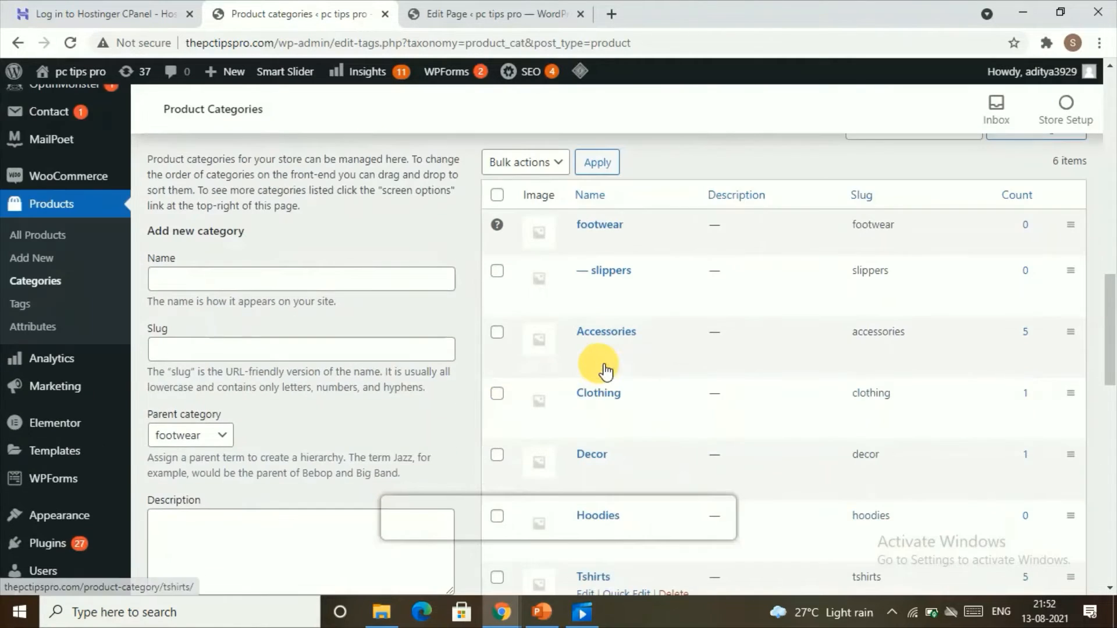
Open the Appearance Menus page.
scroll(250, 407, "down", 4)
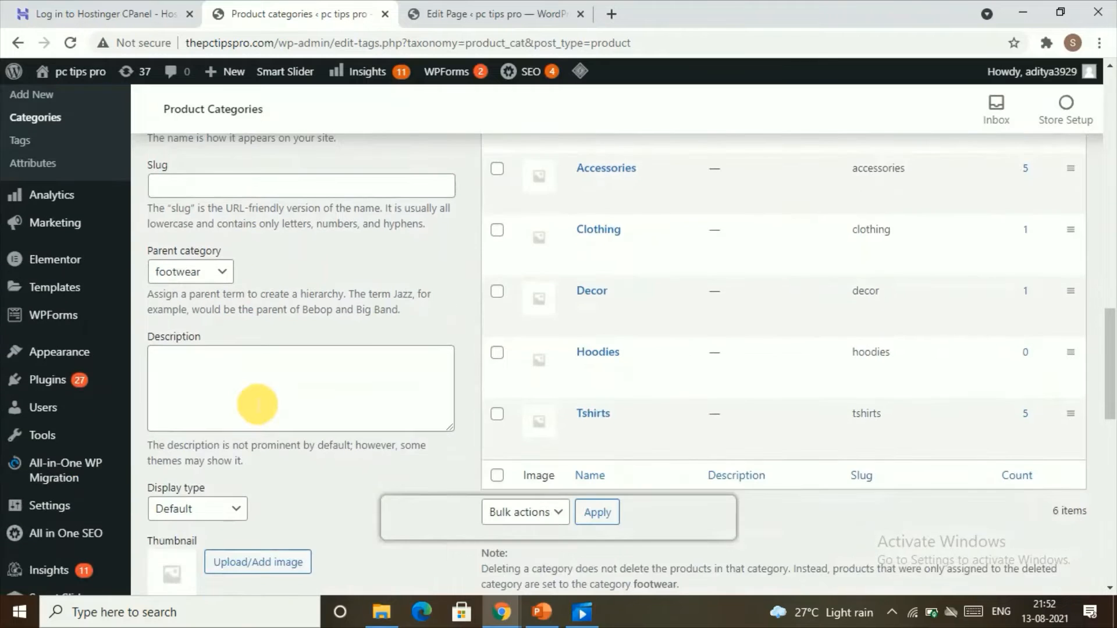
scroll(252, 397, "down", 1)
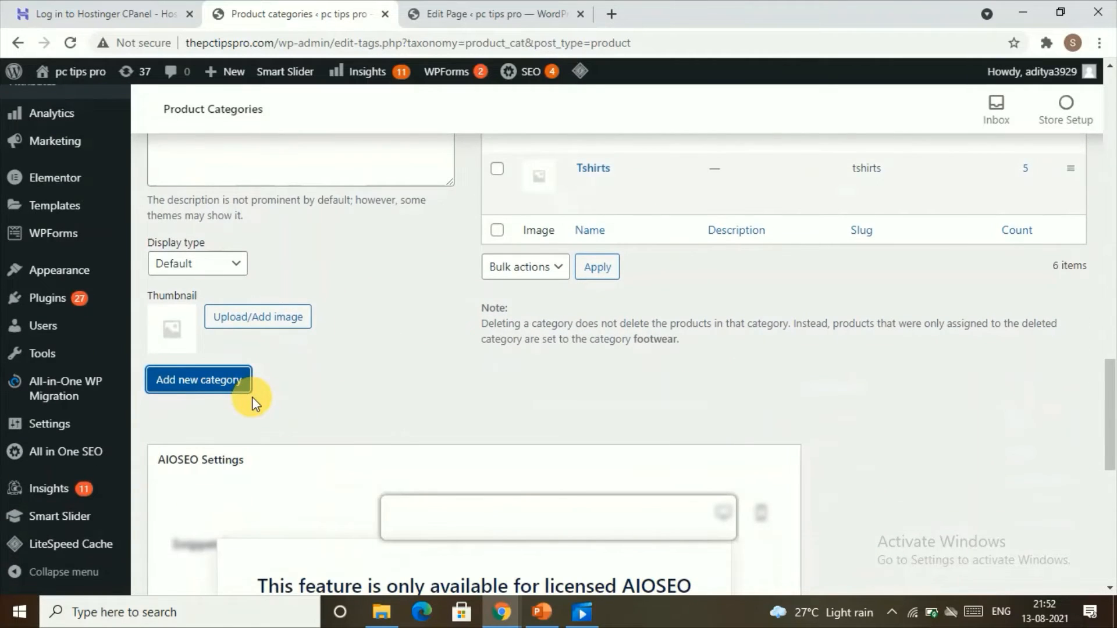
scroll(872, 230, "up", 5)
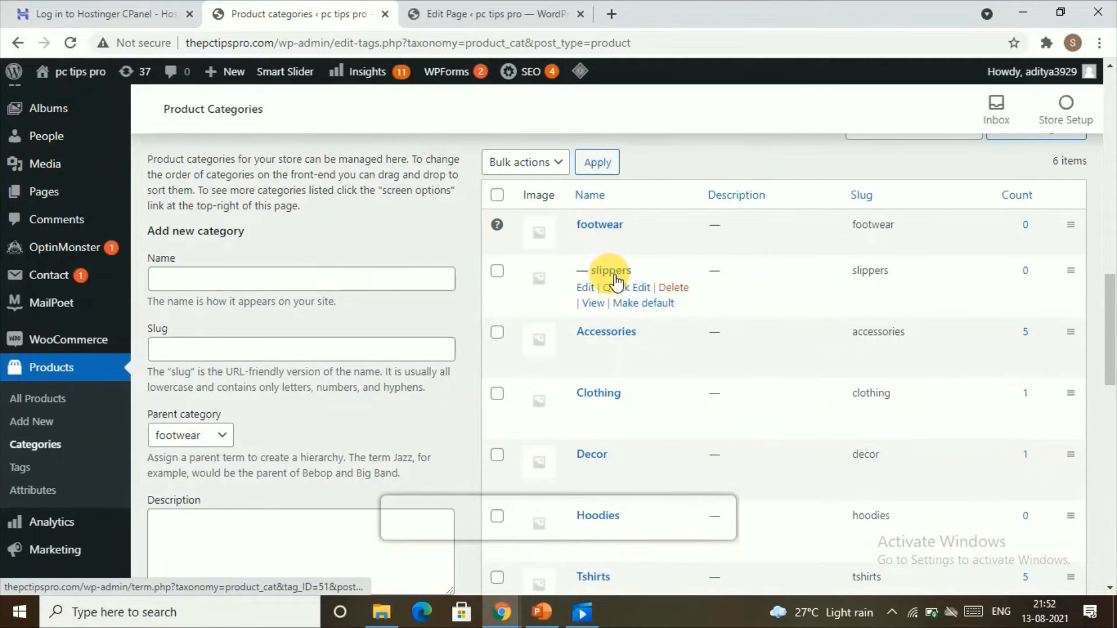
scroll(300, 279, "down", 2)
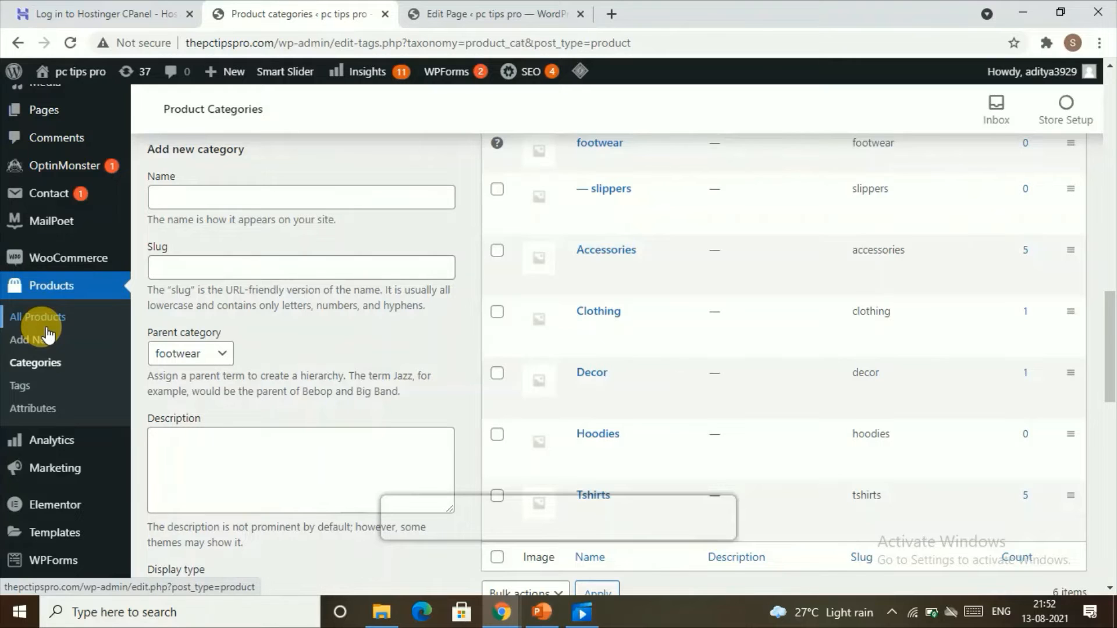
scroll(68, 289, "down", 4)
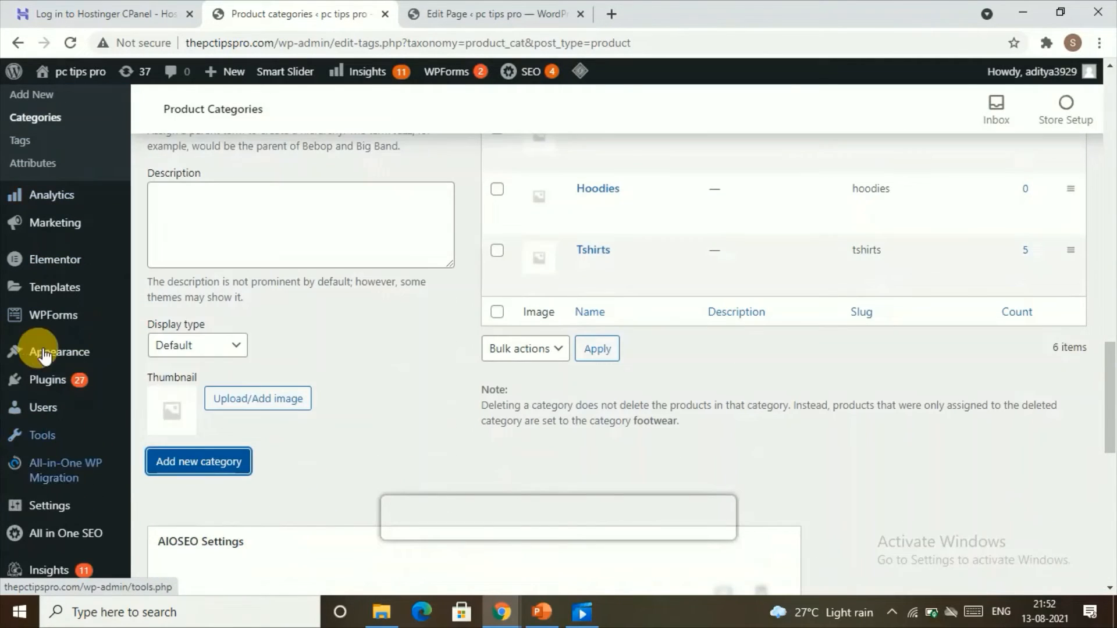
mouse_move(48, 348)
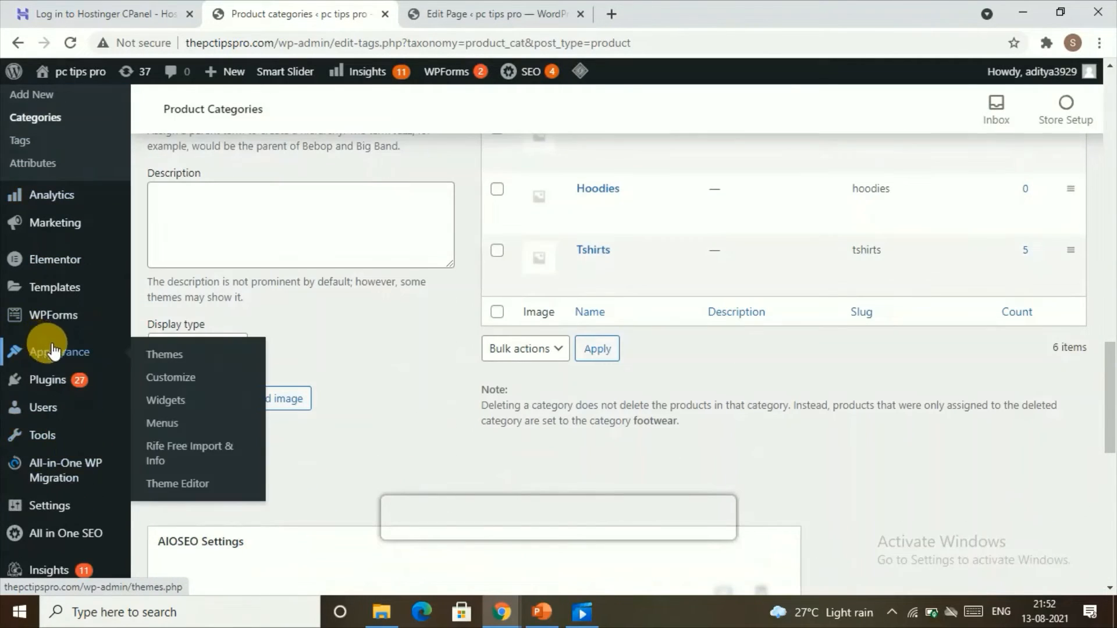
left_click(184, 429)
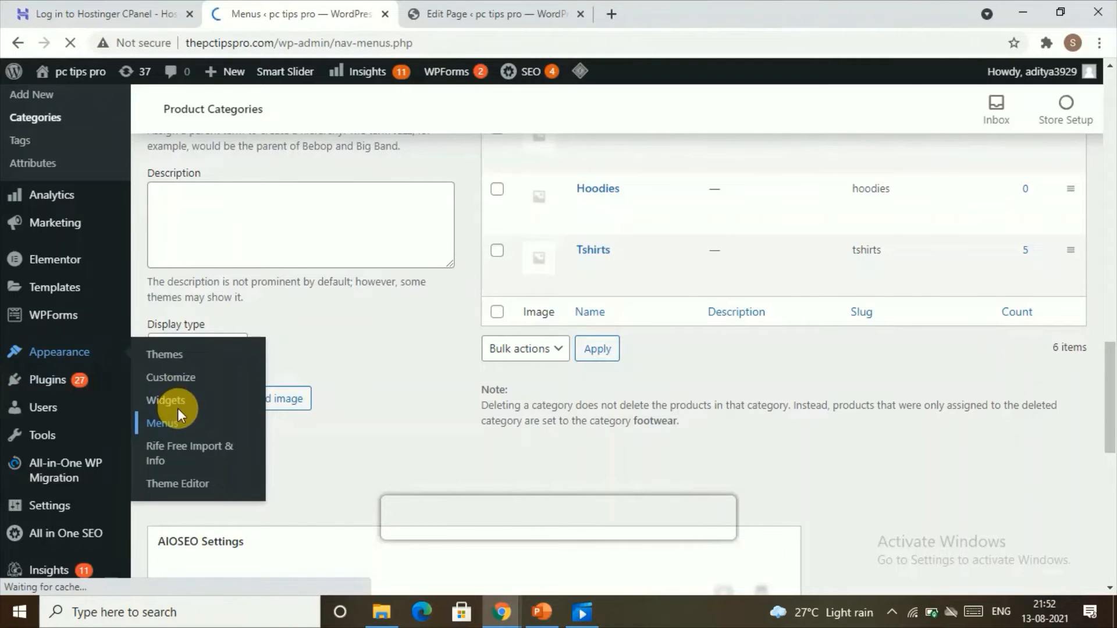
Expand the second Home custom link item in the Main Menu structure to show its settings.
scroll(351, 380, "down", 10)
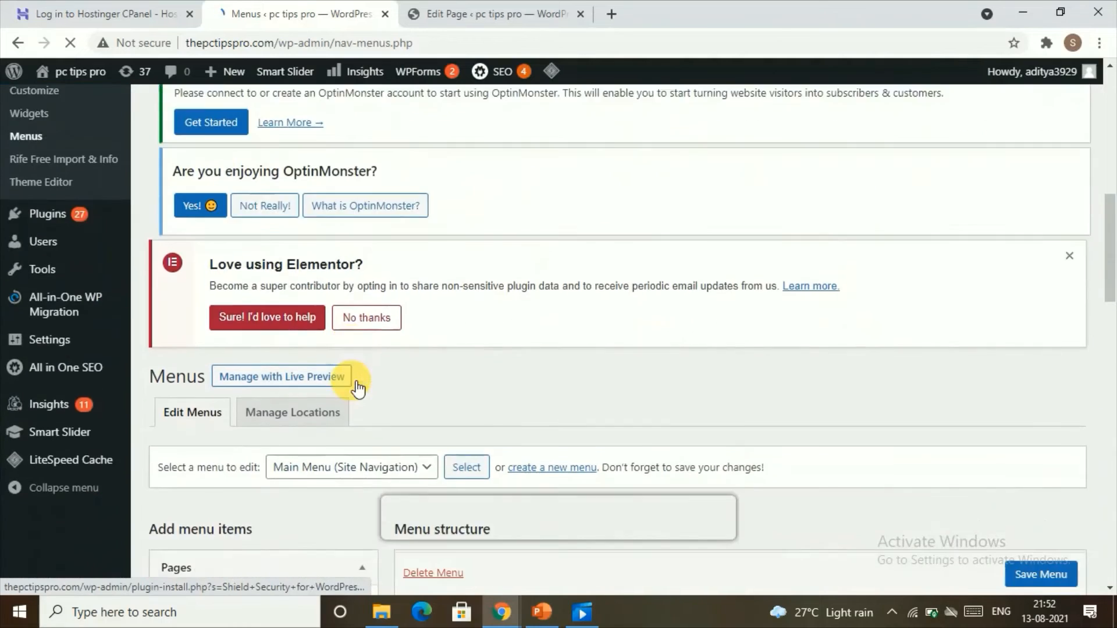
scroll(356, 387, "down", 6)
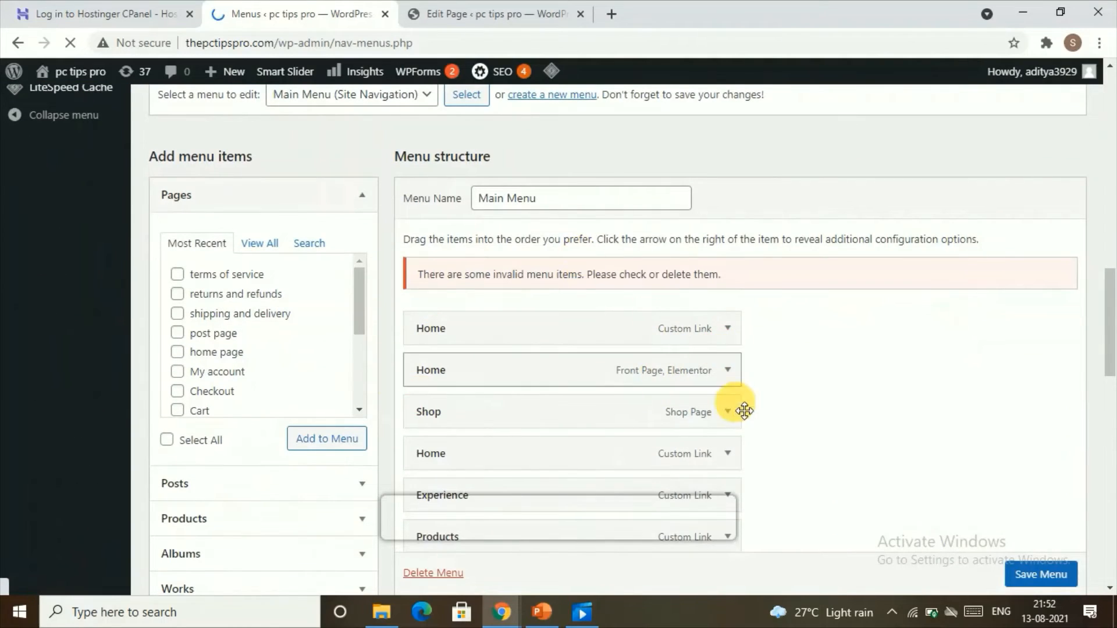
scroll(731, 417, "down", 5)
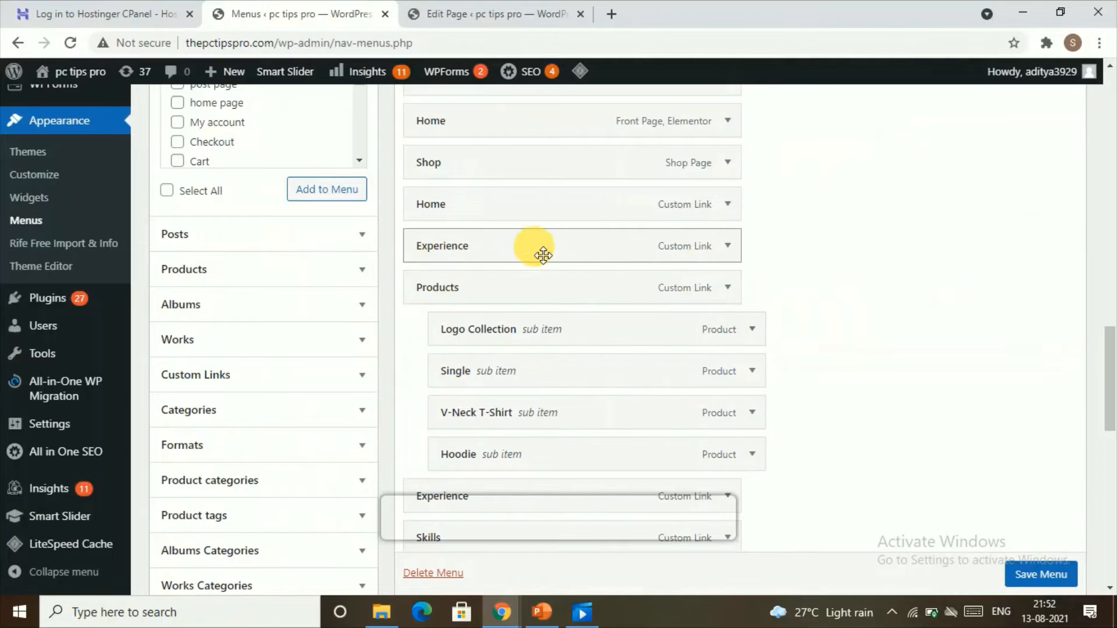
left_click(727, 205)
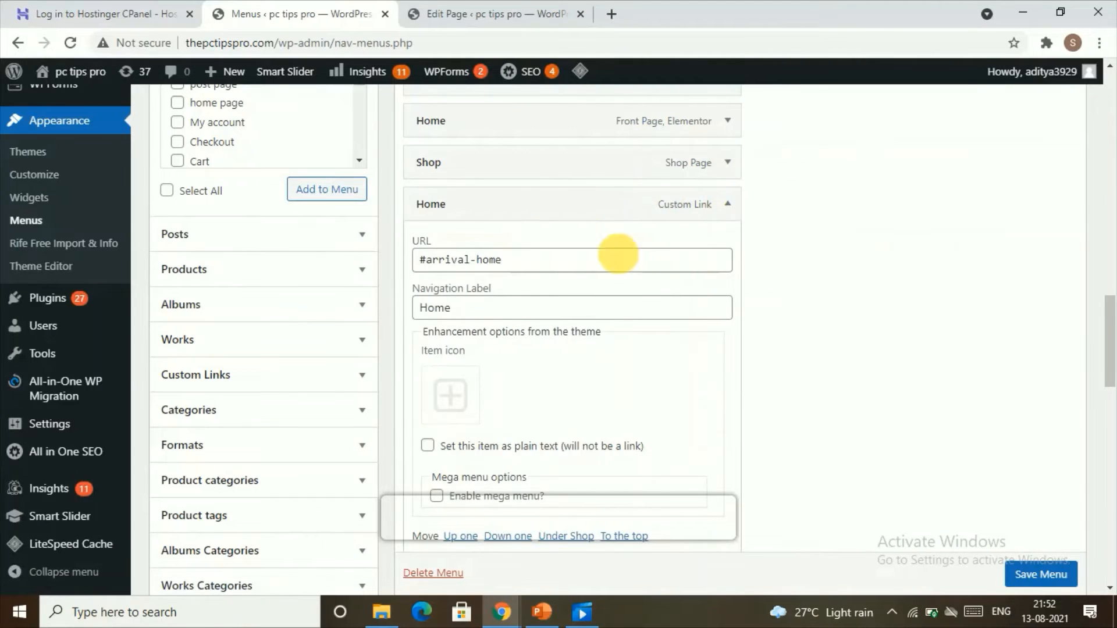
Remove the second Home custom link from the Main Menu structure.
scroll(622, 274, "down", 5)
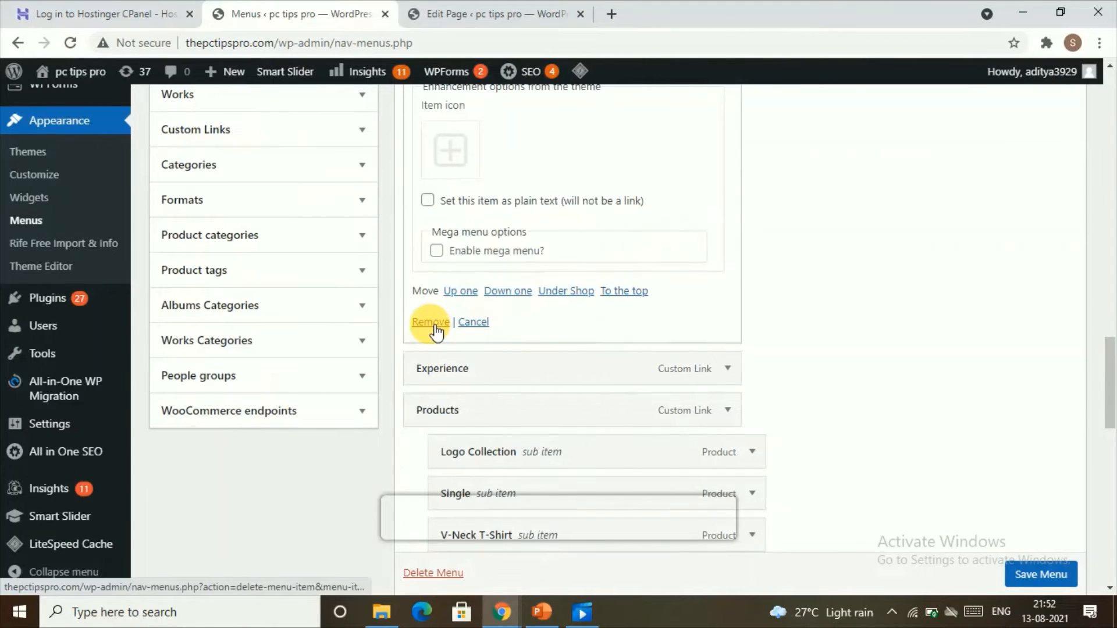
left_click(432, 323)
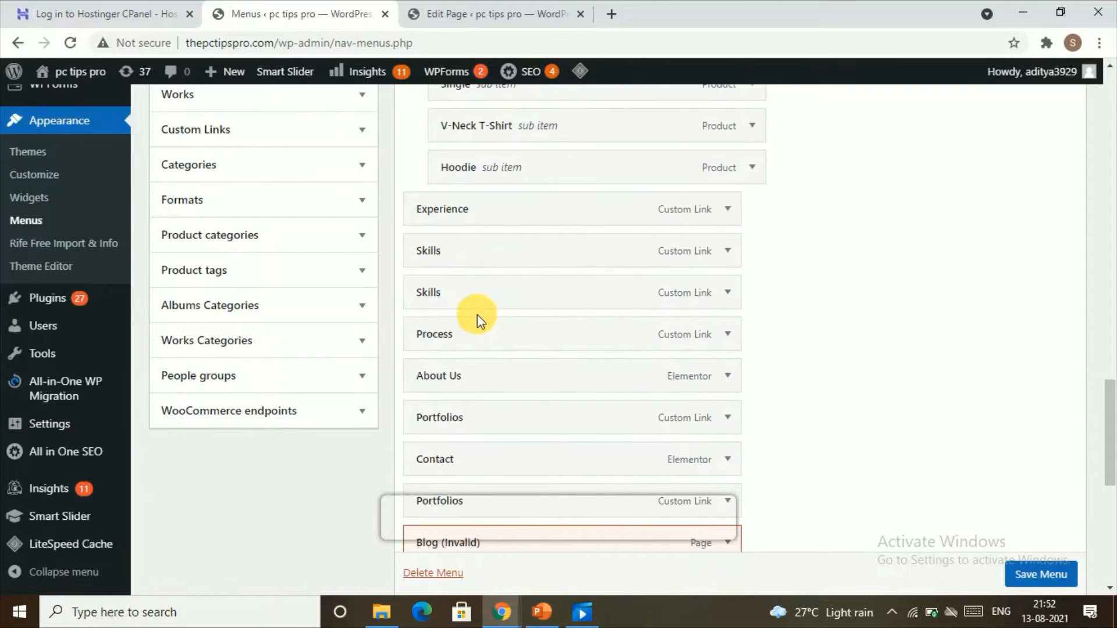
scroll(477, 314, "up", 5)
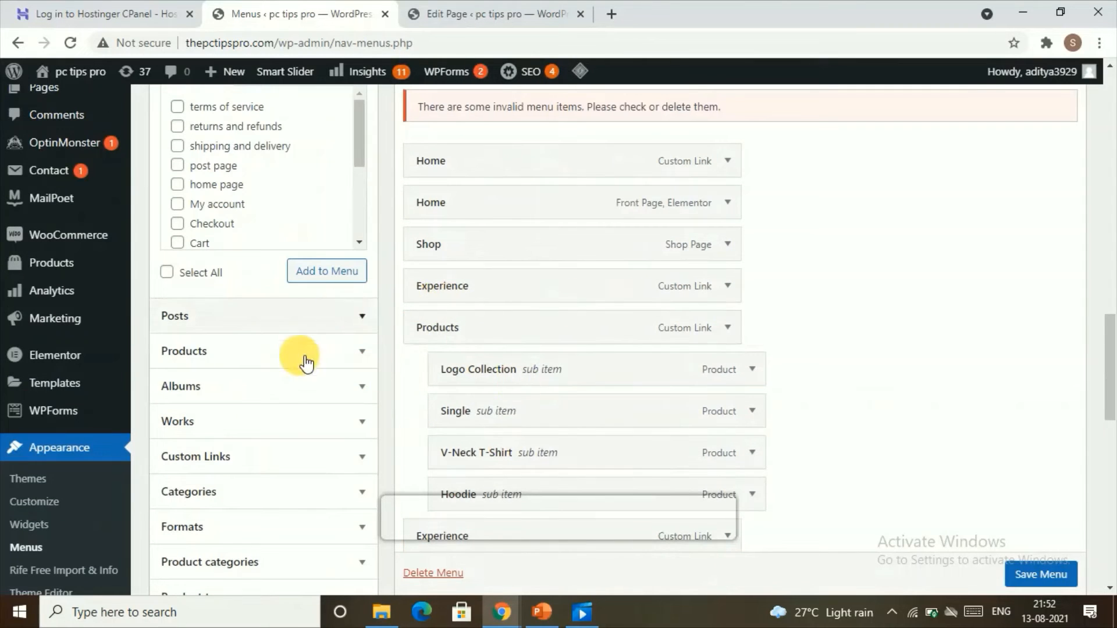
scroll(282, 424, "down", 3)
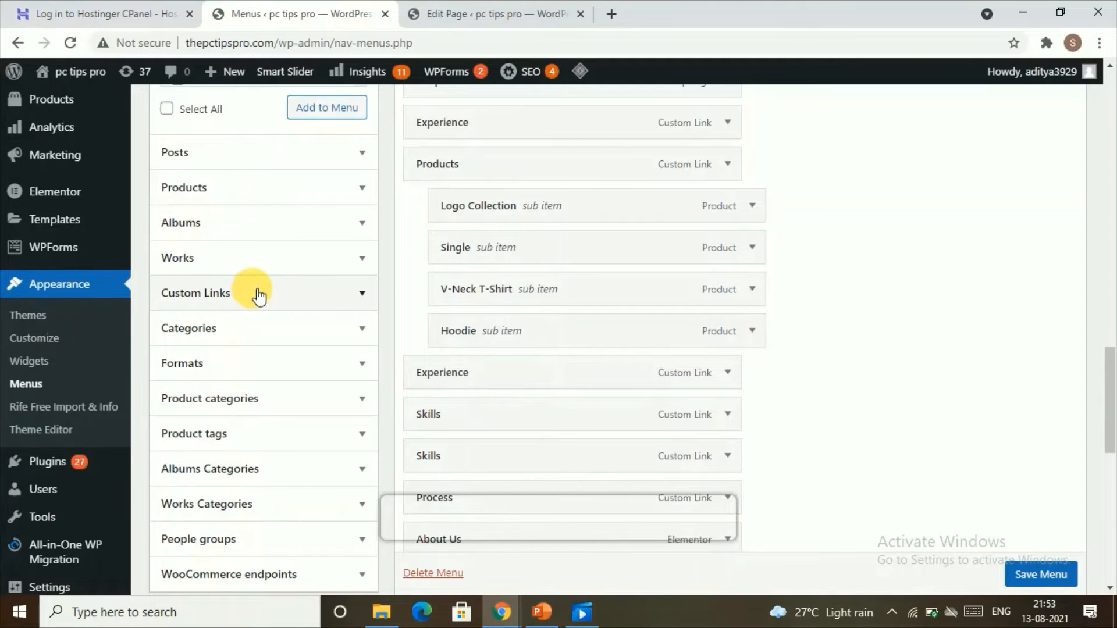
Expand the Custom Links panel and enter footwear as the link text.
left_click(259, 297)
scroll(259, 297, "up", 3)
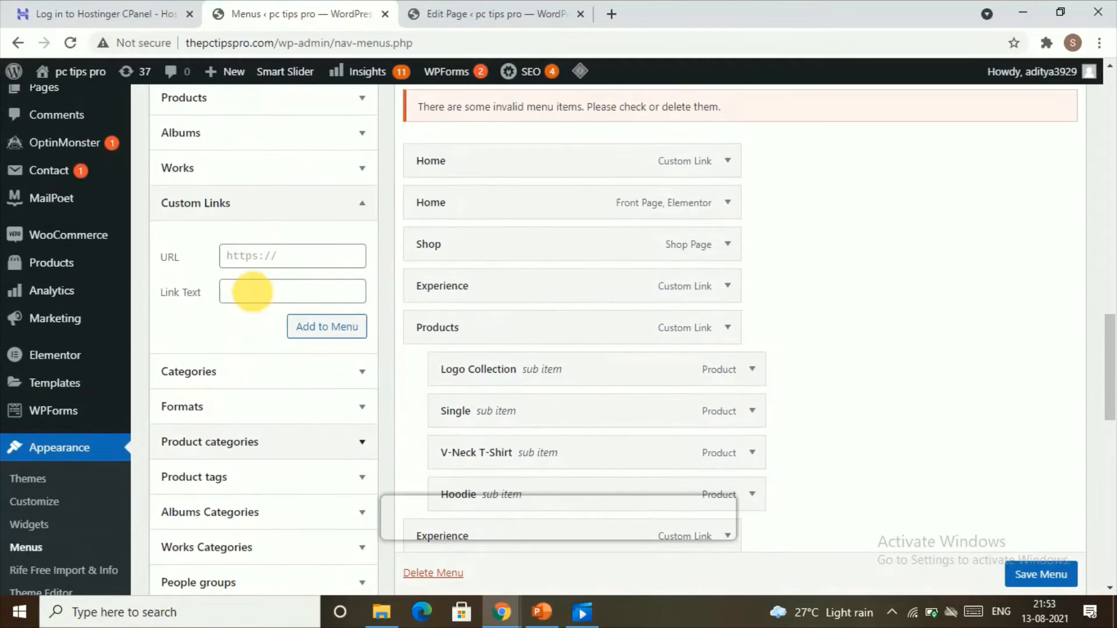
left_click(263, 296)
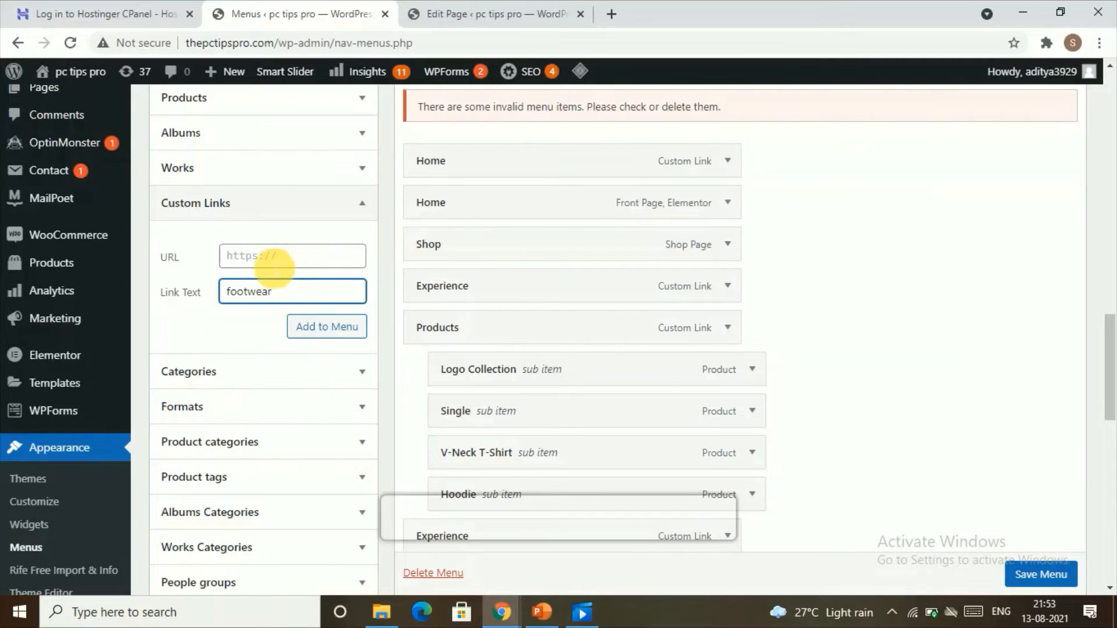
left_click(275, 259)
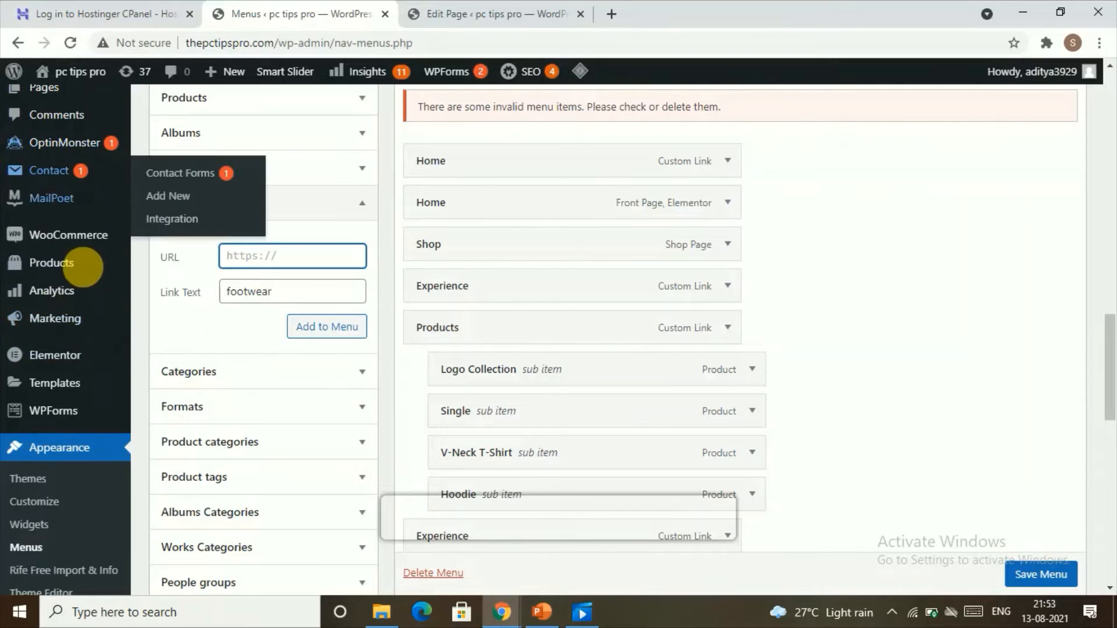
Go to the product categories list and open the footwear category's front-end page in a new tab.
mouse_move(70, 260)
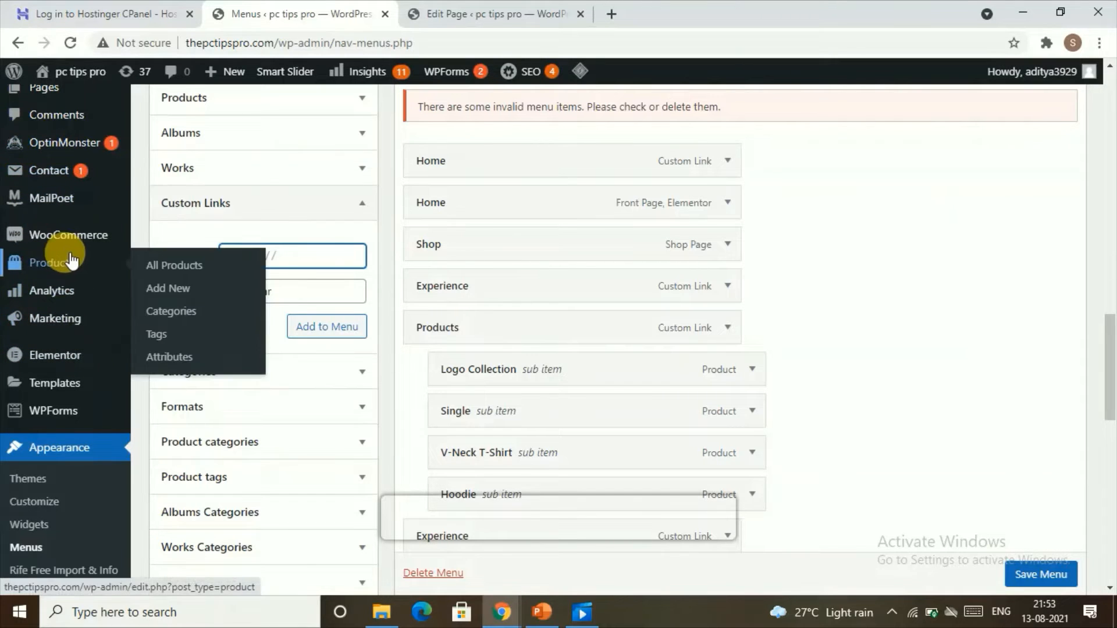
left_click(178, 314)
left_click(629, 140)
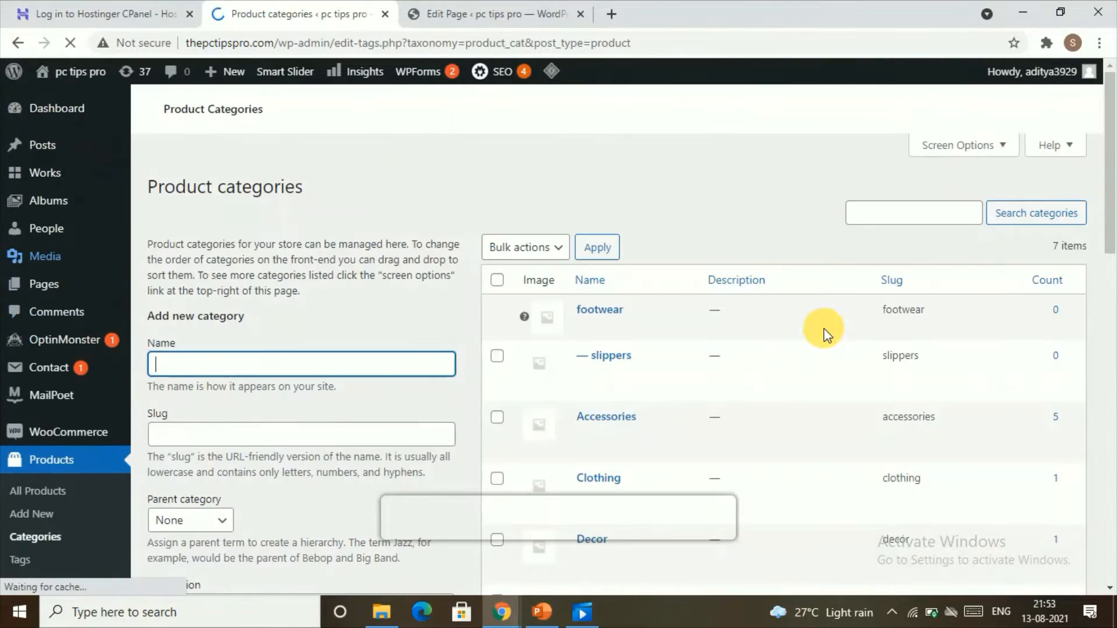
scroll(547, 334, "up", 3)
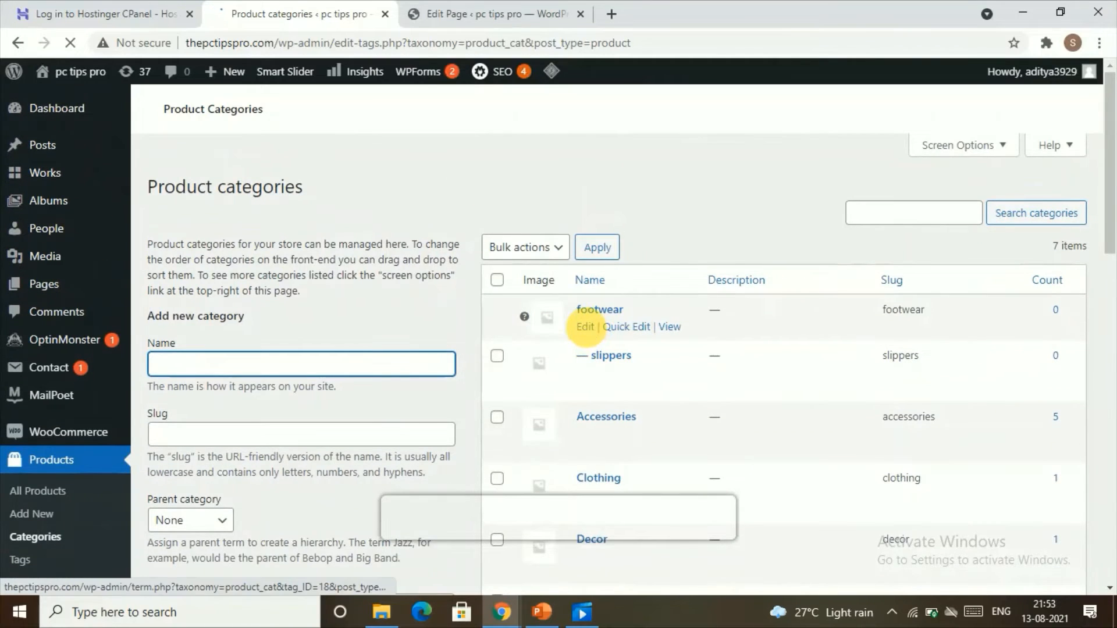
right_click(593, 336)
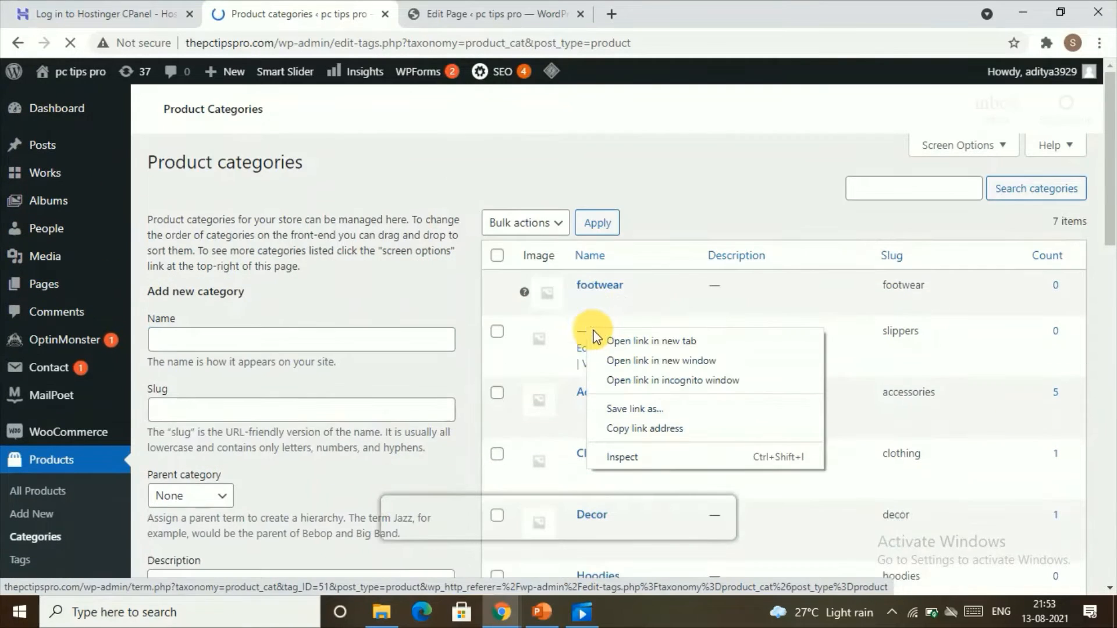
left_click(605, 342)
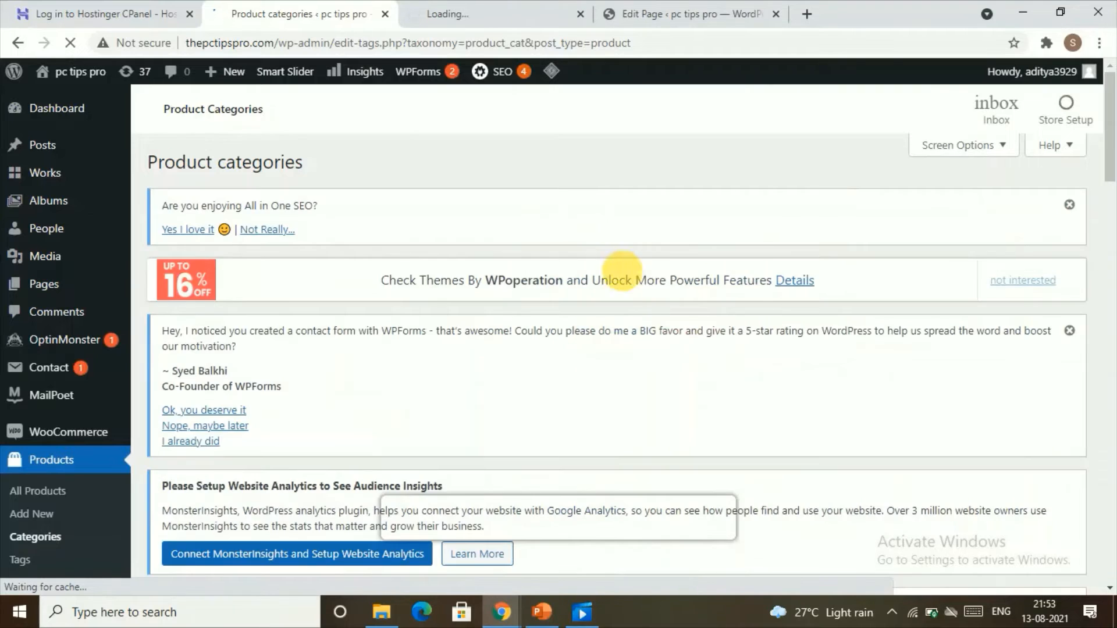
left_click(413, 2)
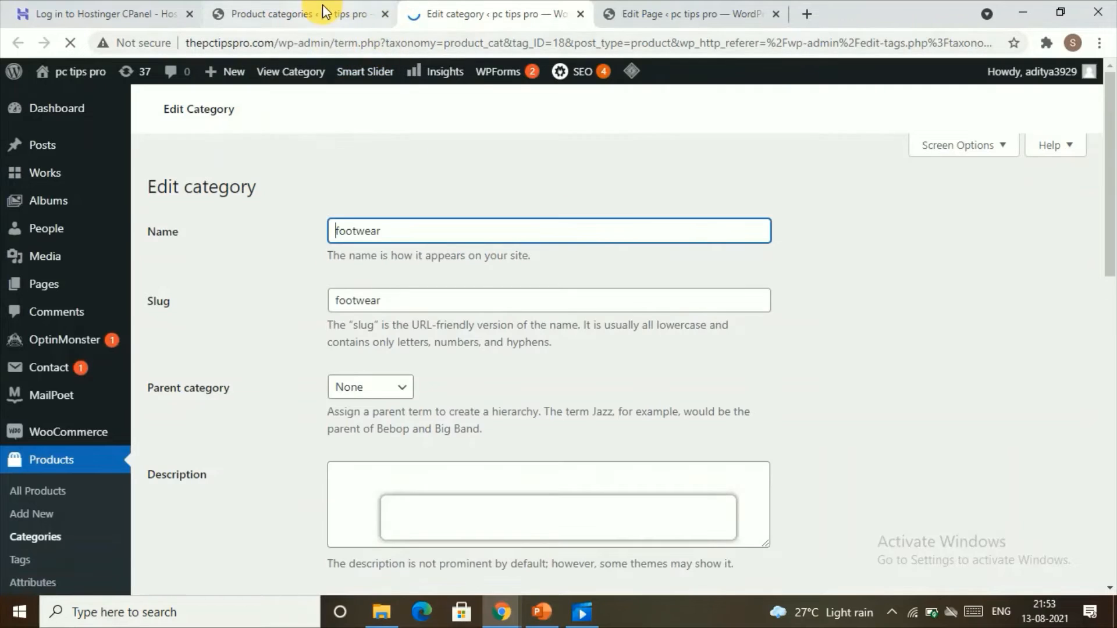
left_click(323, 7)
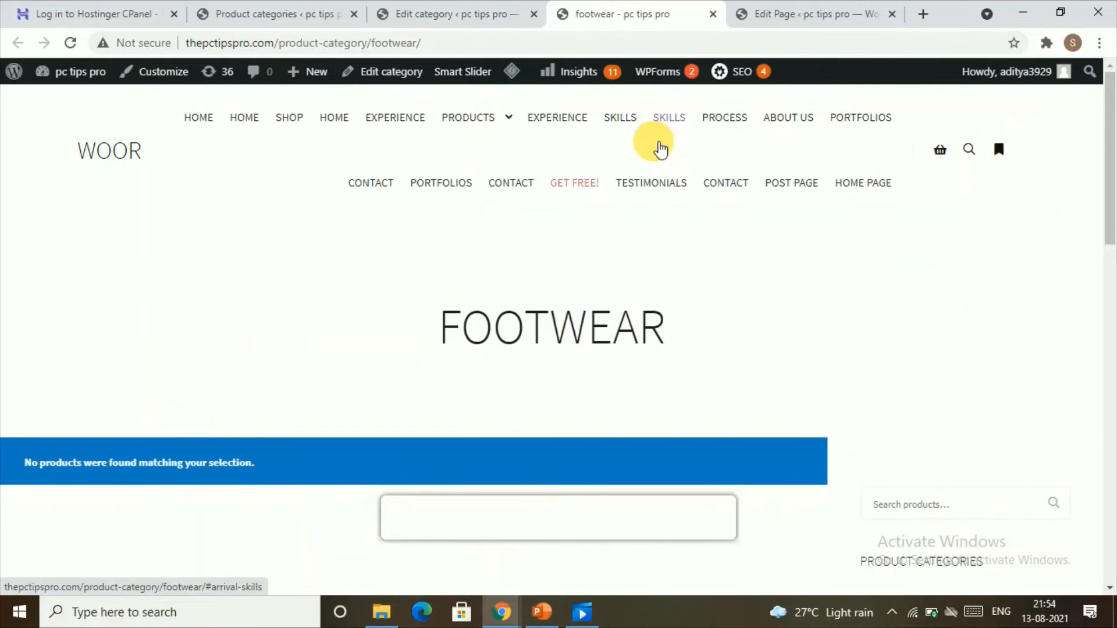
Copy the footwear category page's web address.
left_click(375, 42)
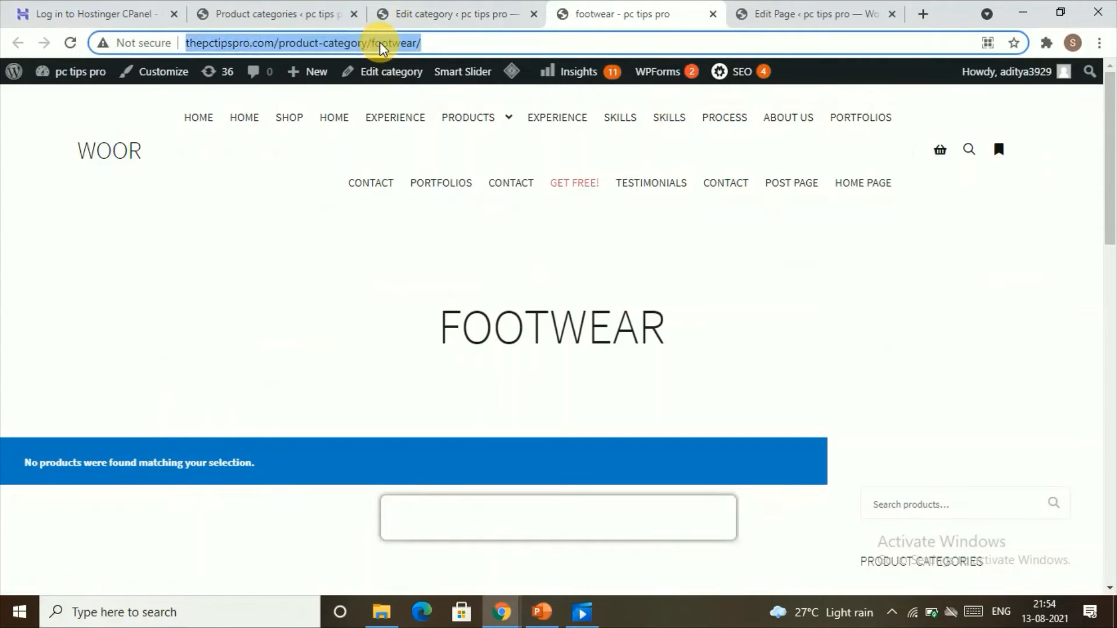
right_click(381, 44)
left_click(401, 132)
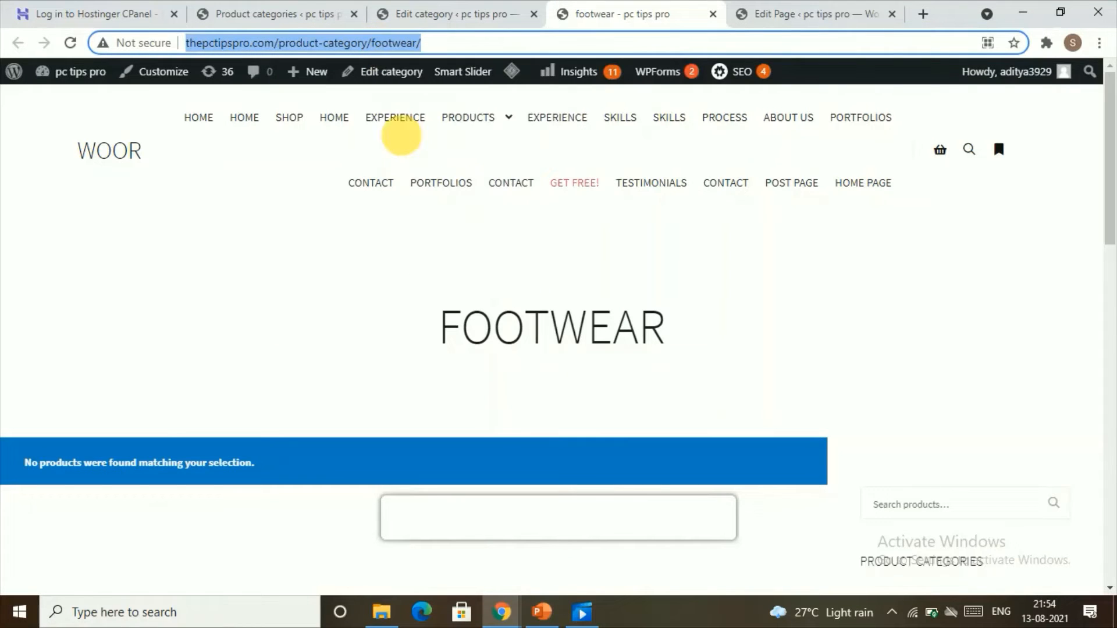
Return to the Appearance Menus page and expand the Custom Links panel again.
left_click(270, 32)
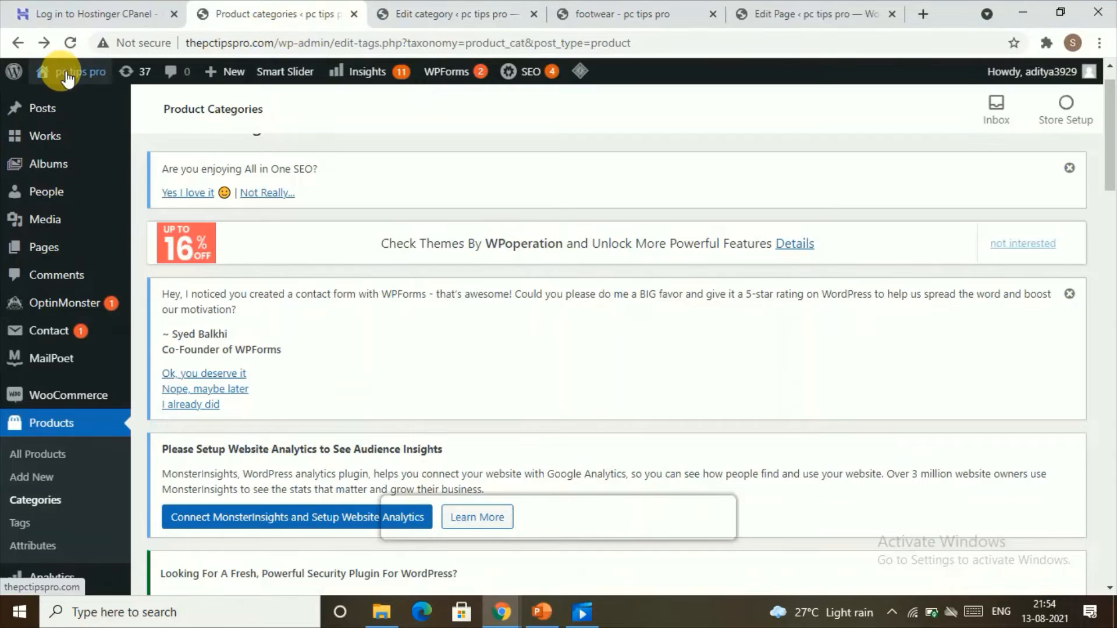
mouse_move(73, 96)
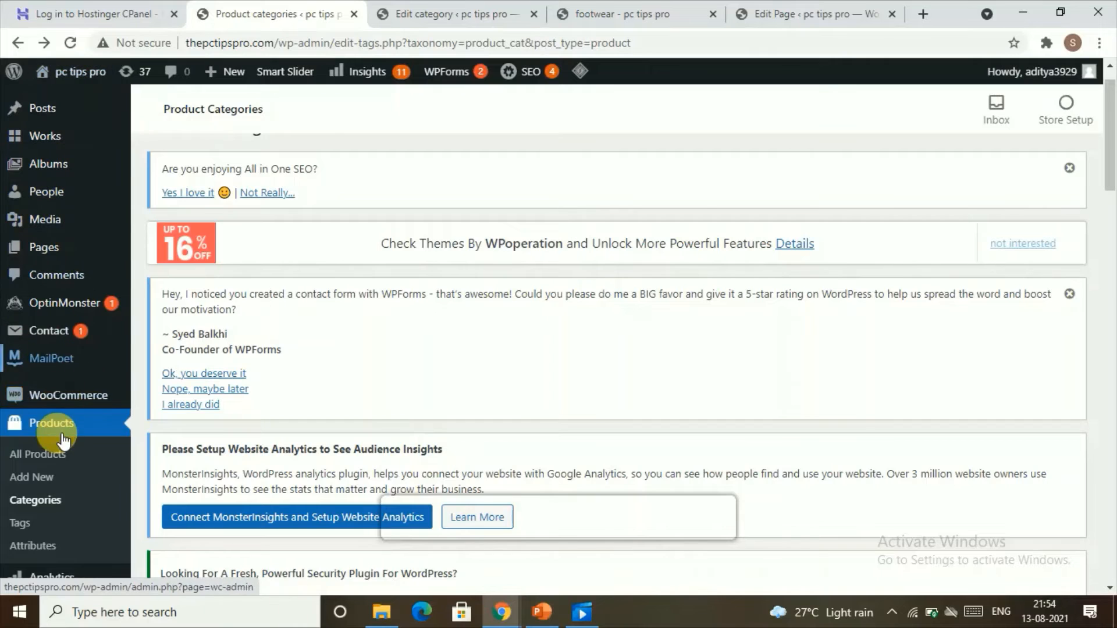
scroll(46, 428, "down", 4)
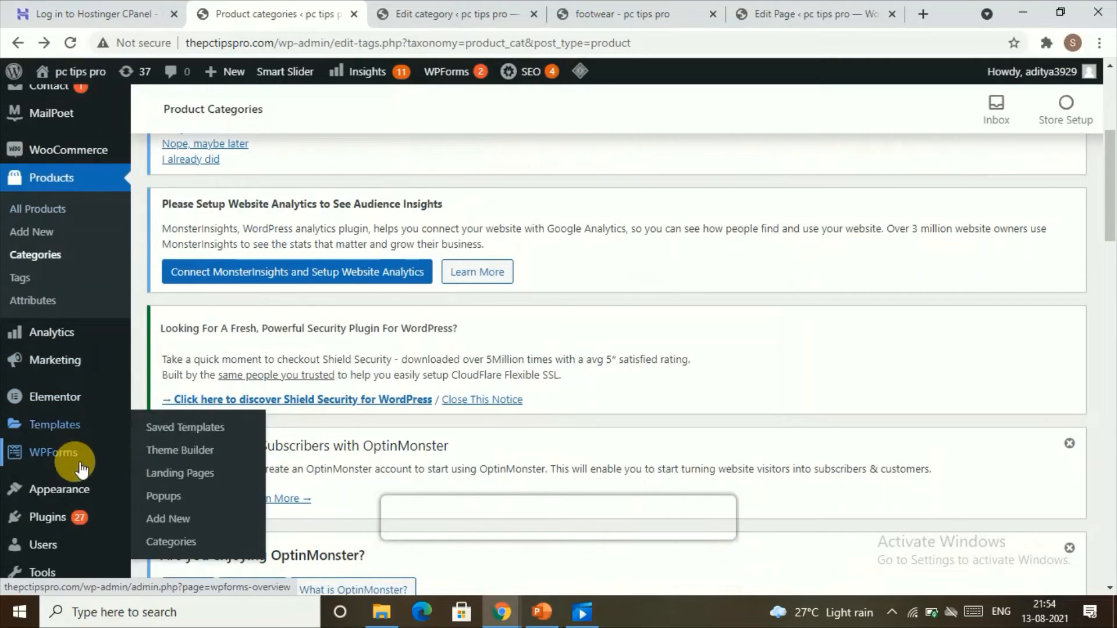
mouse_move(76, 489)
left_click(210, 490)
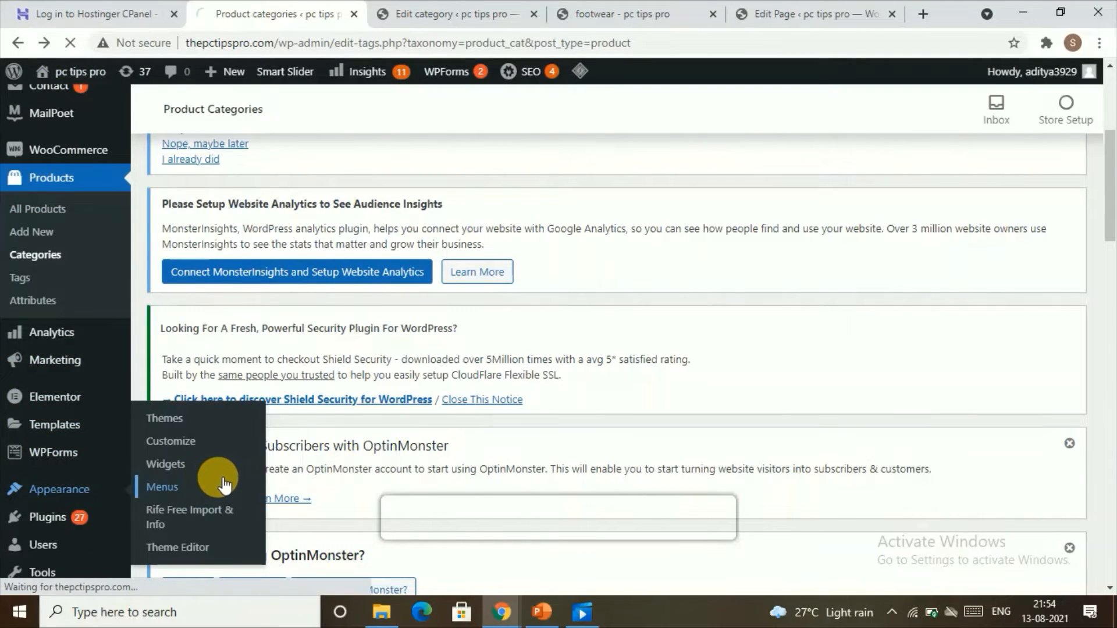
scroll(312, 332, "down", 3)
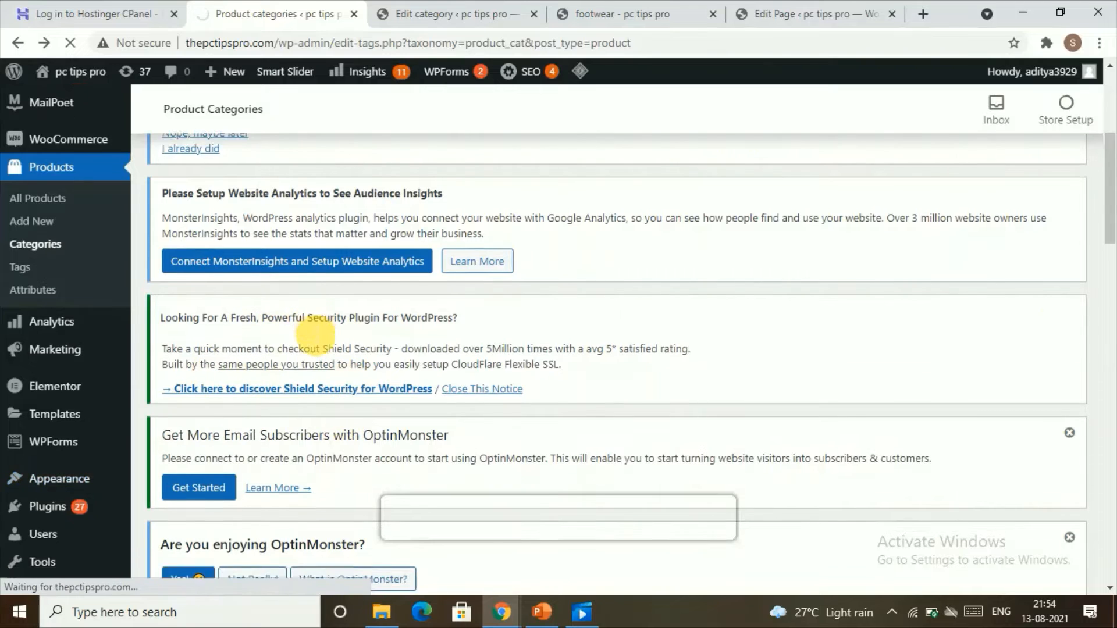
scroll(374, 338, "down", 4)
scroll(372, 339, "down", 10)
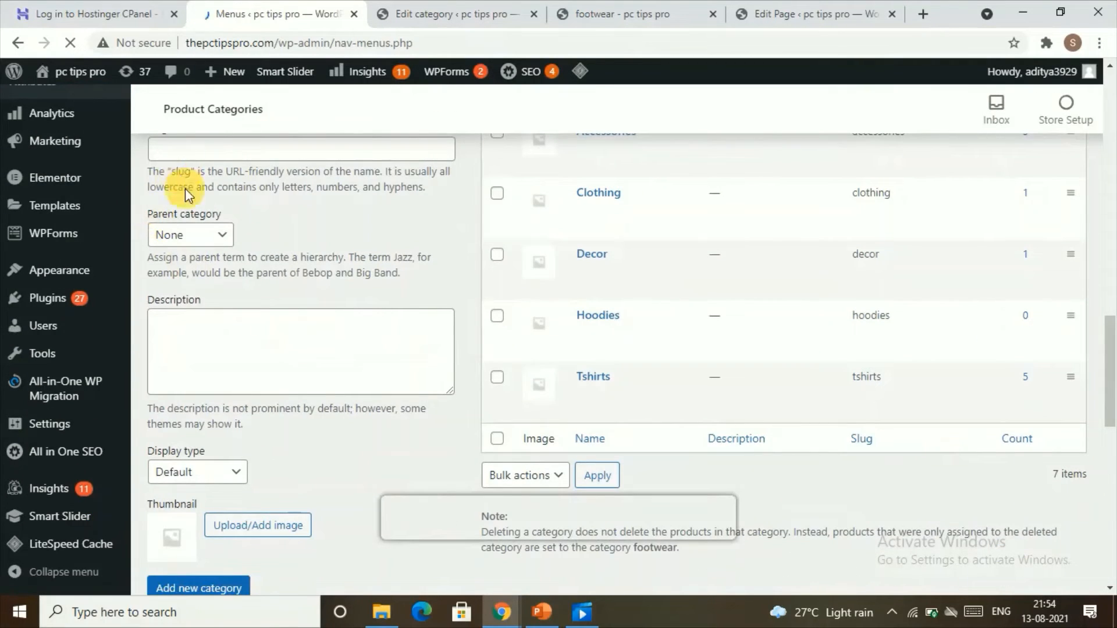
scroll(379, 279, "down", 12)
scroll(269, 392, "down", 10)
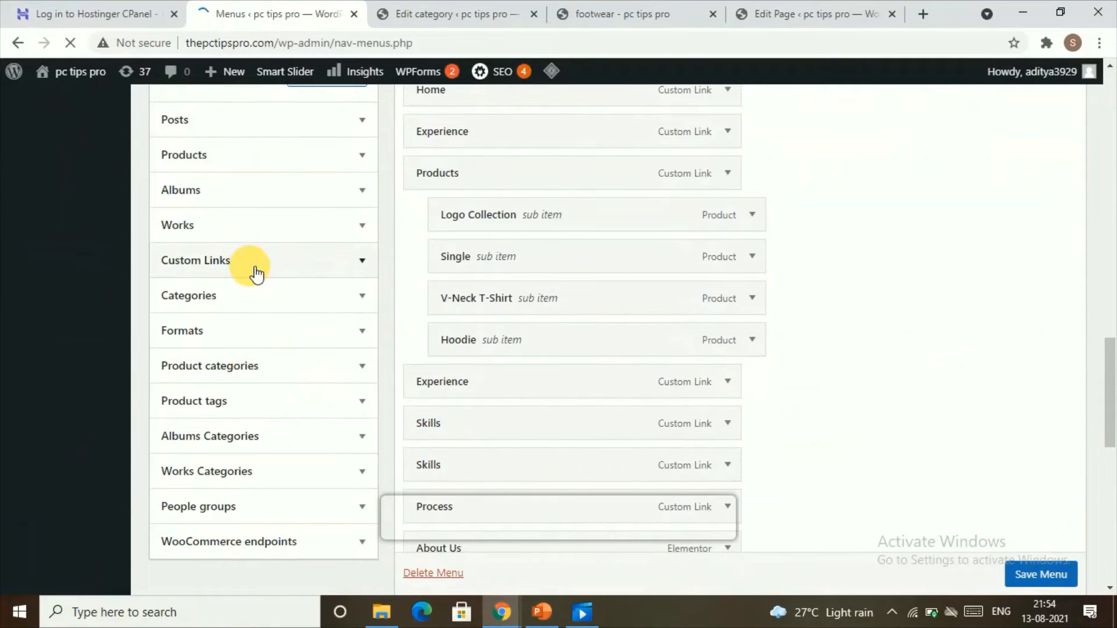
left_click(362, 260)
Paste the footwear category address as the custom link URL and add the footwear link to the menu.
scroll(317, 232, "up", 4)
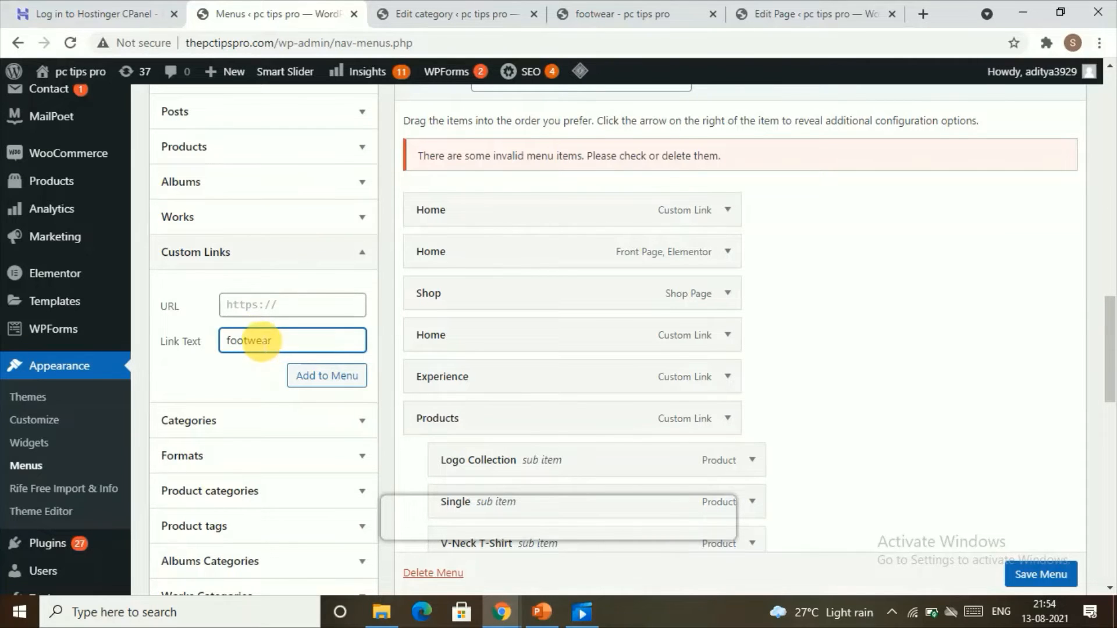
right_click(235, 304)
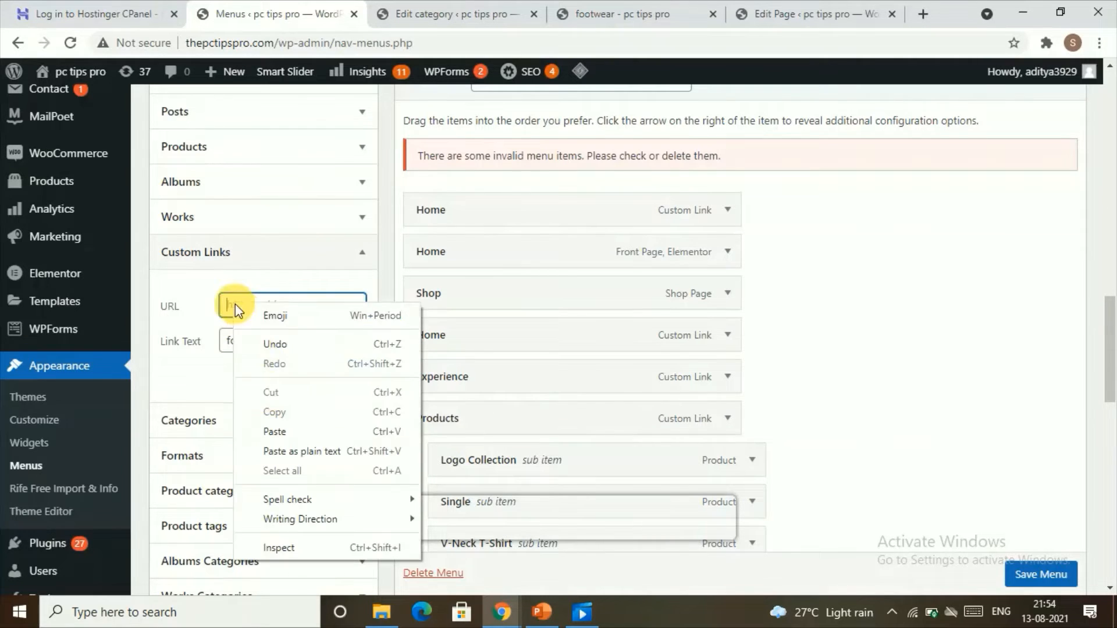
left_click(278, 451)
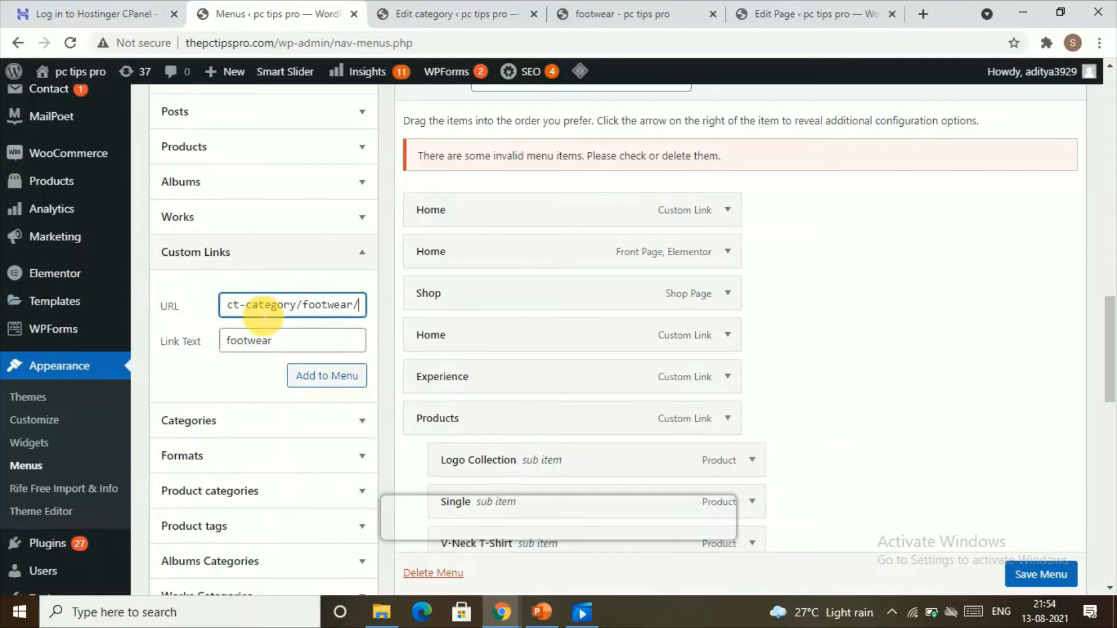
left_click(259, 310)
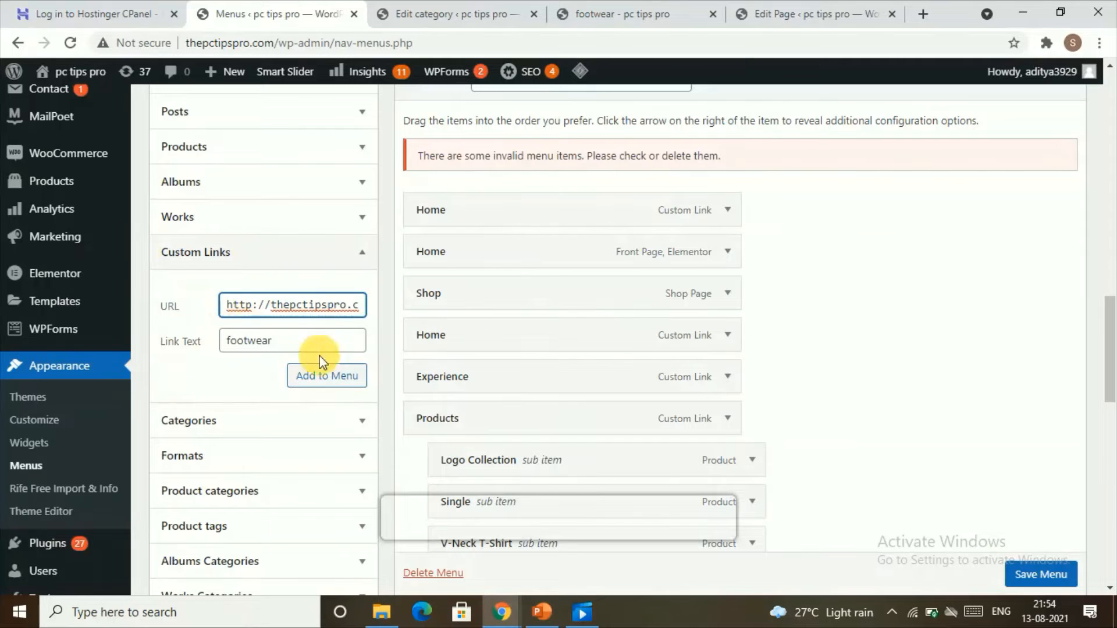
left_click(329, 377)
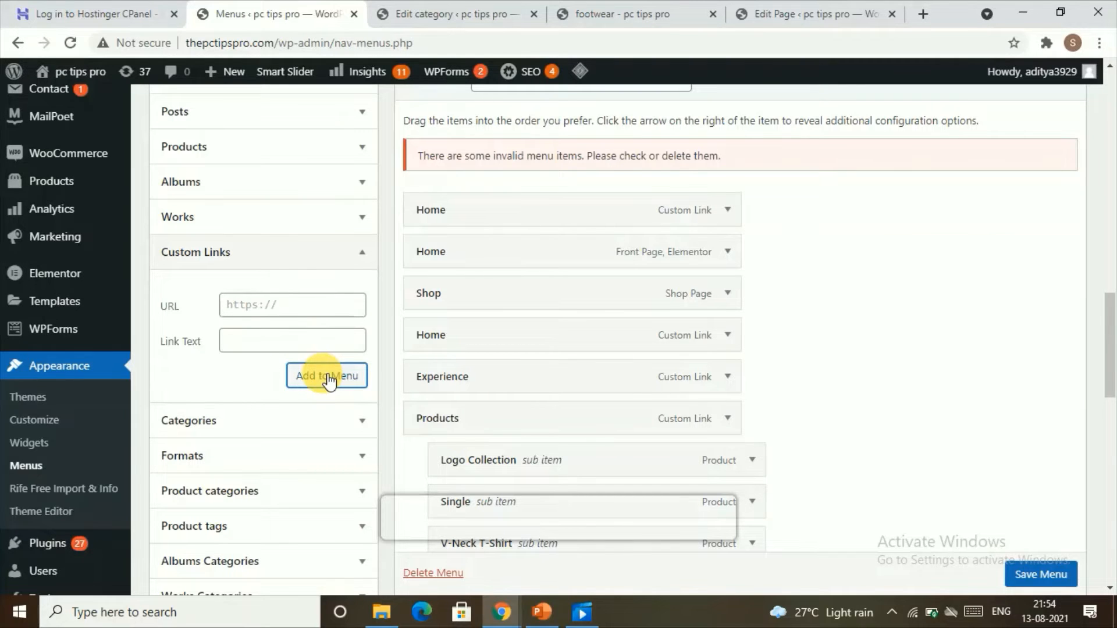
Scroll through the Main Menu structure to check the newly added footwear item.
scroll(532, 392, "down", 10)
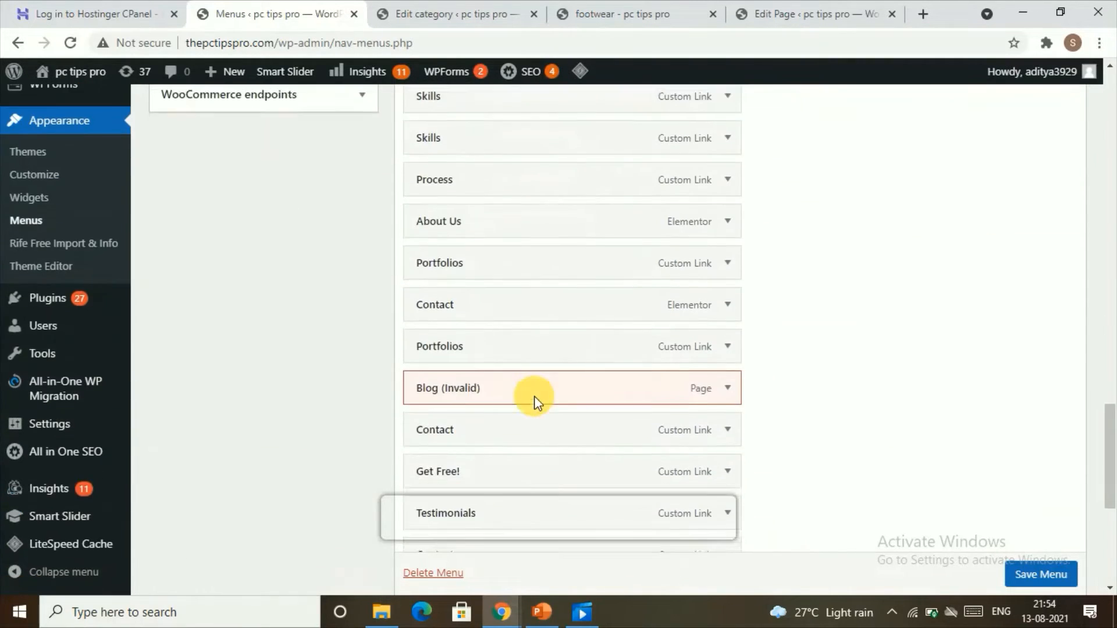
scroll(534, 401, "down", 6)
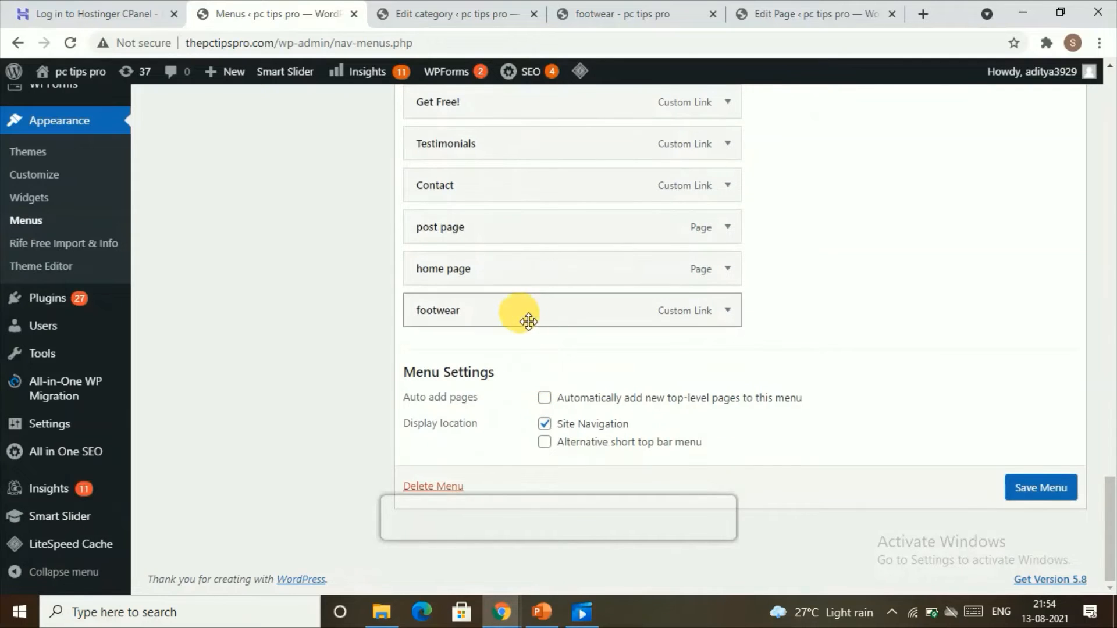
scroll(491, 311, "up", 12)
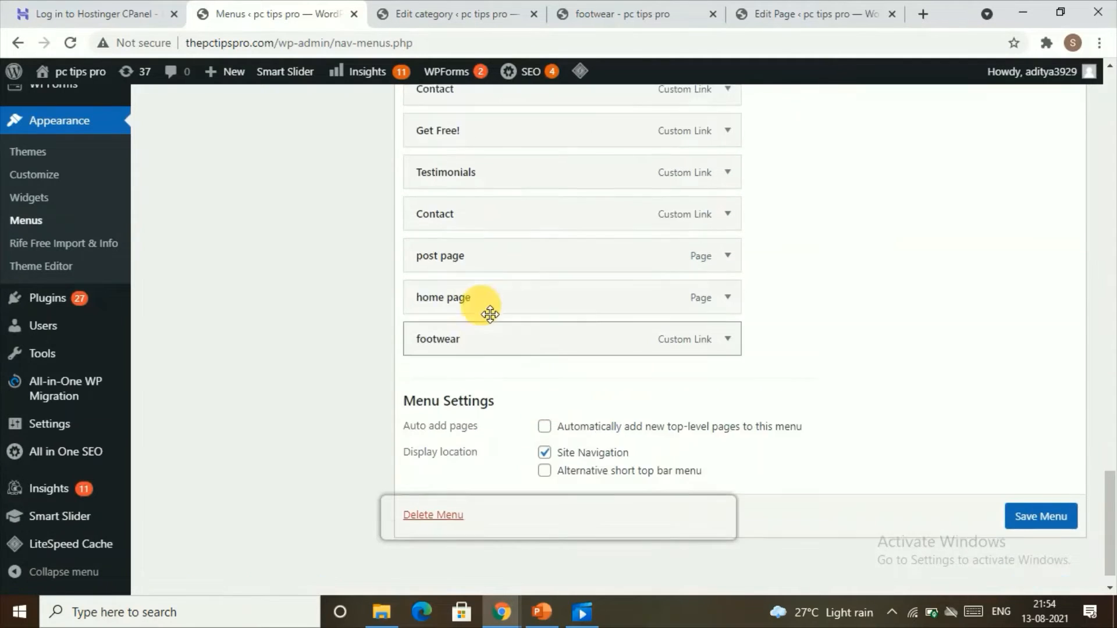
scroll(208, 318, "up", 4)
scroll(252, 401, "down", 7)
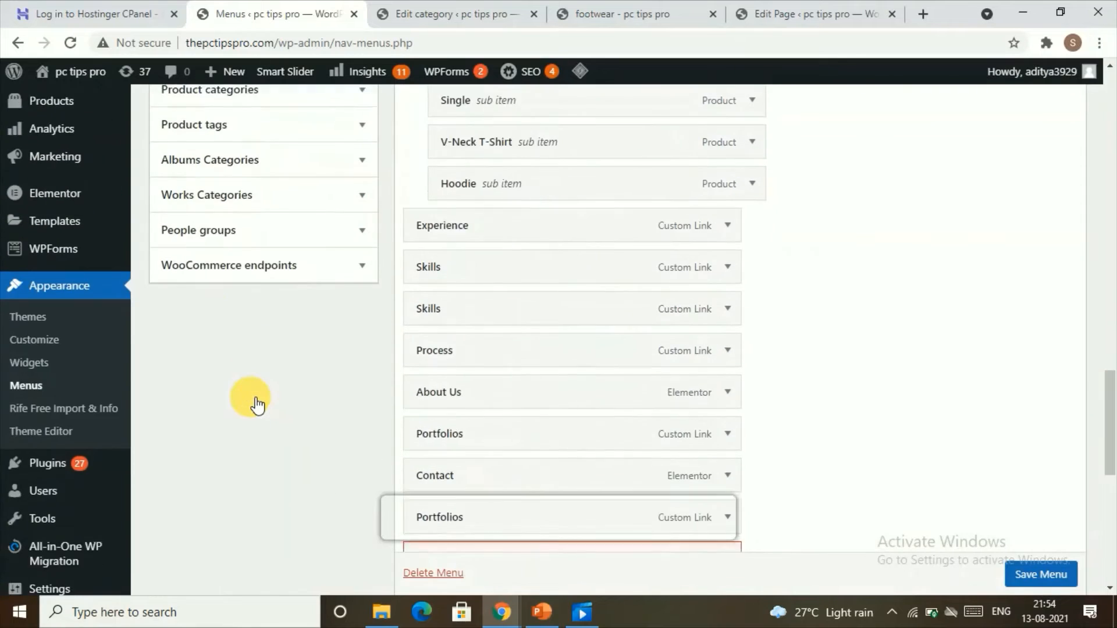
scroll(207, 260, "up", 3)
scroll(223, 306, "up", 4)
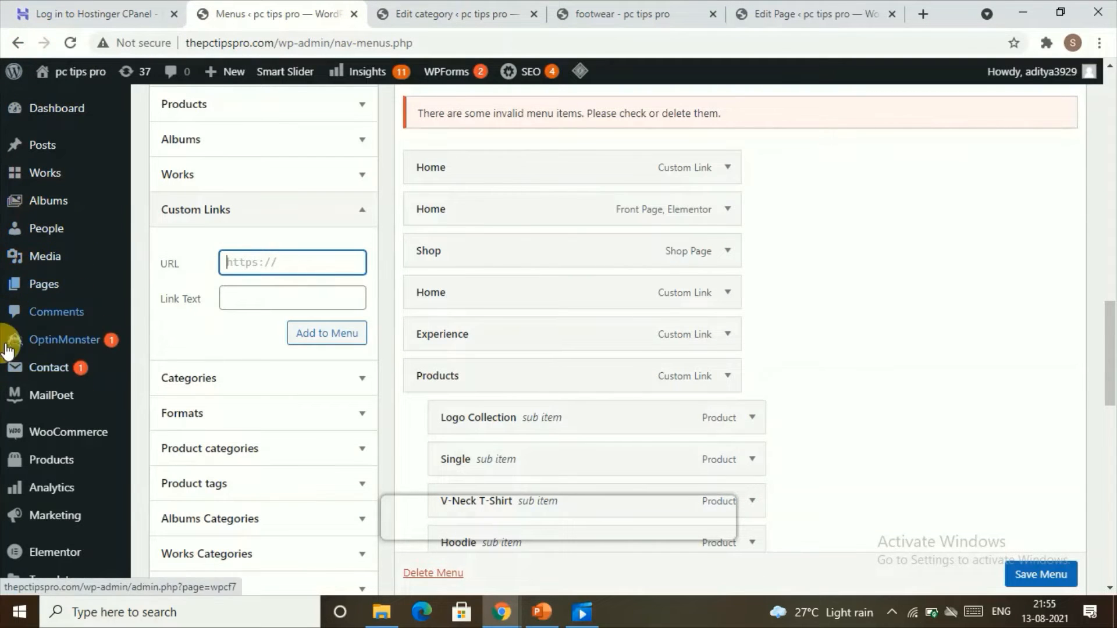
scroll(53, 256, "up", 3)
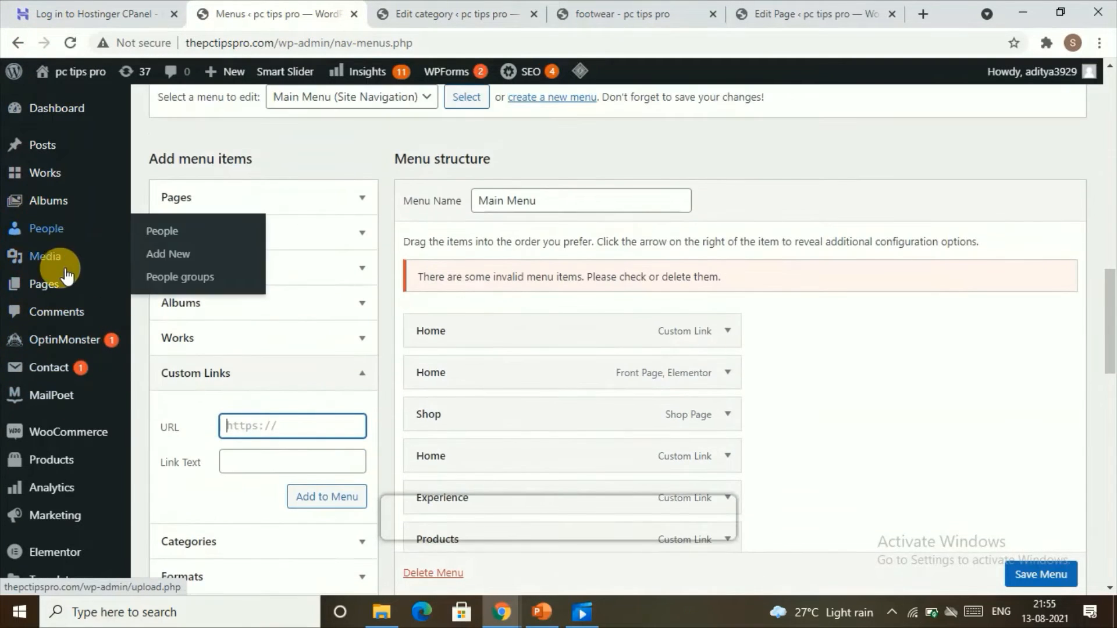
scroll(36, 428, "down", 1)
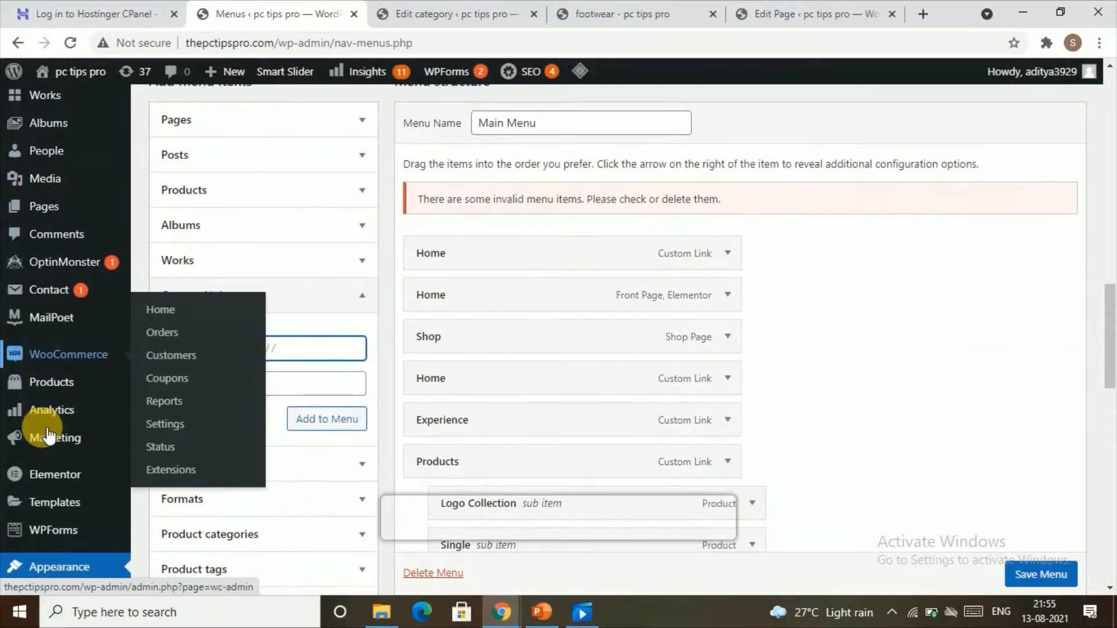
Save the Main Menu.
mouse_move(55, 379)
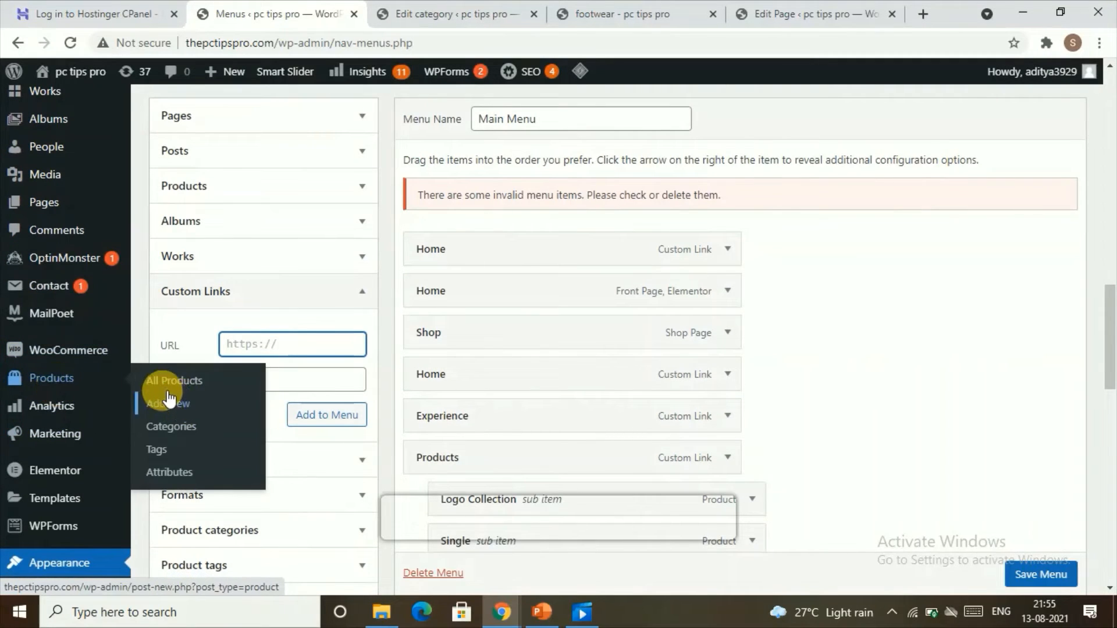
left_click(172, 429)
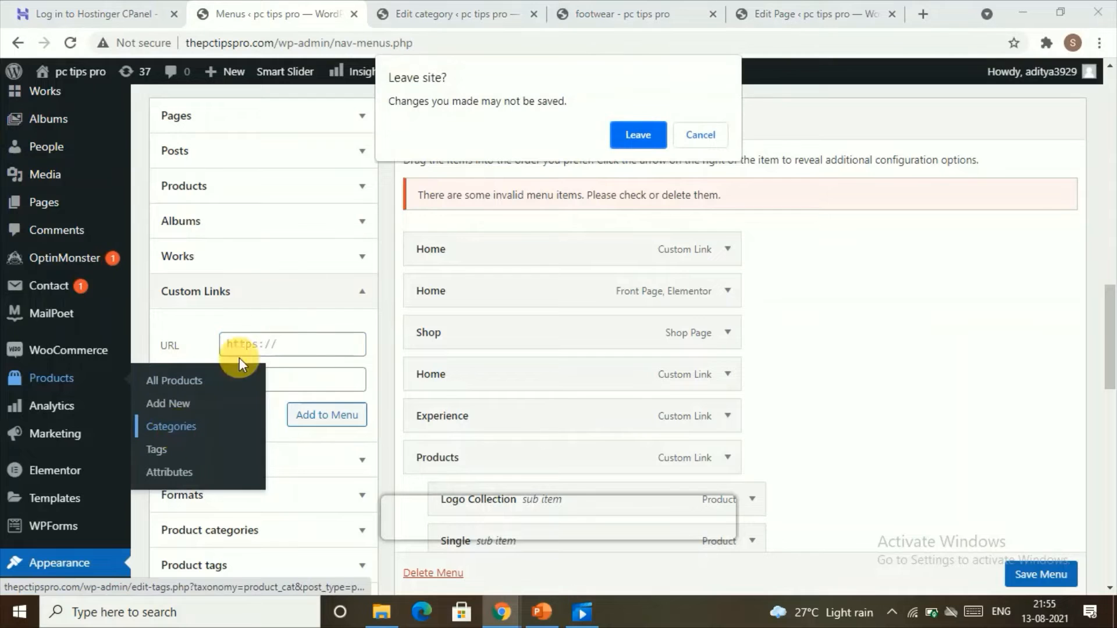
left_click(704, 140)
scroll(1044, 577, "down", 1)
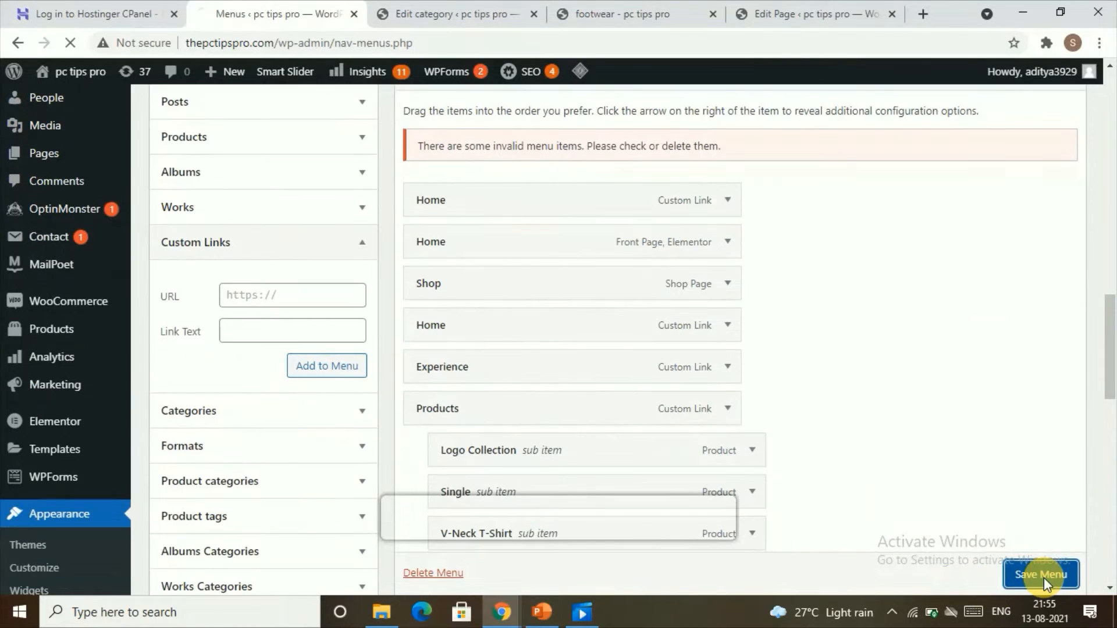
left_click(1044, 578)
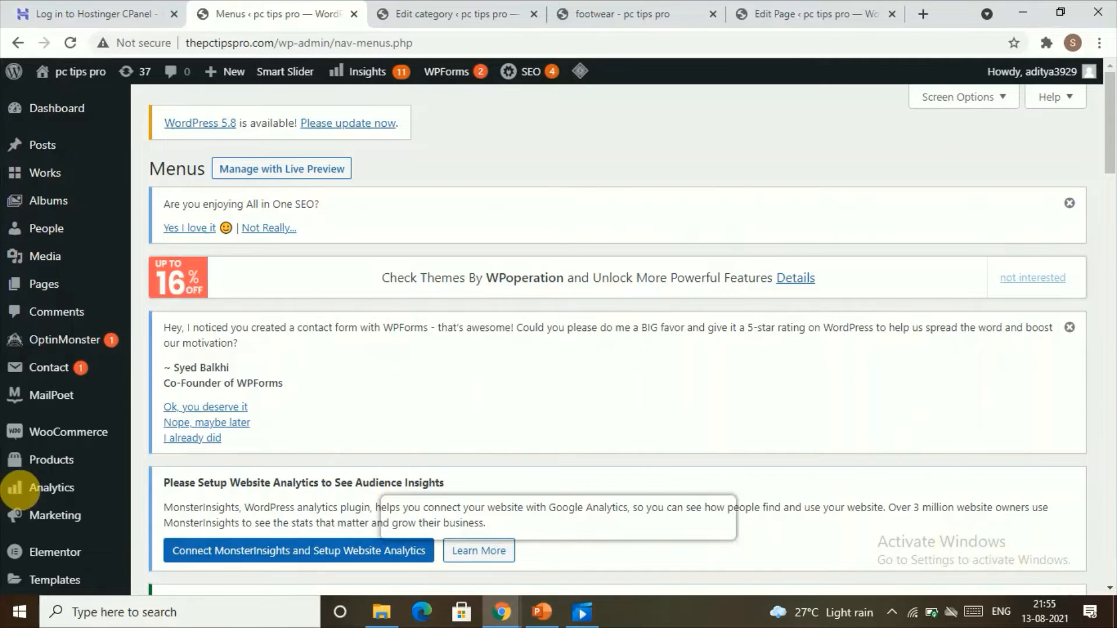
Open the slippers product category's view page in a new tab.
mouse_move(69, 463)
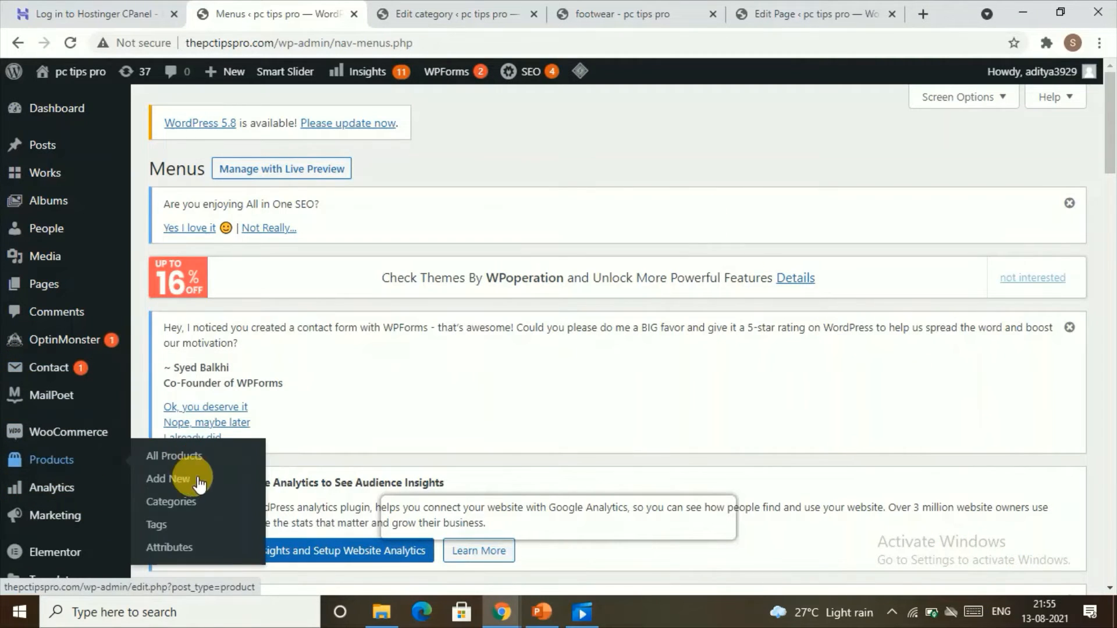
left_click(176, 504)
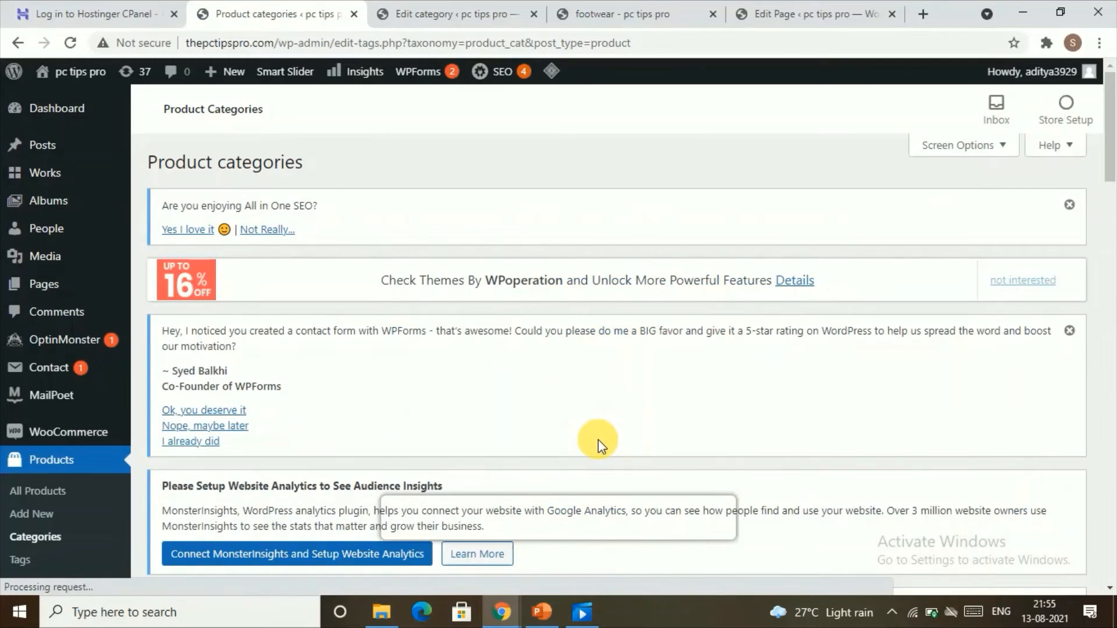
scroll(602, 431, "down", 15)
scroll(600, 349, "up", 3)
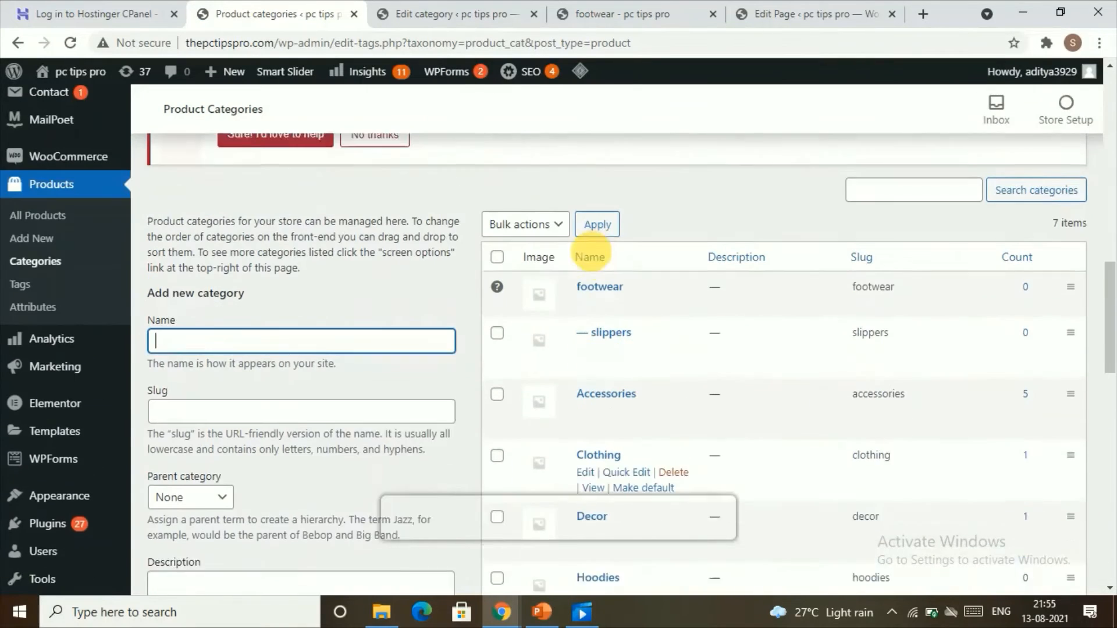
scroll(590, 257, "up", 1)
right_click(590, 386)
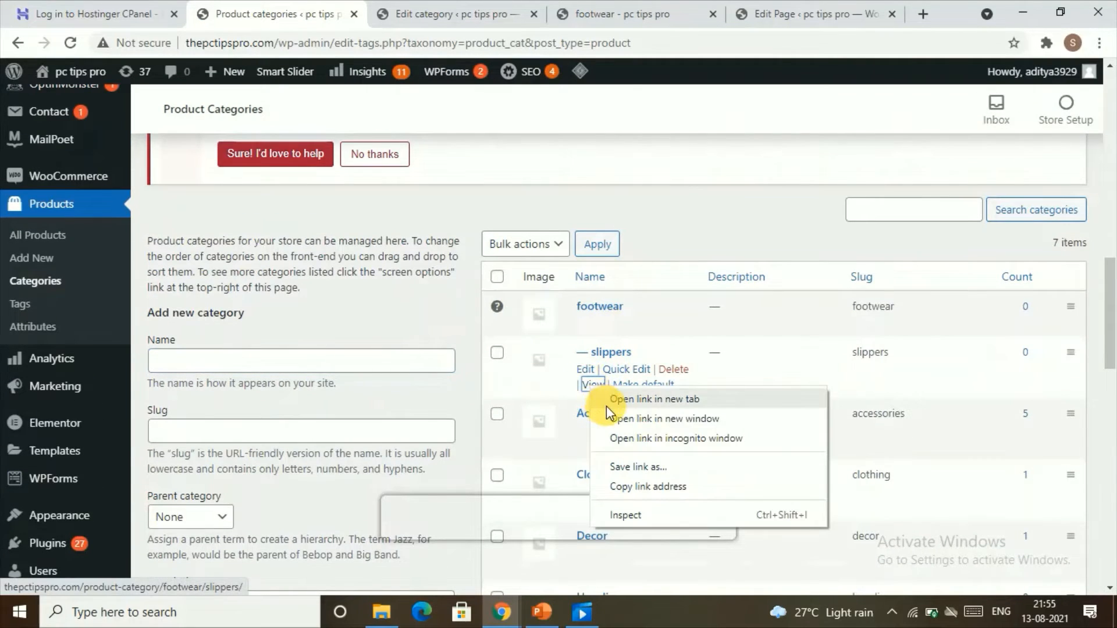
left_click(606, 400)
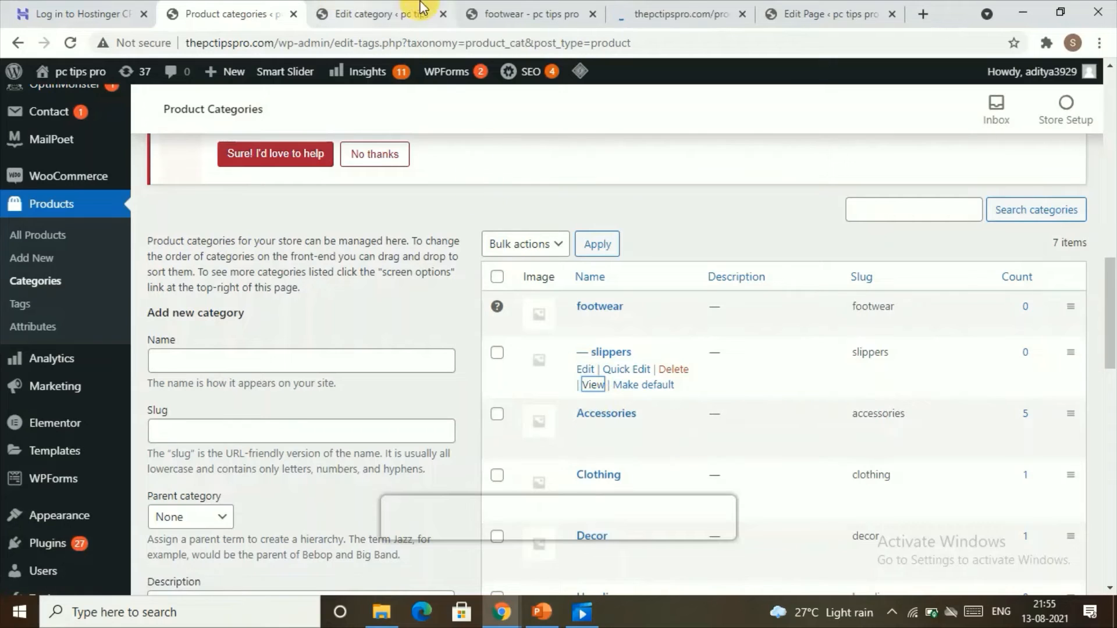
Copy the slippers category page's web address.
left_click(684, 8)
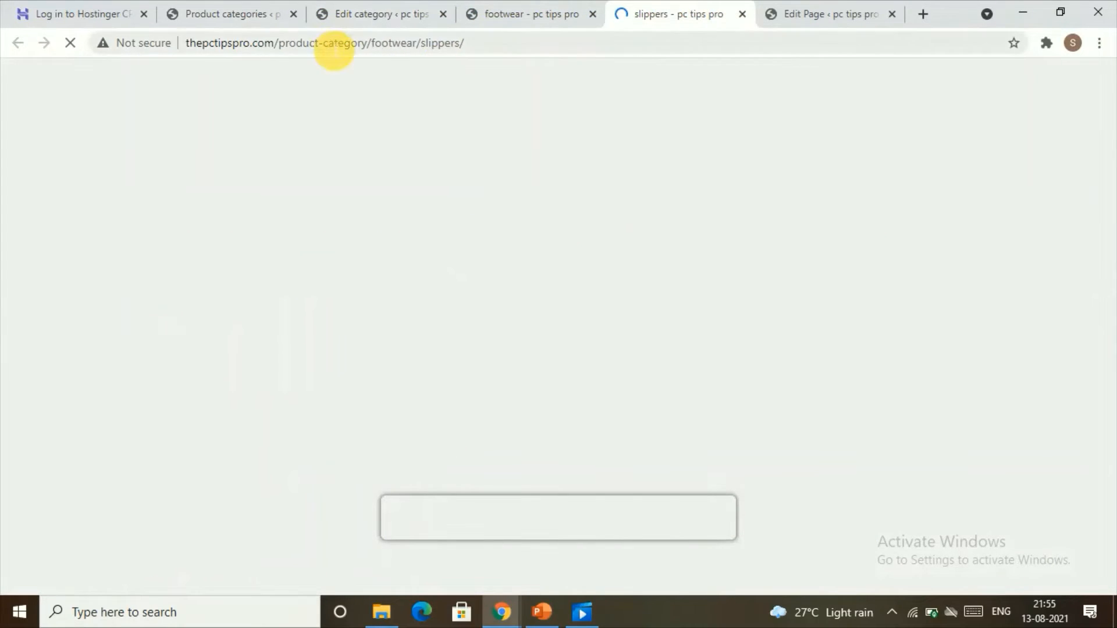
left_click(328, 45)
right_click(328, 44)
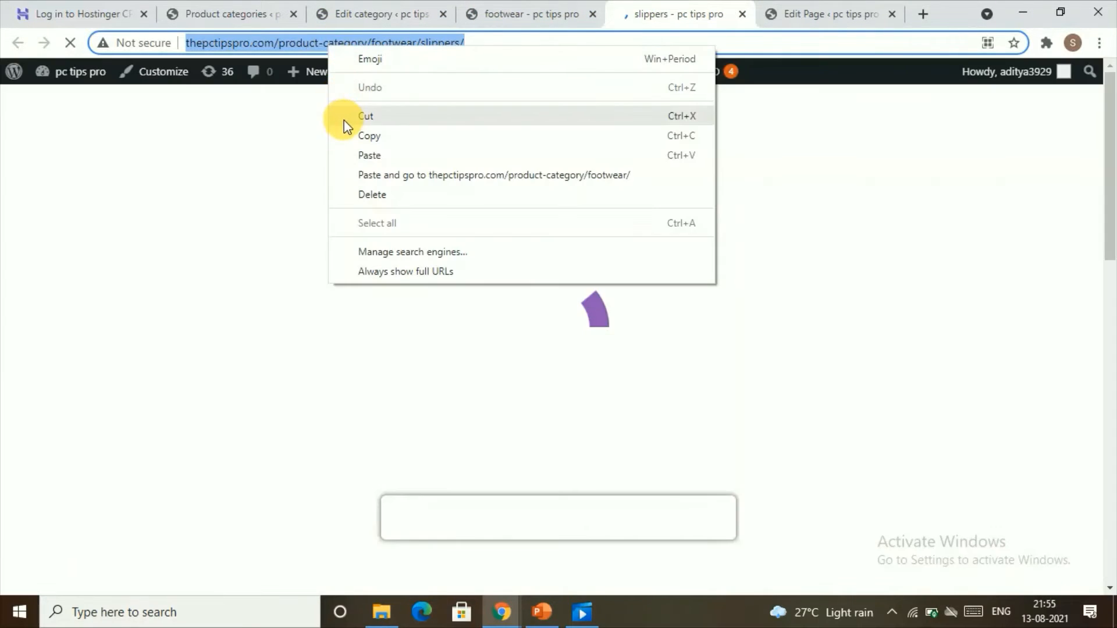
left_click(344, 135)
Return to the Appearance Menus page.
left_click(227, 11)
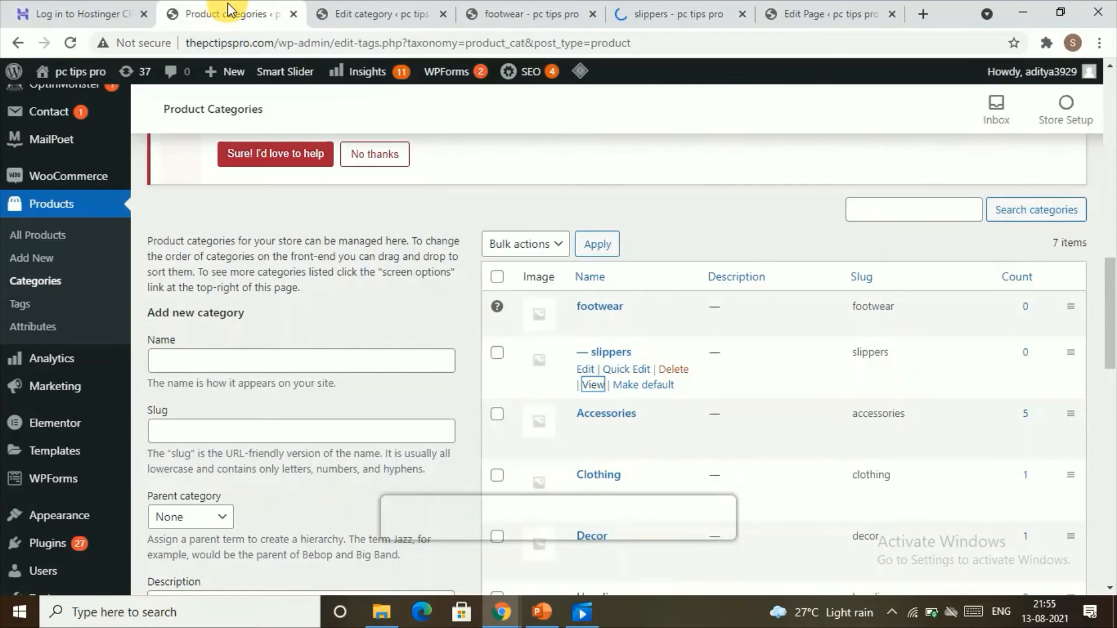
scroll(32, 465, "down", 3)
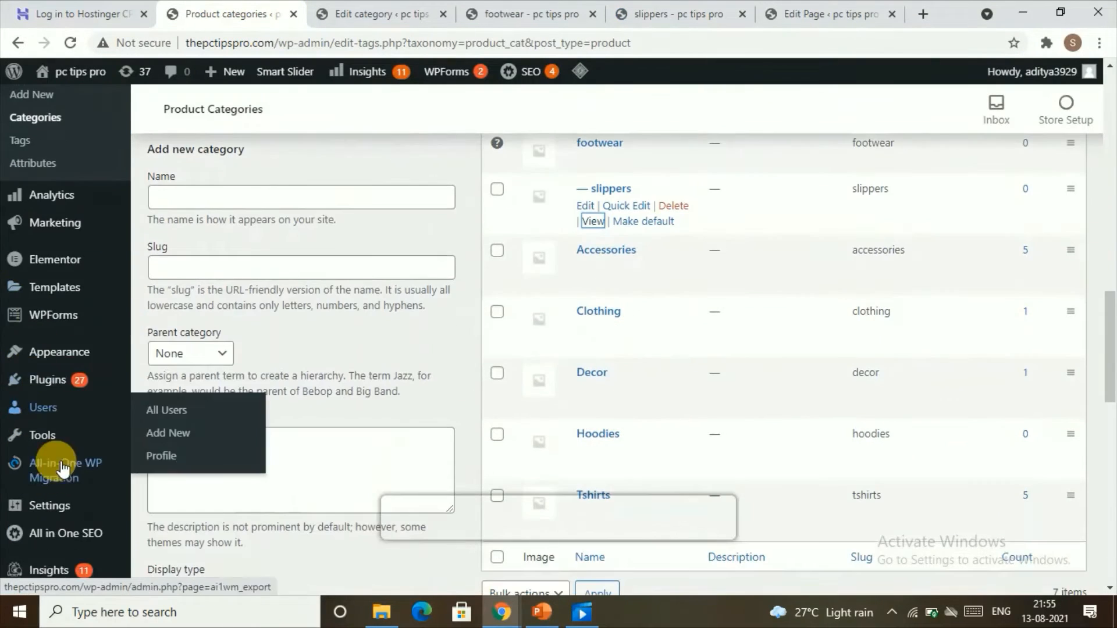
scroll(62, 387, "up", 6)
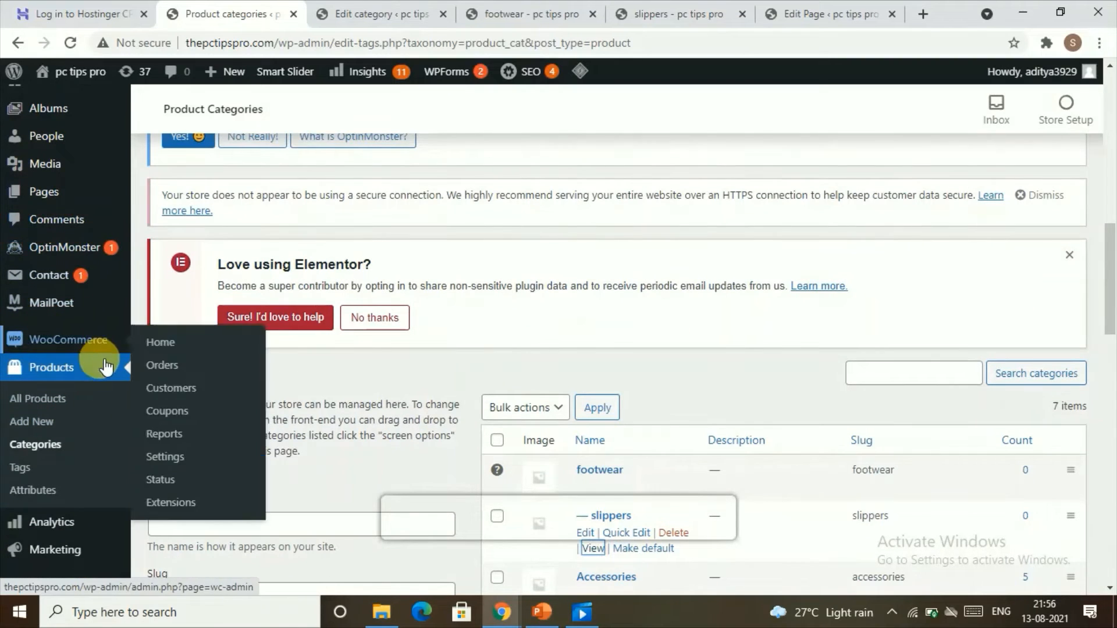
scroll(94, 366, "down", 5)
scroll(59, 442, "down", 4)
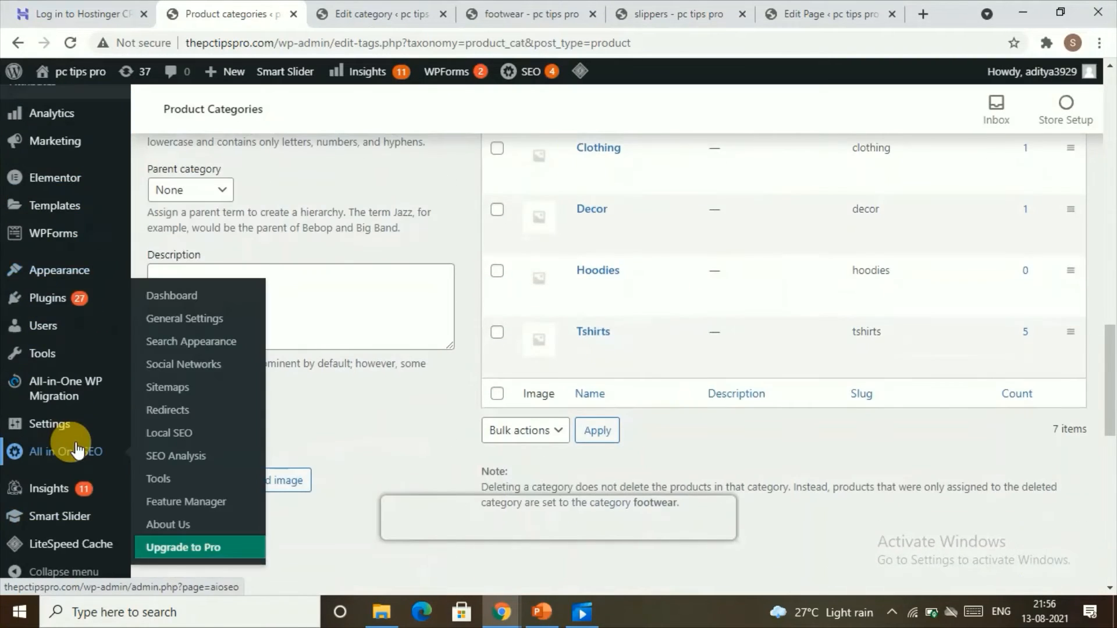
mouse_move(52, 270)
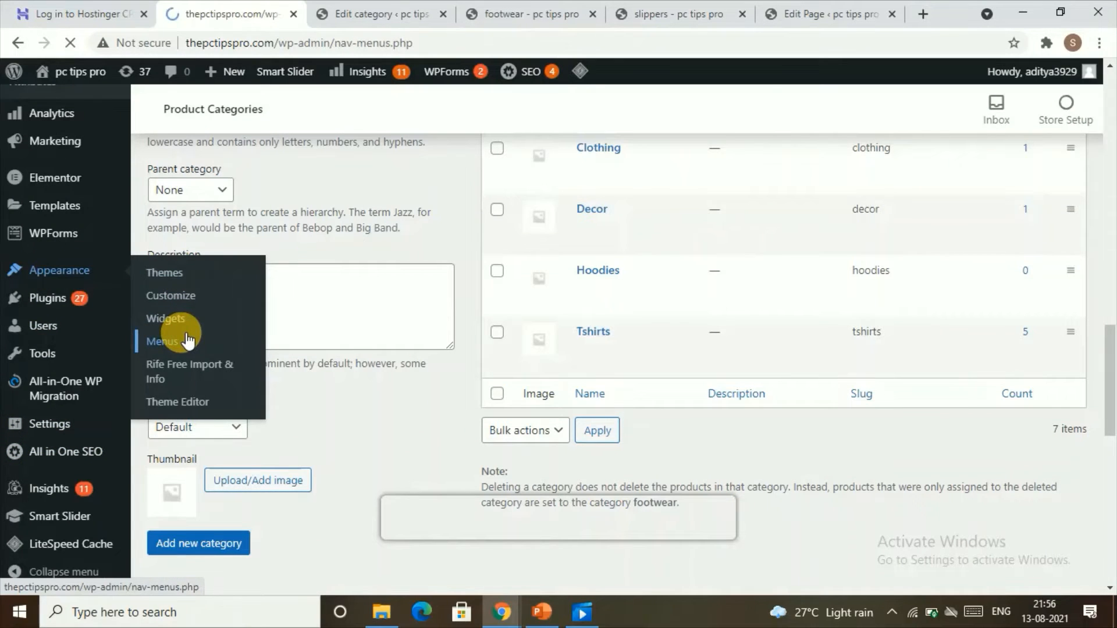
scroll(221, 360, "down", 15)
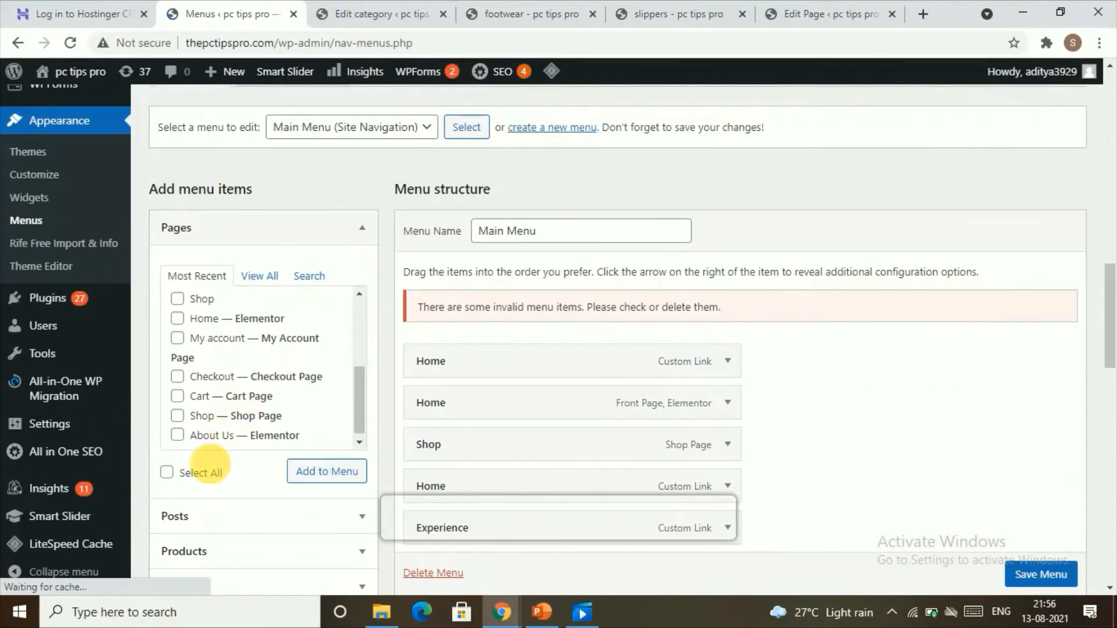
scroll(211, 466, "down", 4)
Add a custom link with link text slippers and the slippers category address to the menu.
left_click(232, 414)
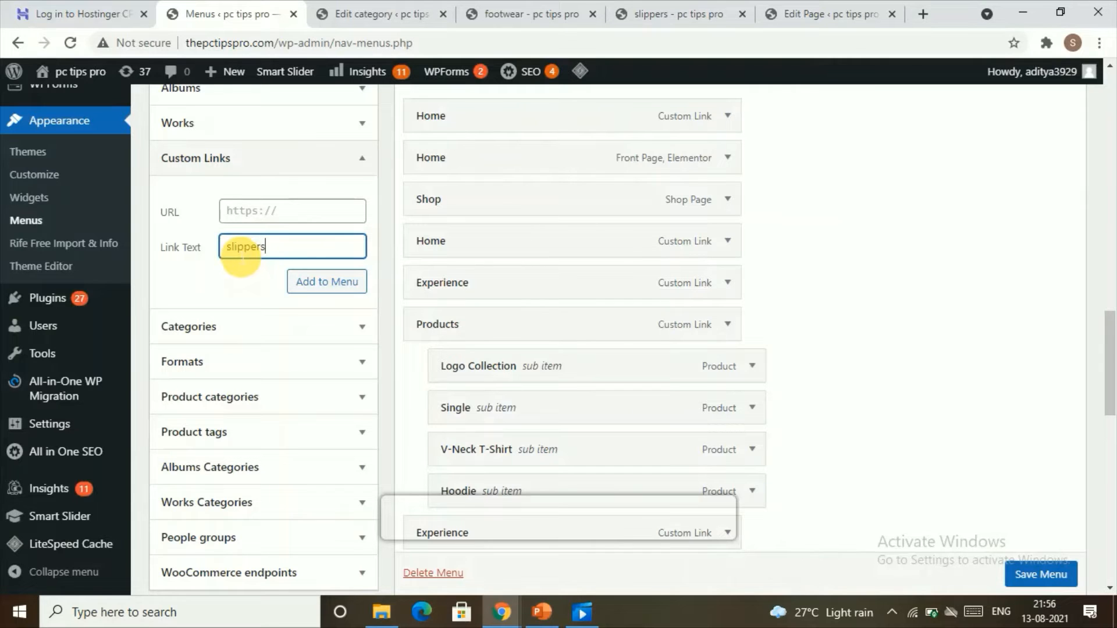
left_click(251, 219)
right_click(252, 219)
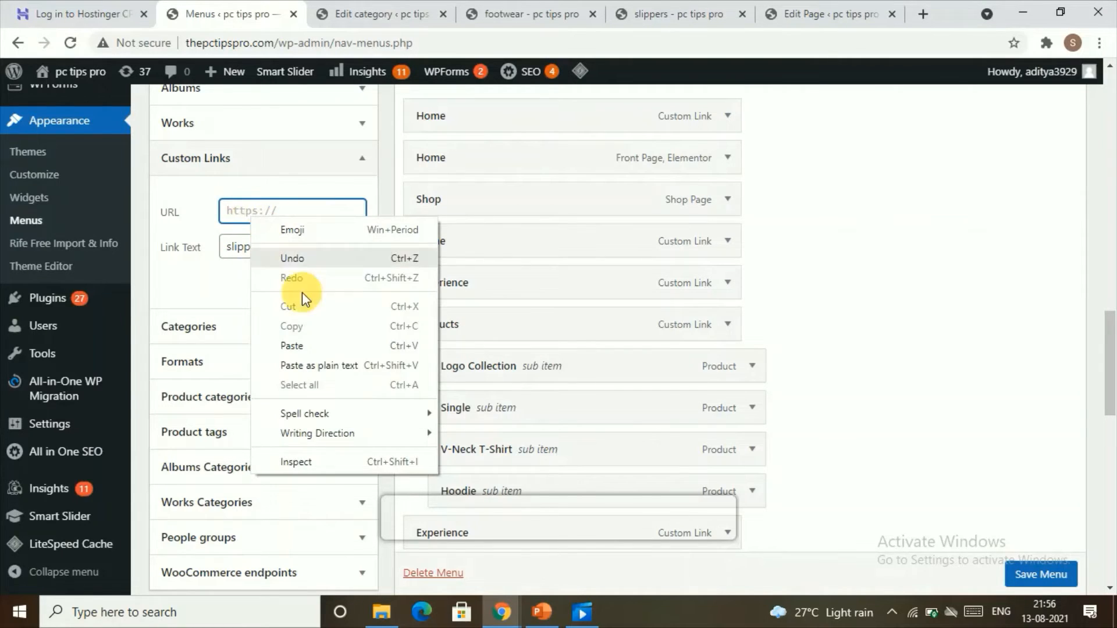
left_click(315, 344)
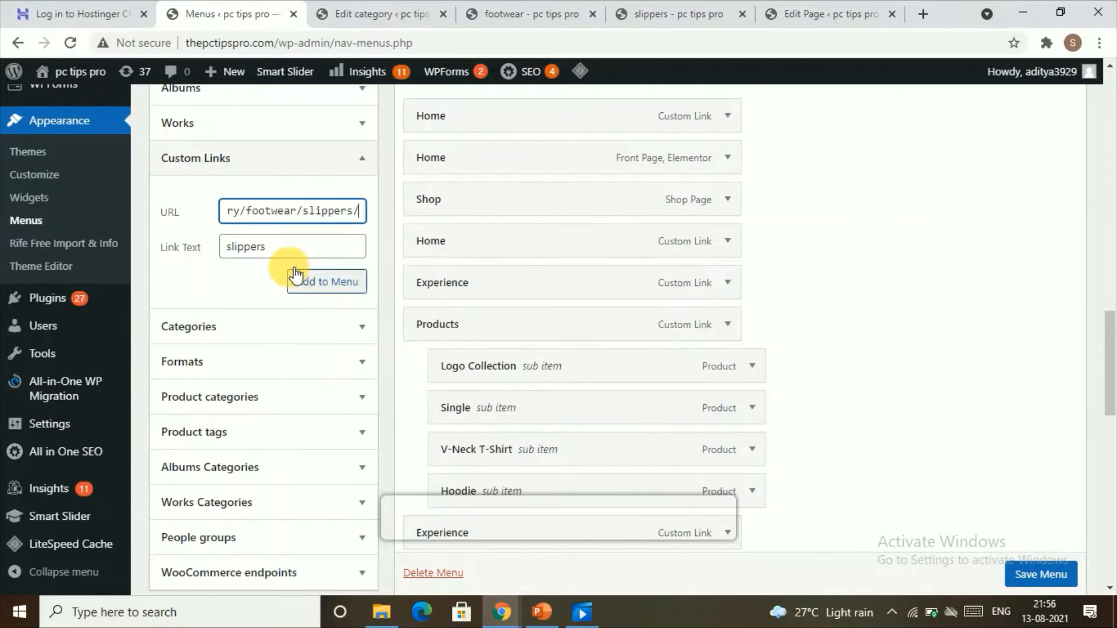
left_click(312, 290)
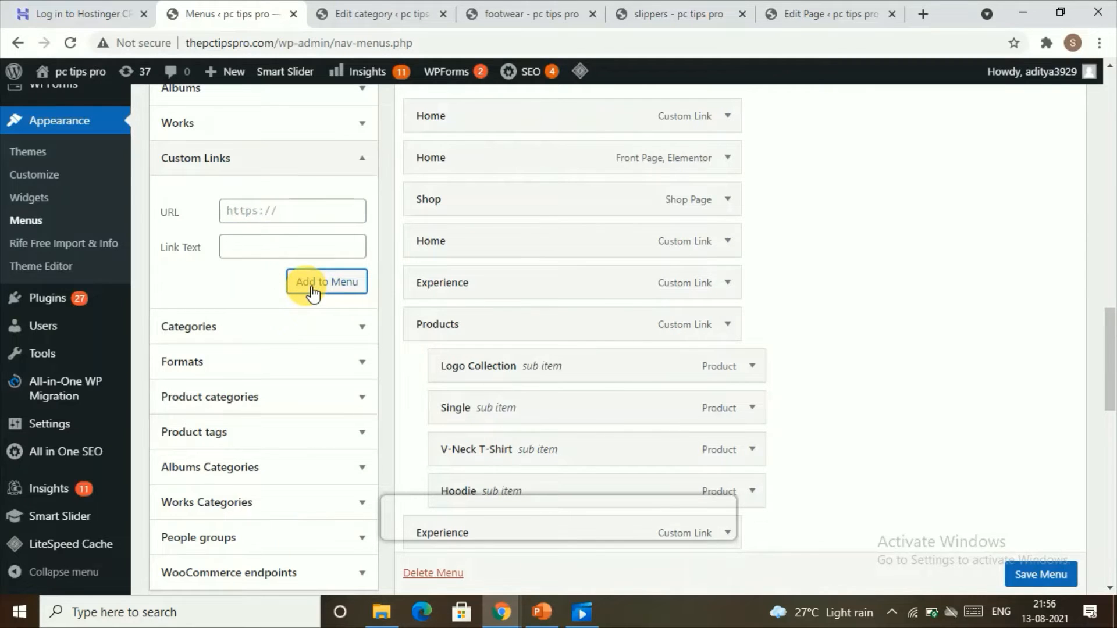
Nest the slippers item under footwear as a sub item and save the menu.
scroll(499, 350, "down", 14)
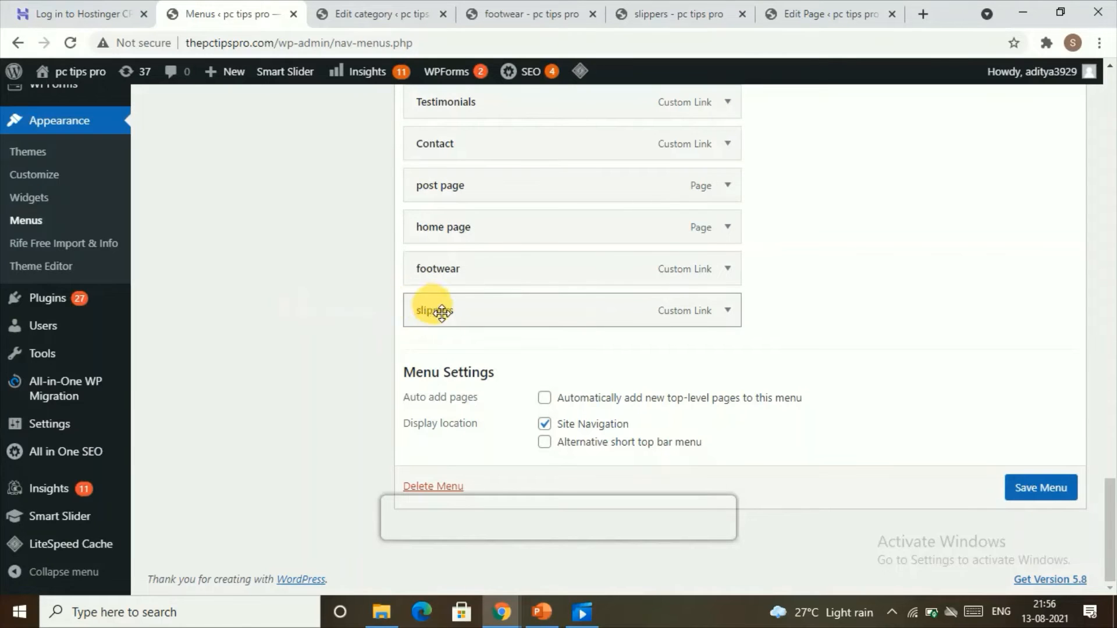
left_click_drag(441, 314, 515, 326)
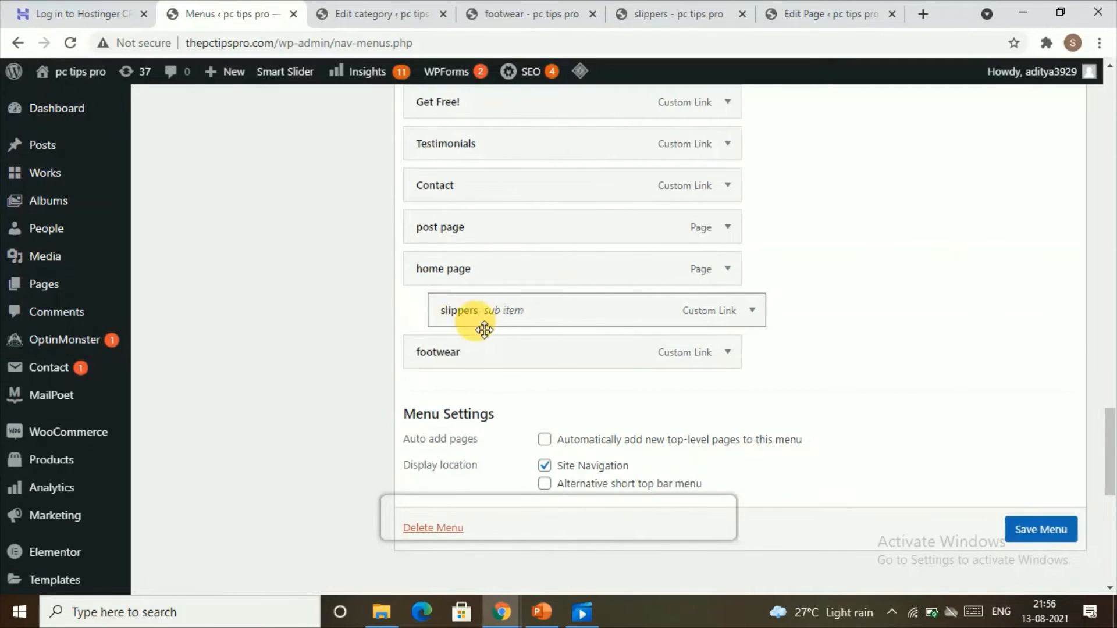
left_click_drag(474, 314, 480, 377)
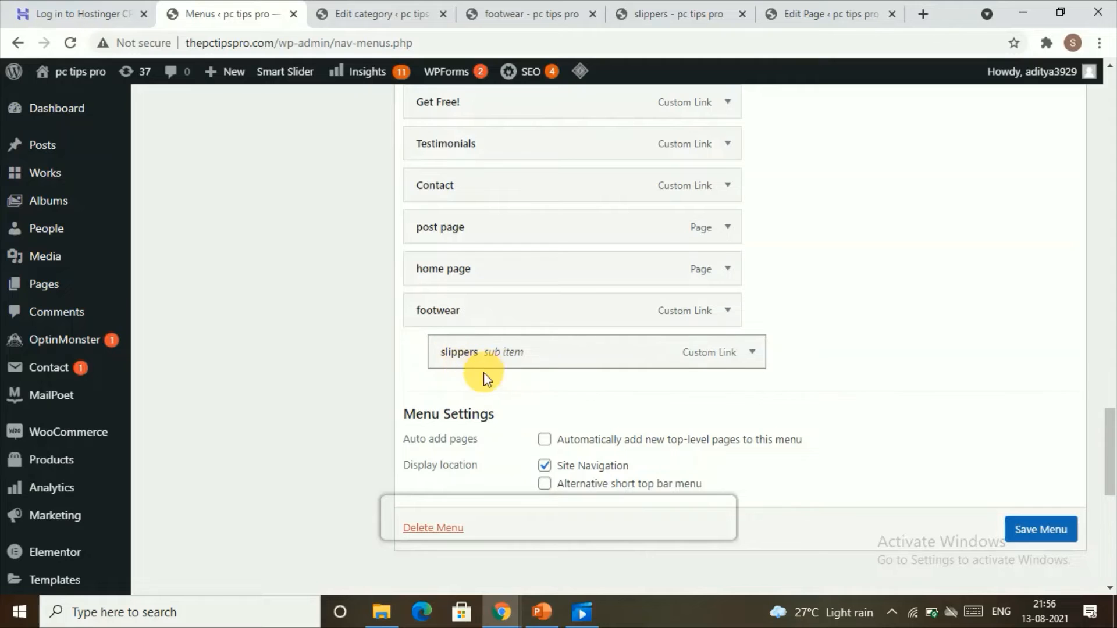
left_click(1038, 530)
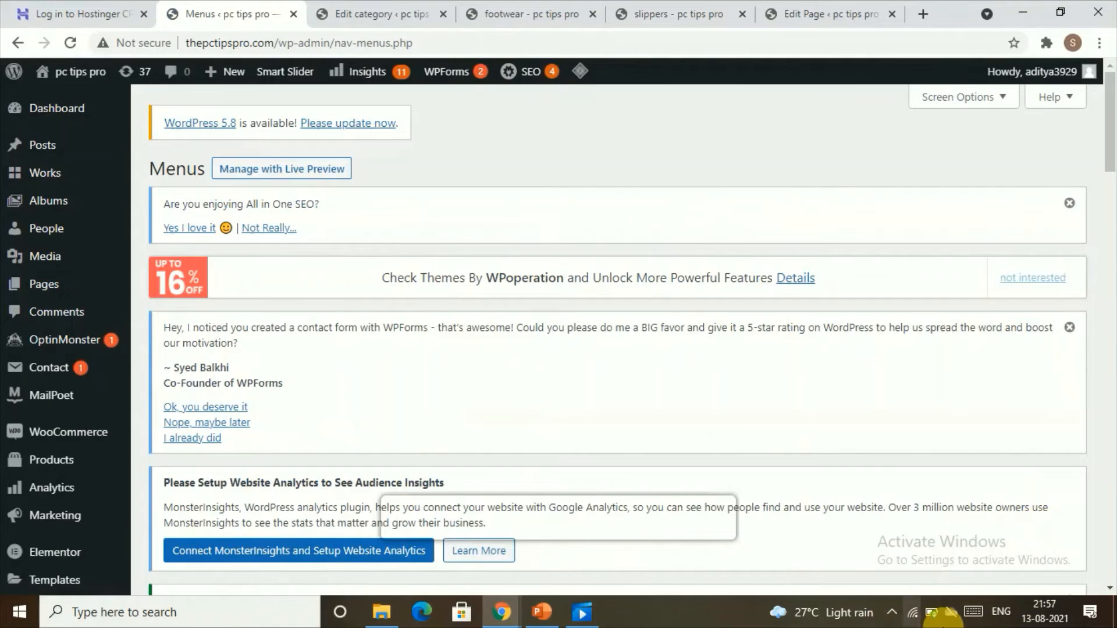
Move the Experience item above the Home and Shop items in the menu structure.
scroll(620, 364, "down", 10)
scroll(627, 364, "down", 10)
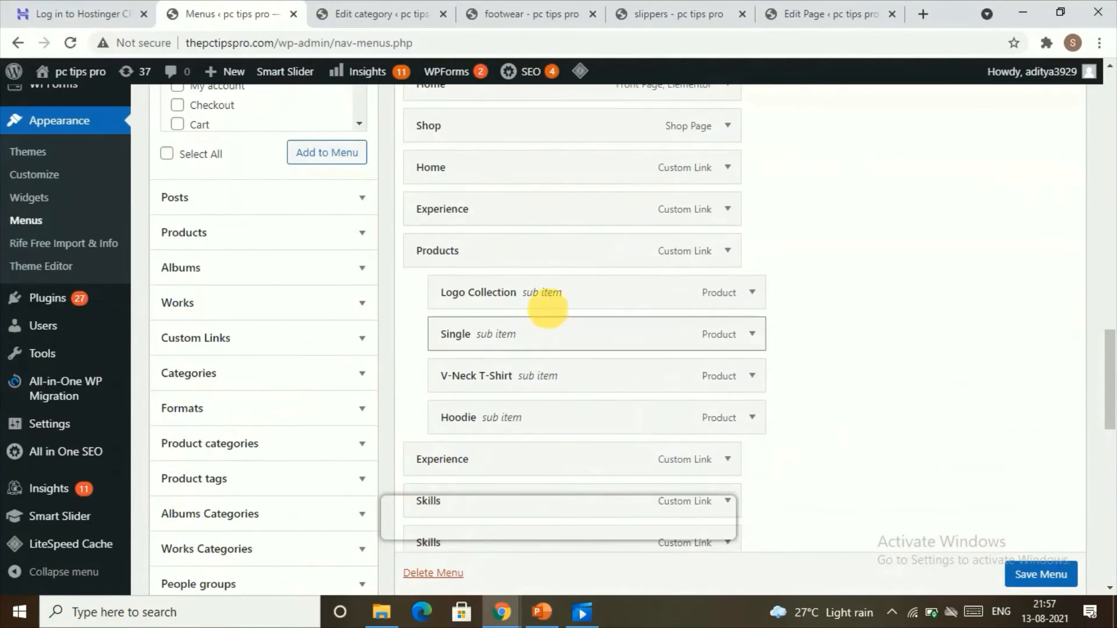
left_click_drag(470, 176, 466, 225)
left_click_drag(488, 138, 502, 225)
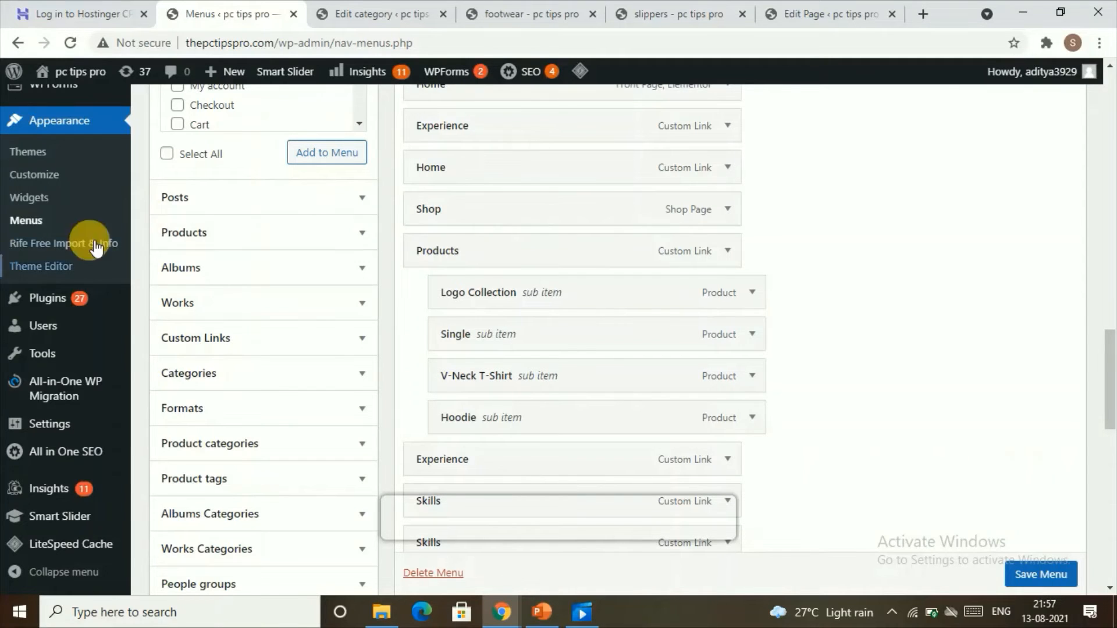
scroll(291, 220, "up", 4)
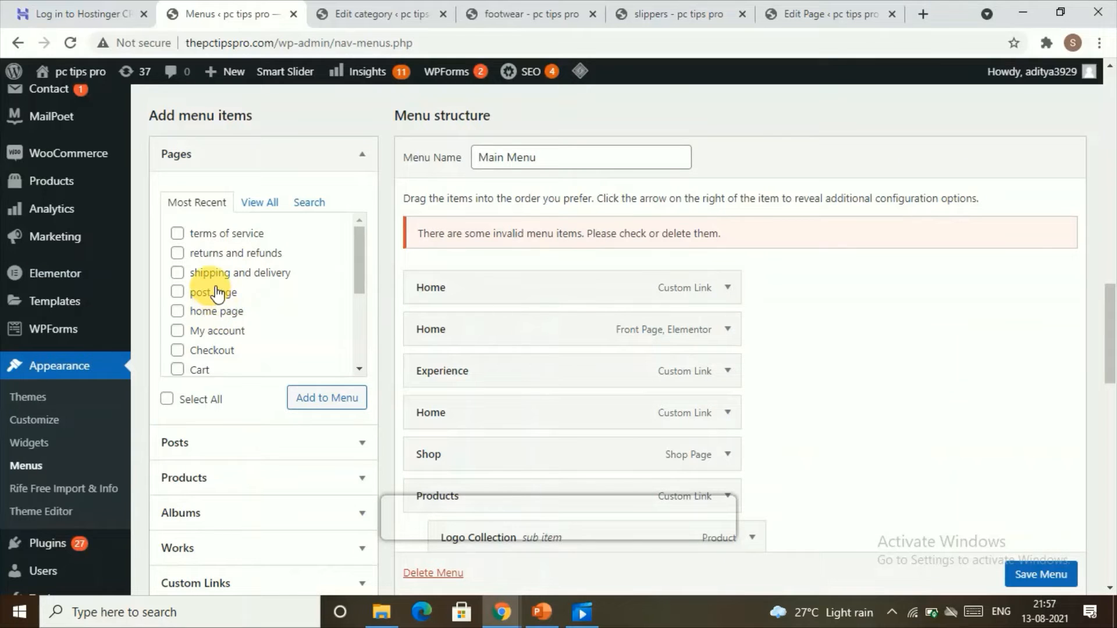
left_click(177, 291)
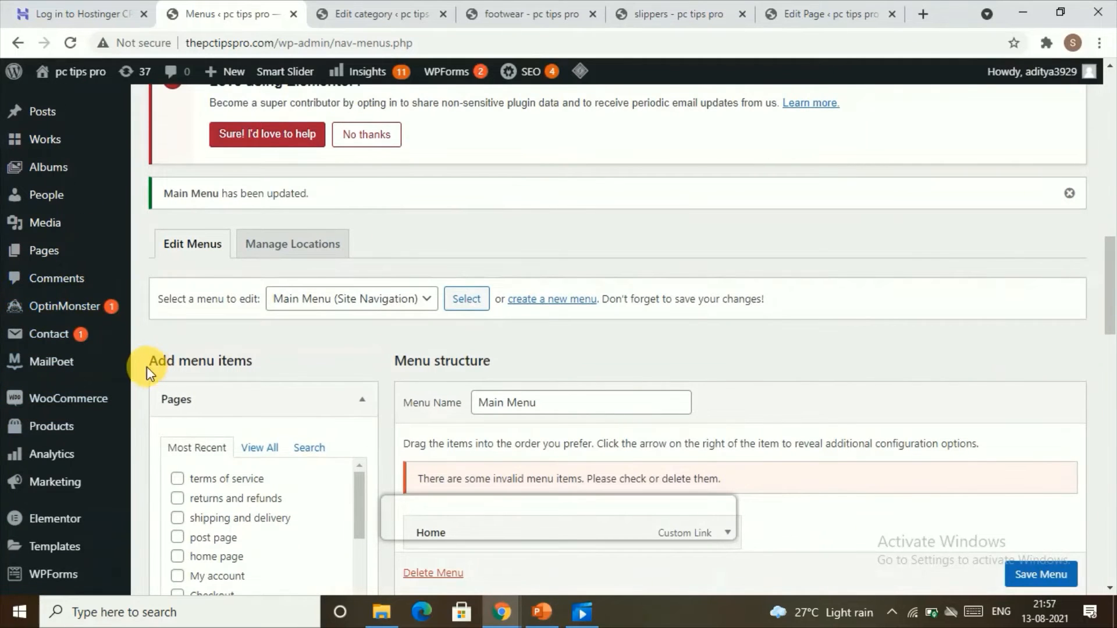
Open the WooCommerce general settings and scroll to the Store Address section.
left_click(103, 408)
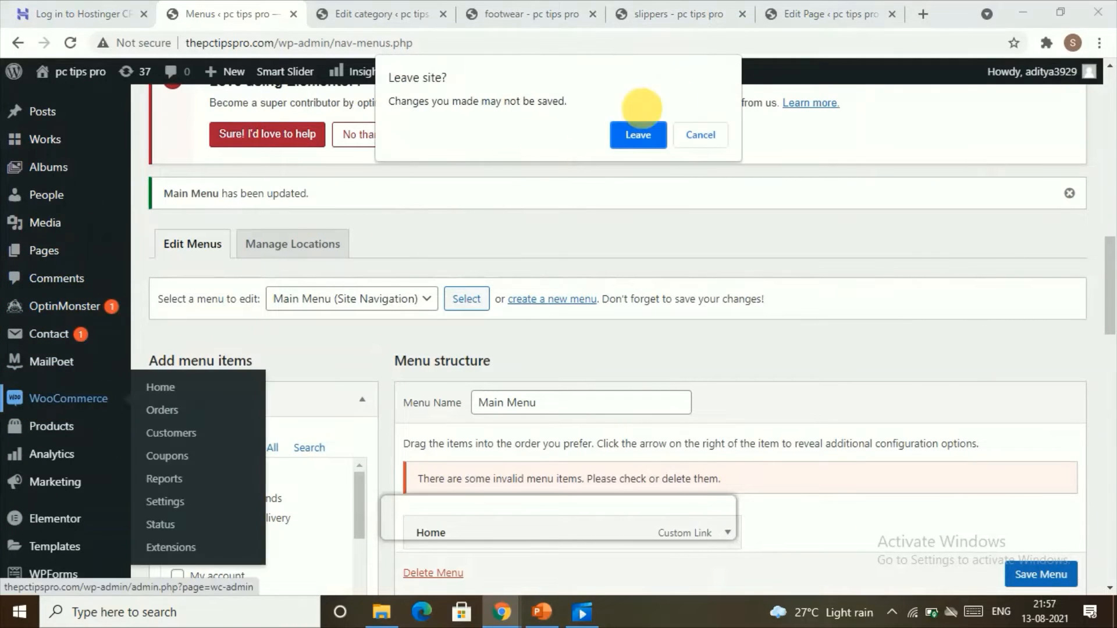
left_click(636, 141)
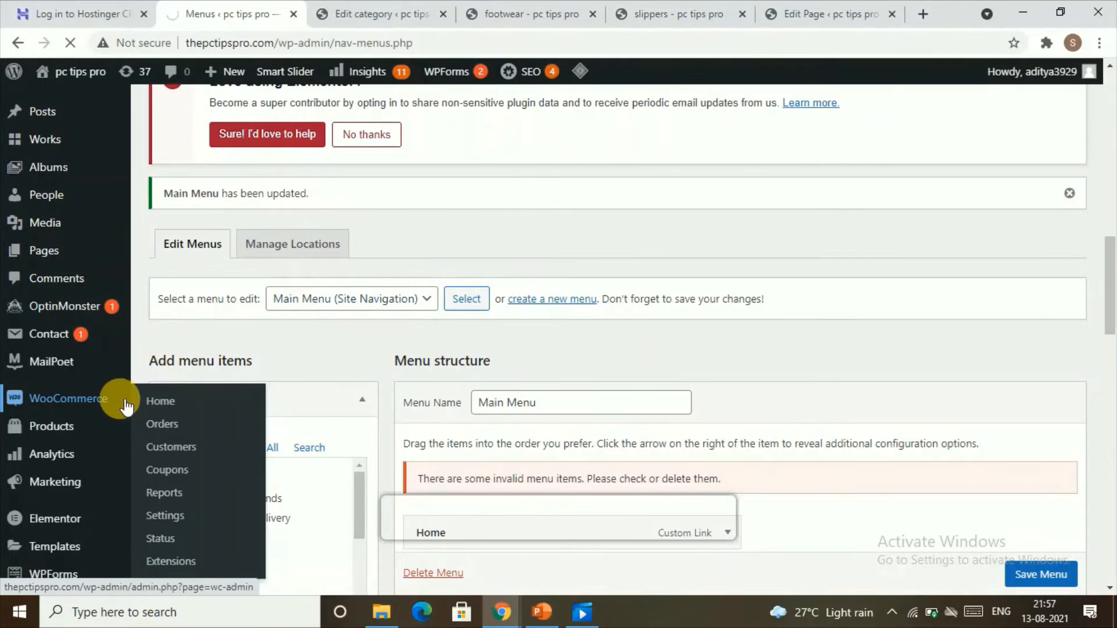
mouse_move(45, 368)
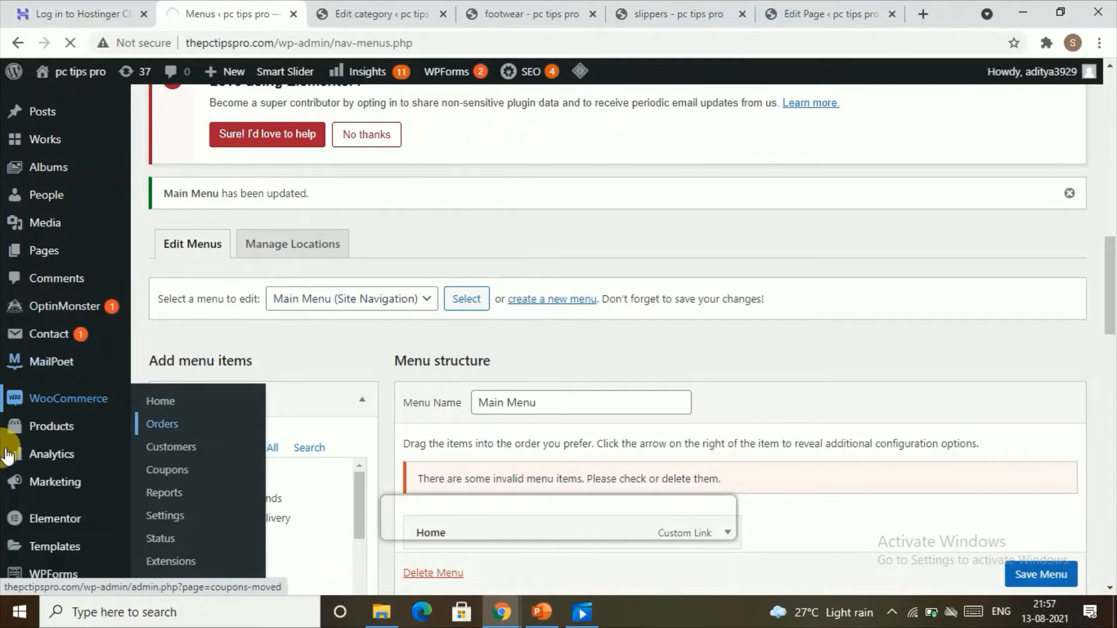
scroll(204, 405, "down", 1)
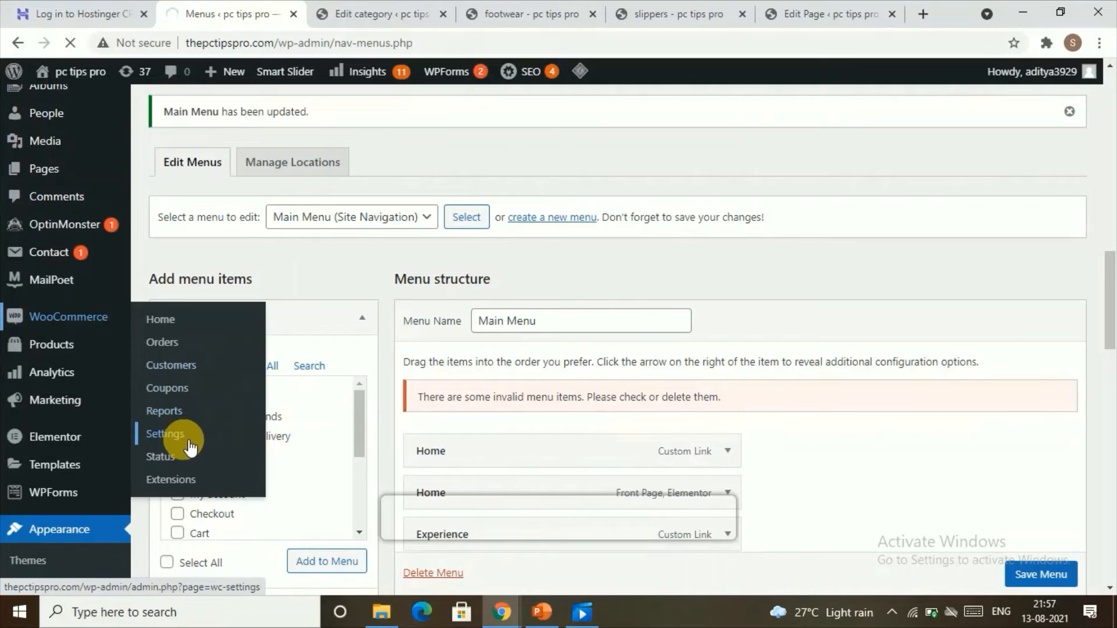
left_click(183, 438)
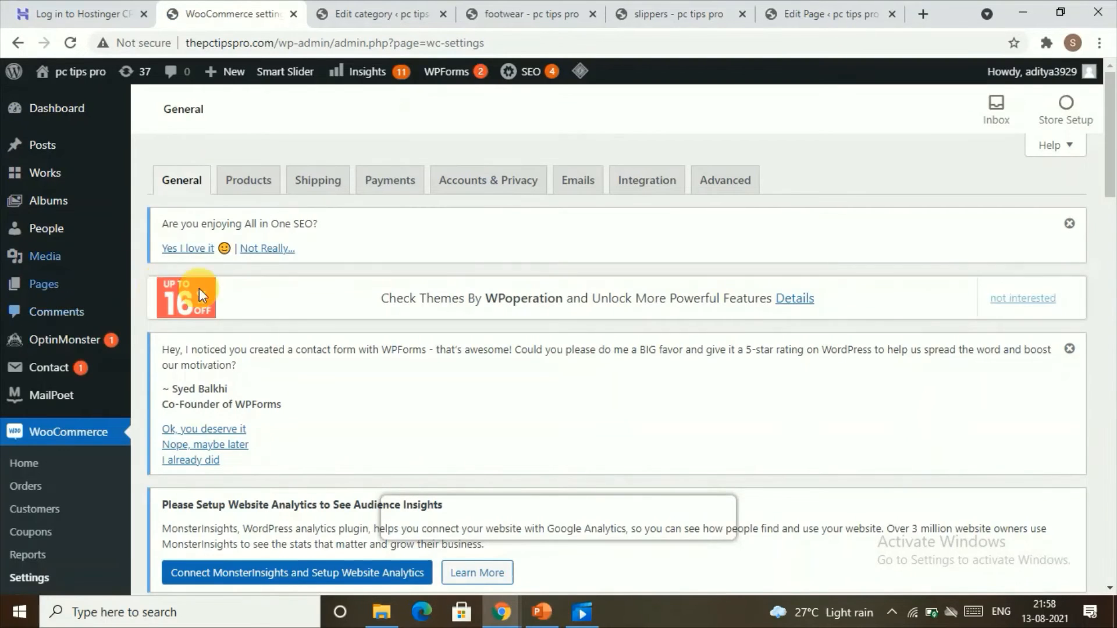
scroll(233, 303, "down", 8)
scroll(268, 331, "down", 8)
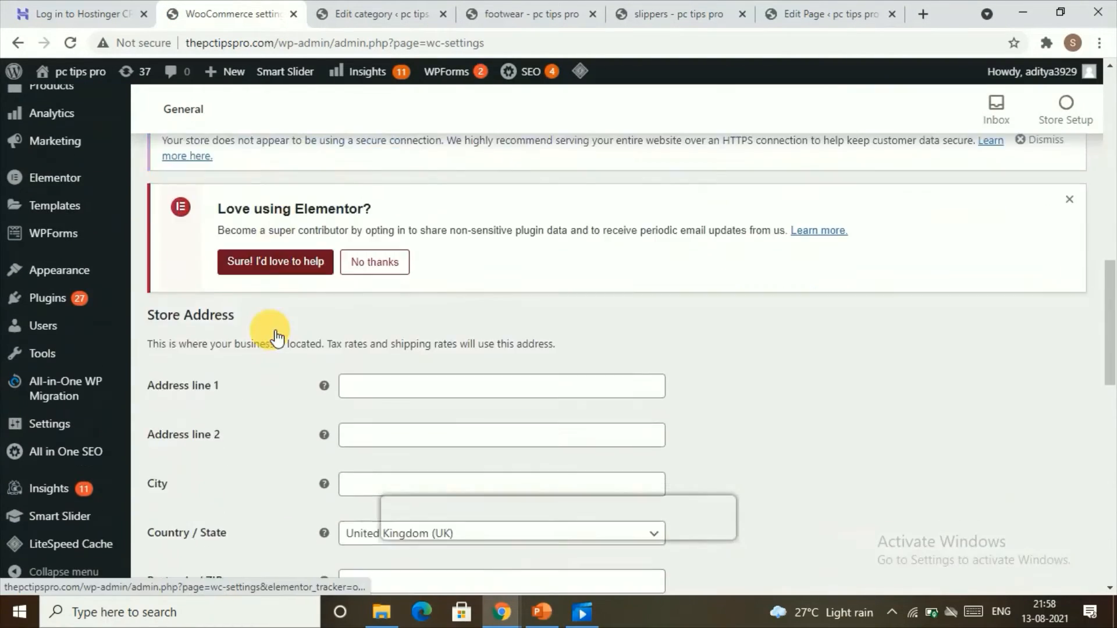
Dismiss the All in One SEO feedback notice on the WooCommerce settings page.
scroll(233, 245, "up", 3)
scroll(224, 331, "up", 12)
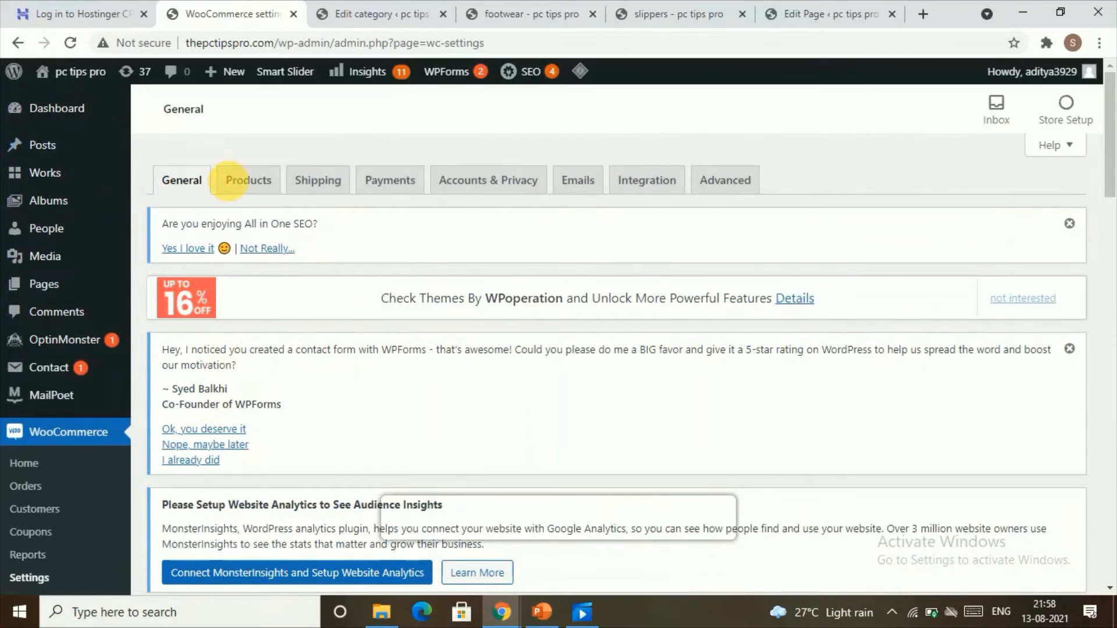
left_click(1071, 226)
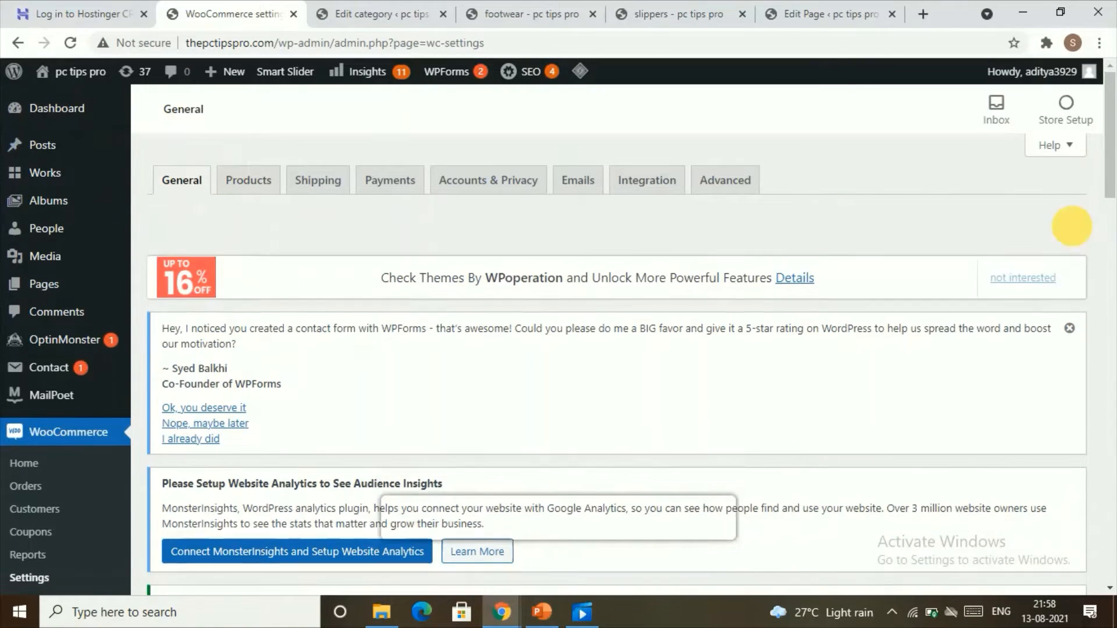
Review the general store settings from the store address down to the currency options.
scroll(403, 299, "down", 10)
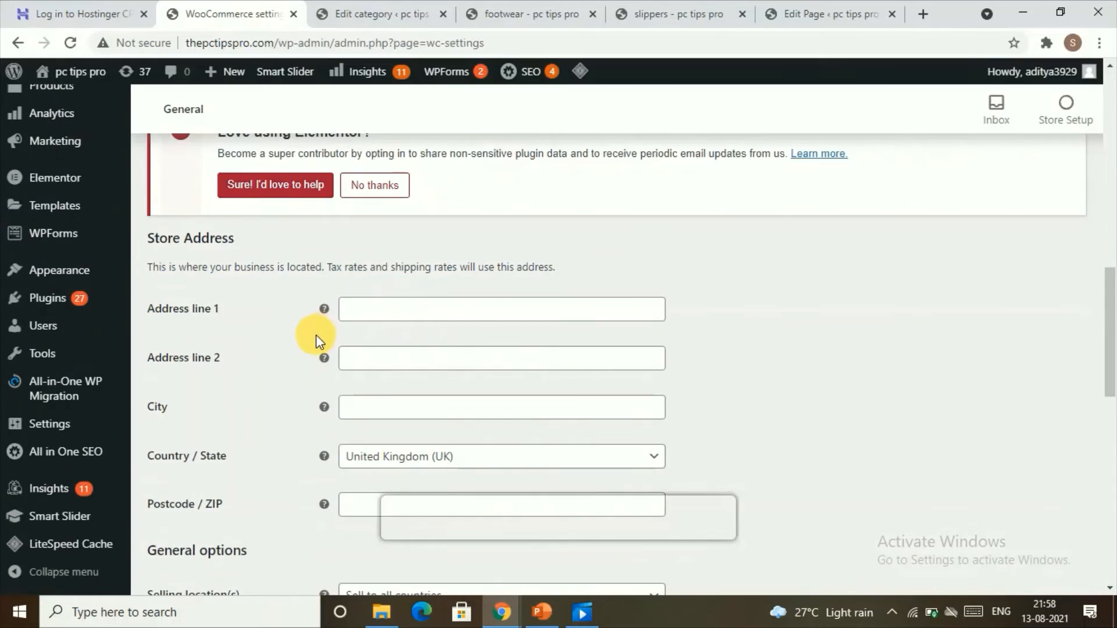
scroll(404, 304, "down", 3)
scroll(401, 300, "up", 3)
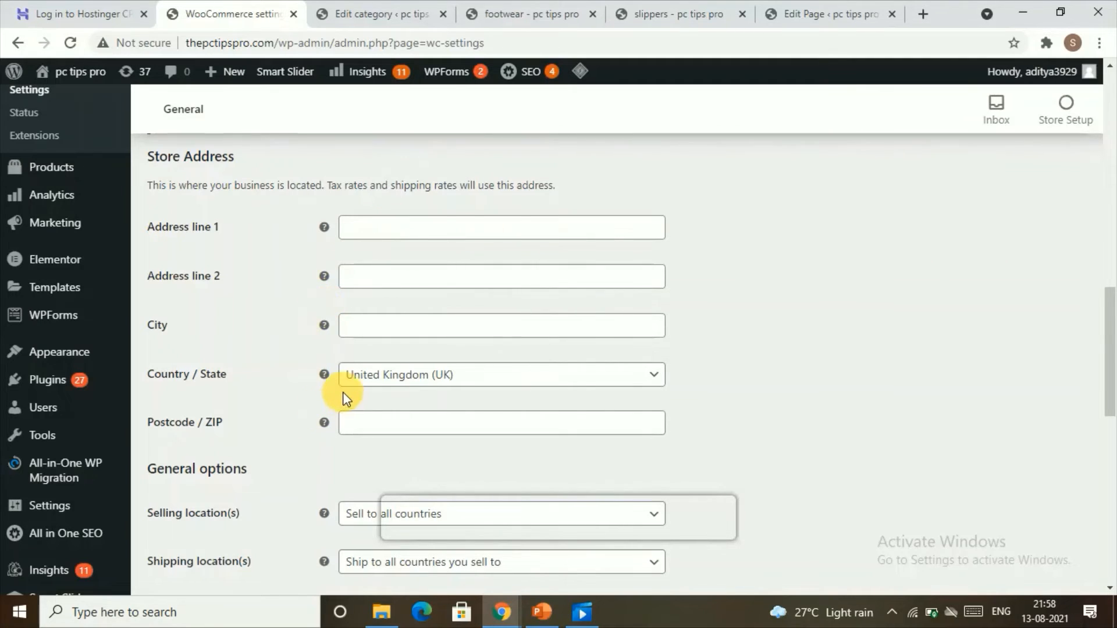
scroll(347, 399, "down", 1)
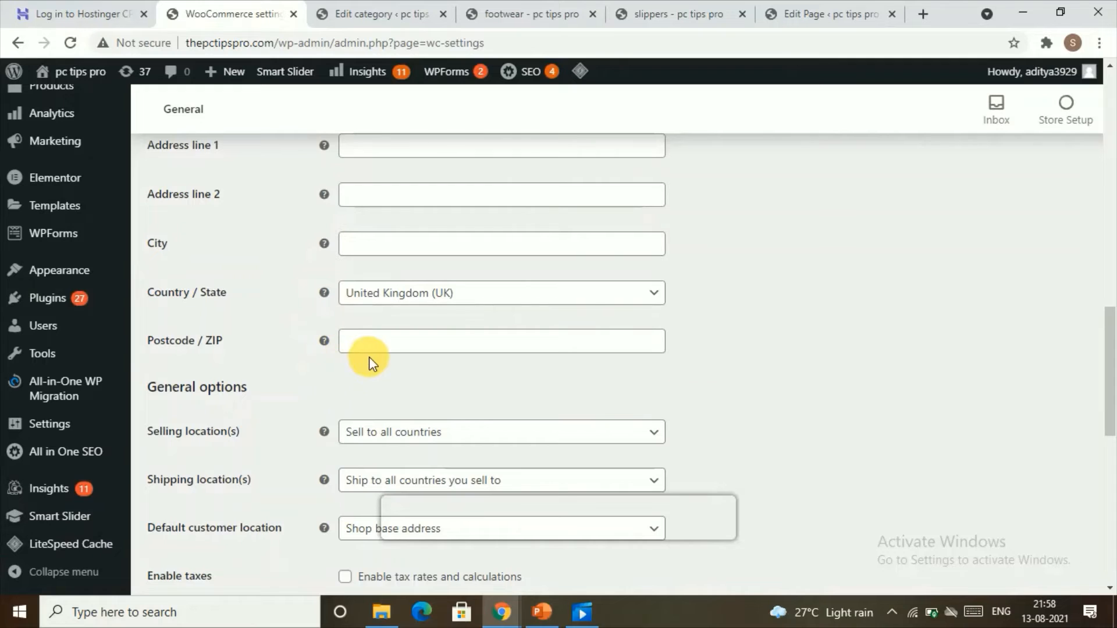
scroll(369, 355, "down", 2)
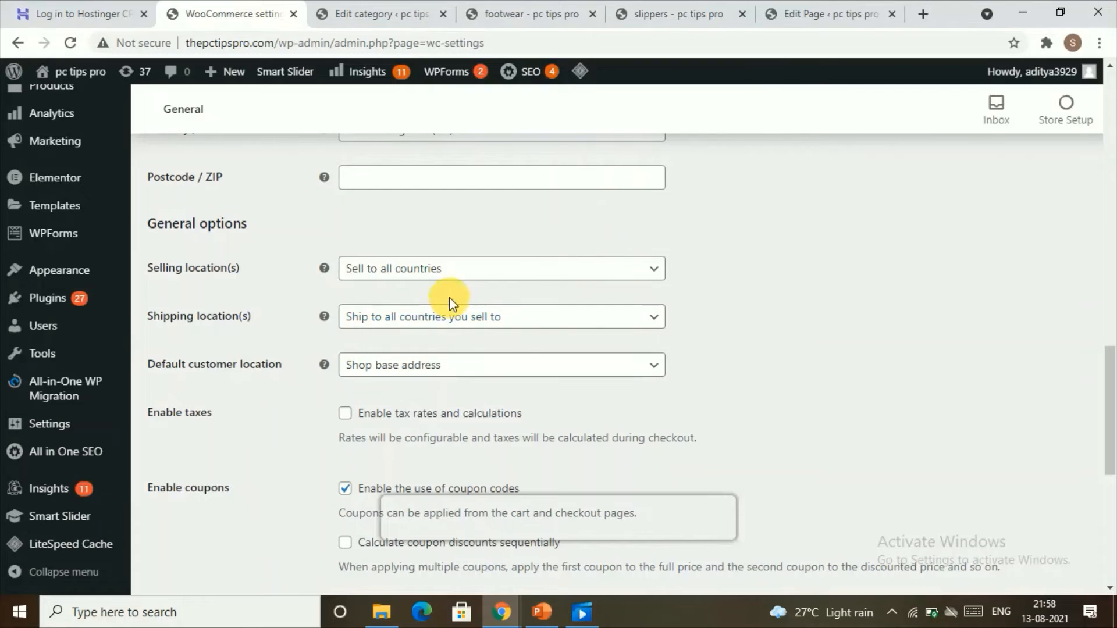
scroll(456, 284, "down", 2)
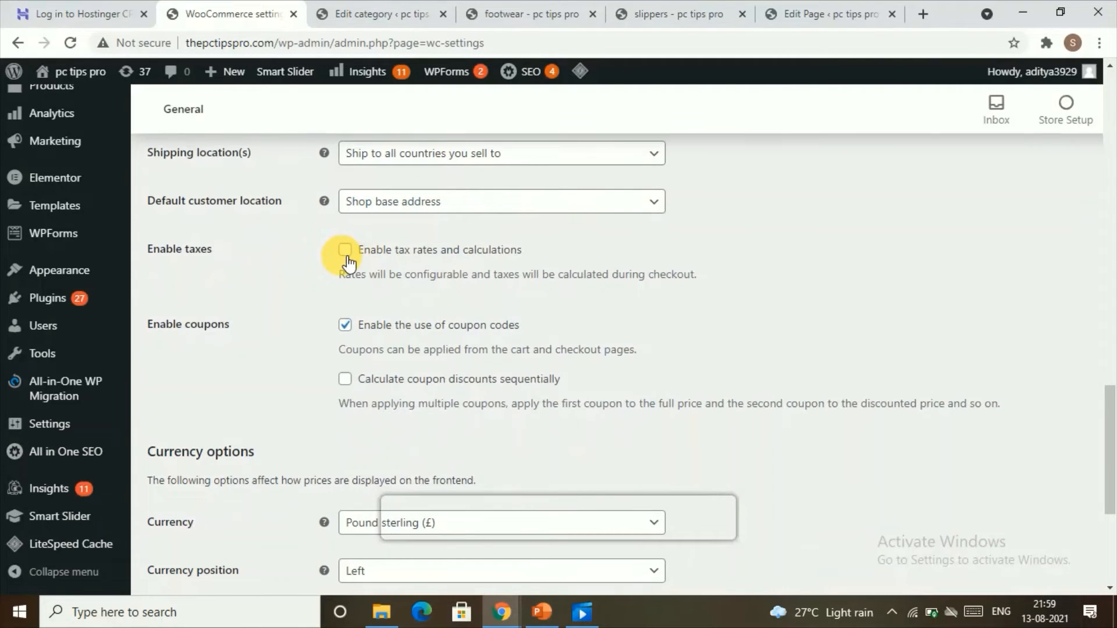
scroll(330, 254, "down", 3)
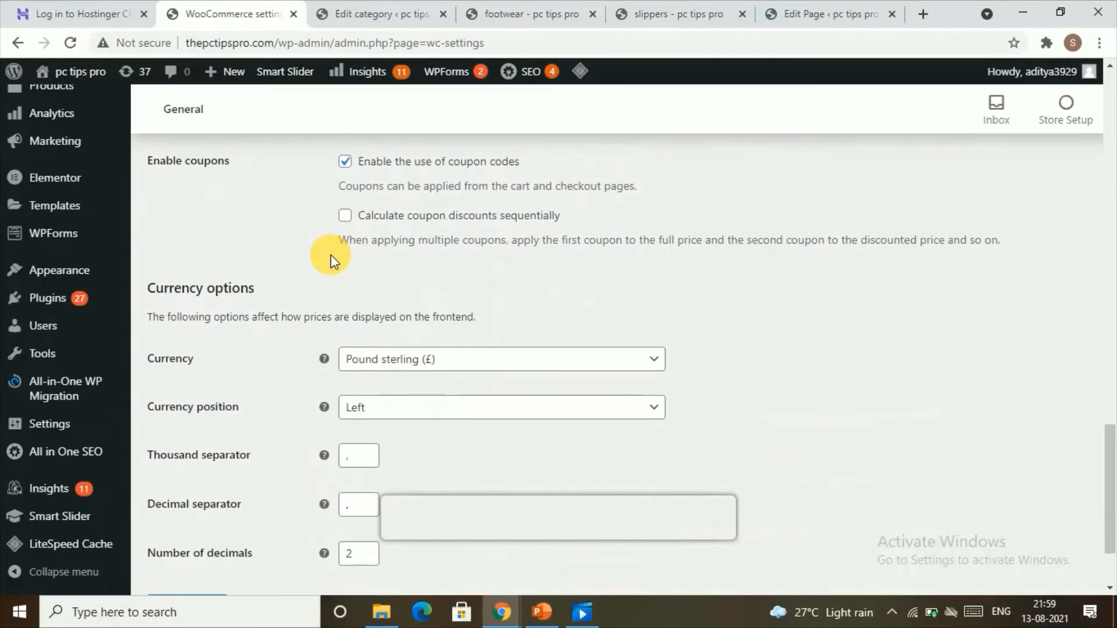
scroll(422, 314, "down", 1)
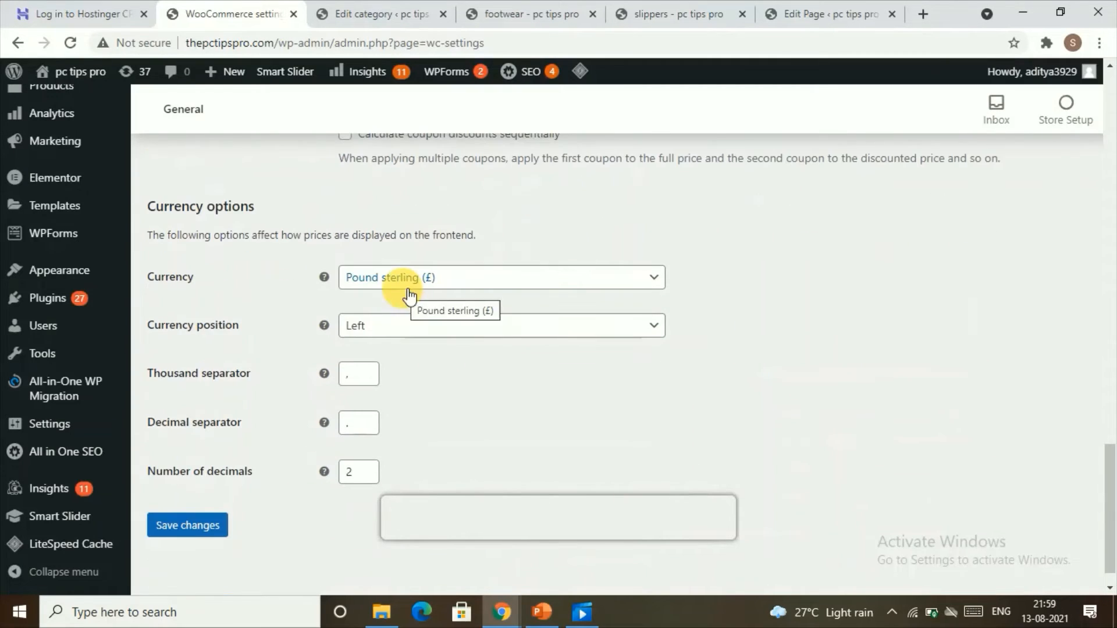
left_click(416, 285)
left_click(414, 285)
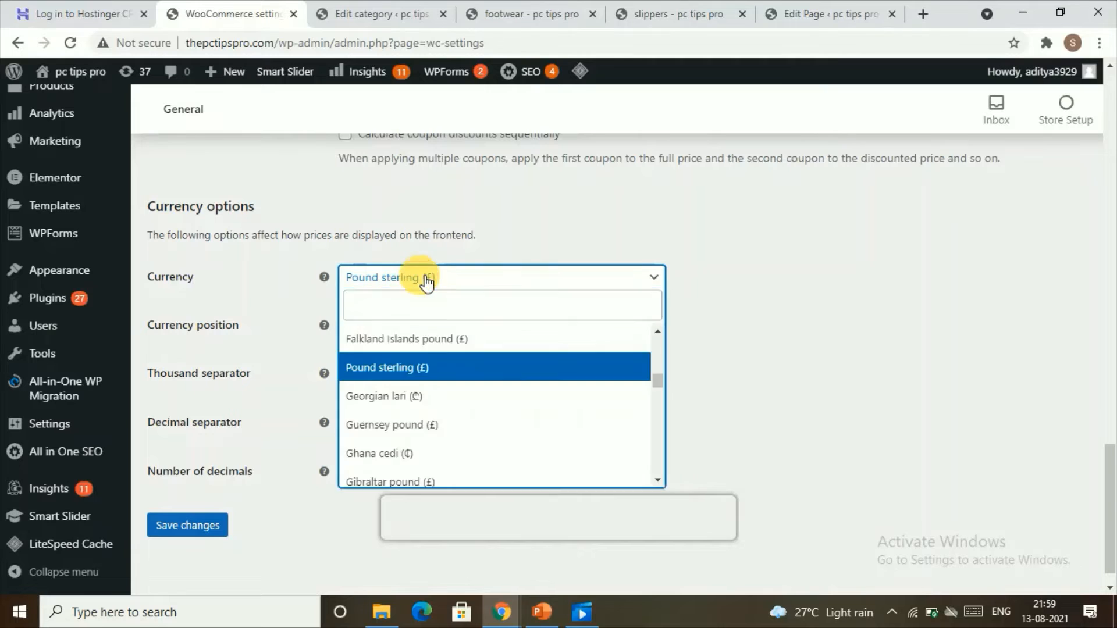
left_click(414, 284)
scroll(411, 366, "down", 20)
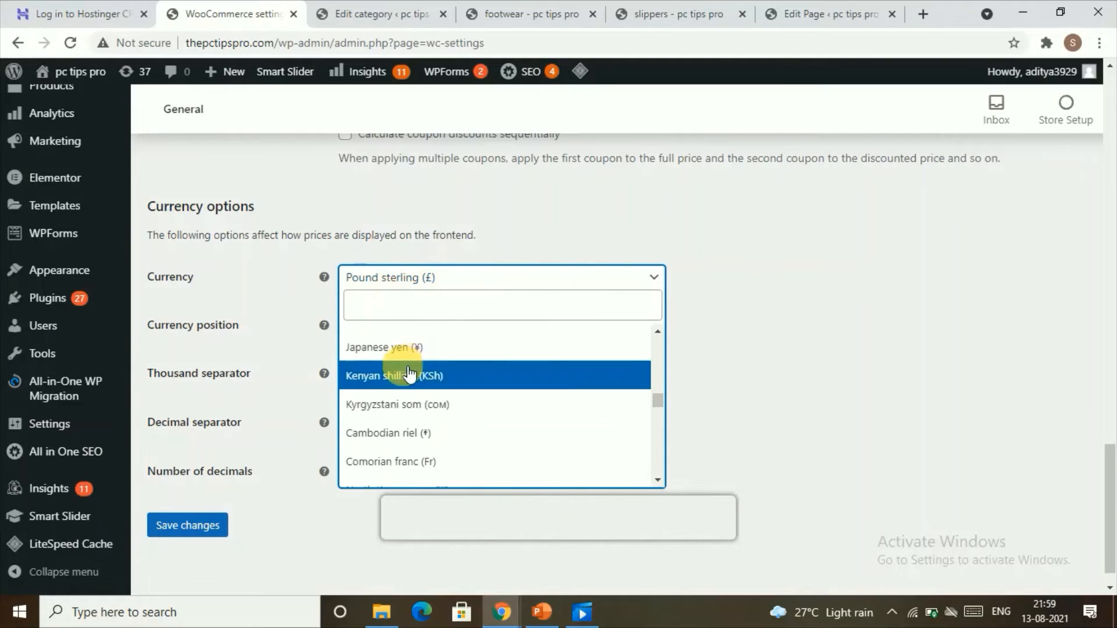
left_click(593, 257)
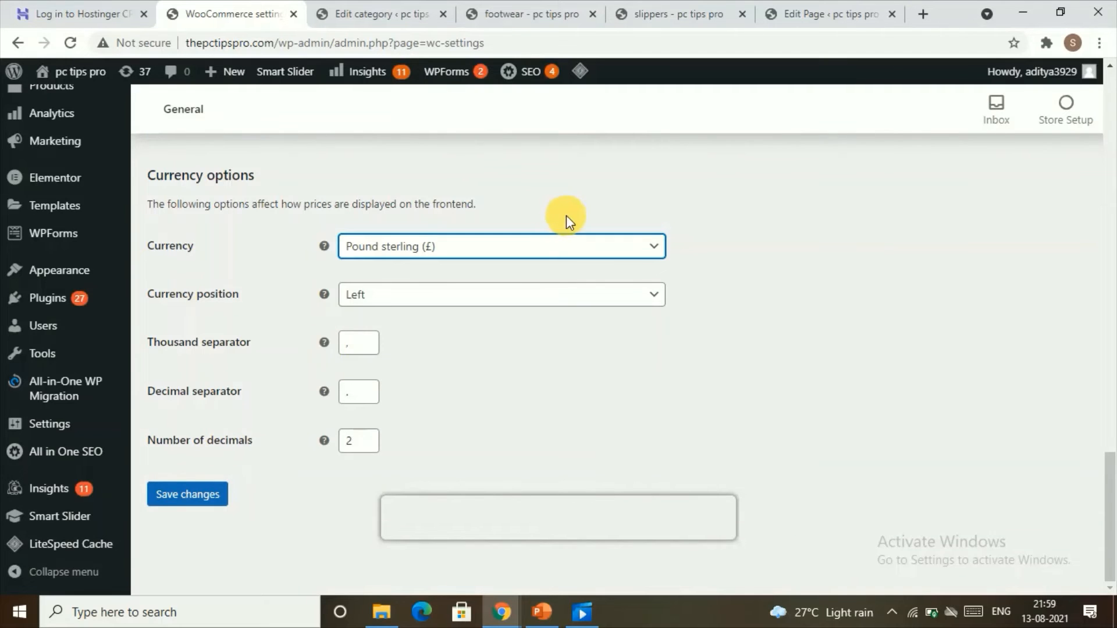
Open the Products settings and set the shop page to Shop.
scroll(566, 221, "up", 6)
scroll(574, 300, "up", 10)
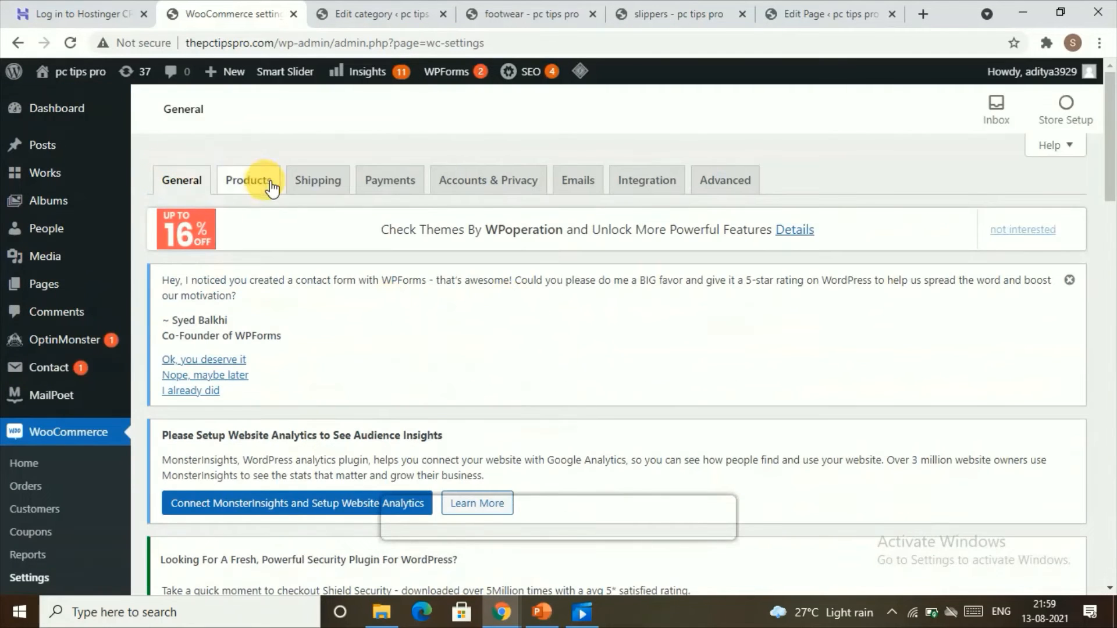
left_click(270, 185)
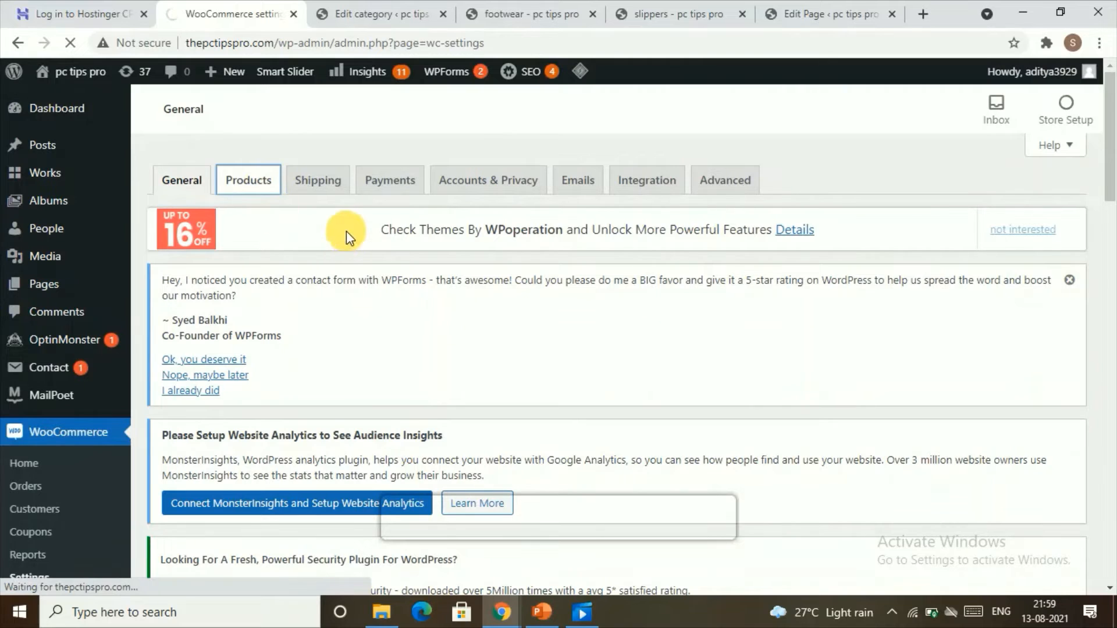
scroll(371, 407, "down", 4)
scroll(333, 285, "down", 10)
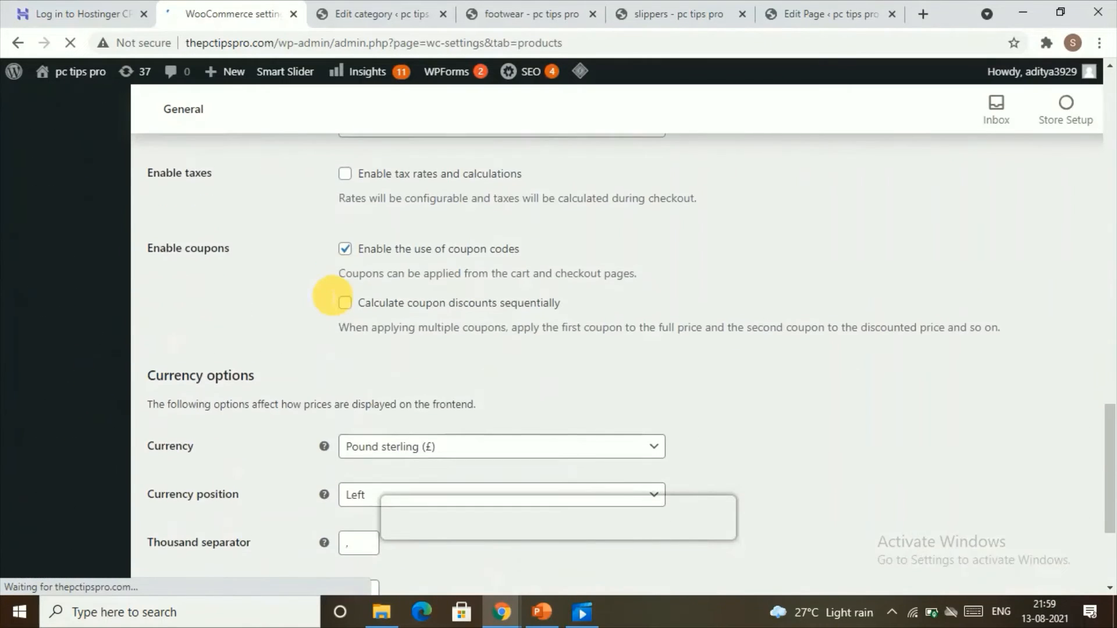
scroll(328, 307, "down", 3)
scroll(328, 309, "up", 3)
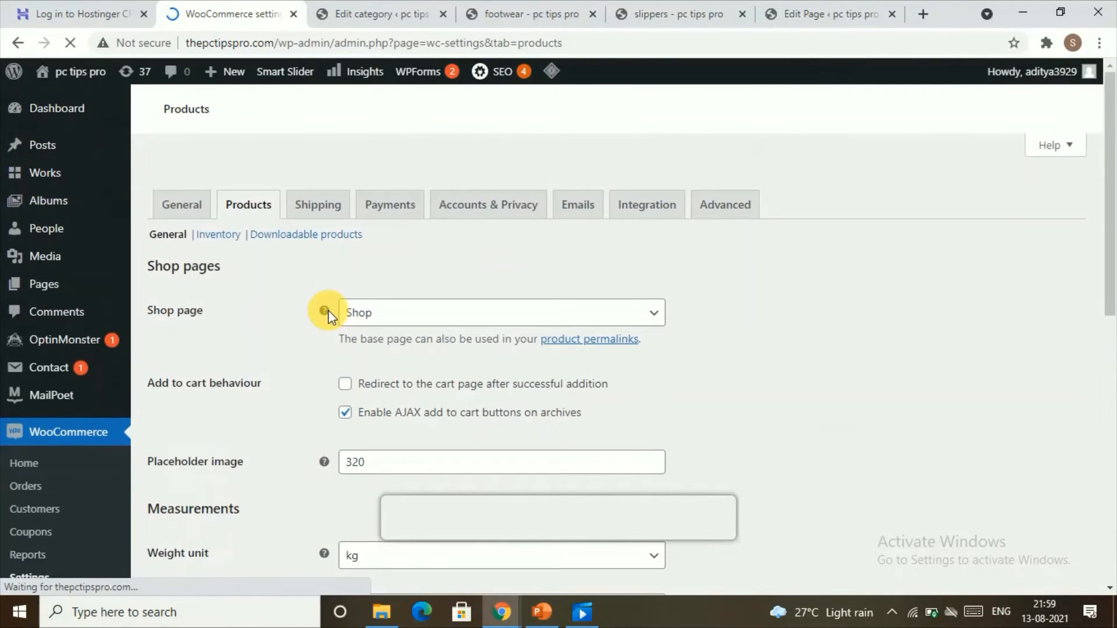
scroll(363, 317, "down", 1)
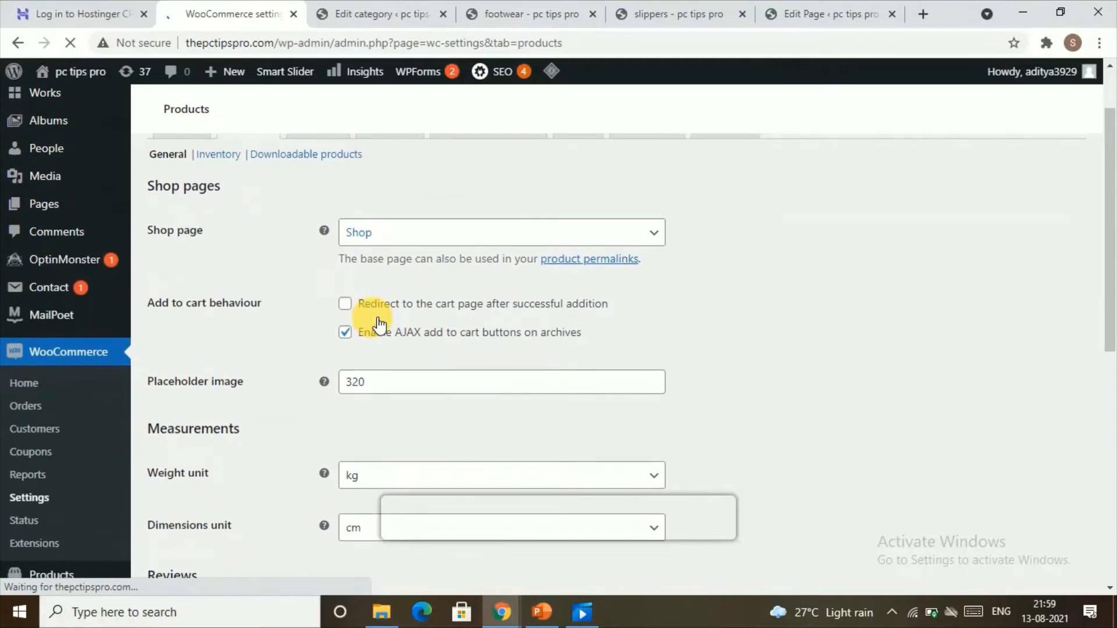
scroll(372, 317, "up", 1)
left_click(381, 322)
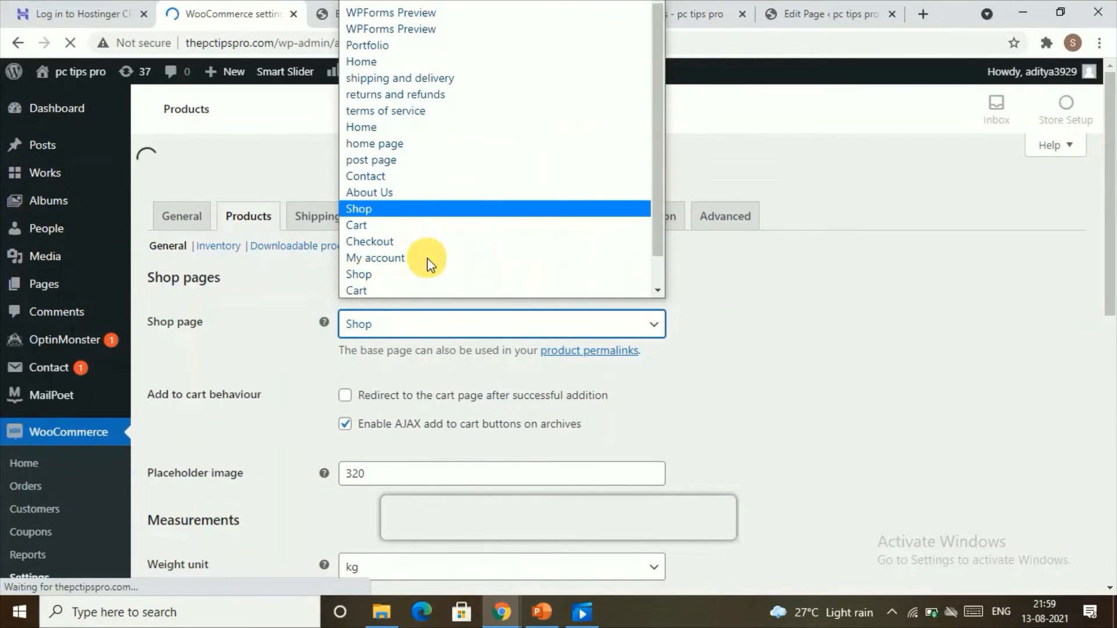
scroll(331, 381, "down", 10)
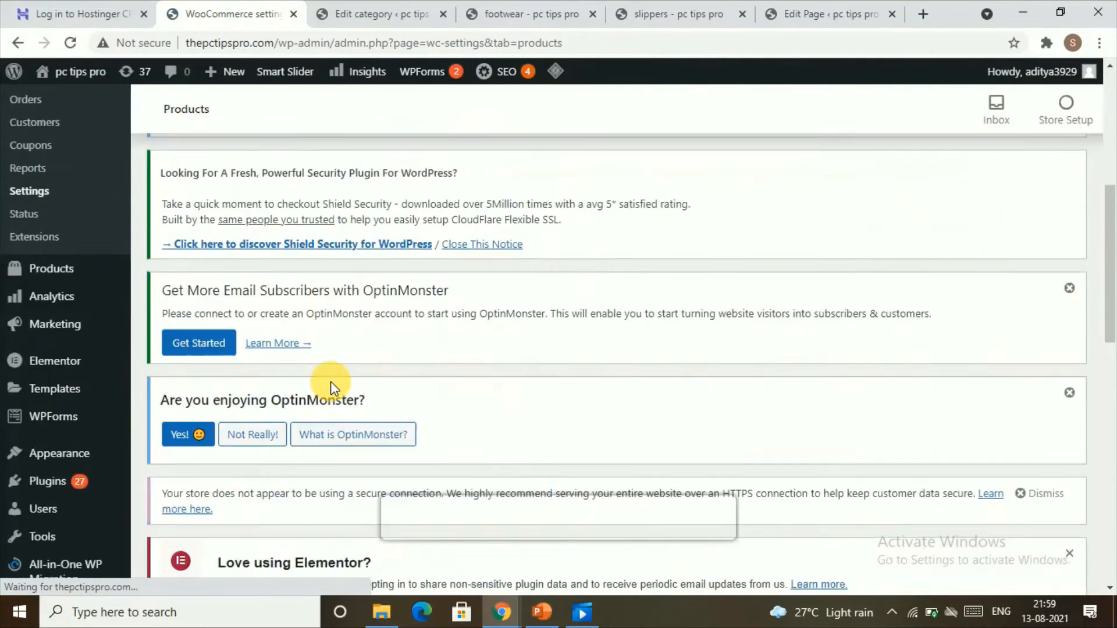
left_click(384, 401)
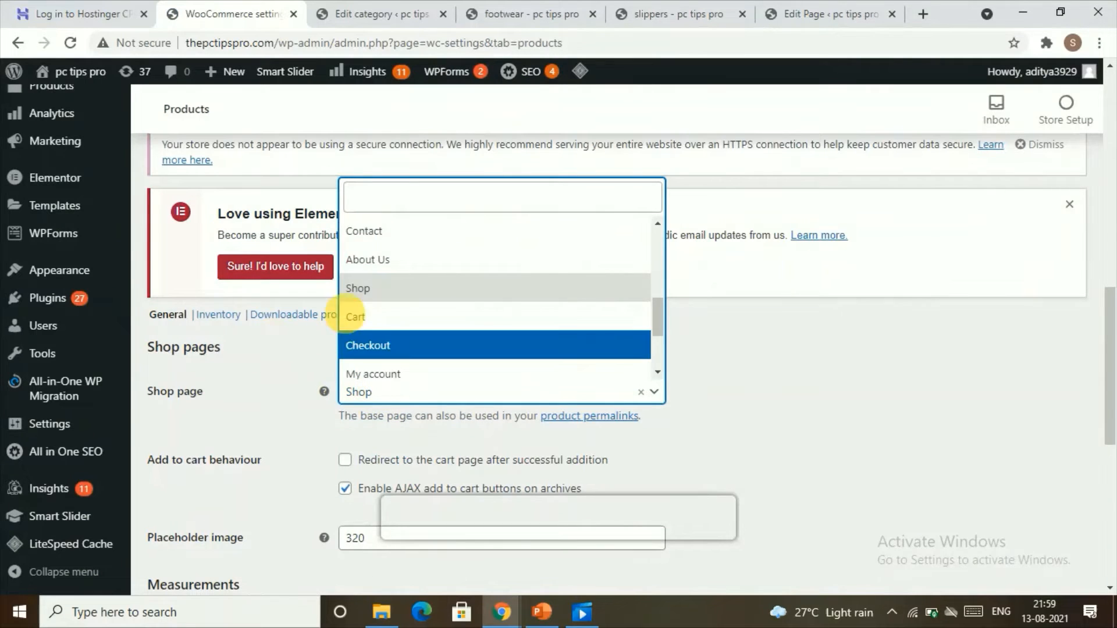
left_click(354, 281)
Check the measurement and review options and save the product settings.
scroll(354, 370, "down", 4)
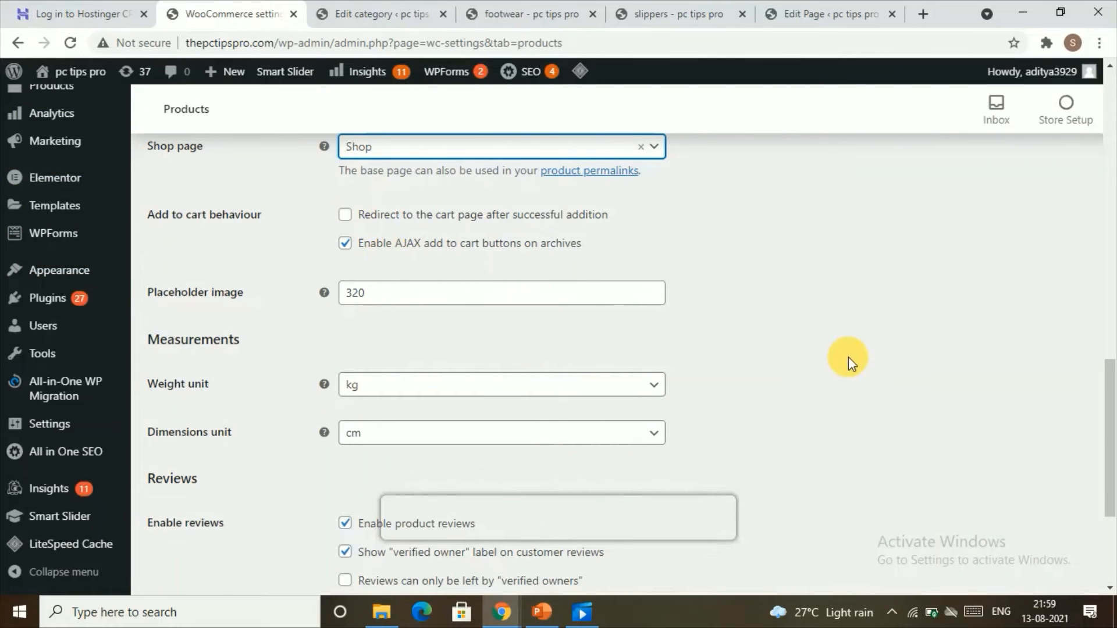
scroll(498, 349, "up", 5)
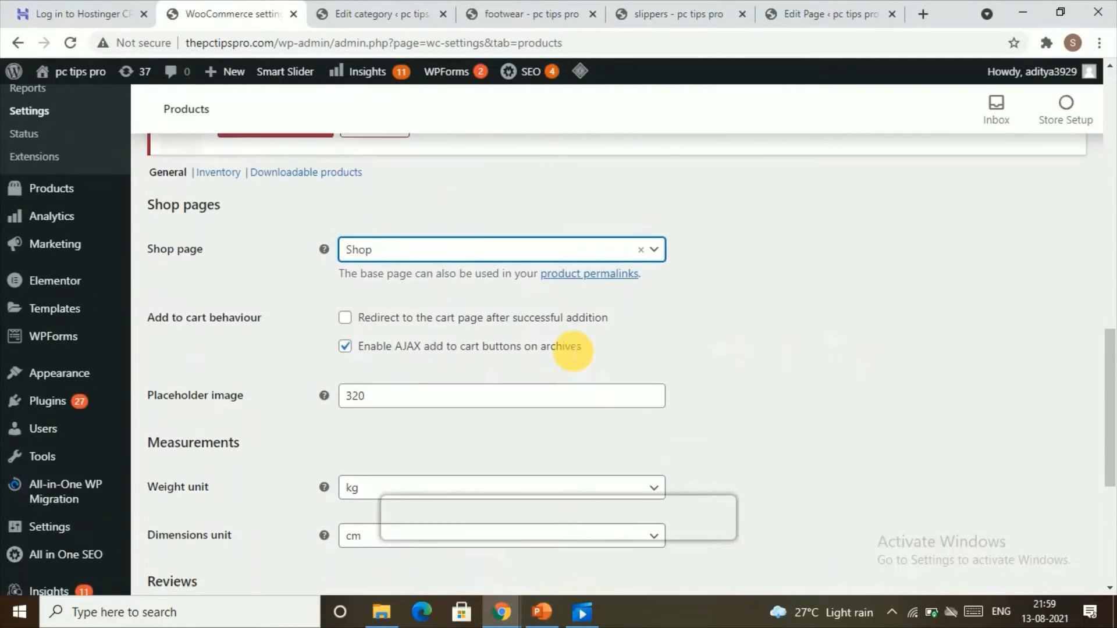
scroll(436, 417, "down", 3)
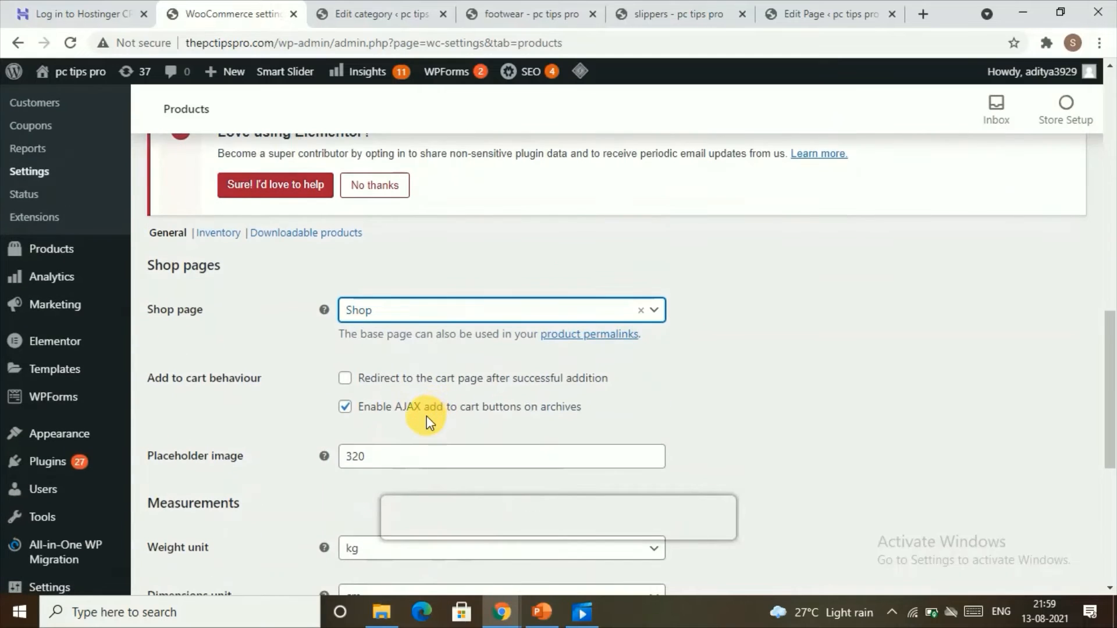
scroll(418, 312, "down", 3)
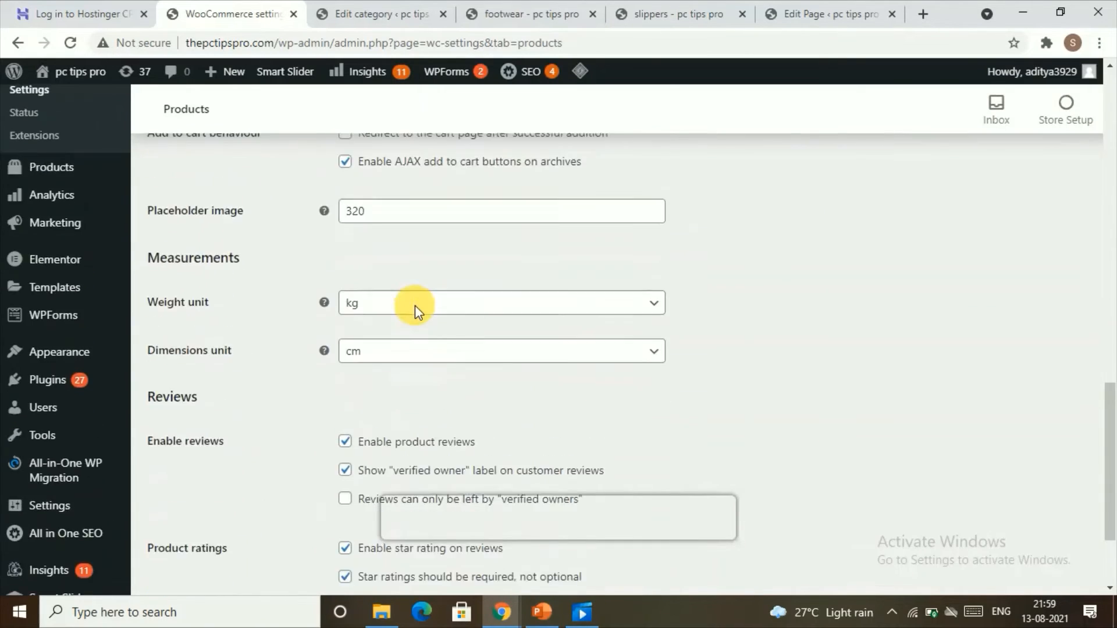
scroll(399, 342, "up", 2)
scroll(391, 374, "down", 3)
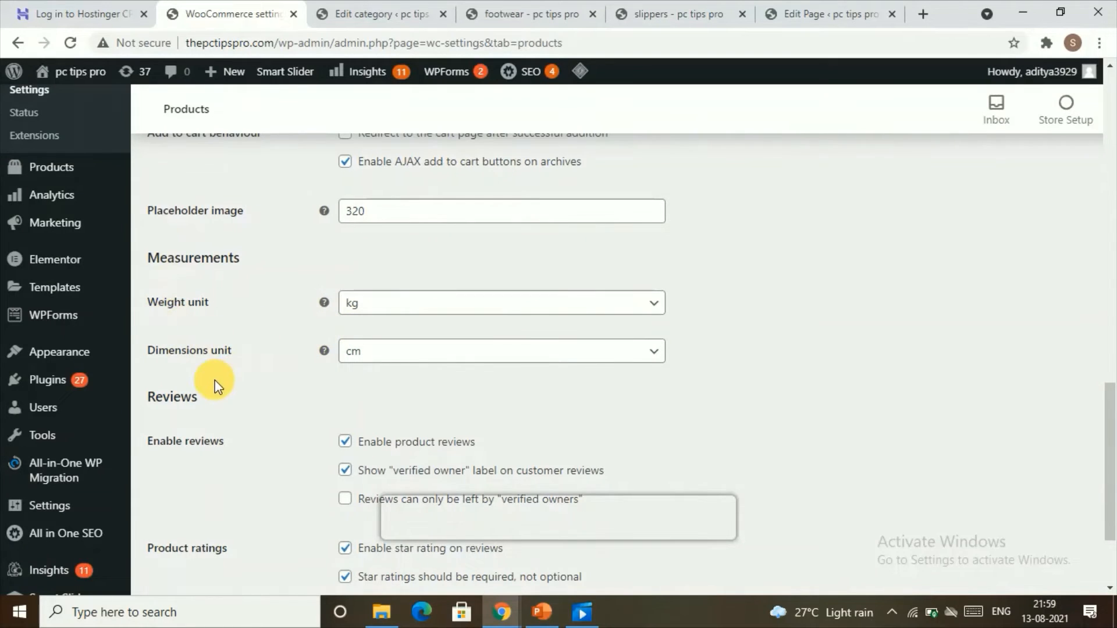
scroll(221, 360, "down", 3)
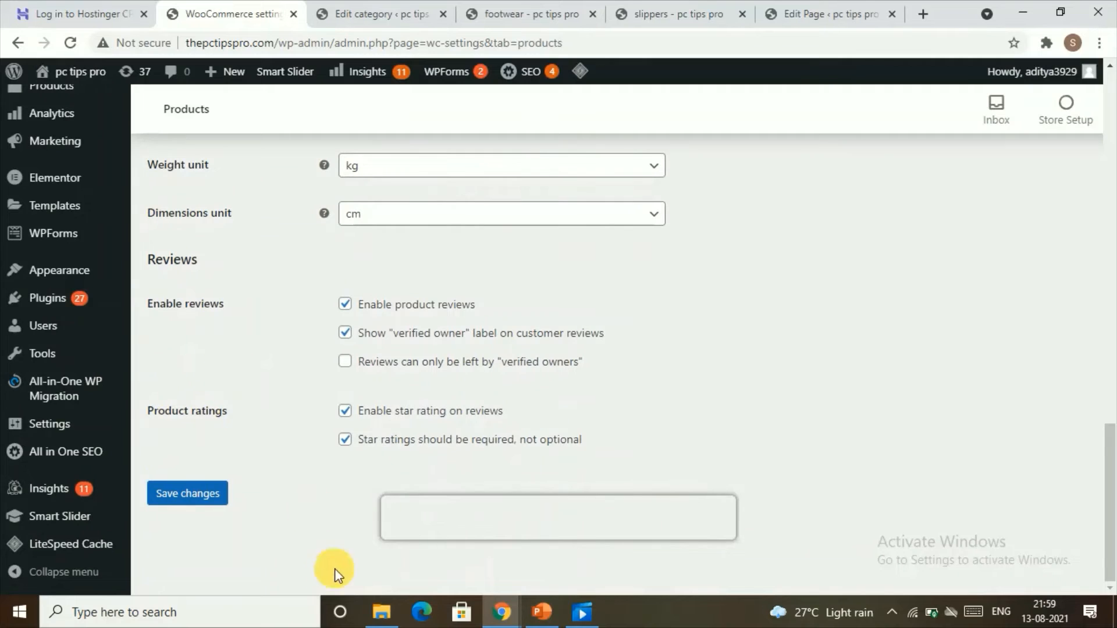
left_click(185, 495)
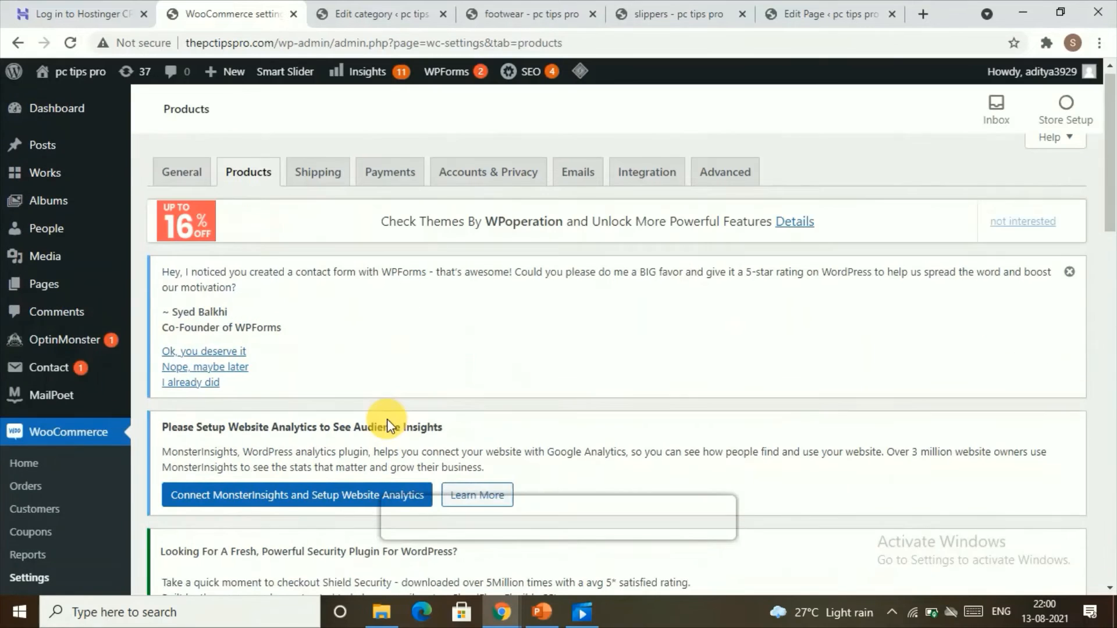
Open the Shipping settings and start adding a new shipping zone.
left_click(334, 198)
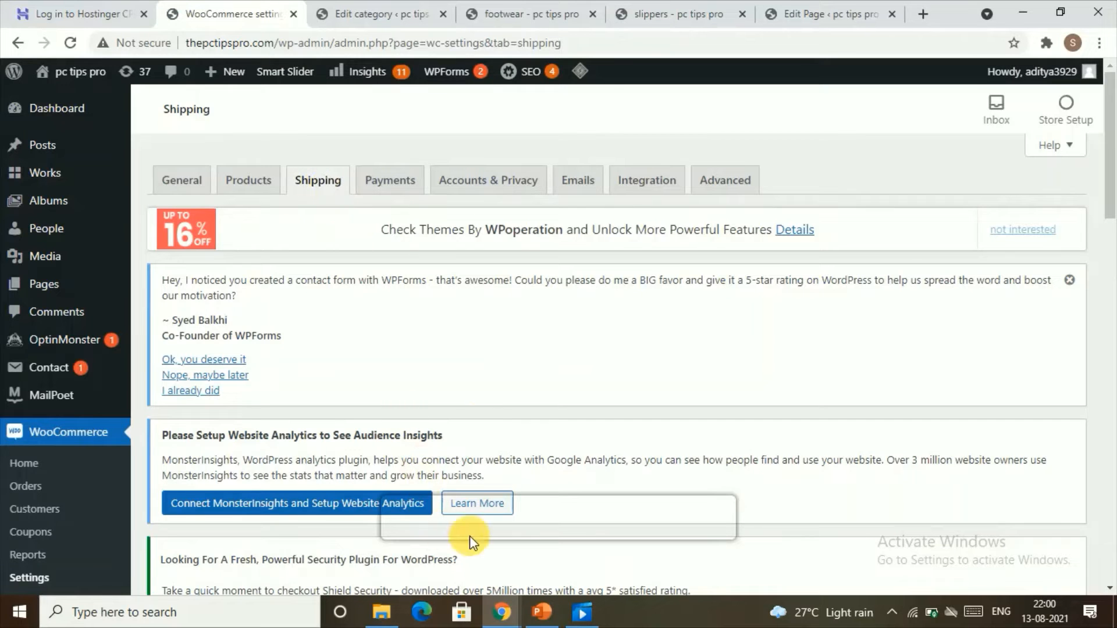
scroll(394, 337, "down", 4)
scroll(394, 337, "down", 3)
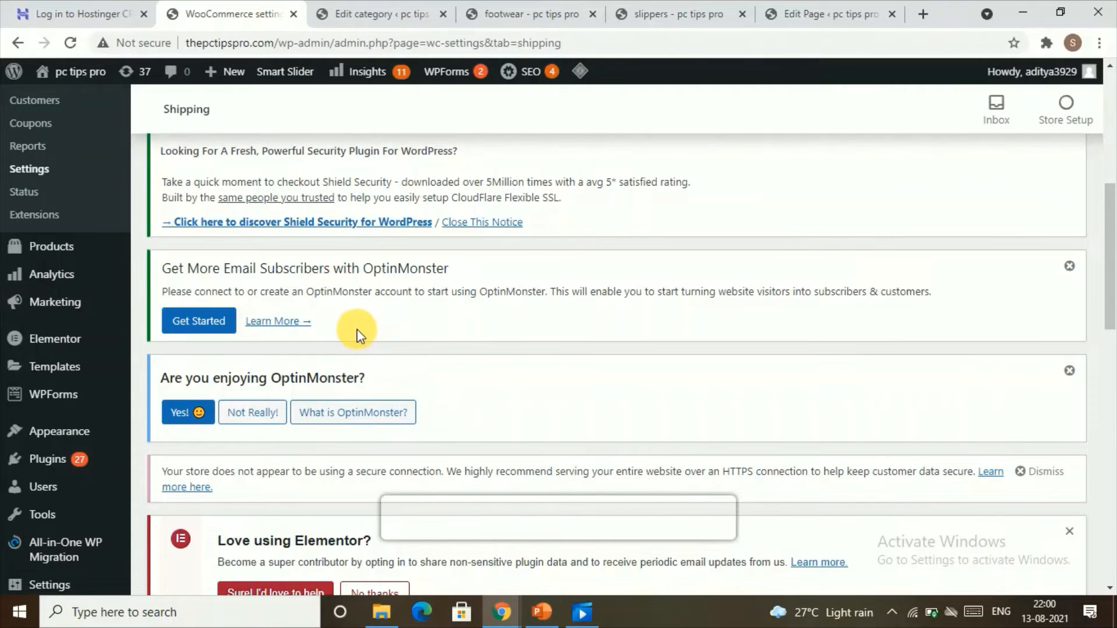
scroll(357, 337, "down", 10)
scroll(379, 334, "down", 1)
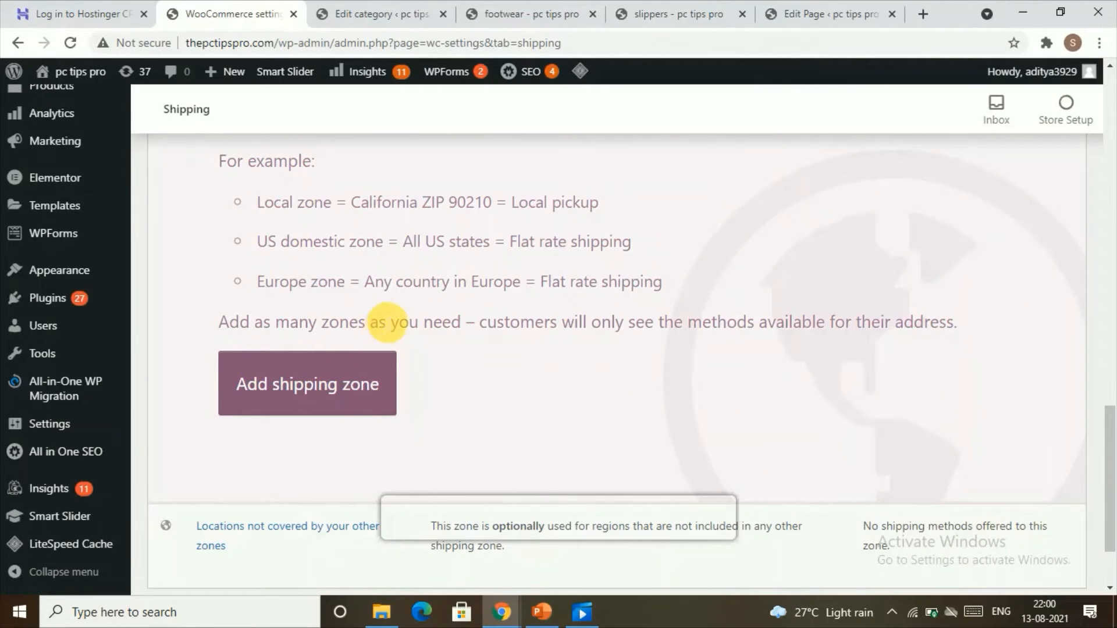
left_click(302, 387)
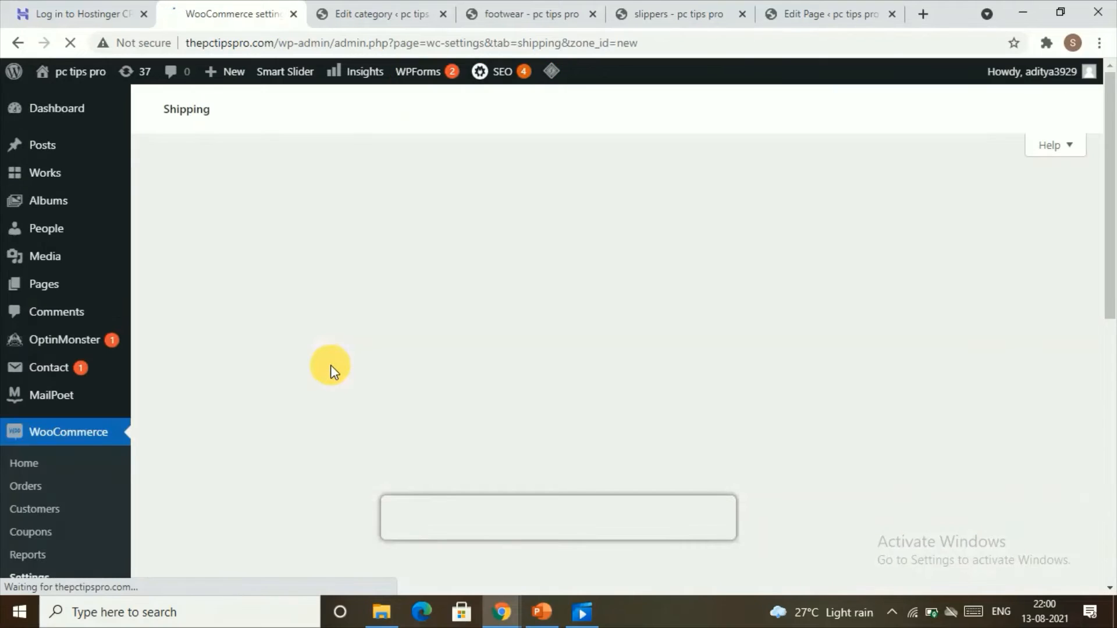
Name the new shipping zone worldwide.
scroll(556, 292, "down", 4)
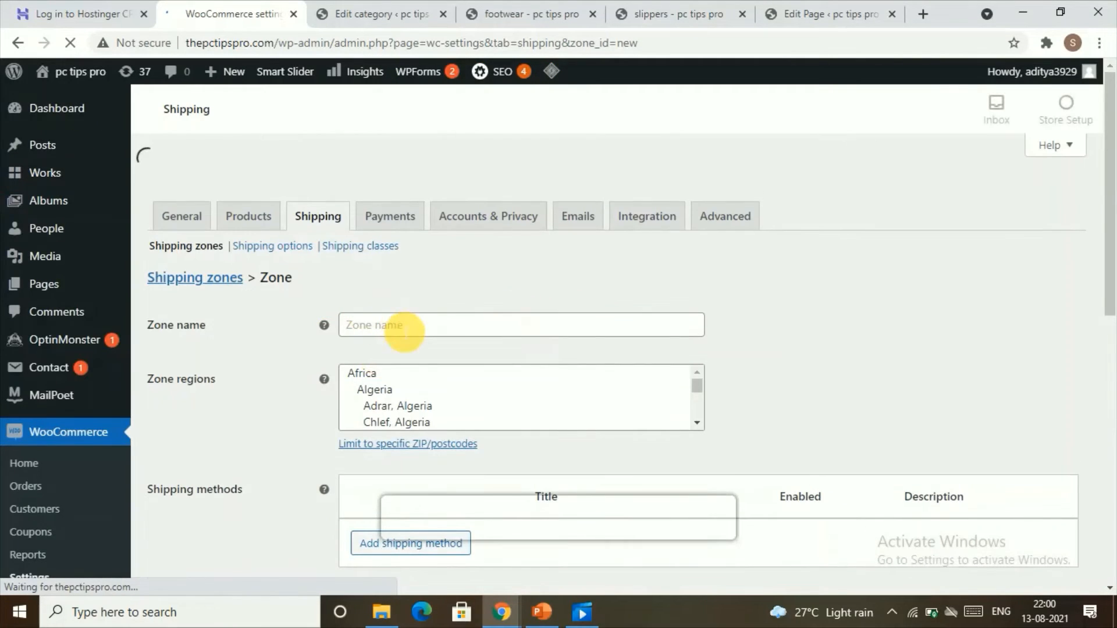
left_click(406, 327)
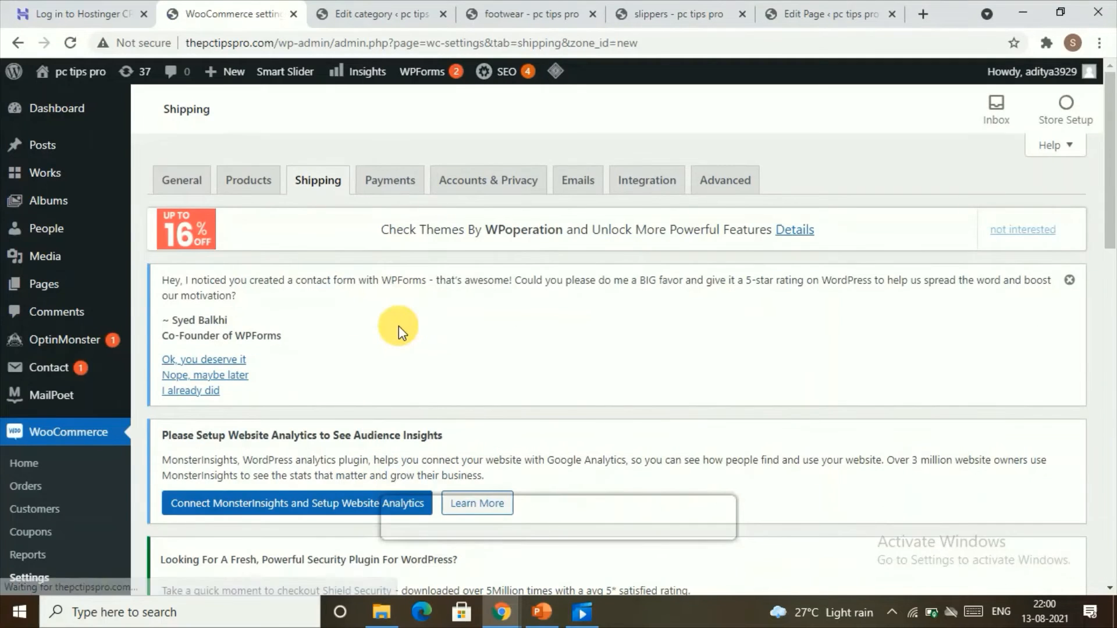
type("wor")
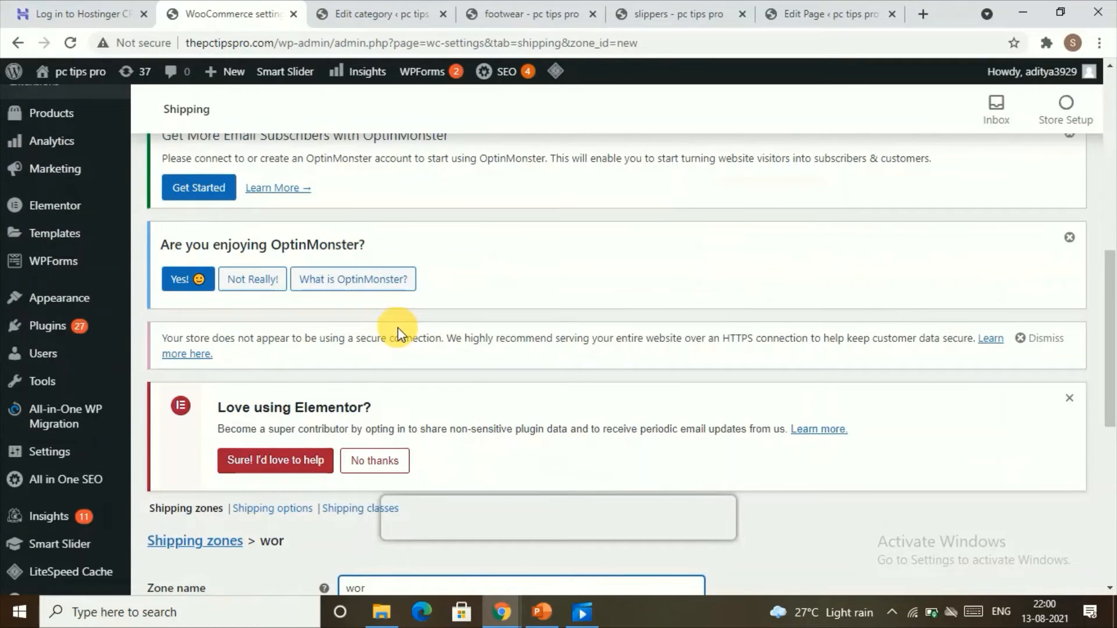
scroll(399, 326, "down", 6)
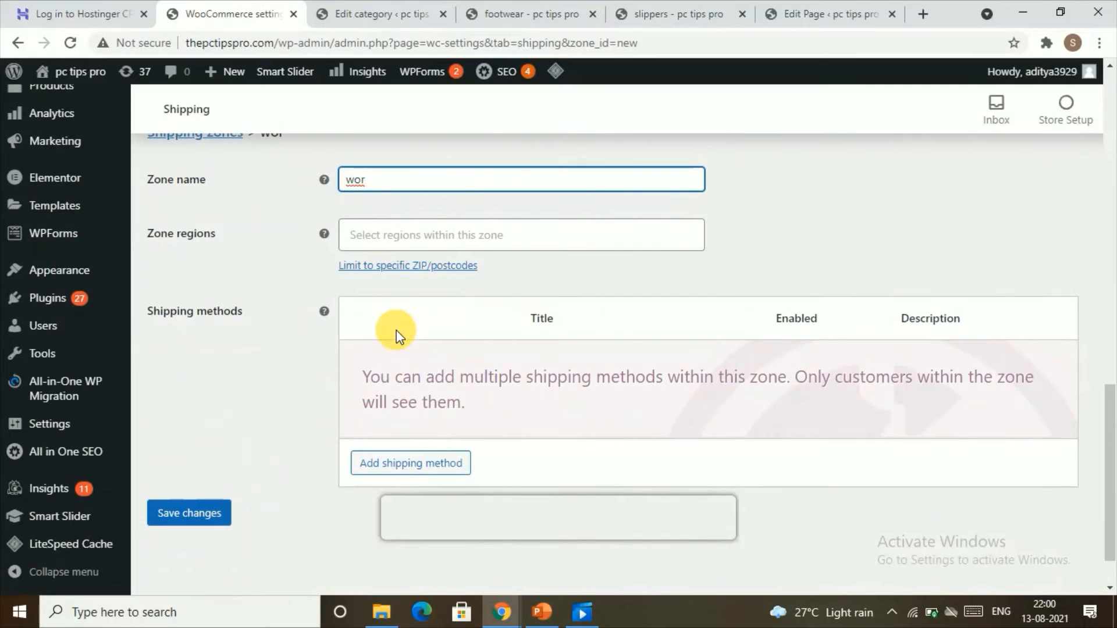
type("orldwide")
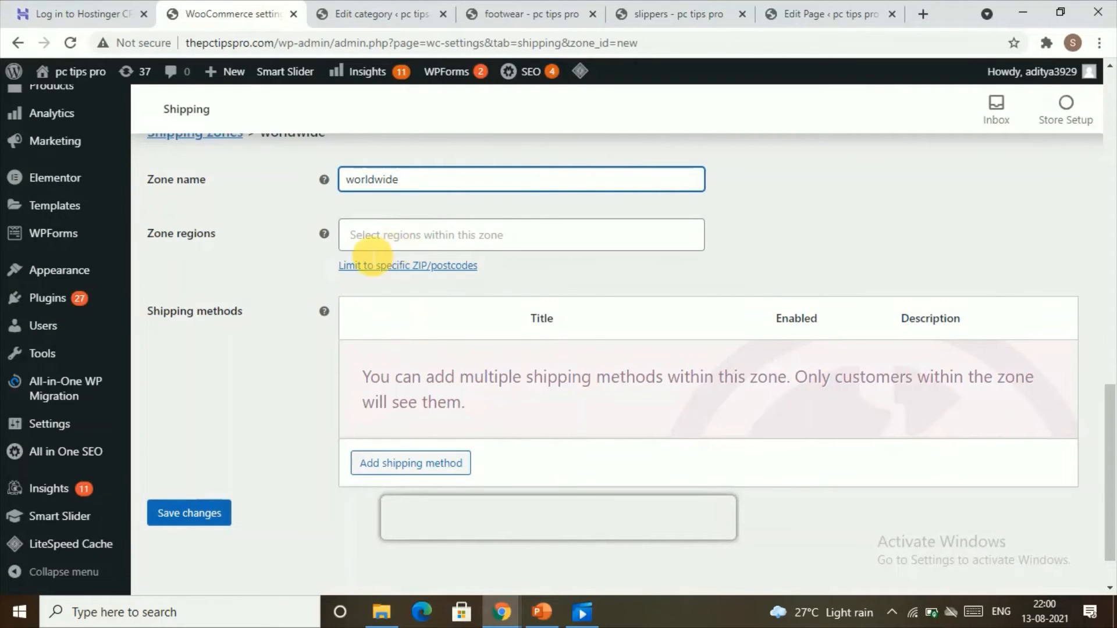
left_click(400, 235)
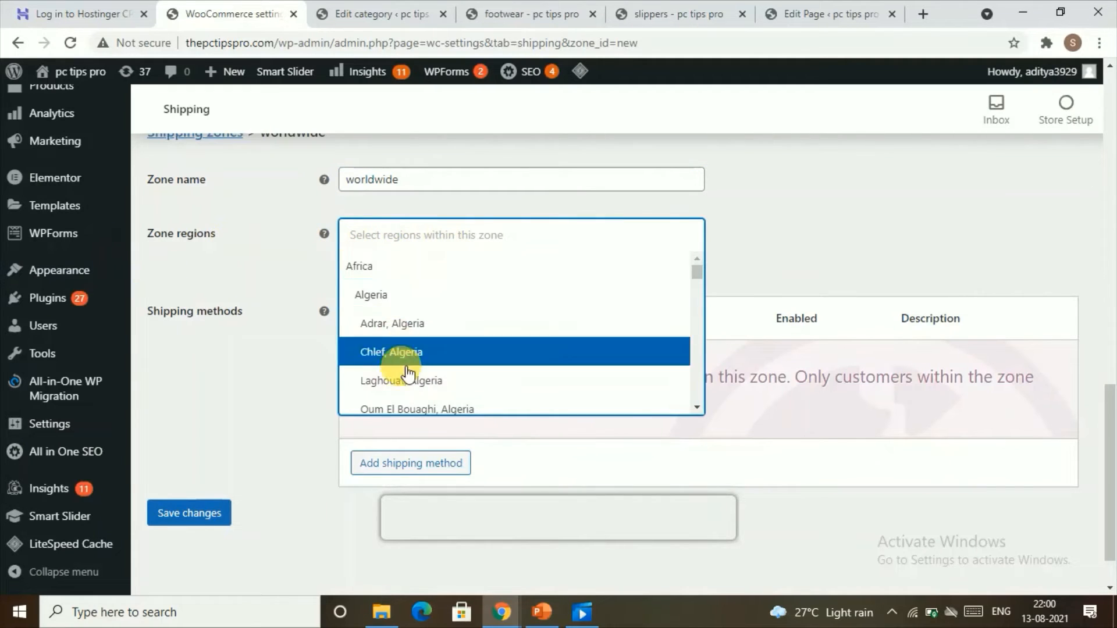
left_click(251, 301)
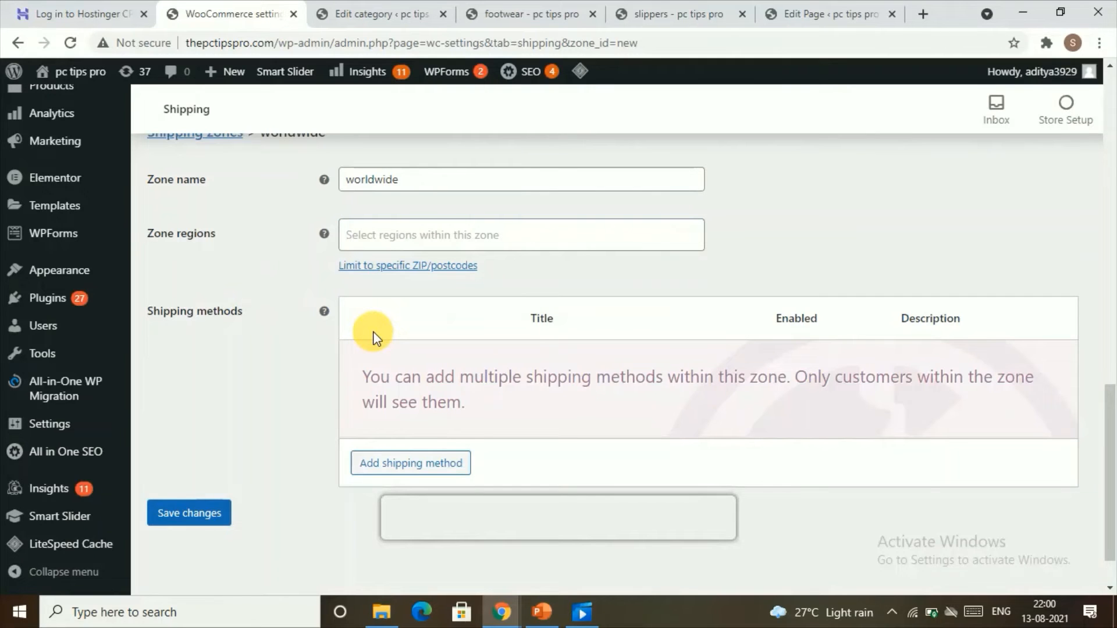
Add the Free shipping method to the worldwide zone.
scroll(367, 325, "down", 1)
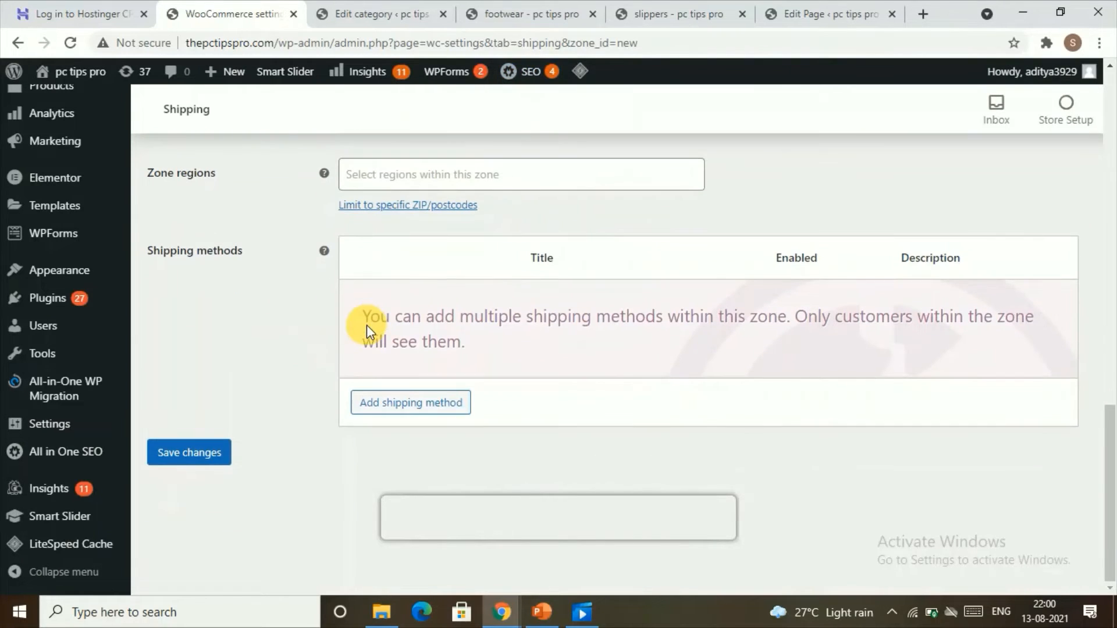
left_click(435, 402)
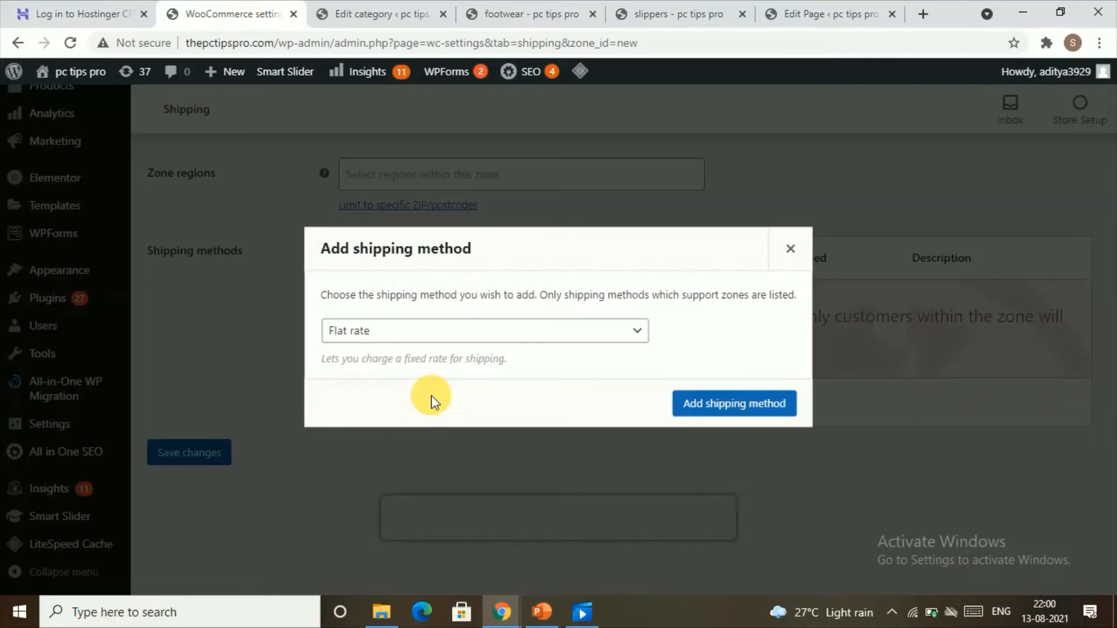
left_click(433, 342)
left_click(416, 368)
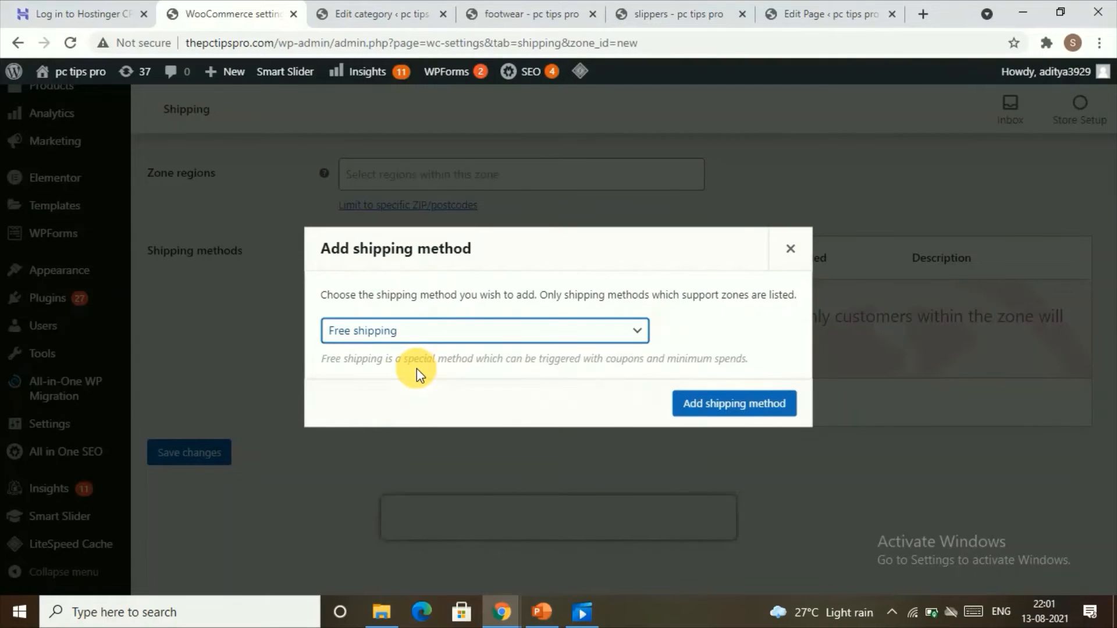
left_click(404, 335)
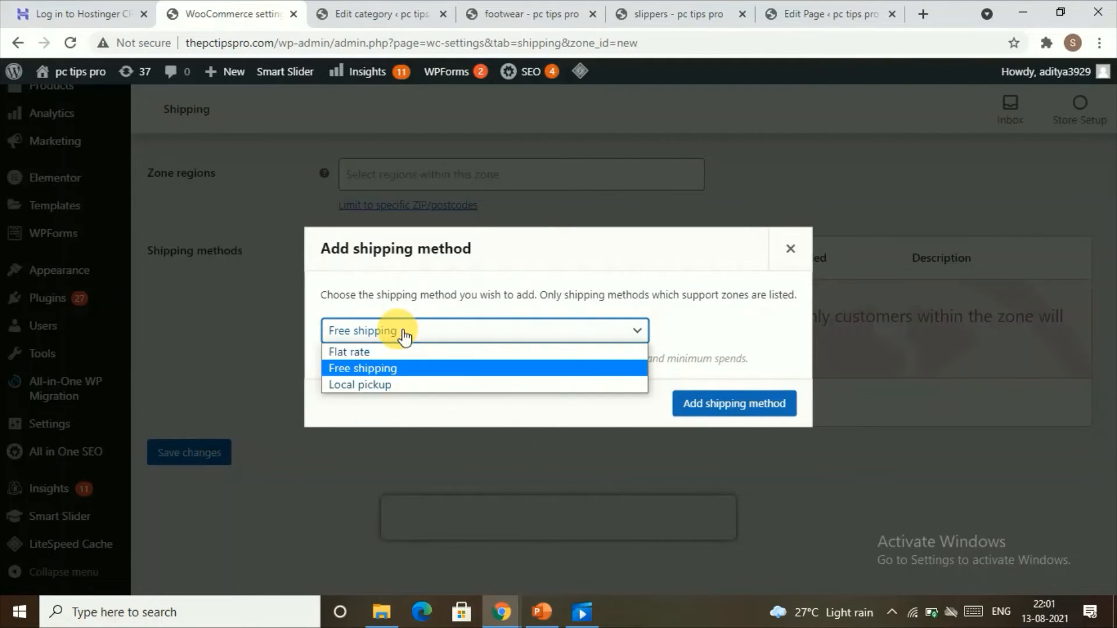
left_click(390, 368)
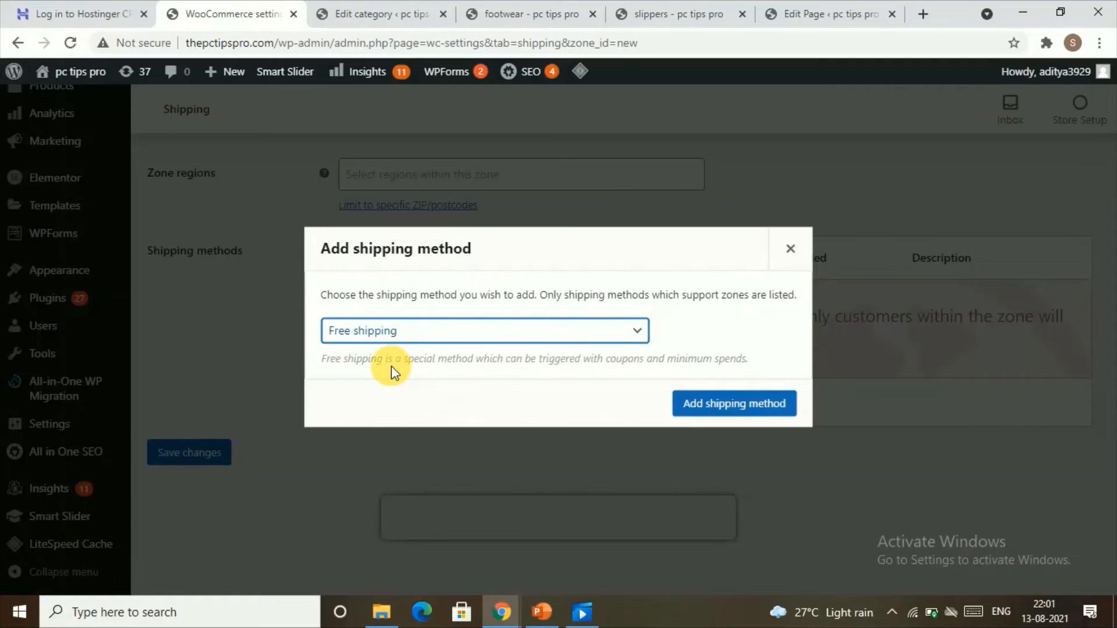
left_click(703, 400)
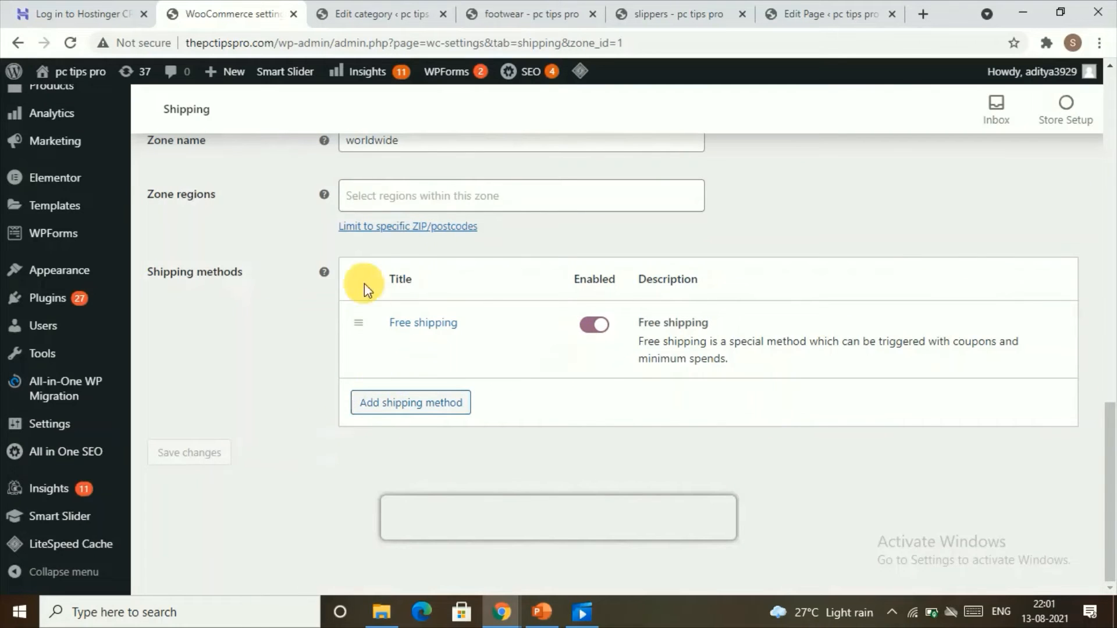
Set the zone region to Africa and save the shipping zone.
scroll(424, 456, "up", 5)
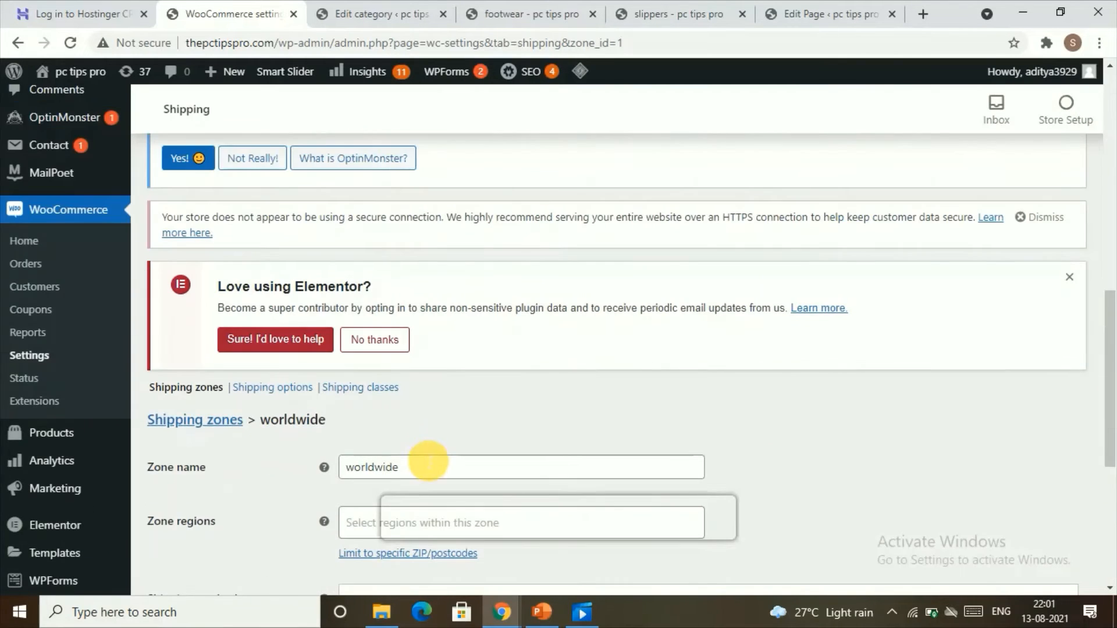
scroll(425, 448, "down", 3)
left_click(399, 365)
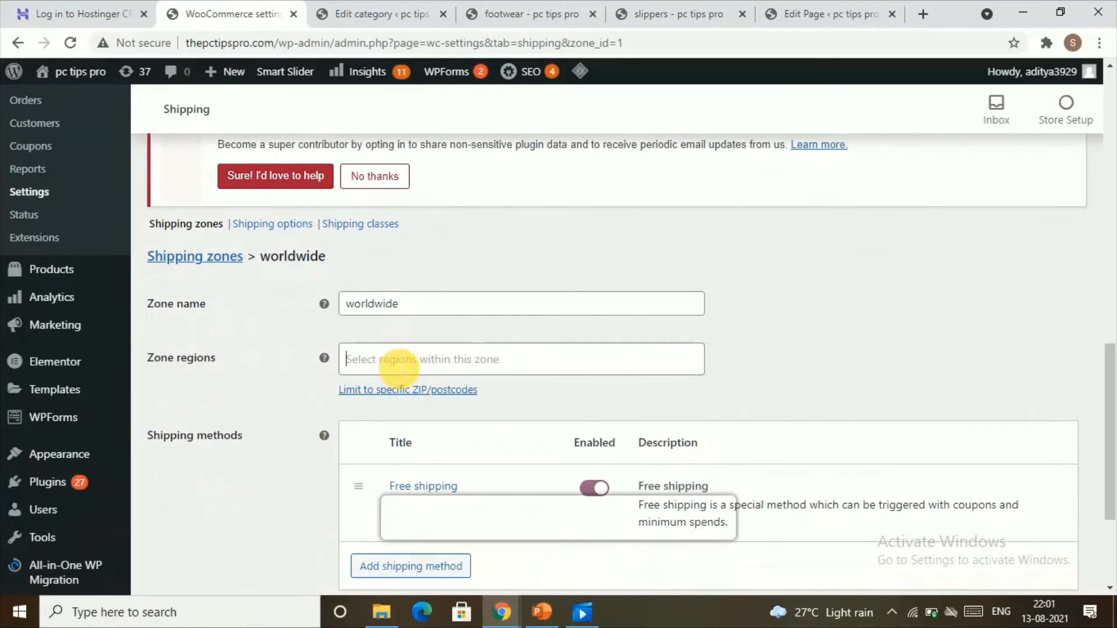
left_click(392, 390)
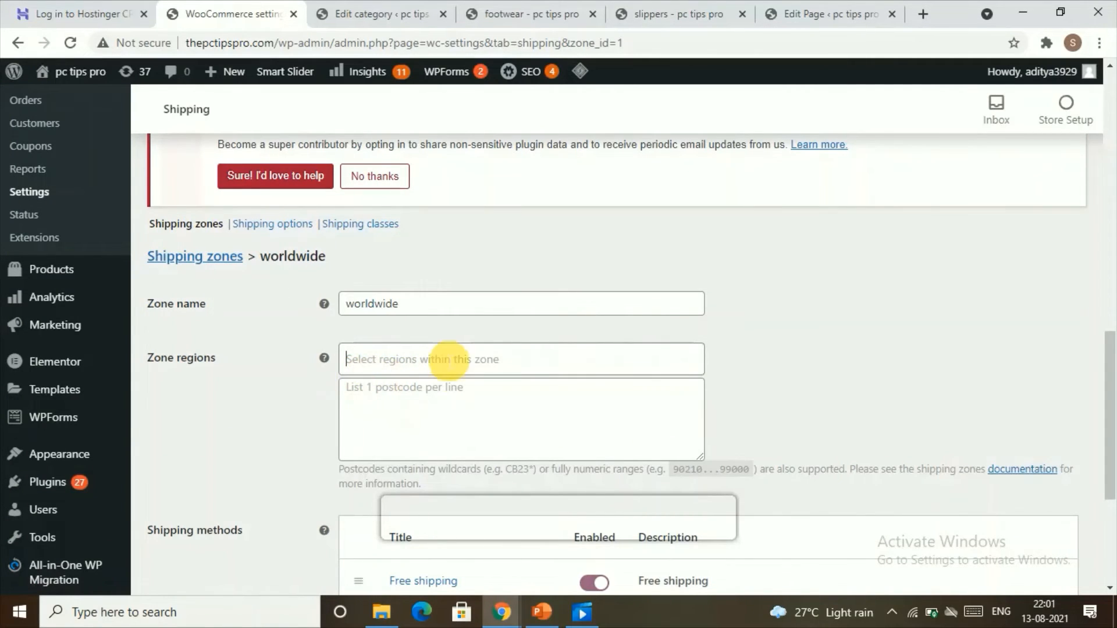
scroll(449, 367, "down", 4)
key("Down")
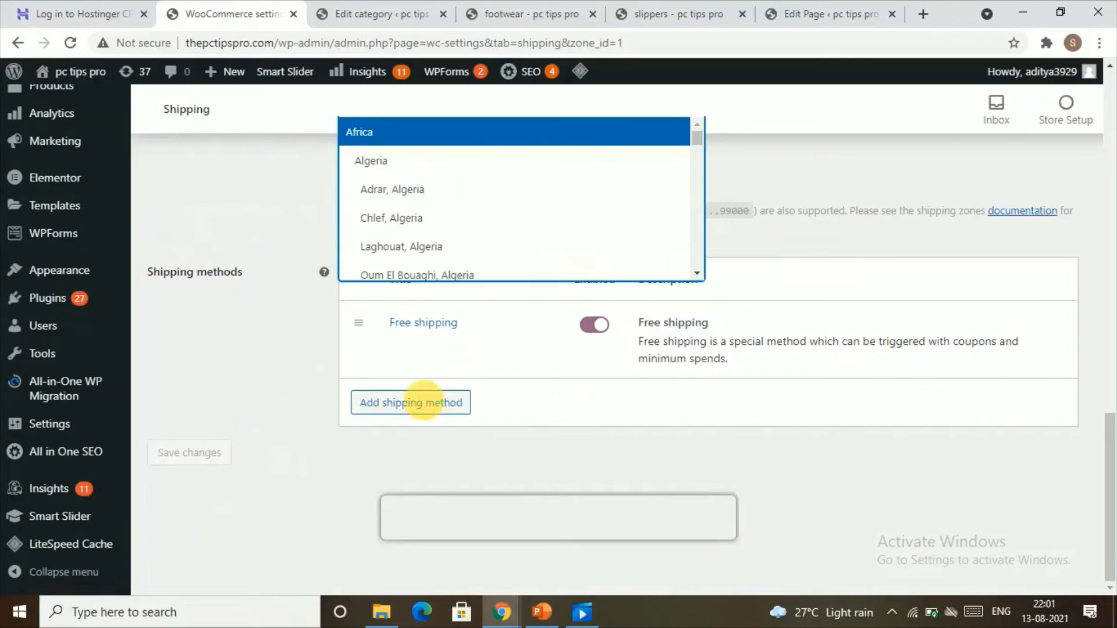
left_click(410, 139)
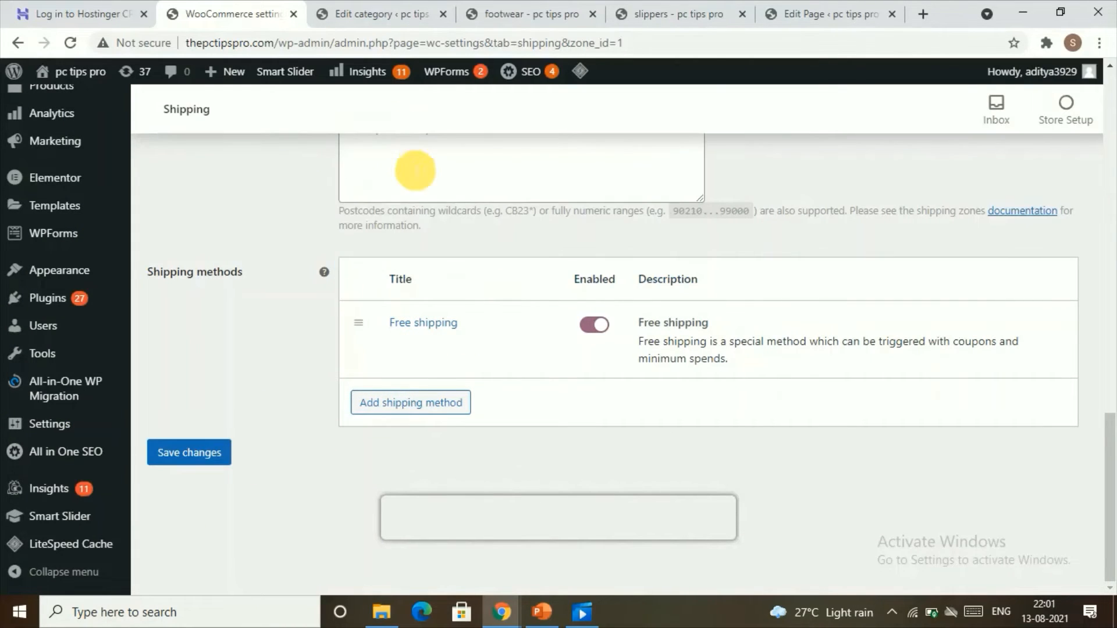
left_click(189, 453)
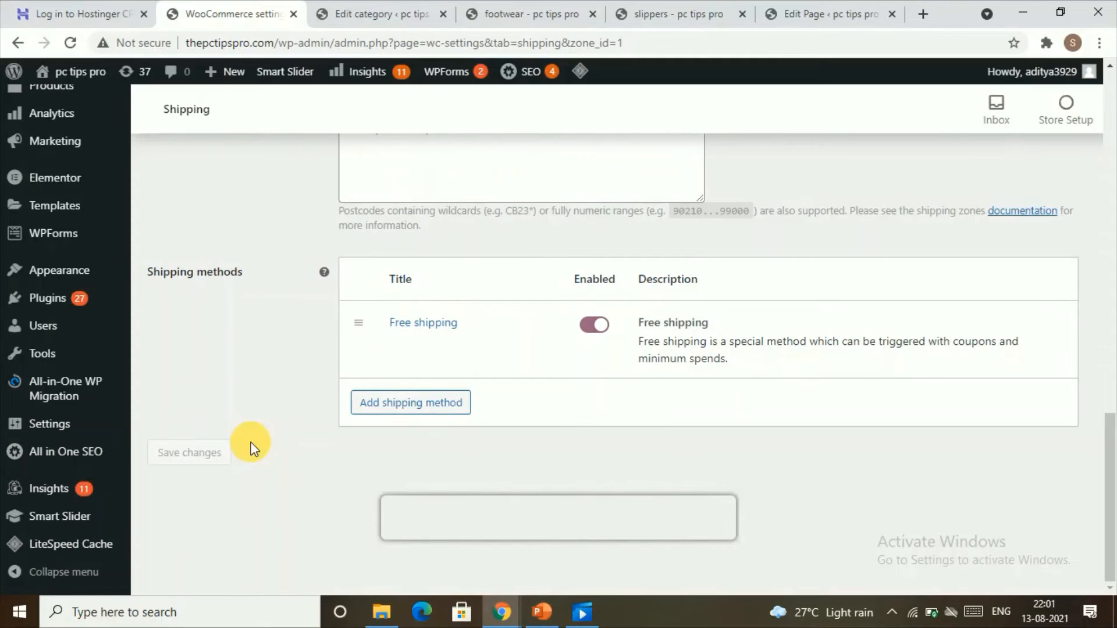
Review the saved worldwide zone's name, region and shipping methods.
scroll(348, 403, "up", 10)
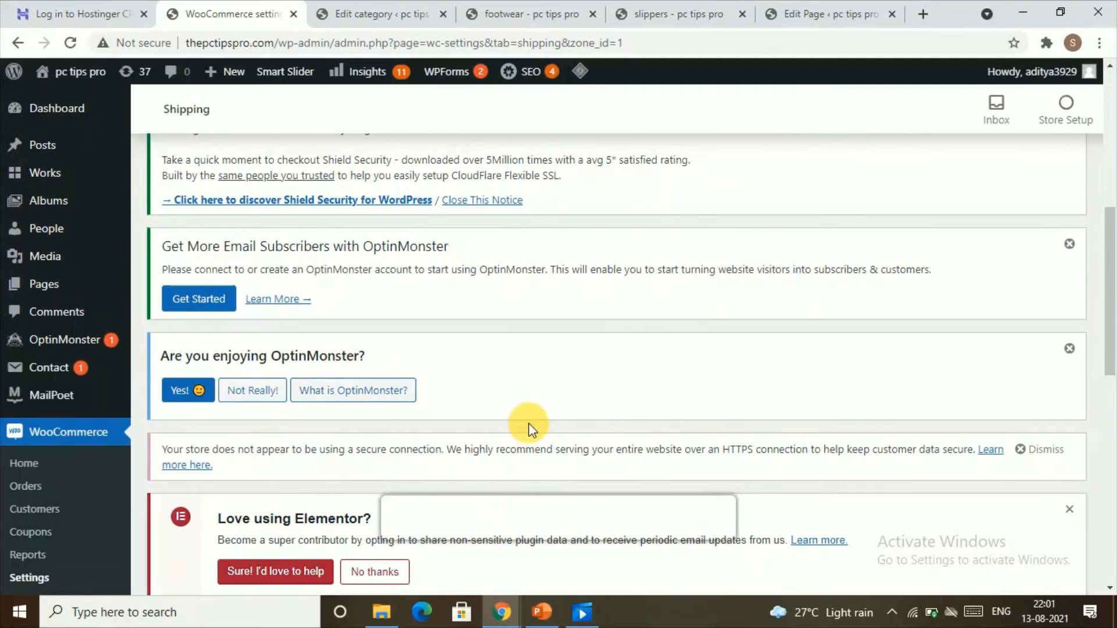
scroll(544, 442, "down", 4)
scroll(428, 442, "down", 4)
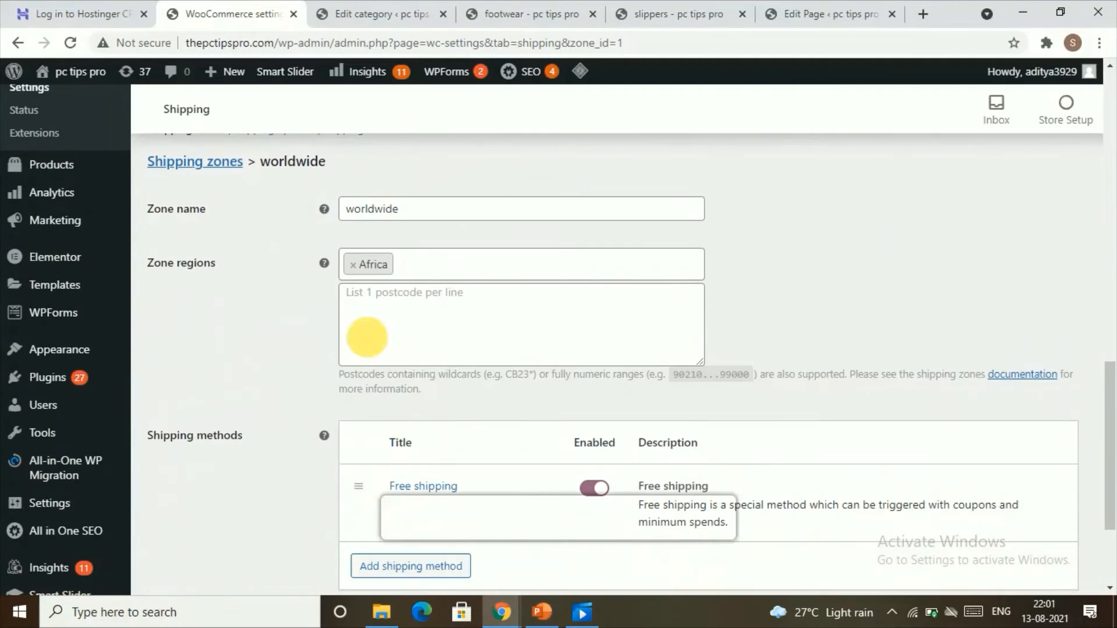
left_click(412, 271)
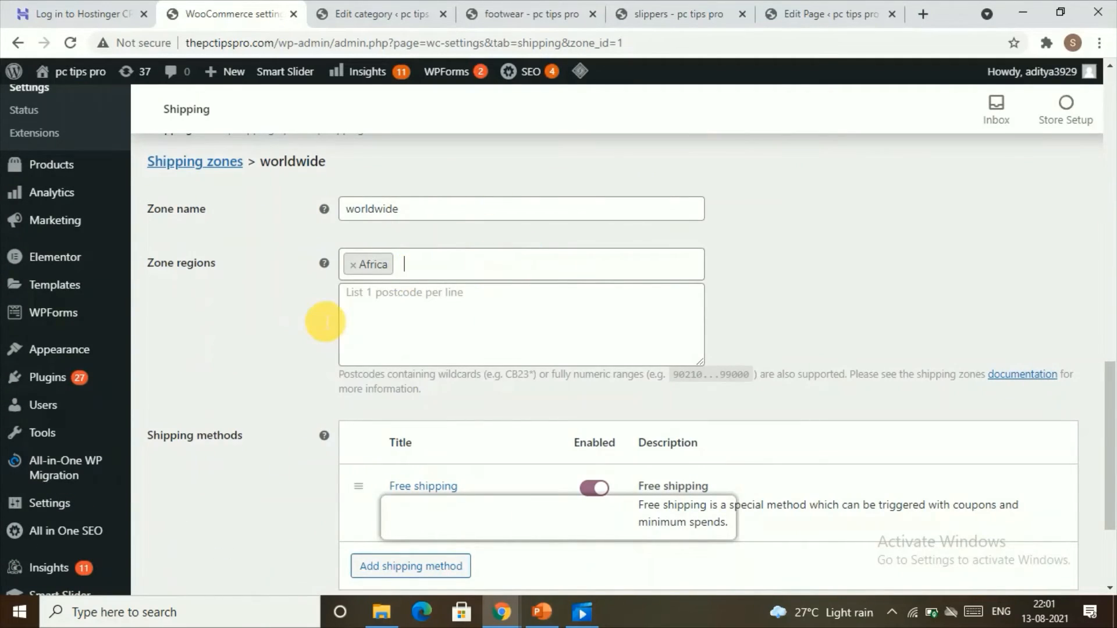
left_click(483, 256)
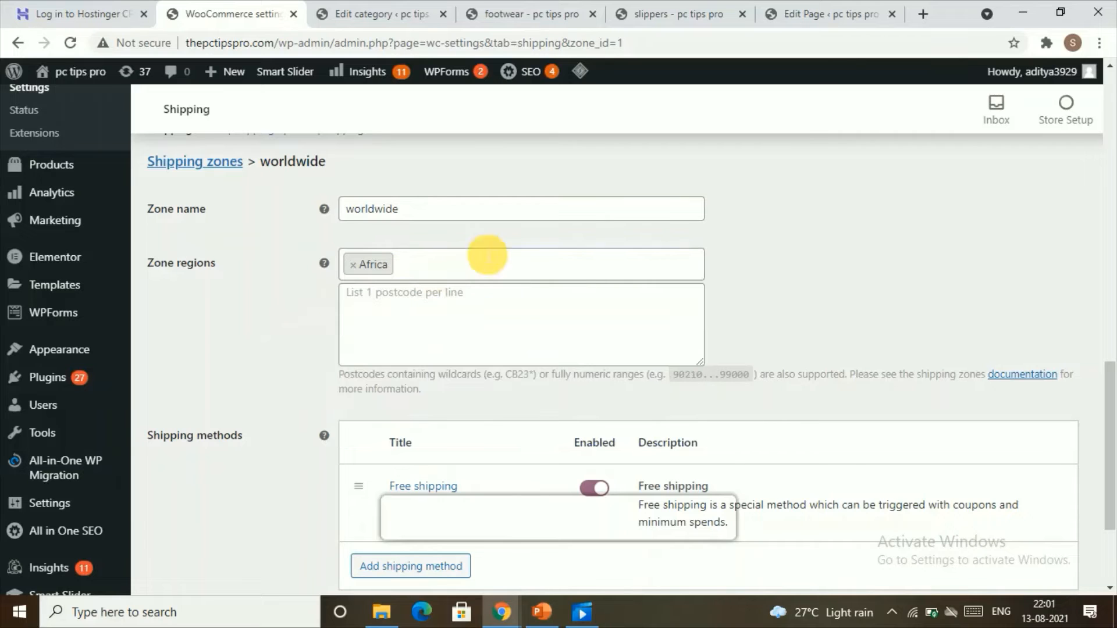
scroll(304, 302, "up", 3)
scroll(304, 302, "up", 7)
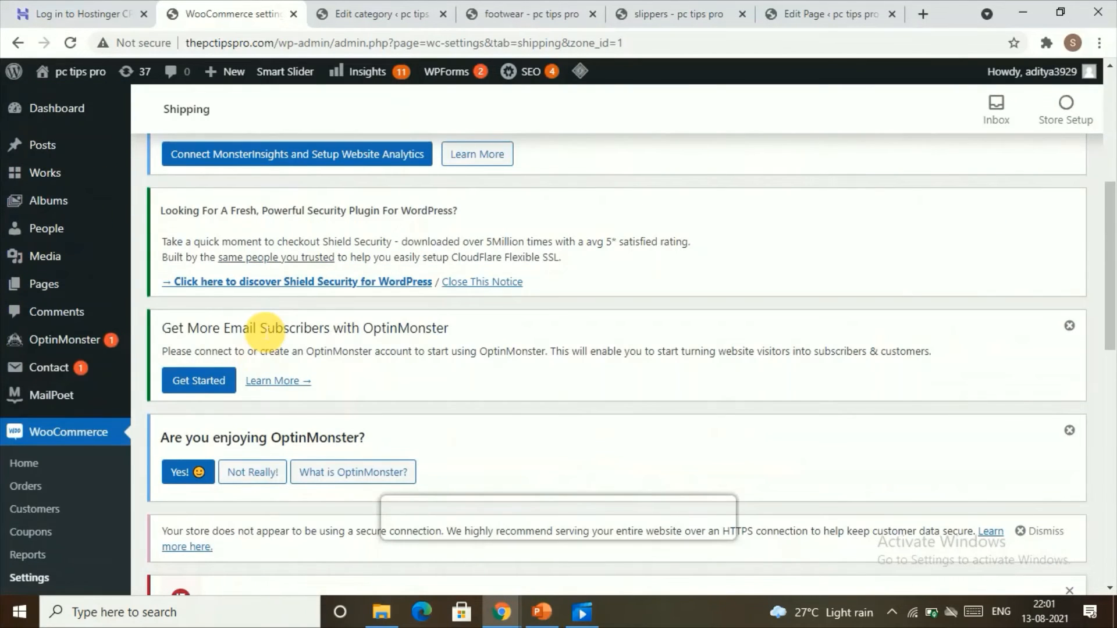
scroll(265, 326, "up", 4)
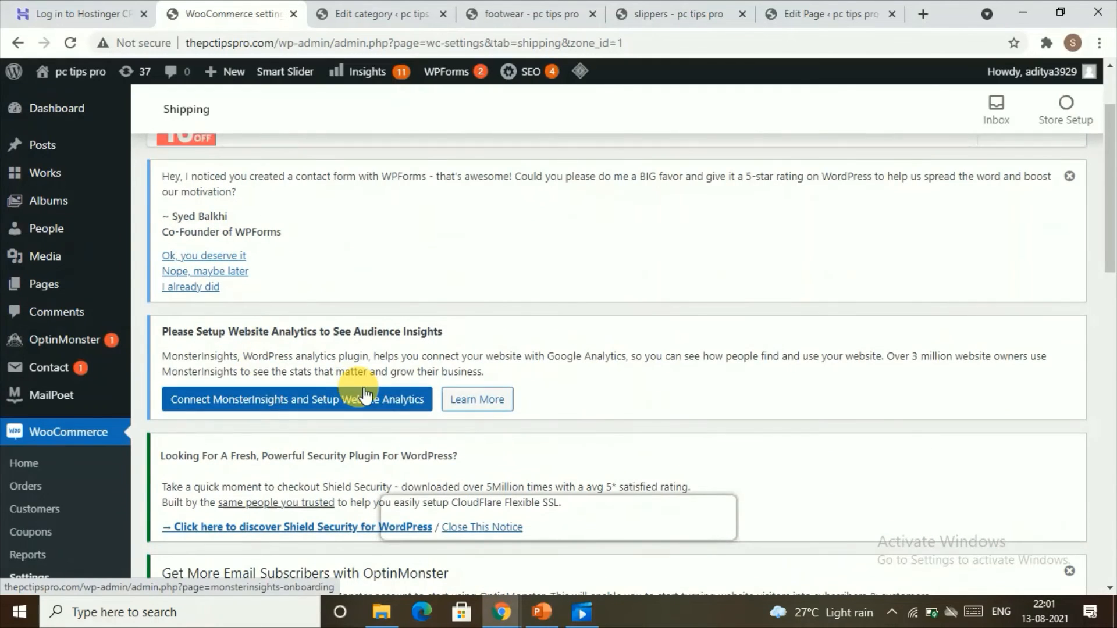
scroll(365, 384, "up", 2)
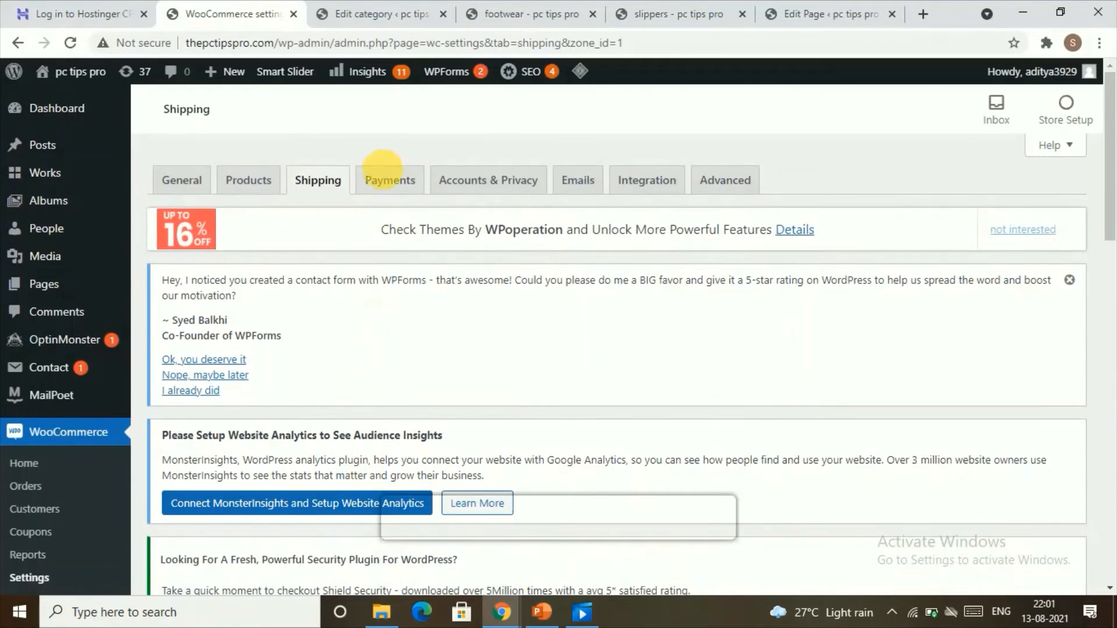
Open the Payments settings and open the PayPal Standard setup.
left_click(384, 180)
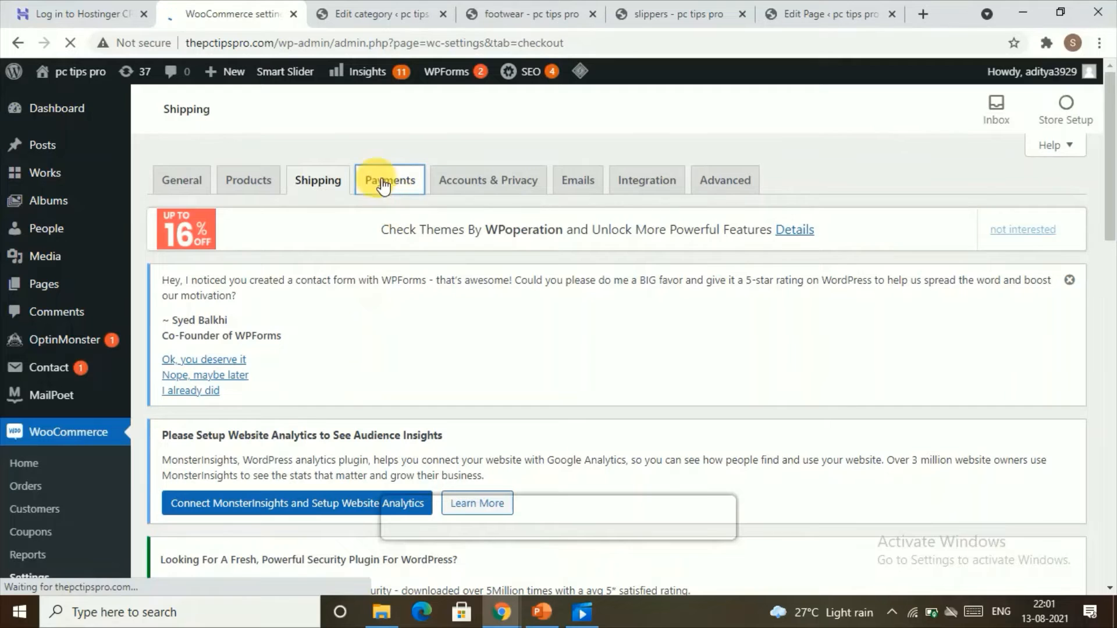
scroll(477, 367, "down", 3)
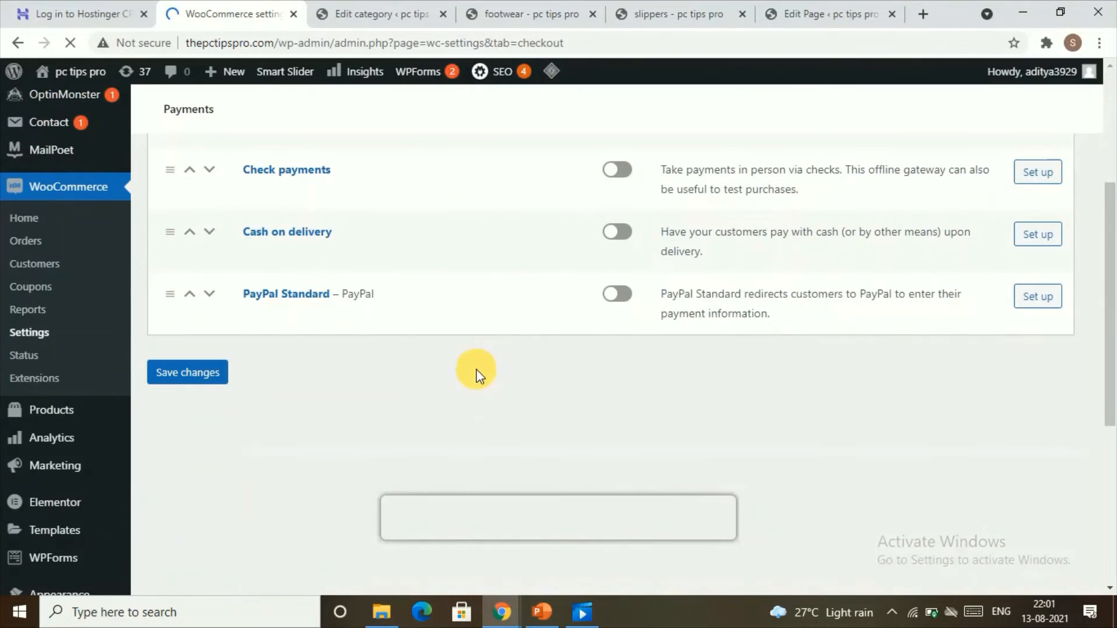
scroll(477, 372, "up", 3)
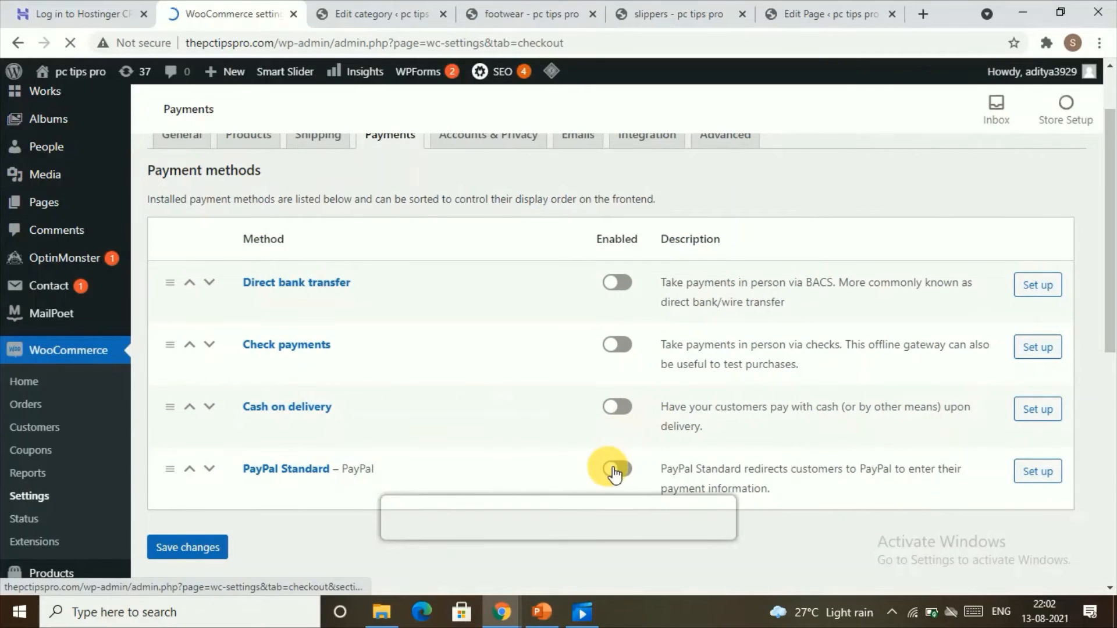
scroll(560, 448, "down", 10)
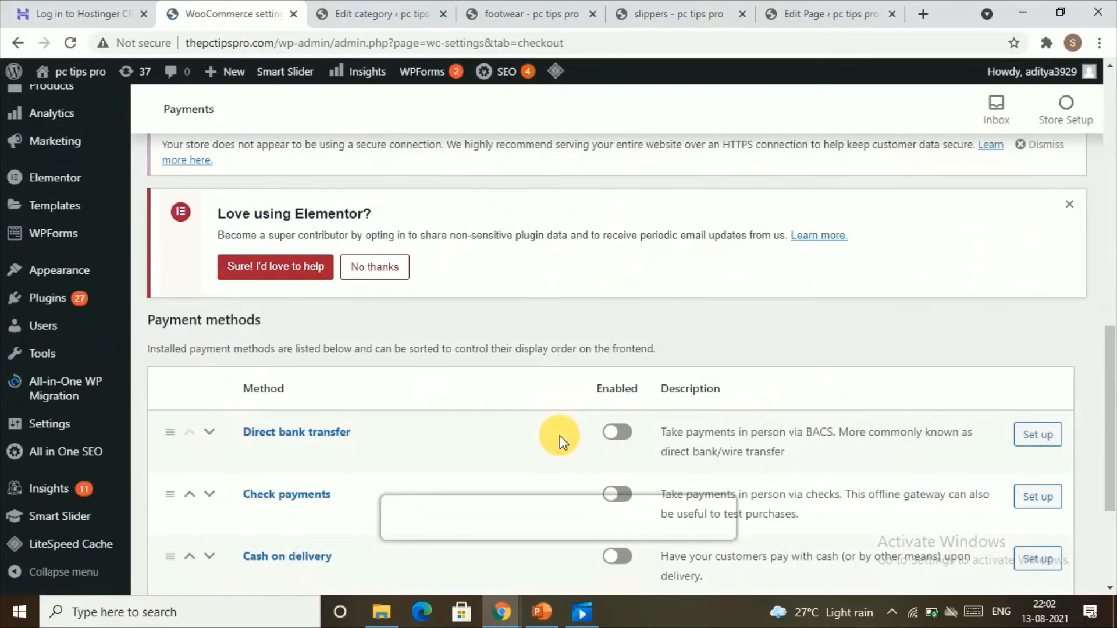
left_click(1025, 459)
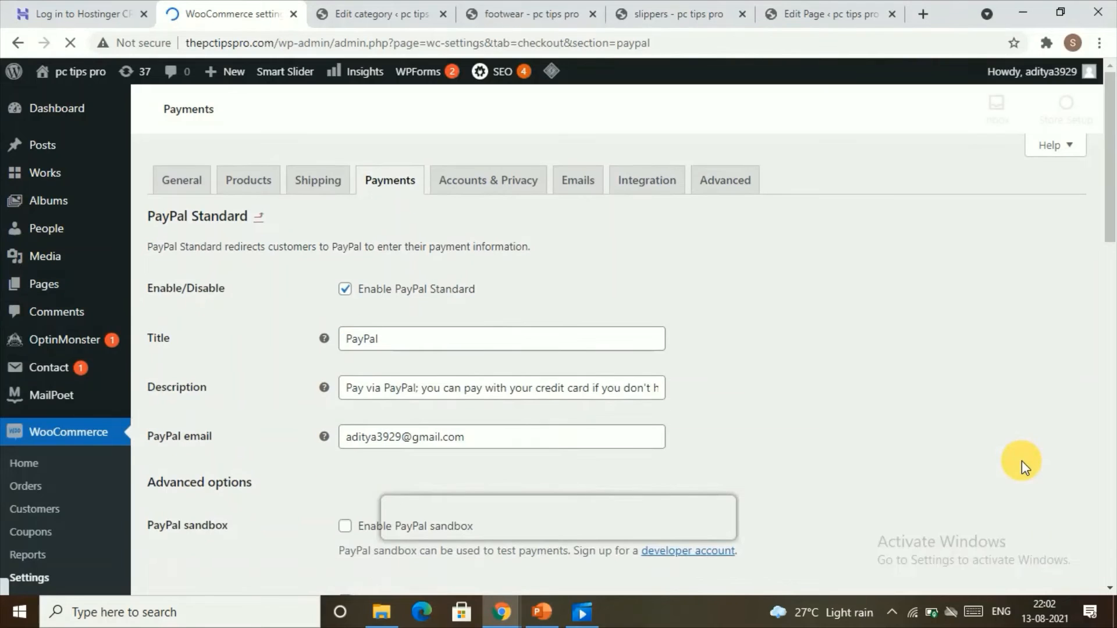
Review the PayPal Standard settings from the title and e-mail down to the API credentials.
scroll(591, 387, "down", 4)
scroll(592, 386, "down", 10)
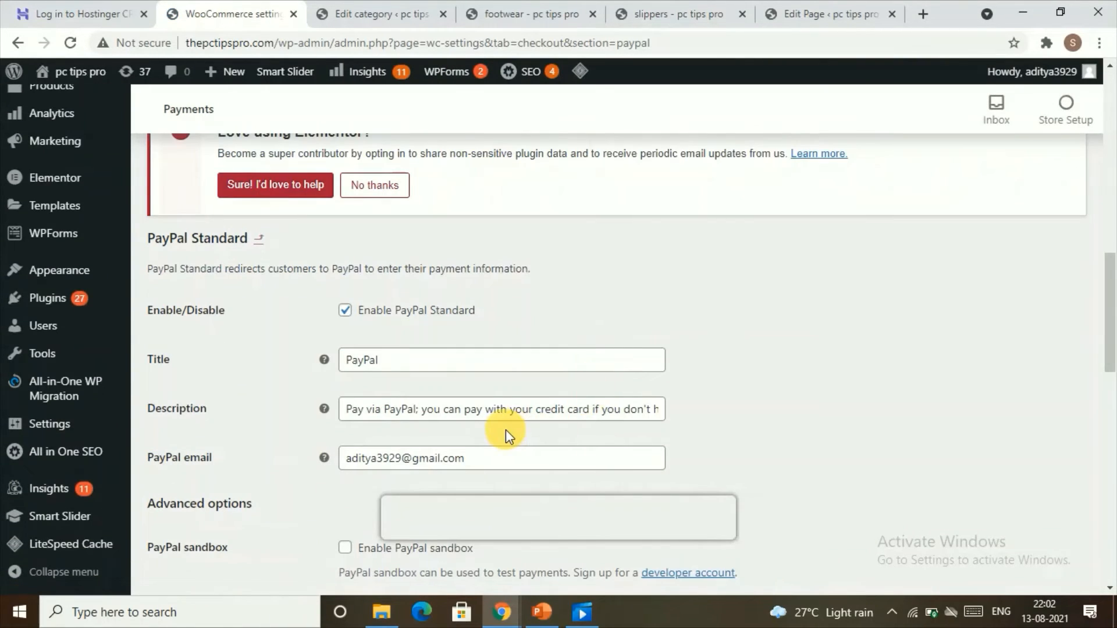
left_click(496, 463)
scroll(494, 466, "down", 17)
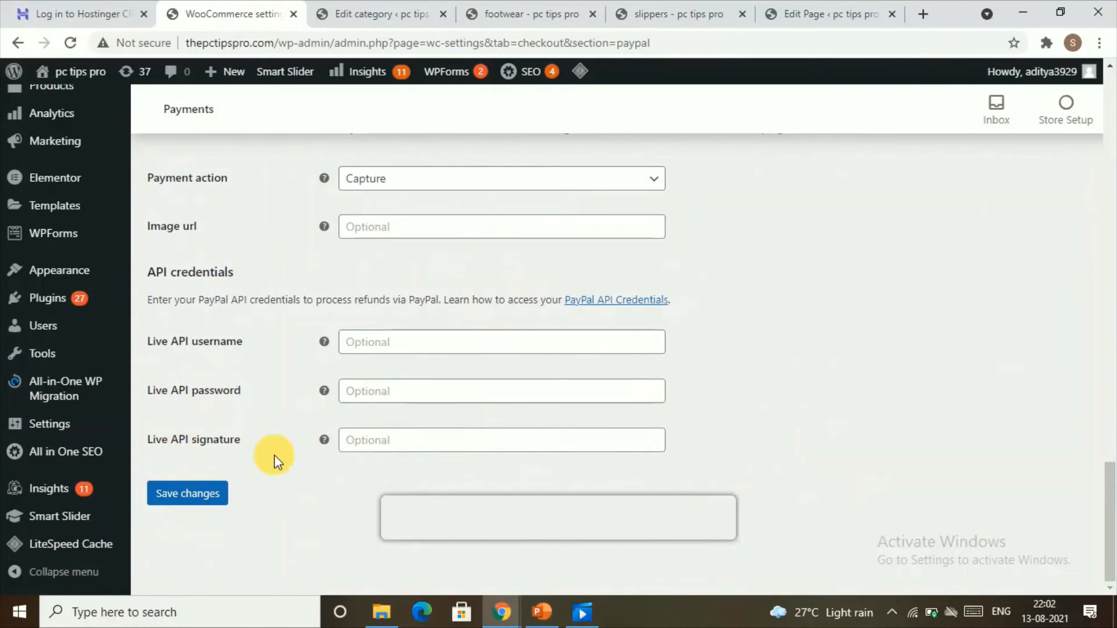
scroll(276, 453, "up", 13)
scroll(288, 436, "up", 10)
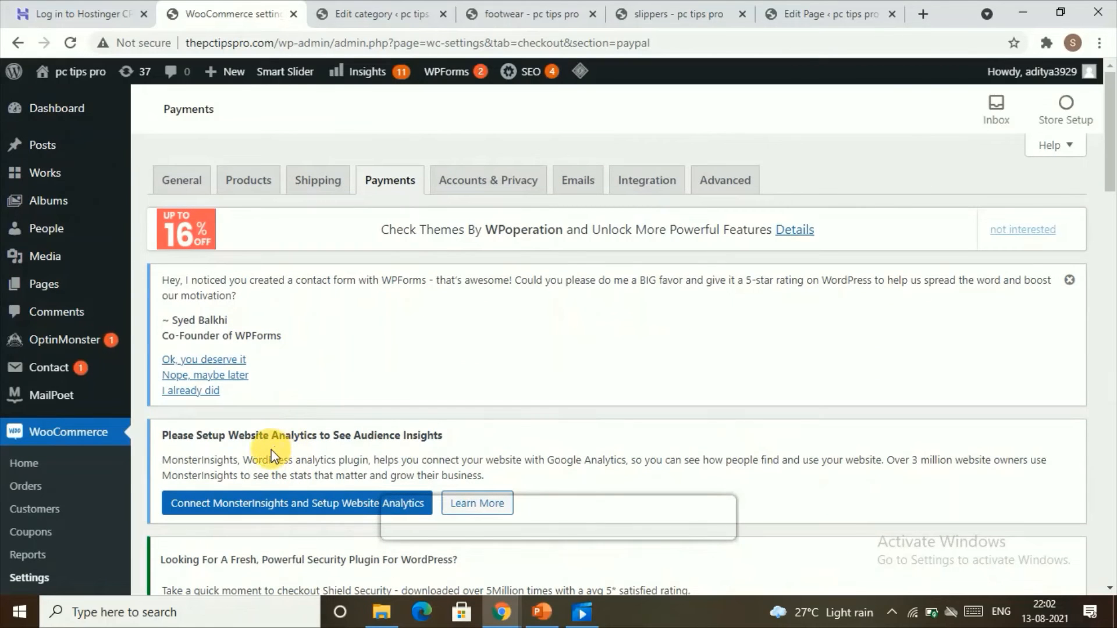
scroll(15, 403, "down", 8)
scroll(16, 403, "down", 1)
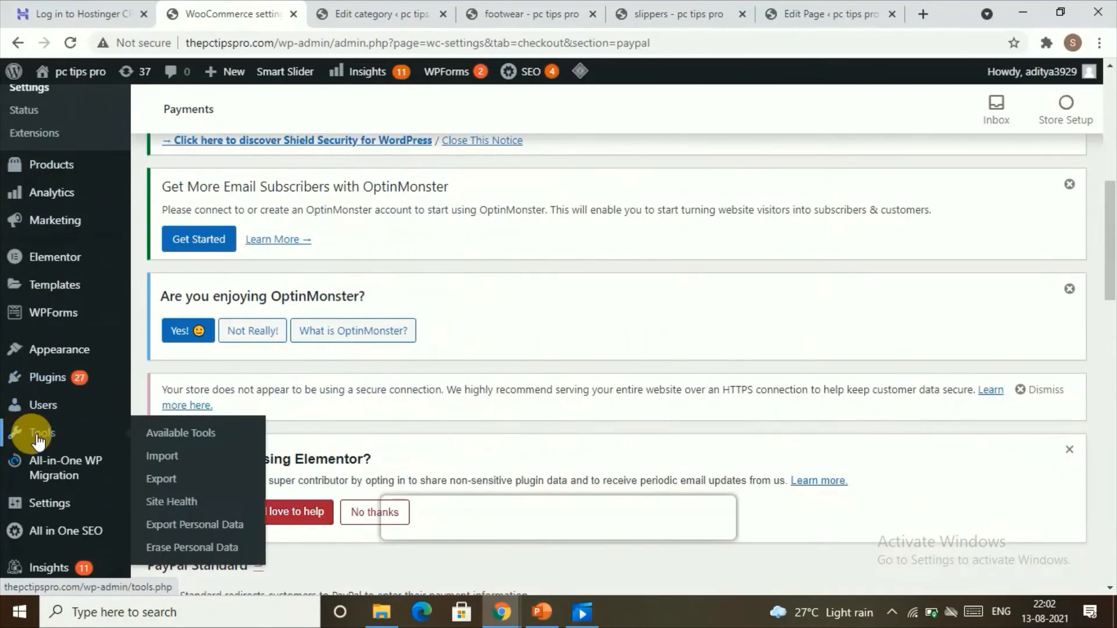
Open Add New Plugins and search the plugin directory for stripe.
mouse_move(75, 379)
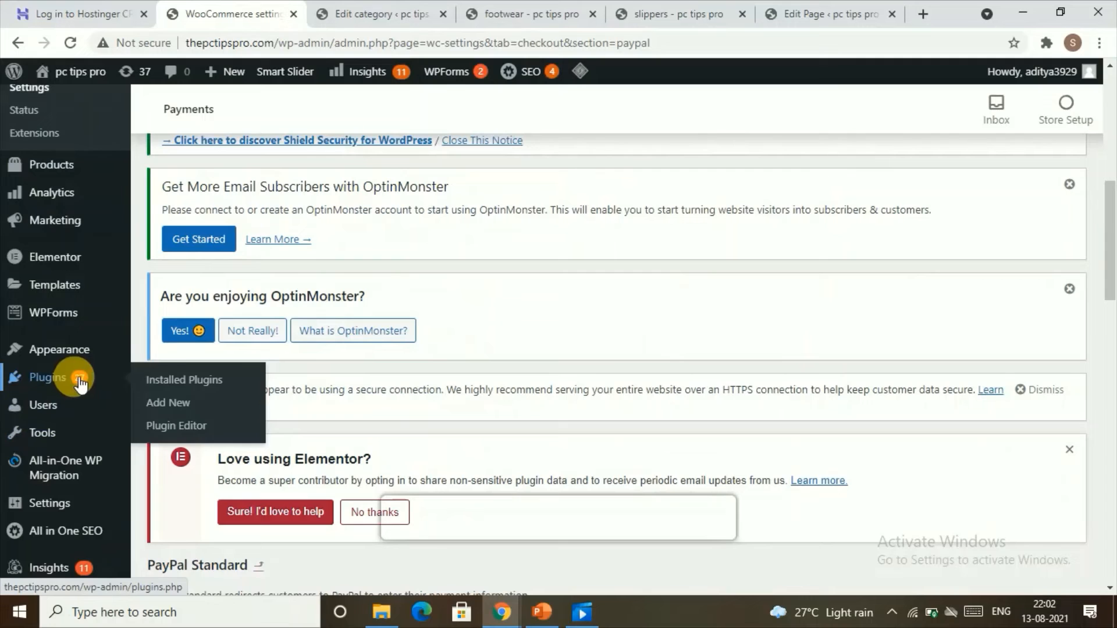
left_click(214, 407)
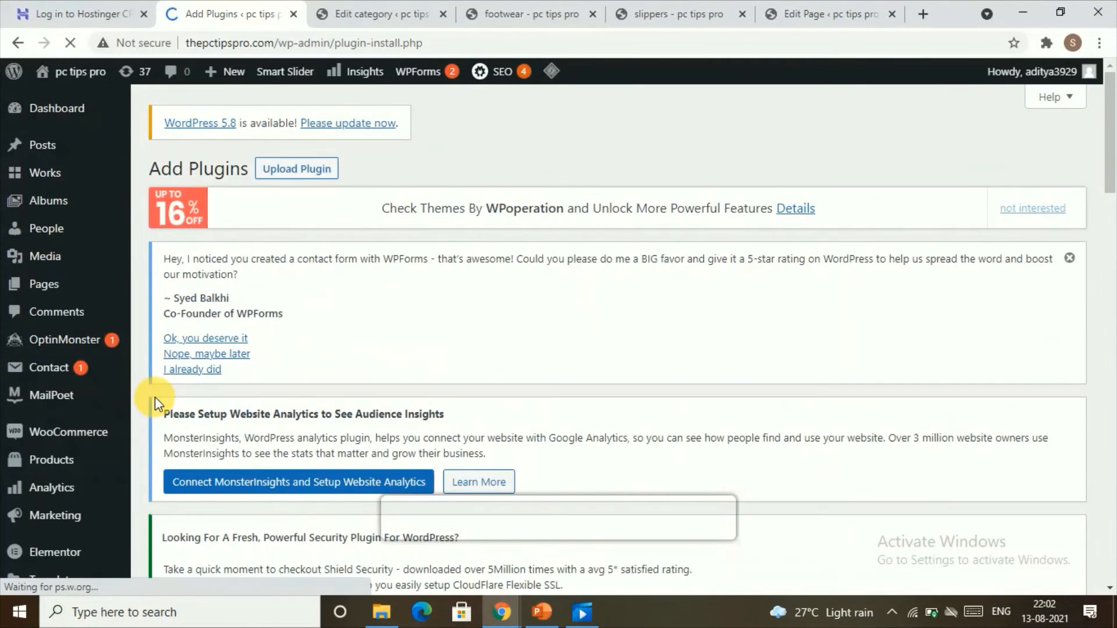
scroll(444, 368, "down", 10)
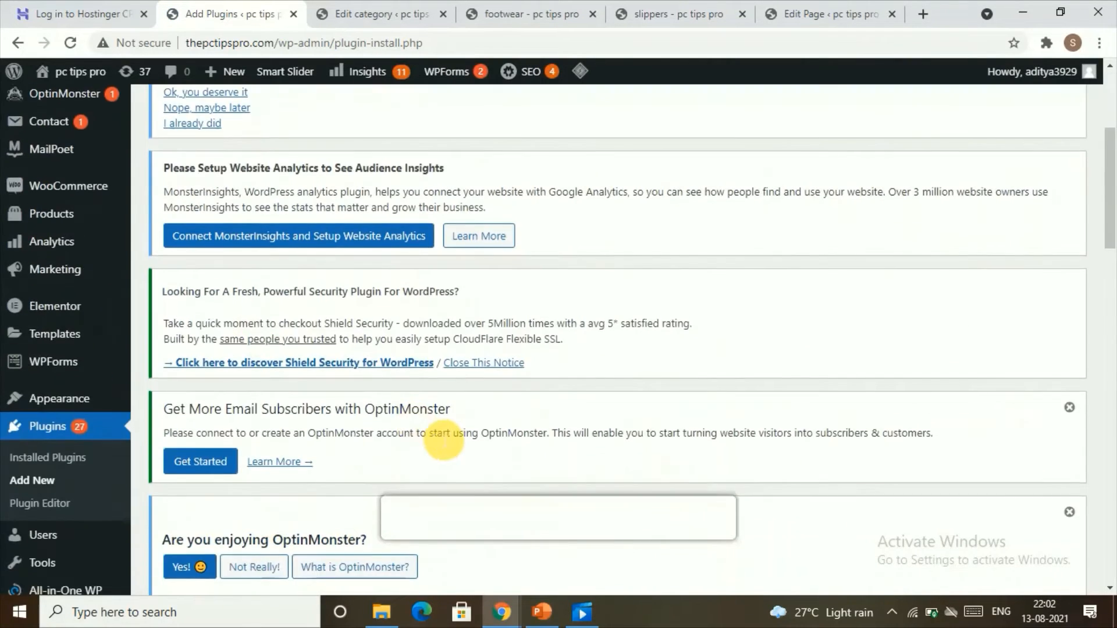
left_click(922, 428)
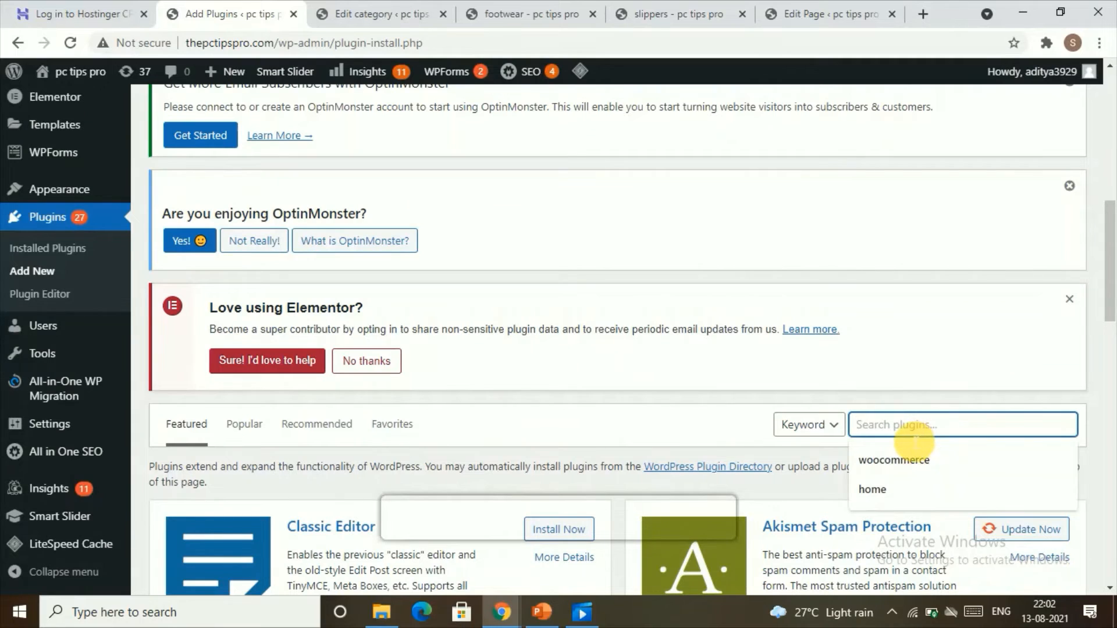
type("stripe")
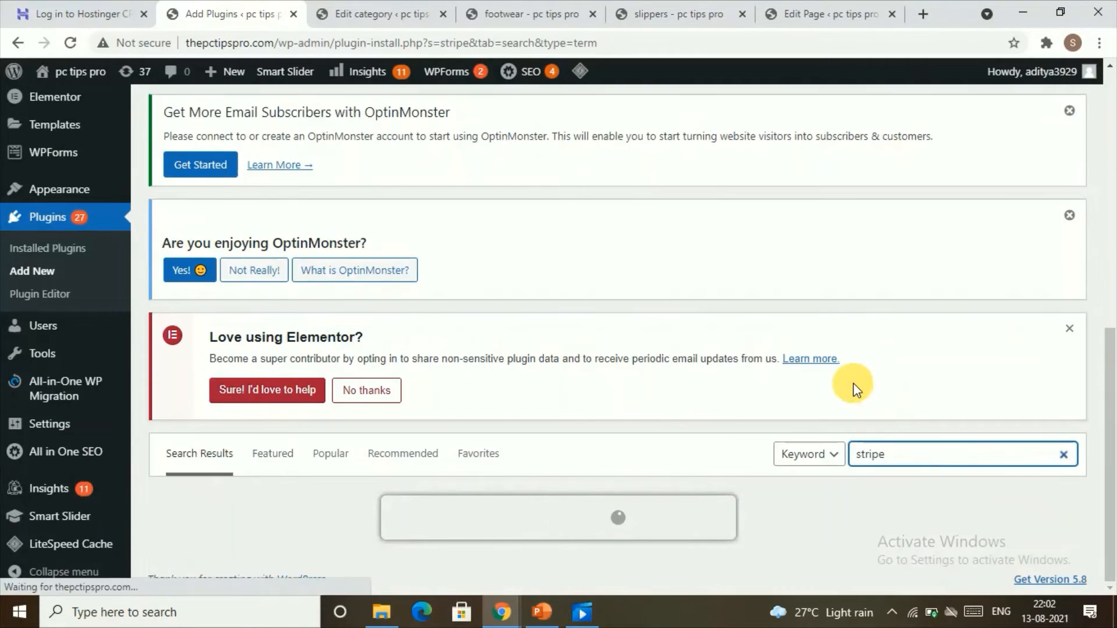
scroll(378, 308, "down", 6)
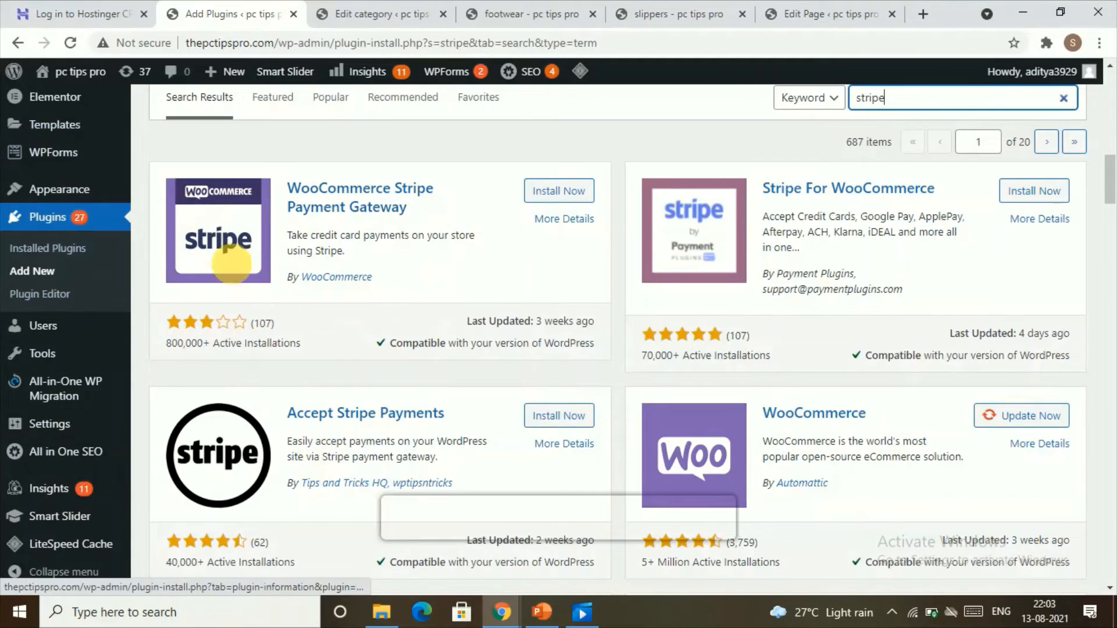
scroll(26, 331, "up", 1)
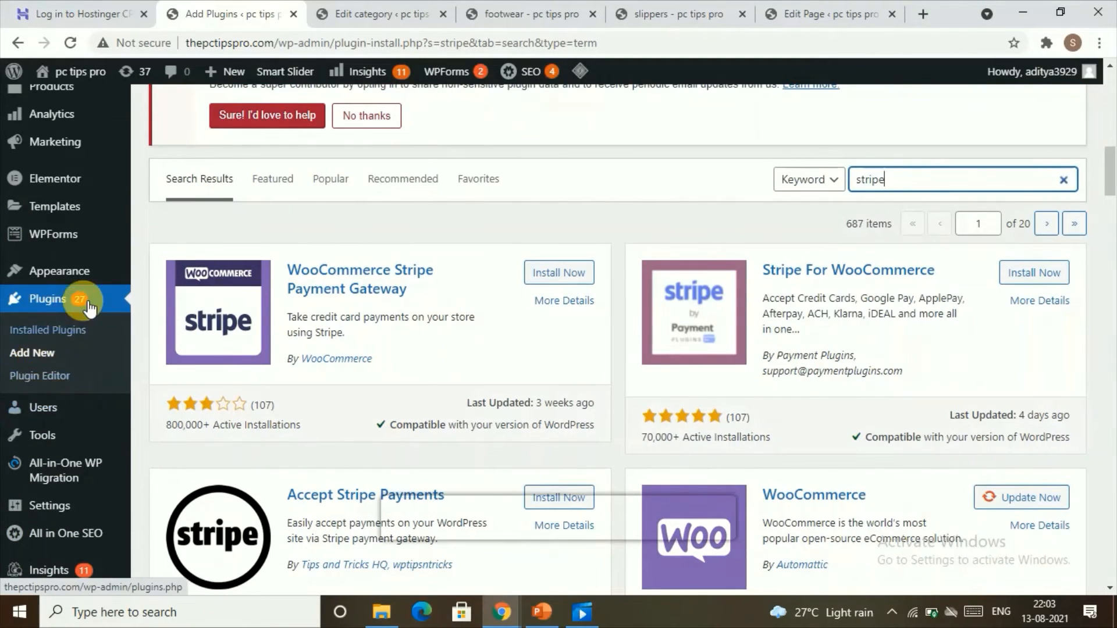
scroll(49, 345, "up", 4)
Open the WooCommerce Accounts & Privacy settings and review the guest checkout and account creation options.
mouse_move(61, 385)
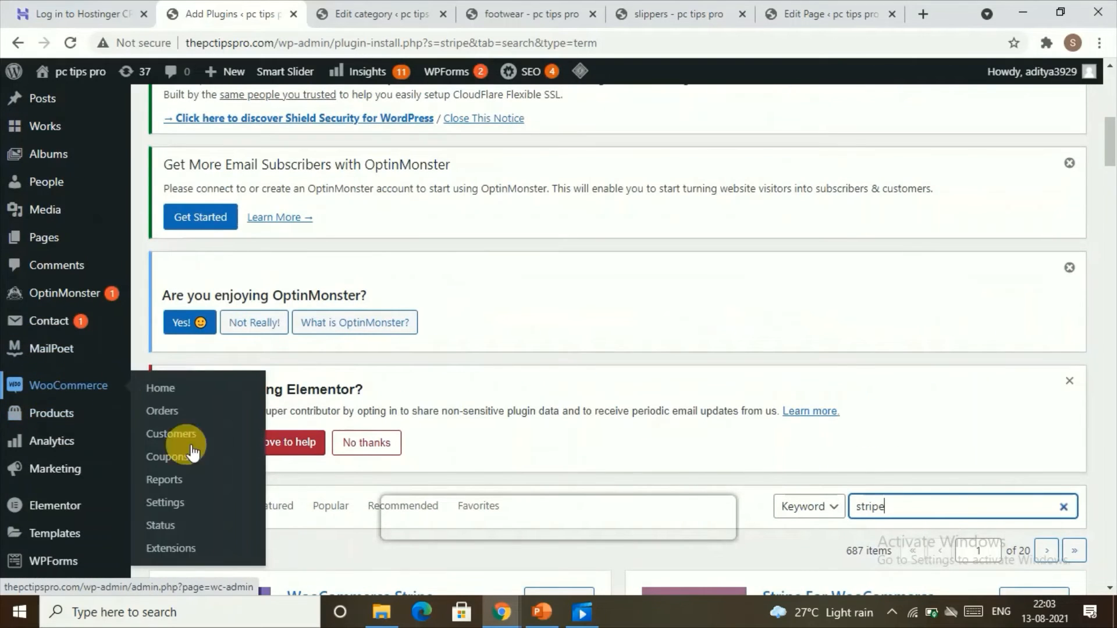
left_click(174, 502)
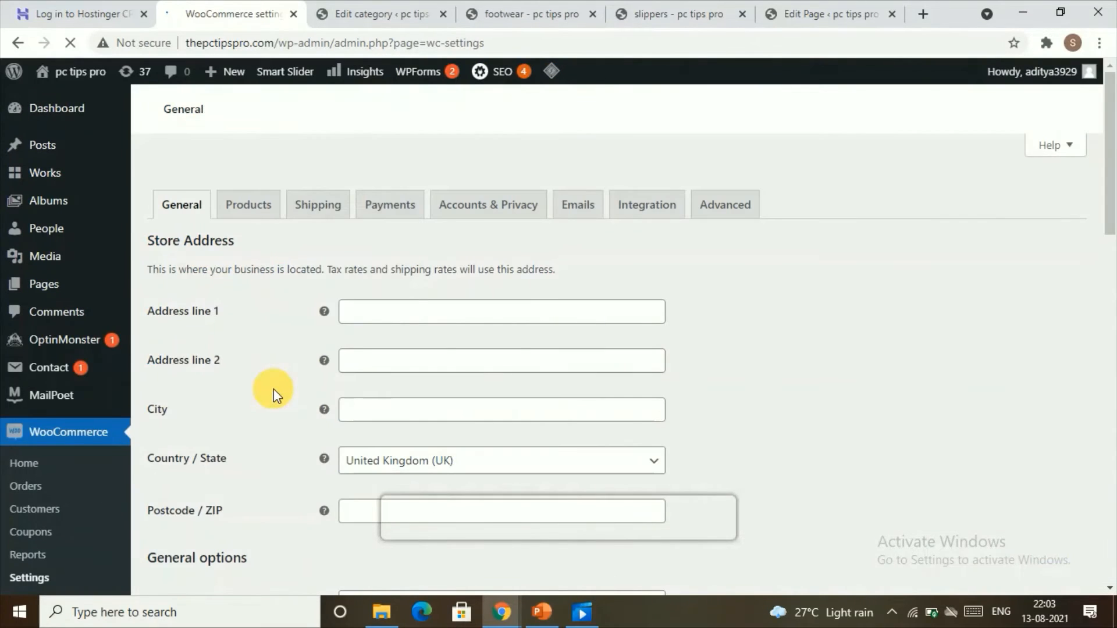
left_click(469, 208)
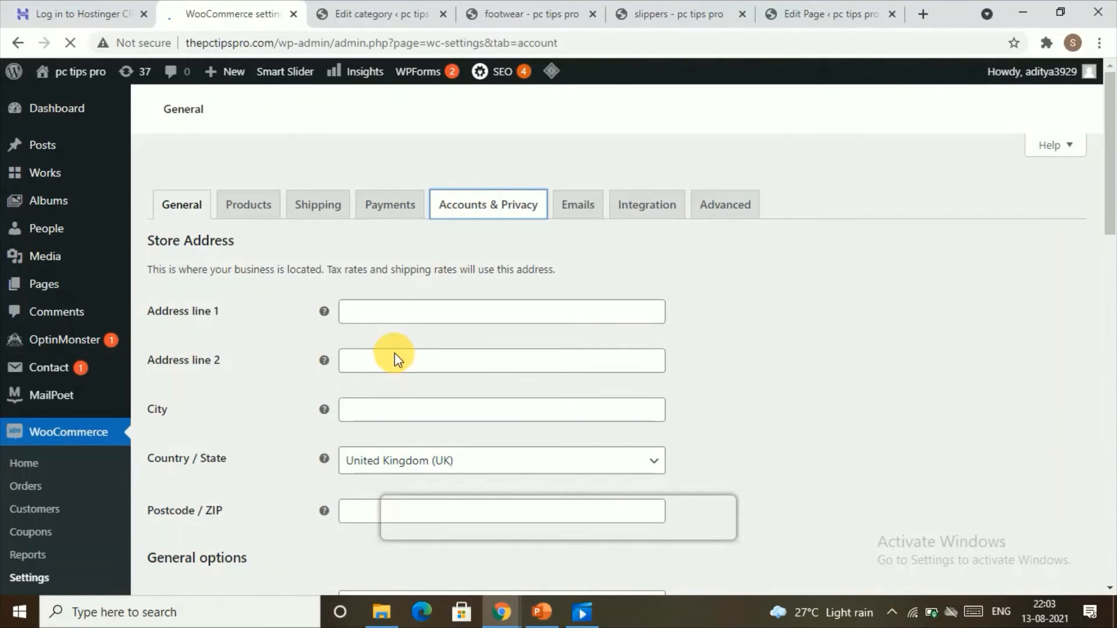
scroll(465, 320, "down", 1)
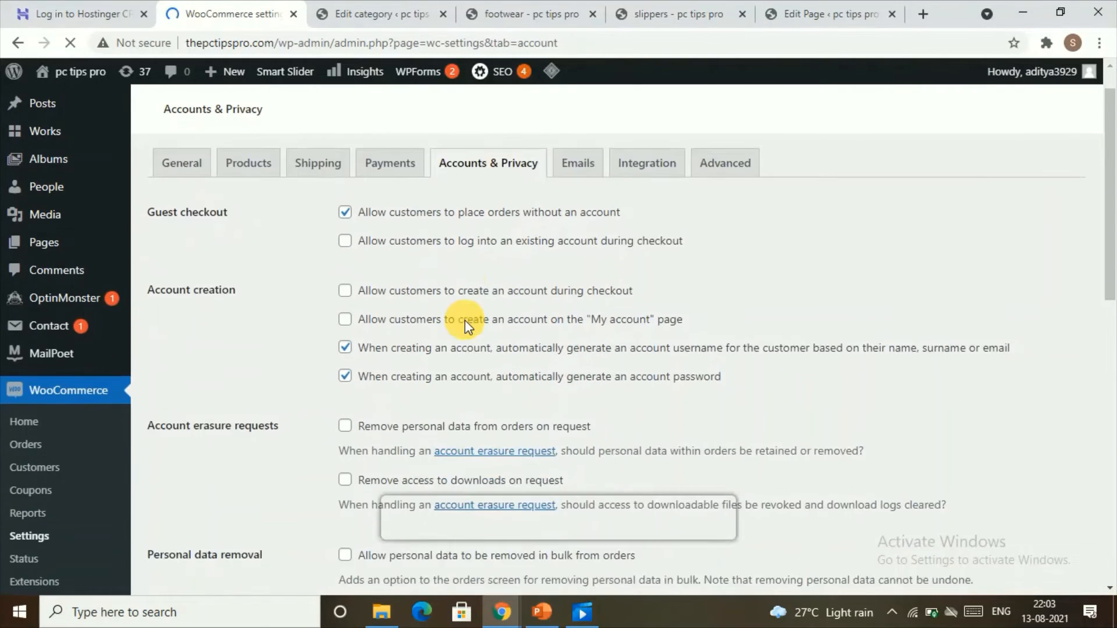
scroll(465, 320, "down", 10)
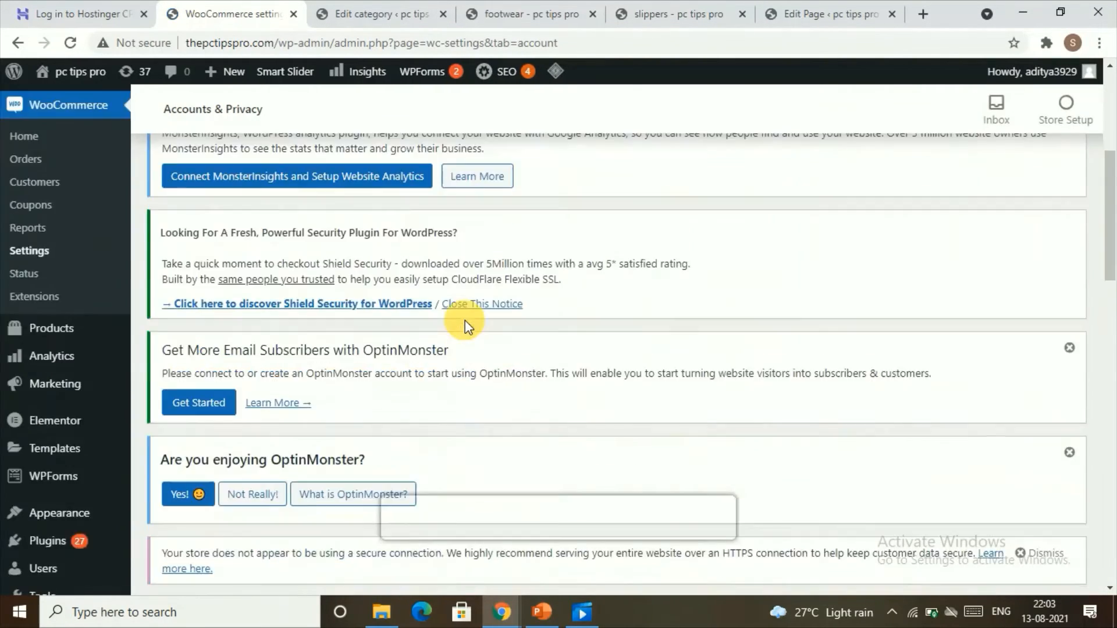
scroll(469, 323, "up", 4)
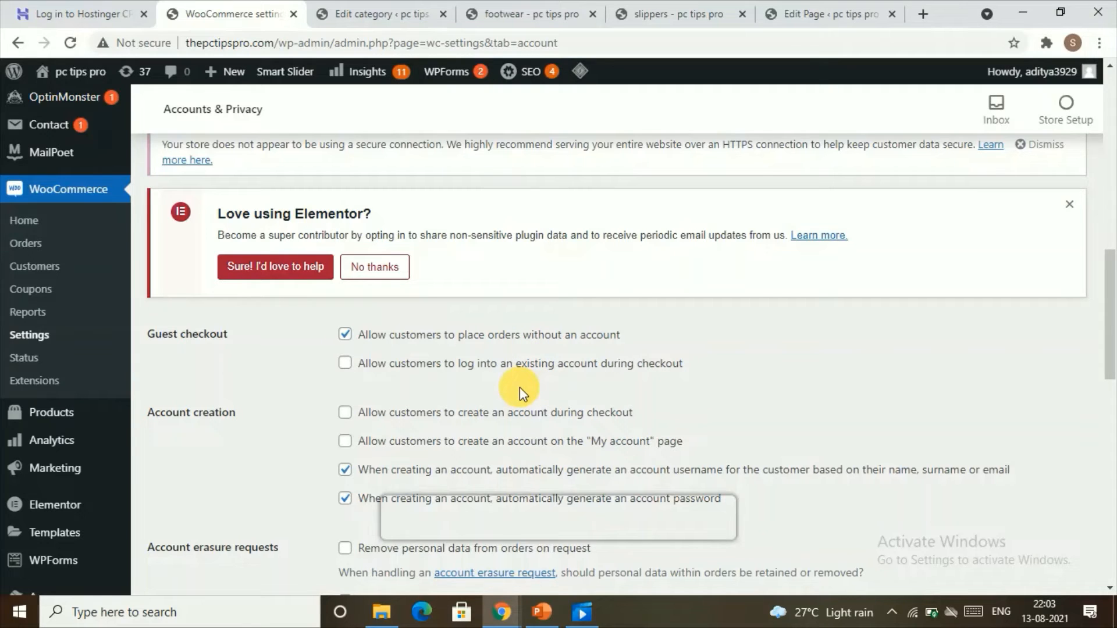
scroll(521, 389, "up", 10)
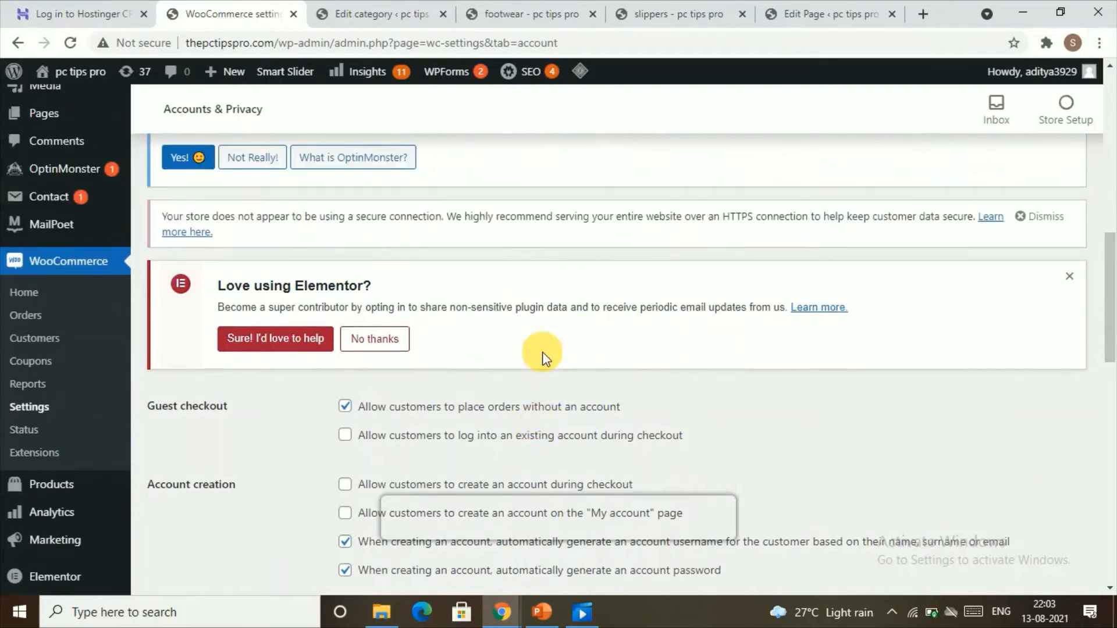
scroll(548, 329, "up", 1)
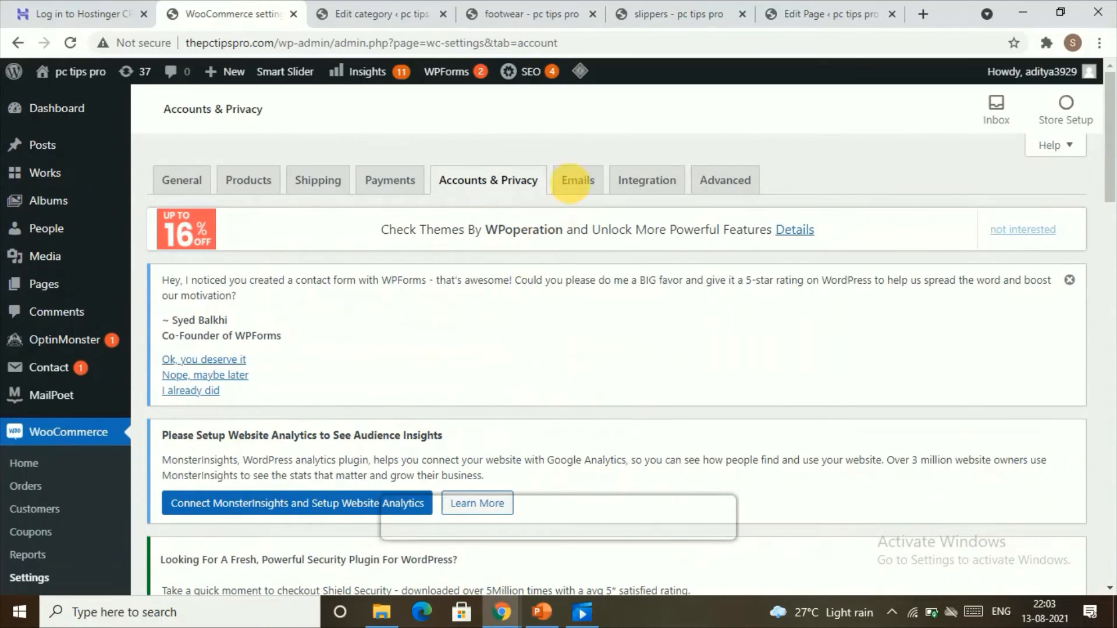
Review the Emails settings, including the notification list, sender options and email template colours.
left_click(572, 183)
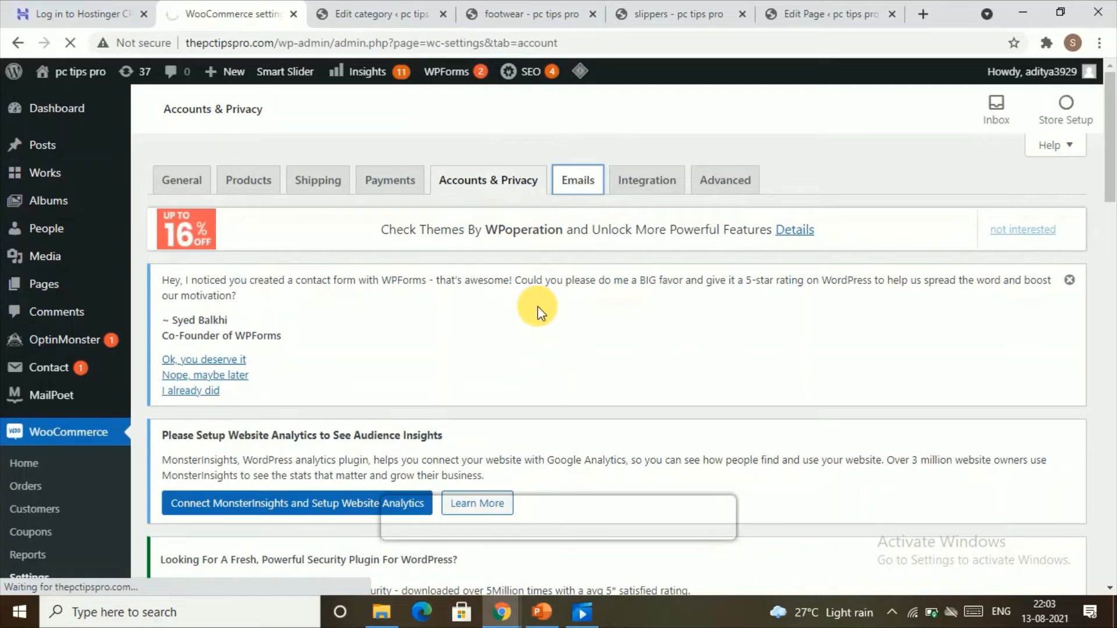
scroll(530, 338, "down", 3)
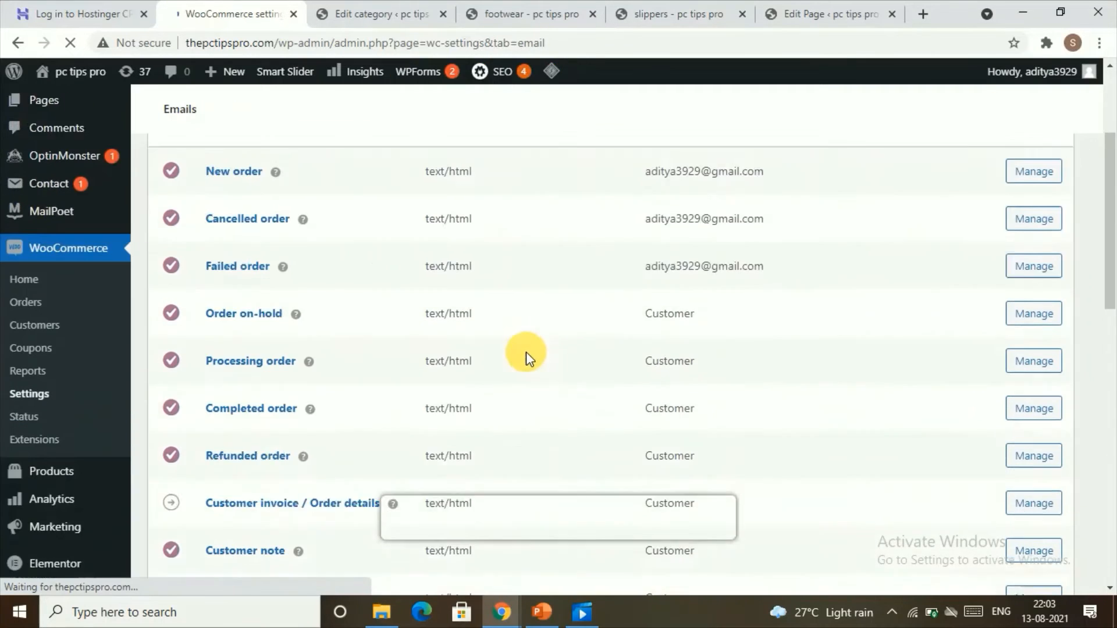
scroll(526, 357, "up", 2)
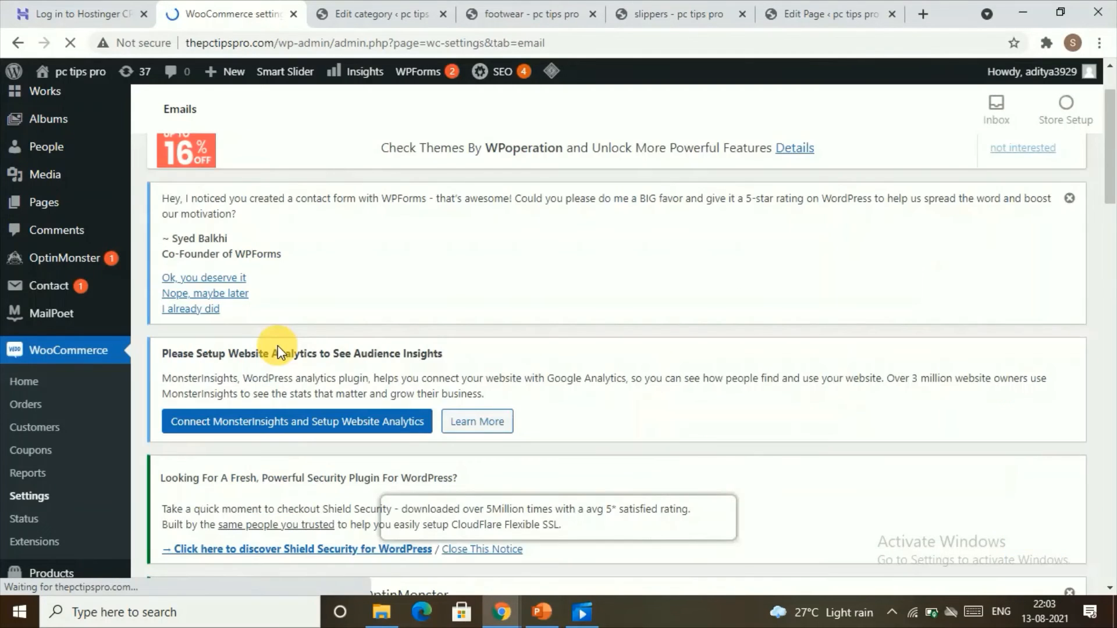
scroll(277, 346, "down", 6)
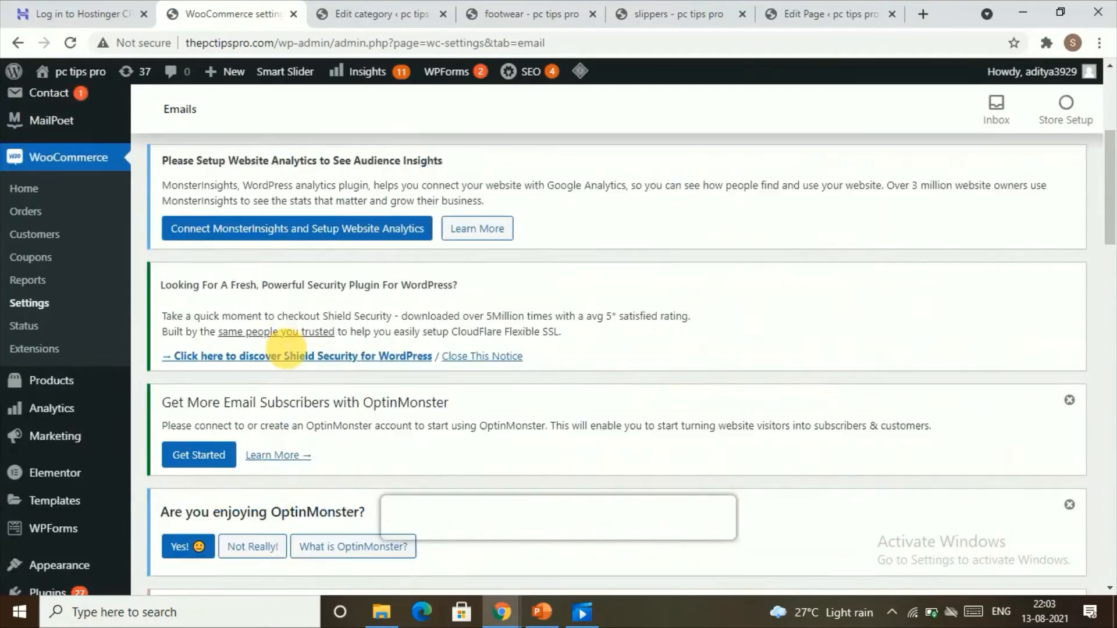
scroll(287, 396, "down", 3)
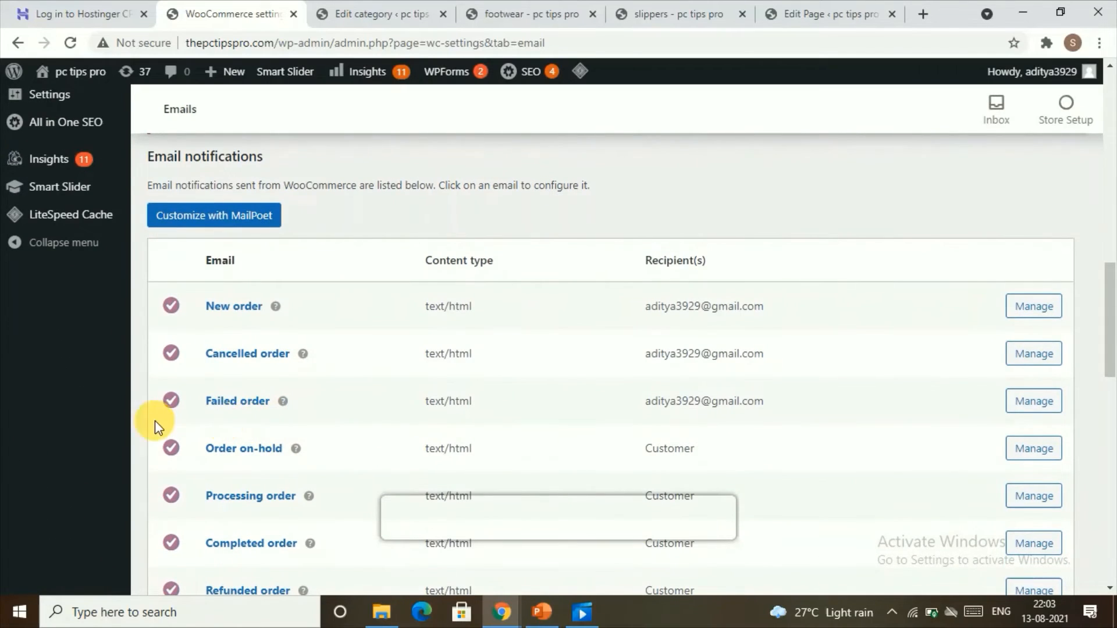
scroll(364, 428, "down", 6)
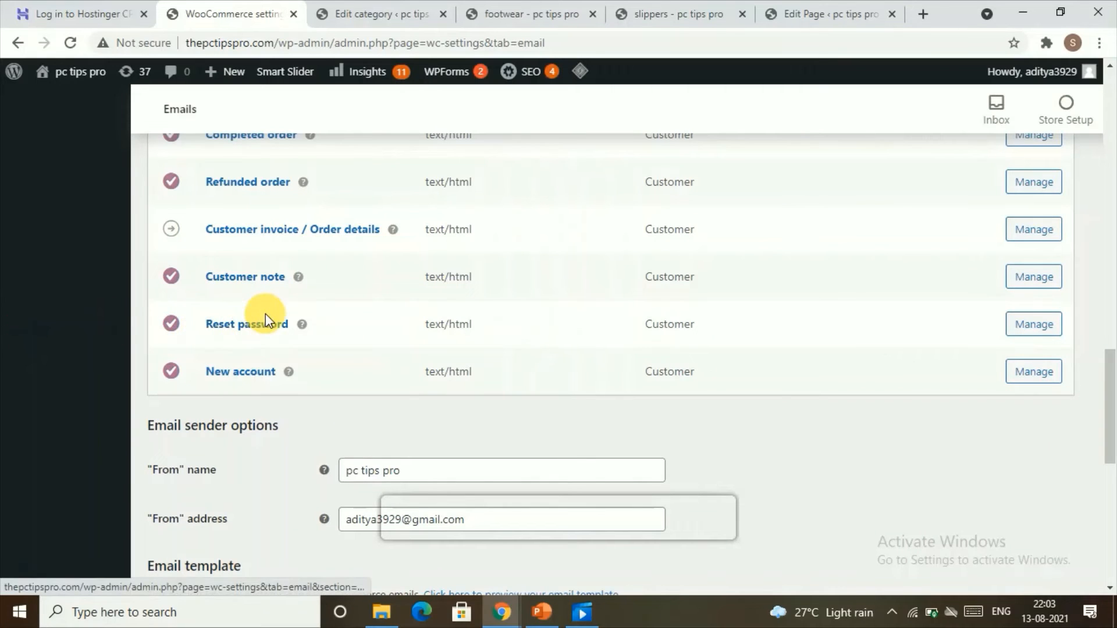
scroll(273, 329, "up", 1)
scroll(273, 317, "up", 7)
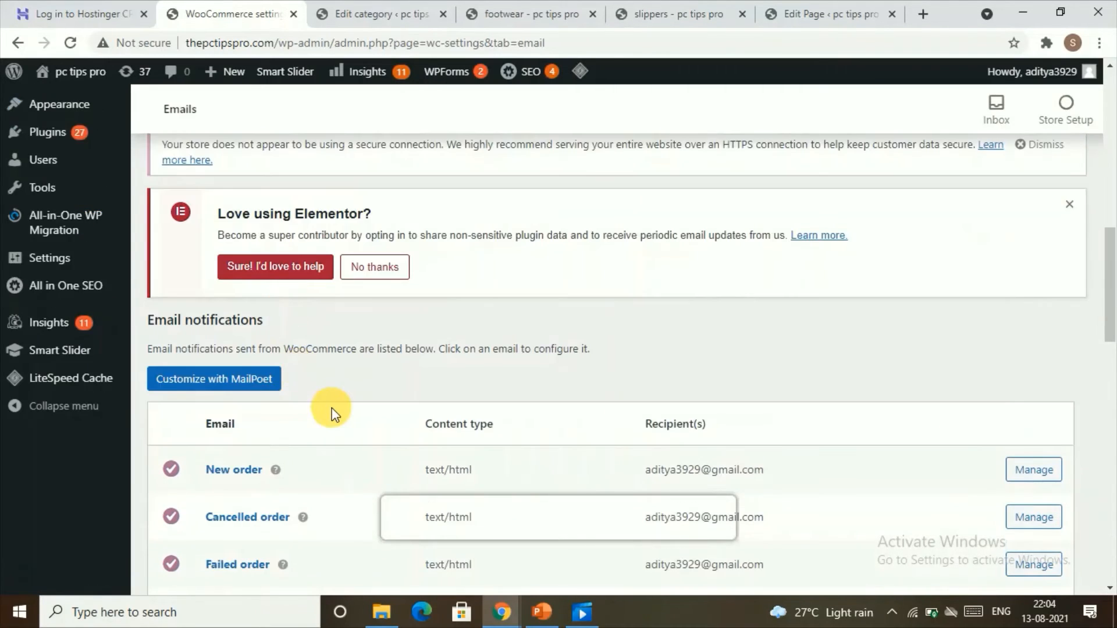
scroll(324, 411, "down", 5)
scroll(249, 393, "down", 8)
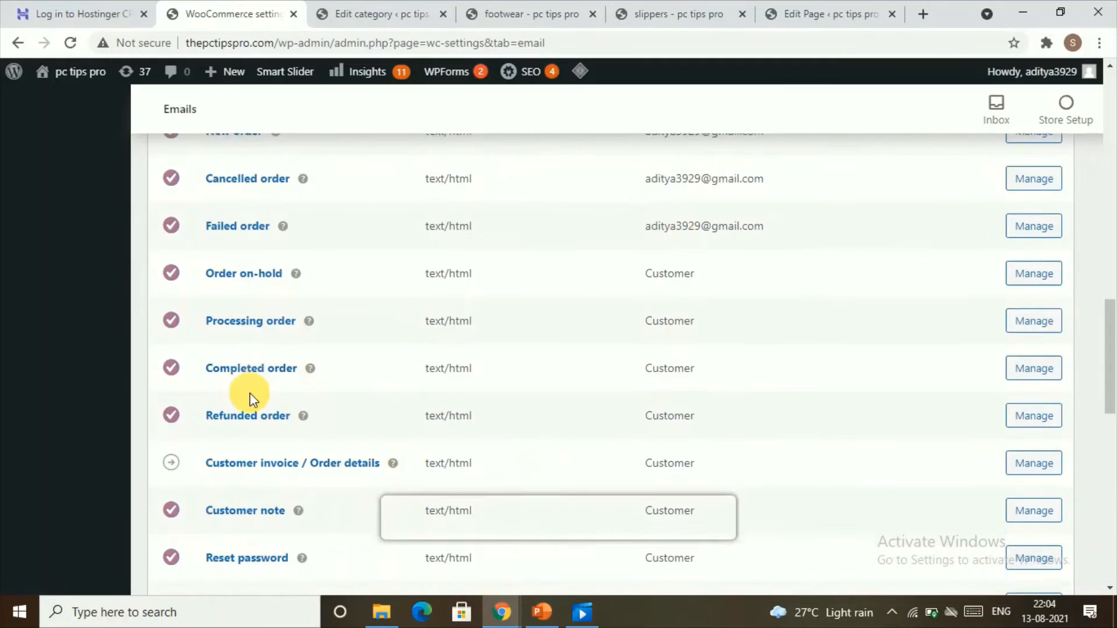
scroll(256, 370, "up", 2)
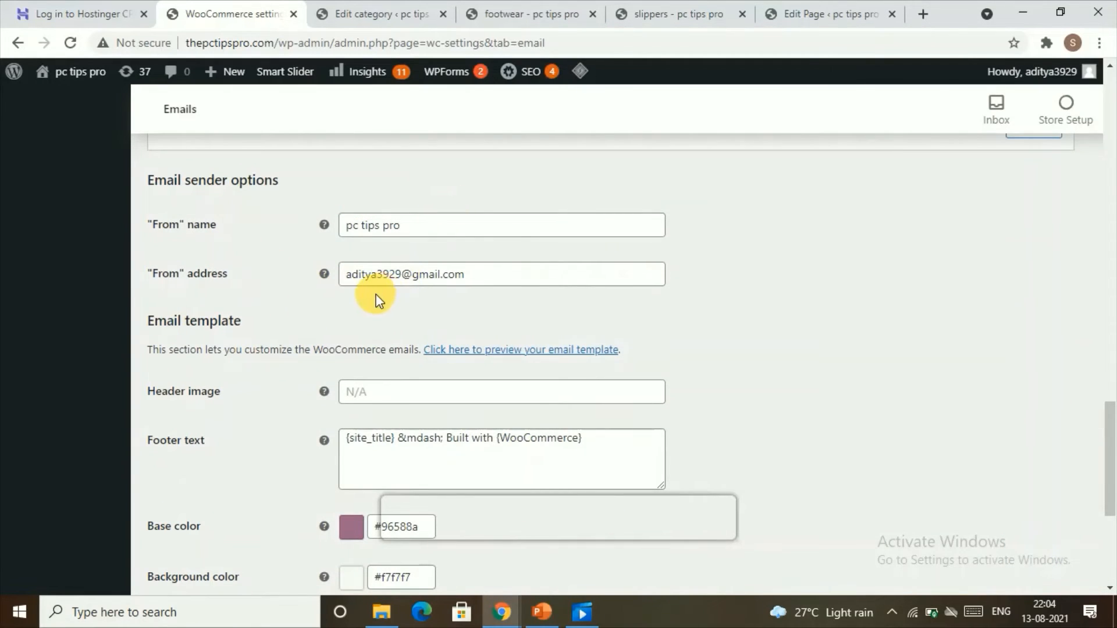
scroll(386, 376, "down", 4)
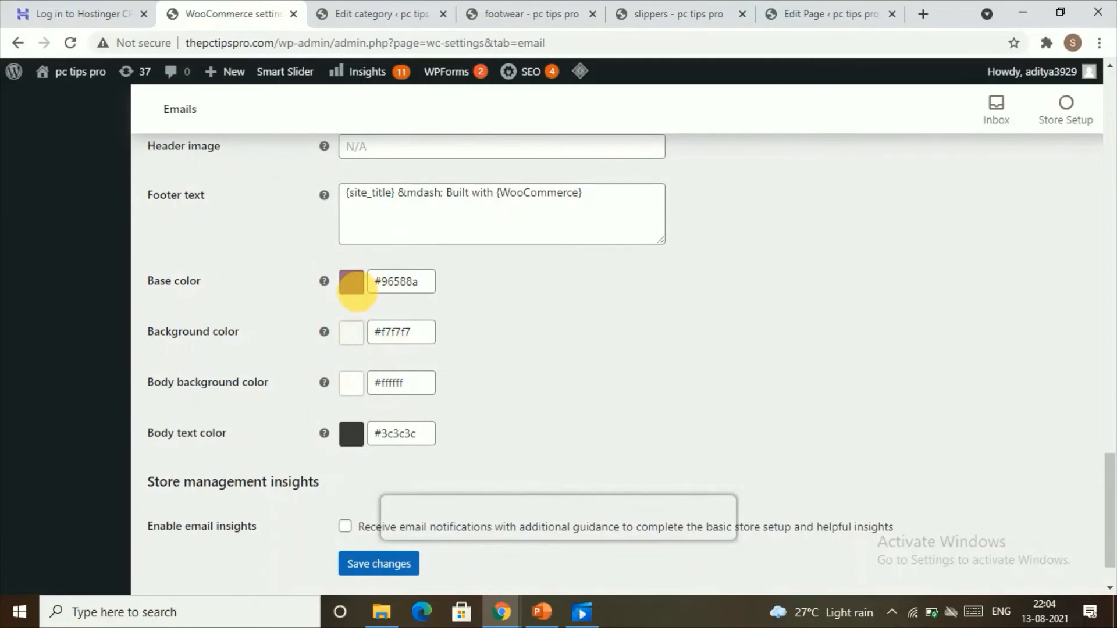
scroll(359, 300, "down", 1)
scroll(359, 299, "down", 1)
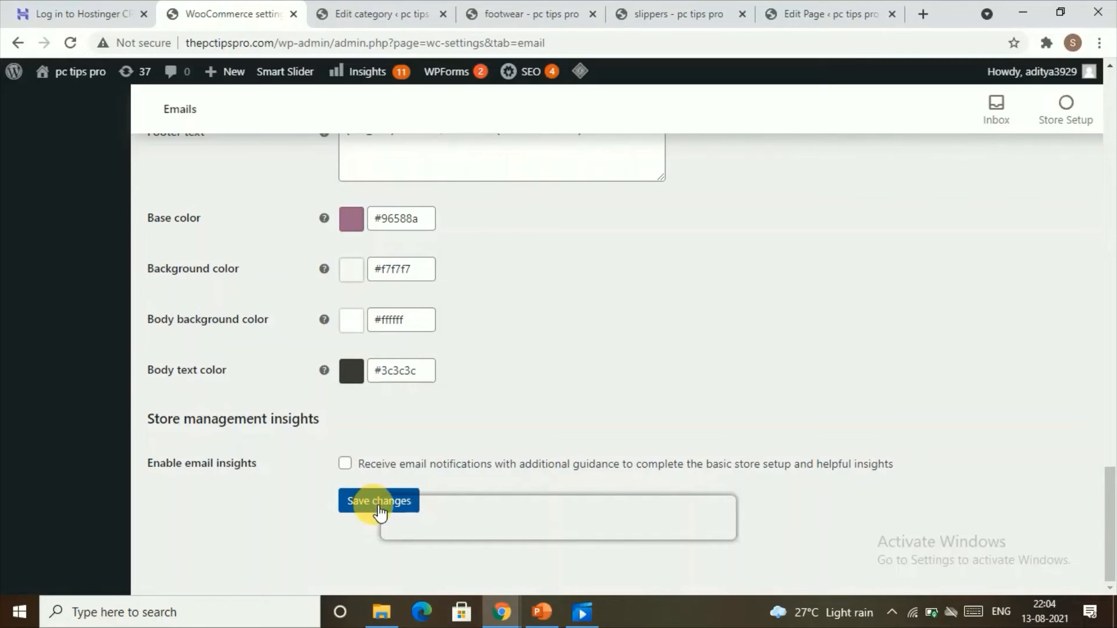
scroll(511, 404, "up", 15)
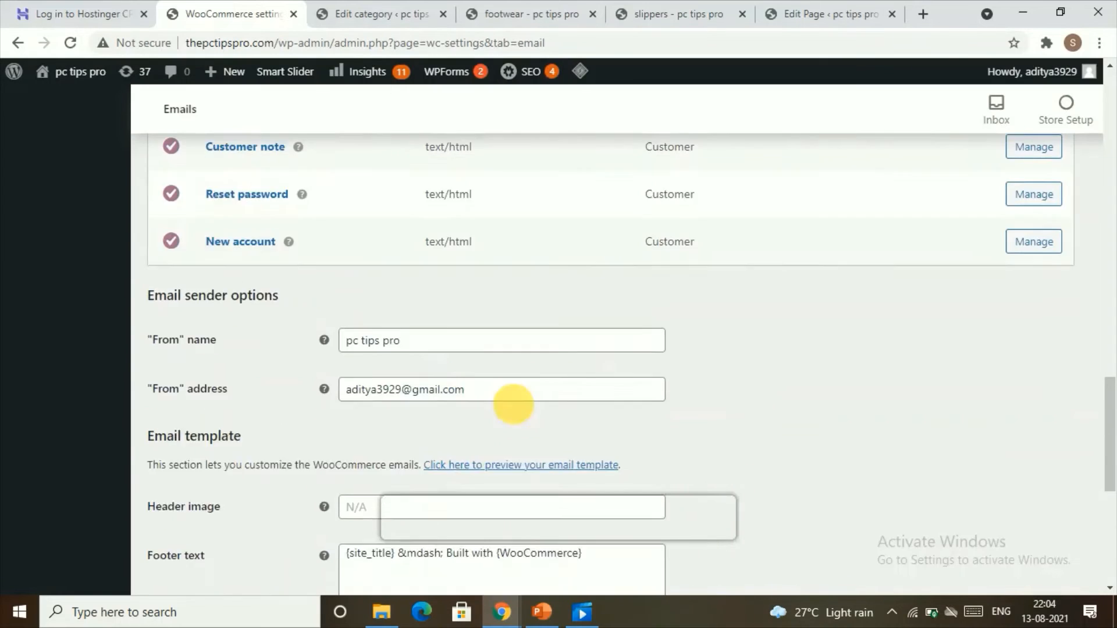
scroll(524, 390, "up", 15)
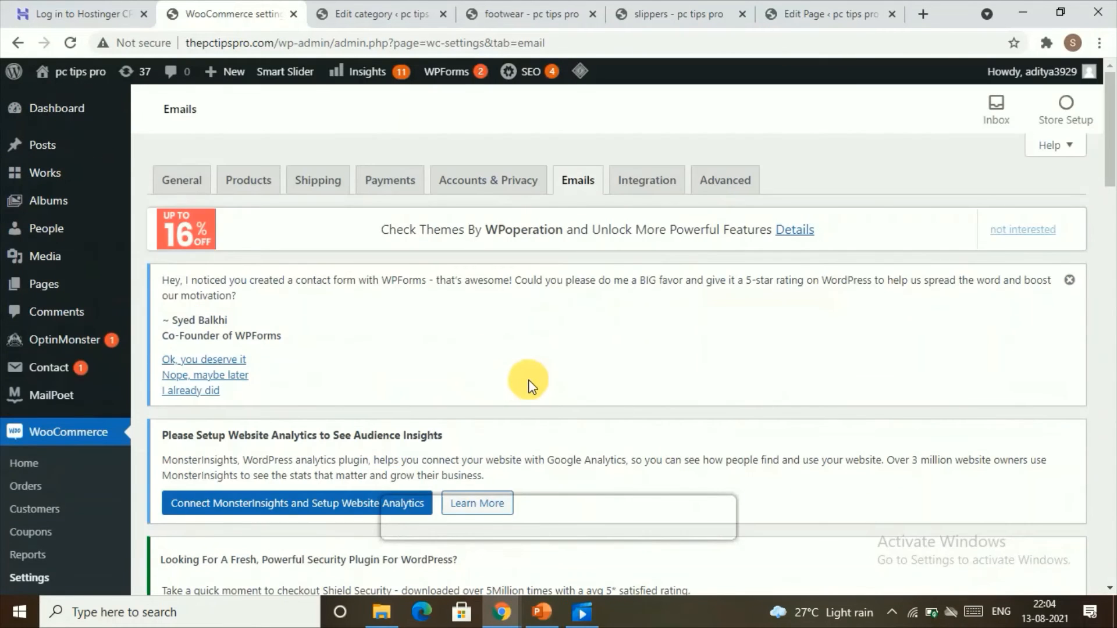
Check the Integration tab's MaxMind Geolocation settings and open the Advanced settings.
left_click(659, 195)
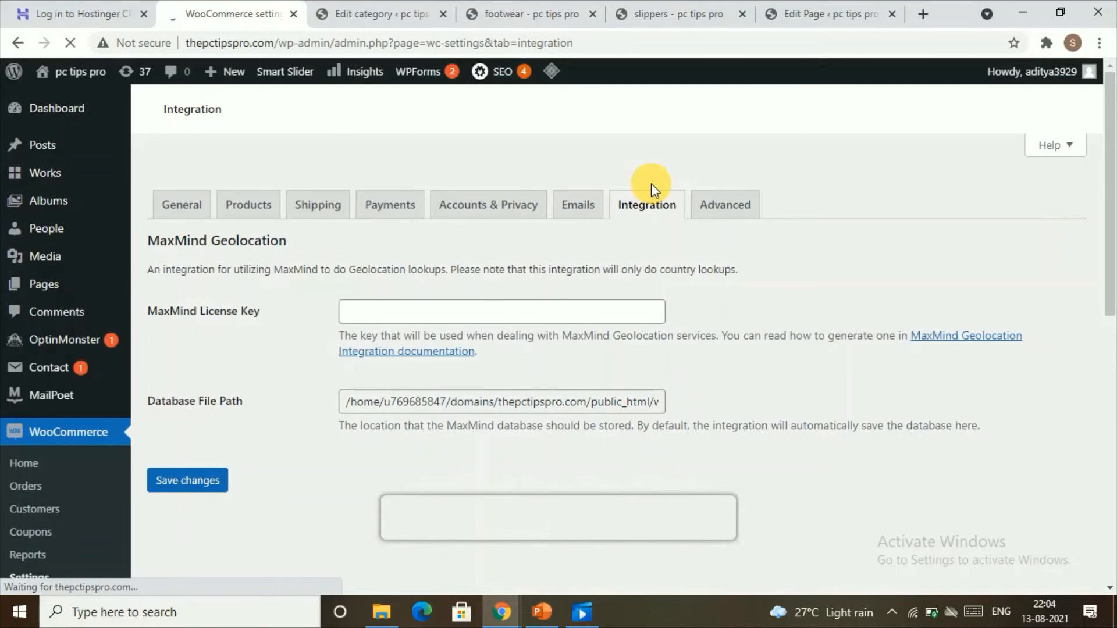
left_click(730, 226)
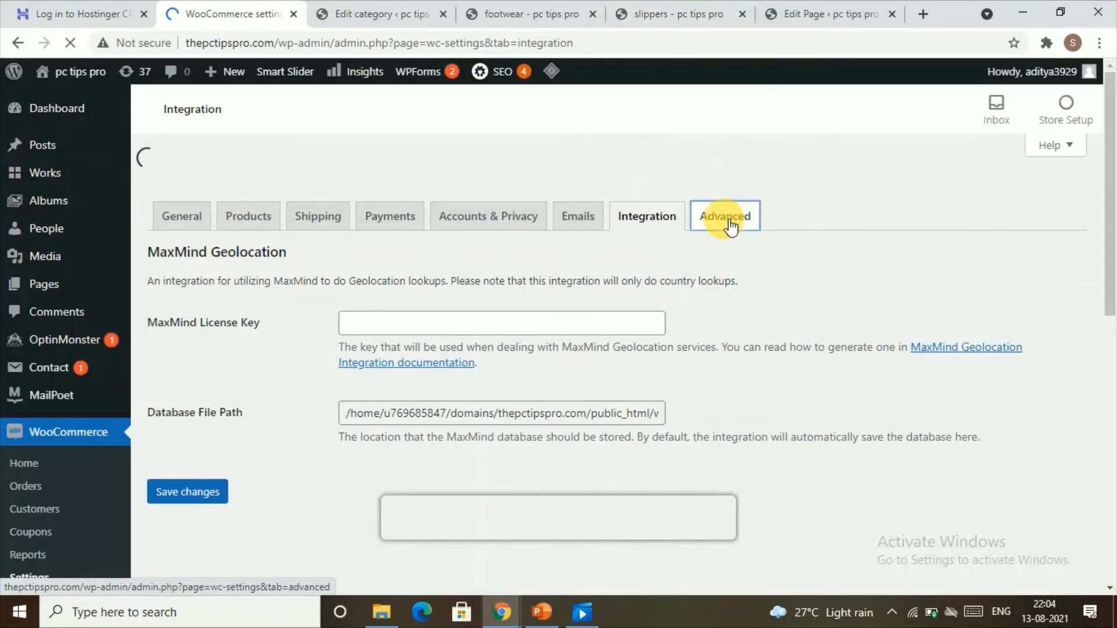
scroll(704, 248, "down", 8)
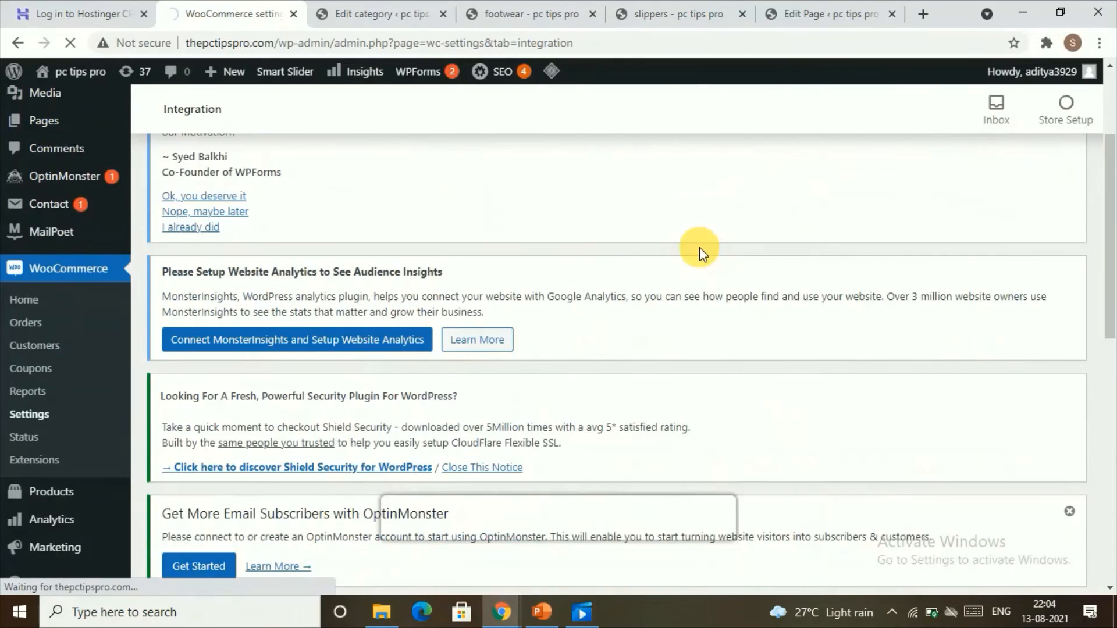
In the Advanced page setup, set the Checkout page to Checkout.
scroll(675, 296, "down", 1)
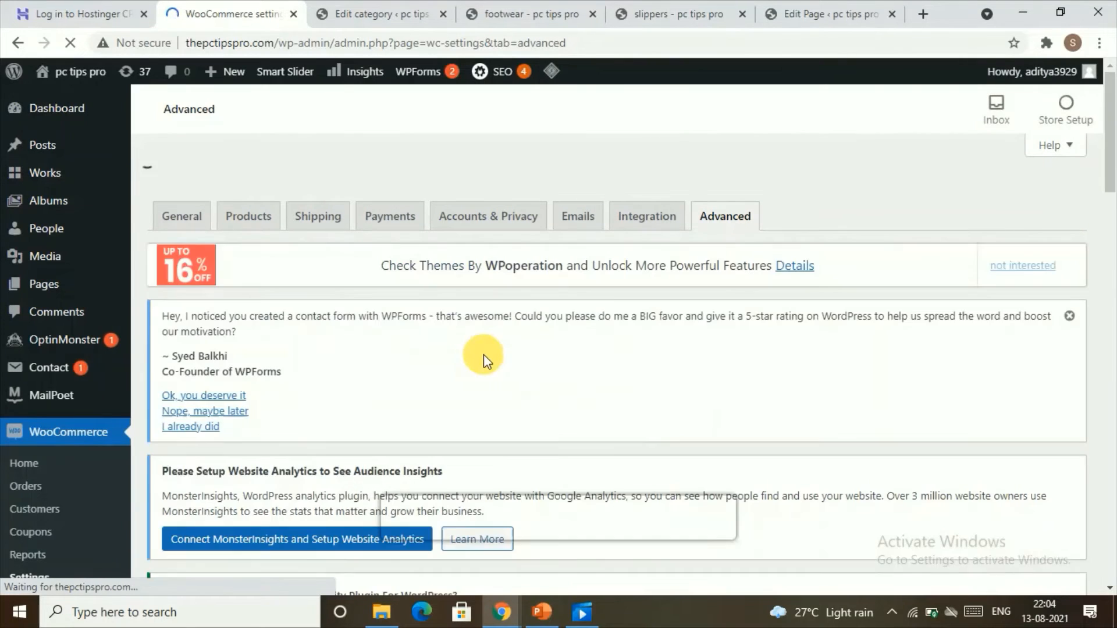
scroll(599, 400, "down", 5)
scroll(599, 398, "down", 10)
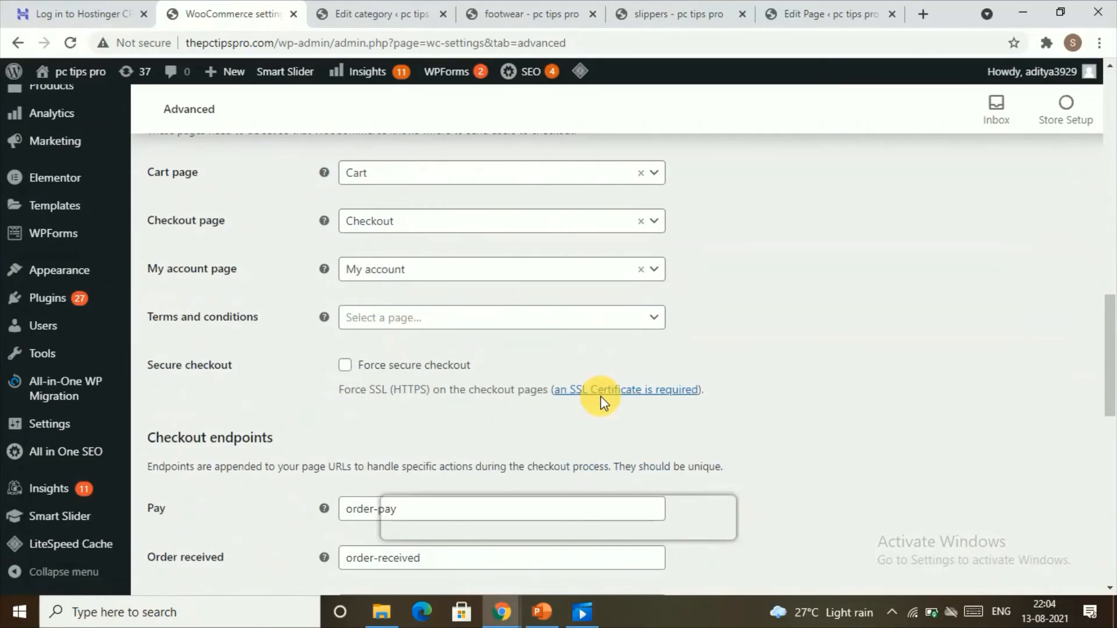
left_click(435, 222)
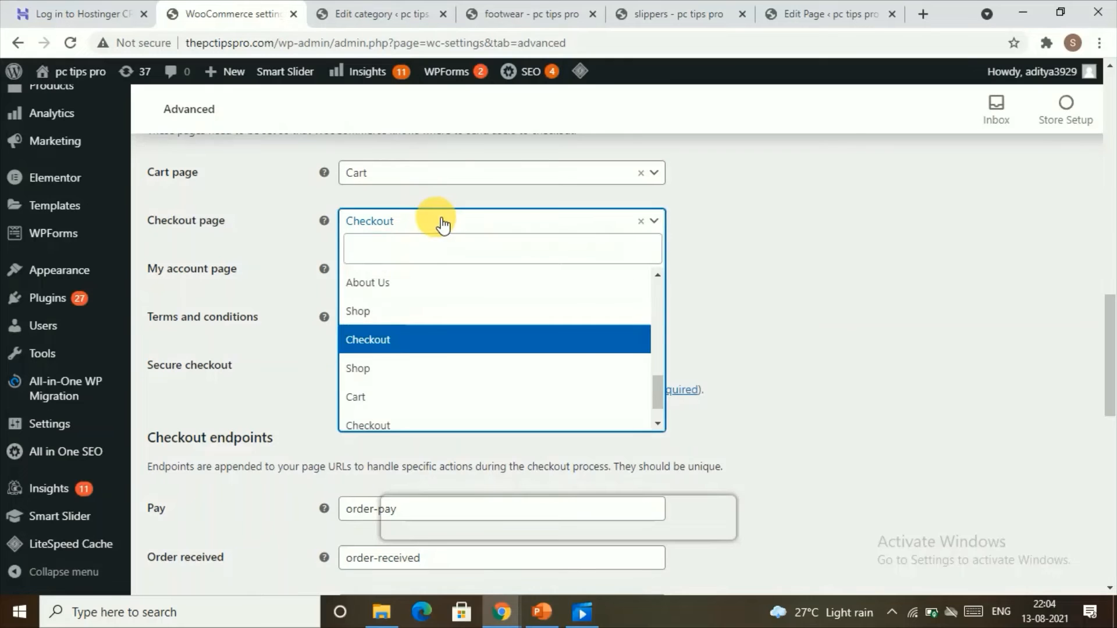
left_click(407, 336)
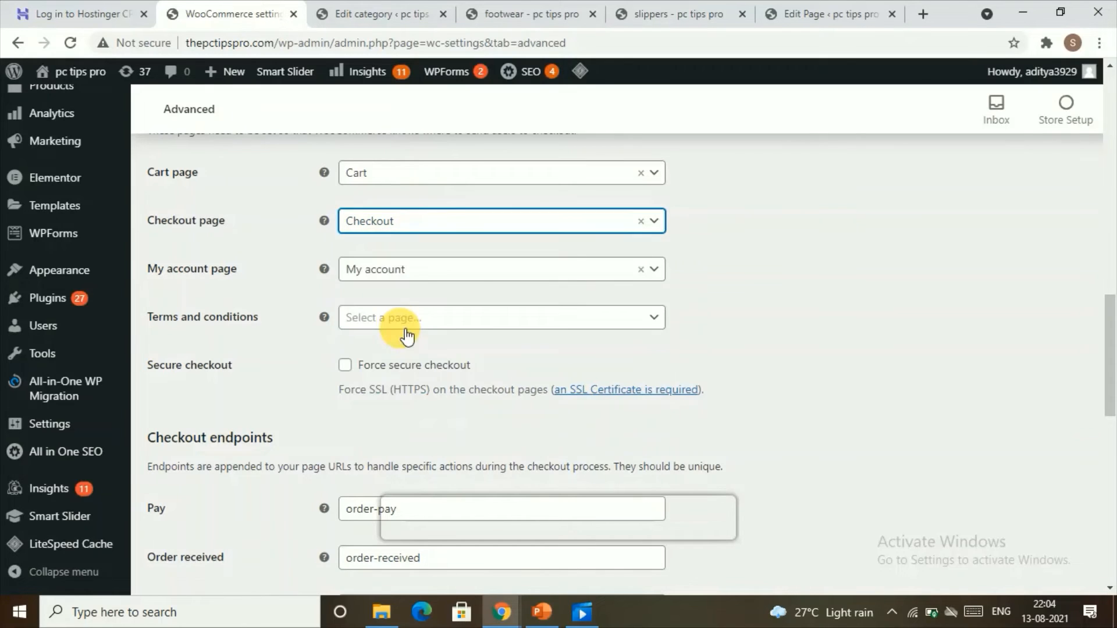
Set the My account page to My account and the Terms and conditions page to terms of service.
left_click(417, 281)
left_click(394, 391)
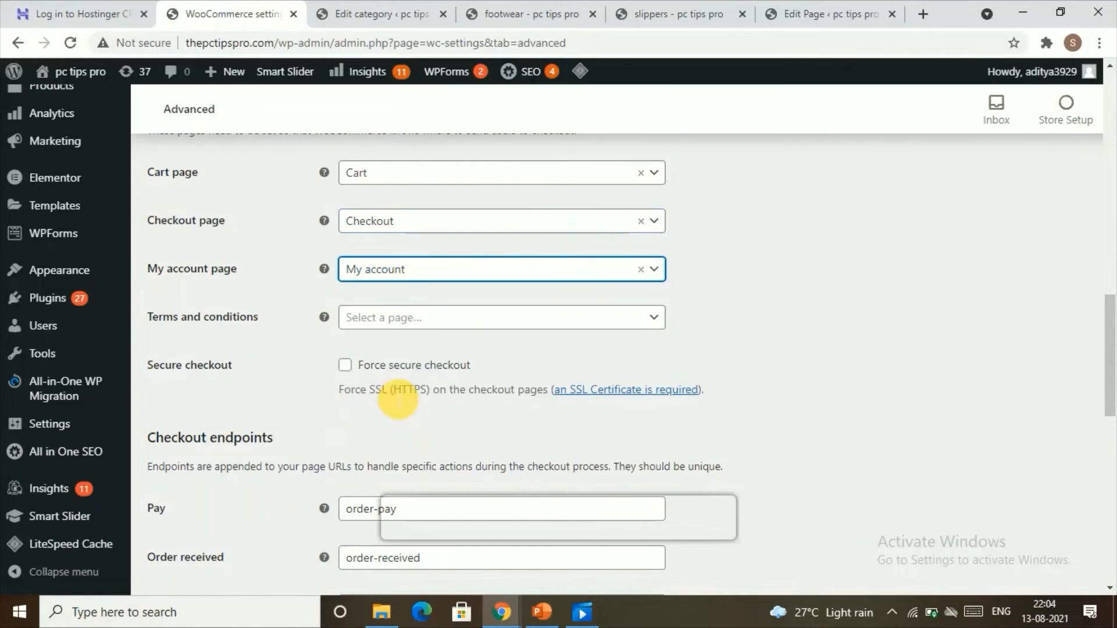
left_click(405, 329)
scroll(437, 439, "down", 2)
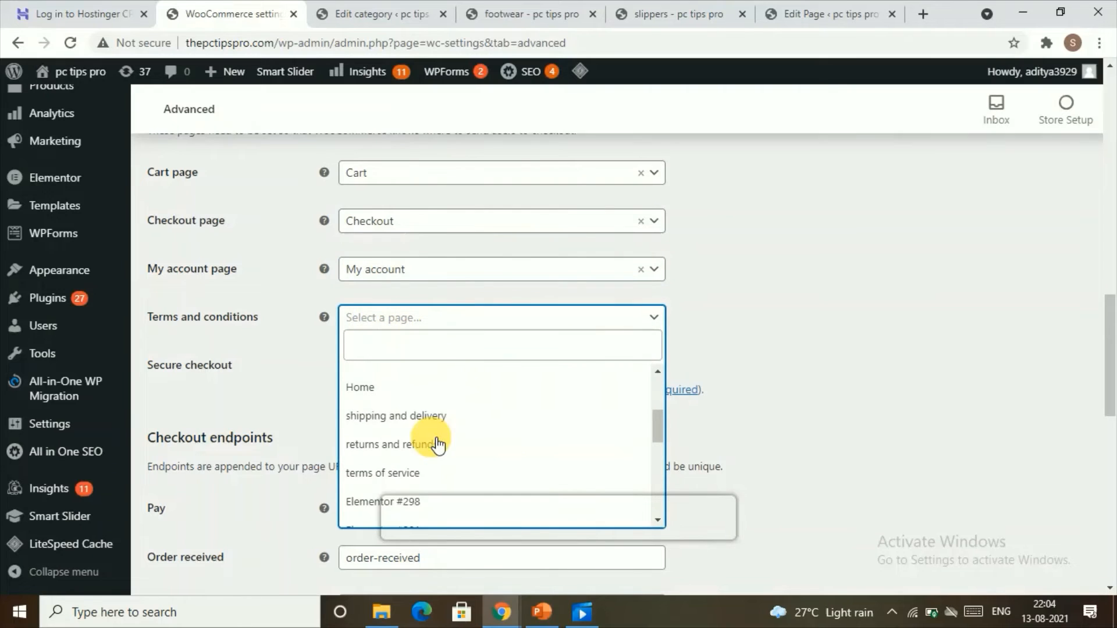
scroll(437, 436, "down", 3)
left_click(407, 386)
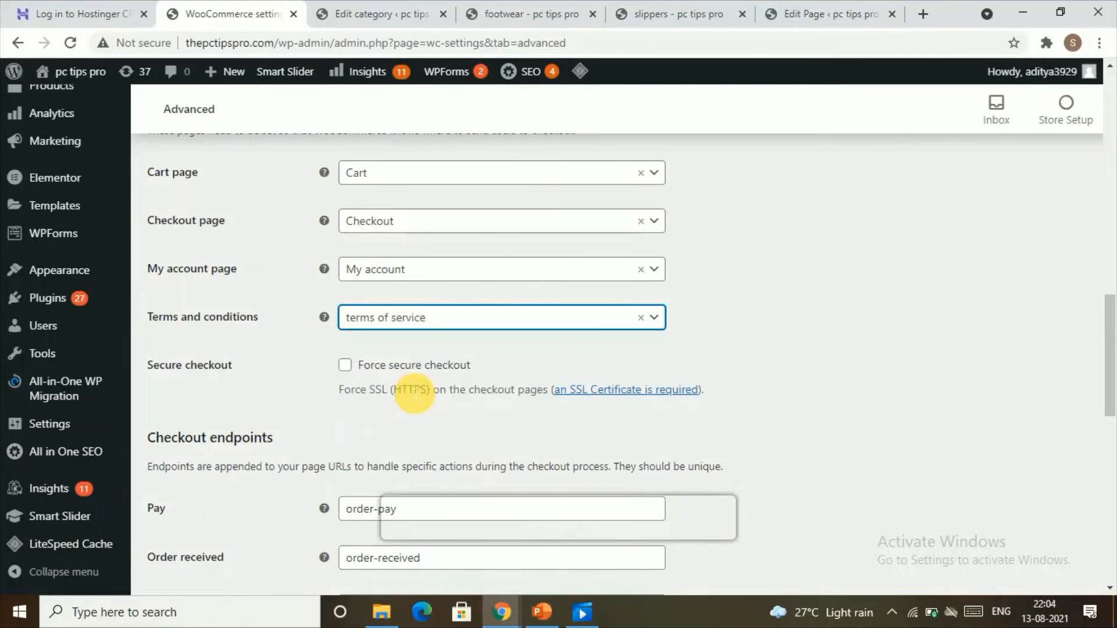
Save the Advanced settings changes.
scroll(450, 329, "down", 1)
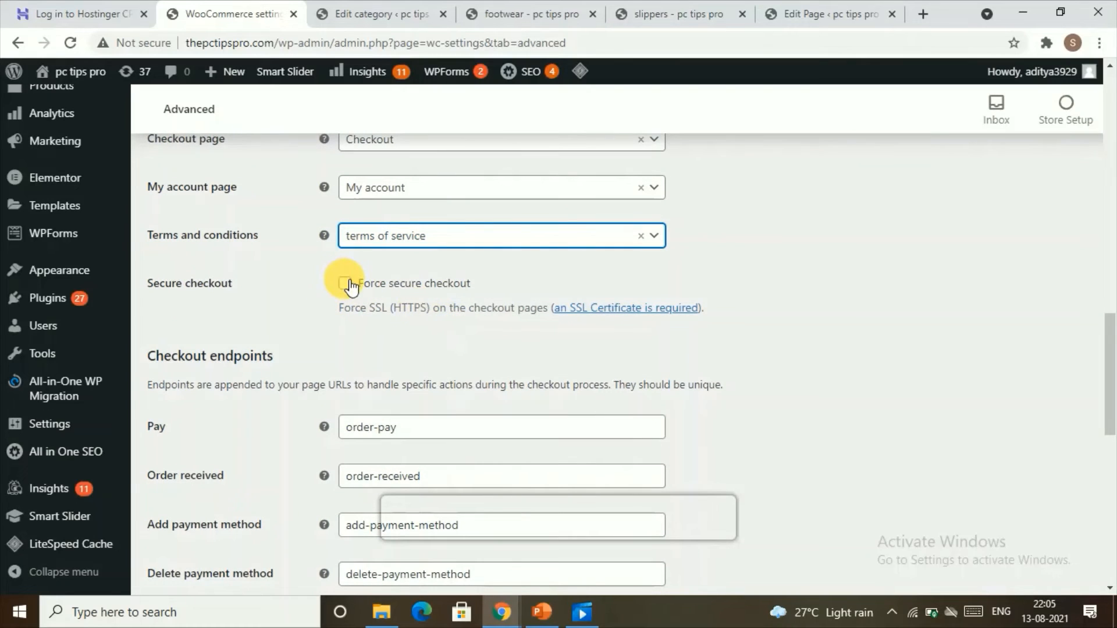
scroll(356, 288, "down", 3)
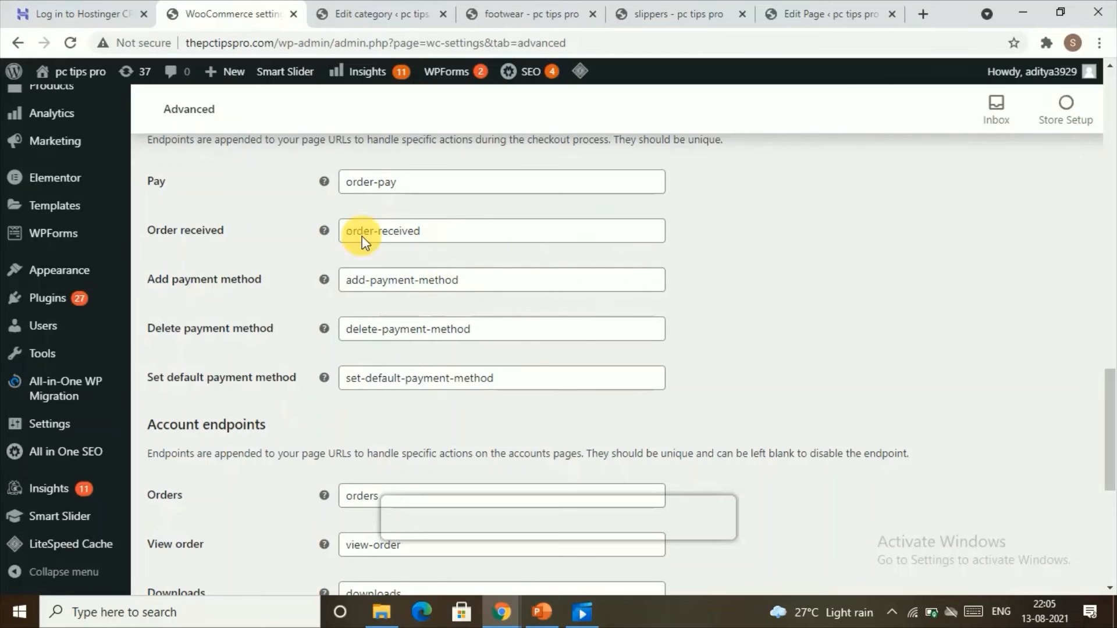
scroll(581, 344, "down", 4)
scroll(581, 343, "down", 1)
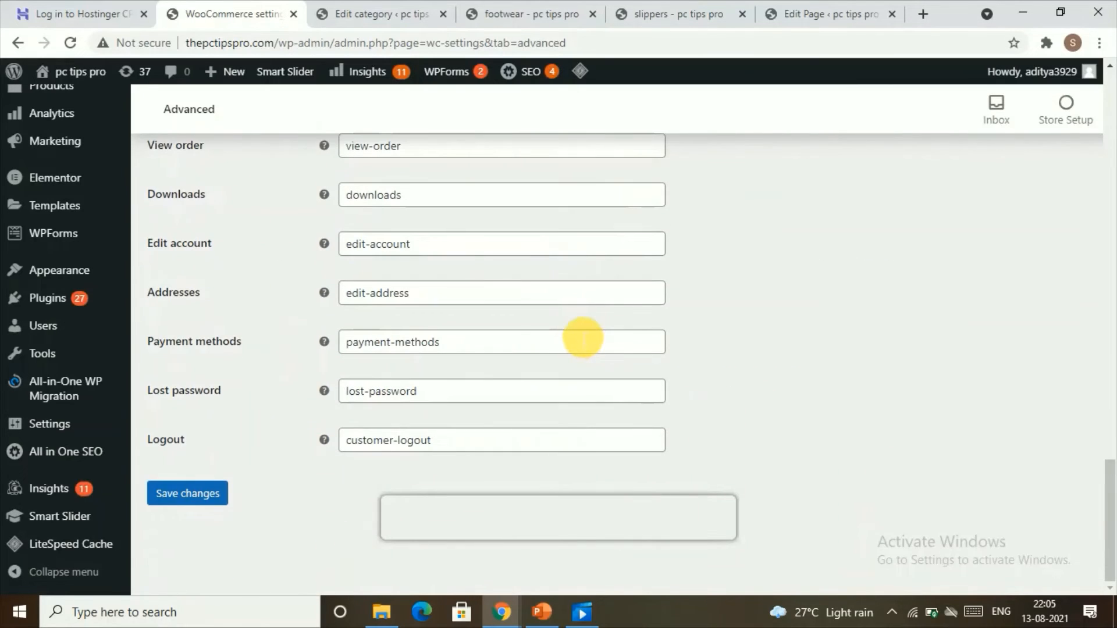
left_click(177, 482)
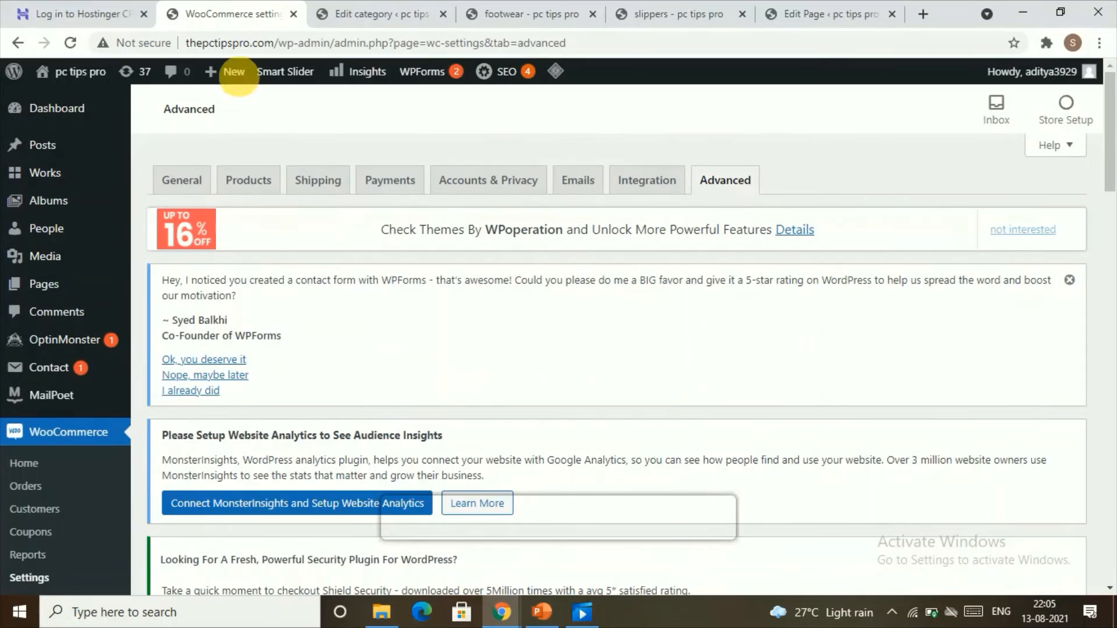
Visit the site's home page and open it for editing with Elementor.
mouse_move(64, 71)
left_click(82, 101)
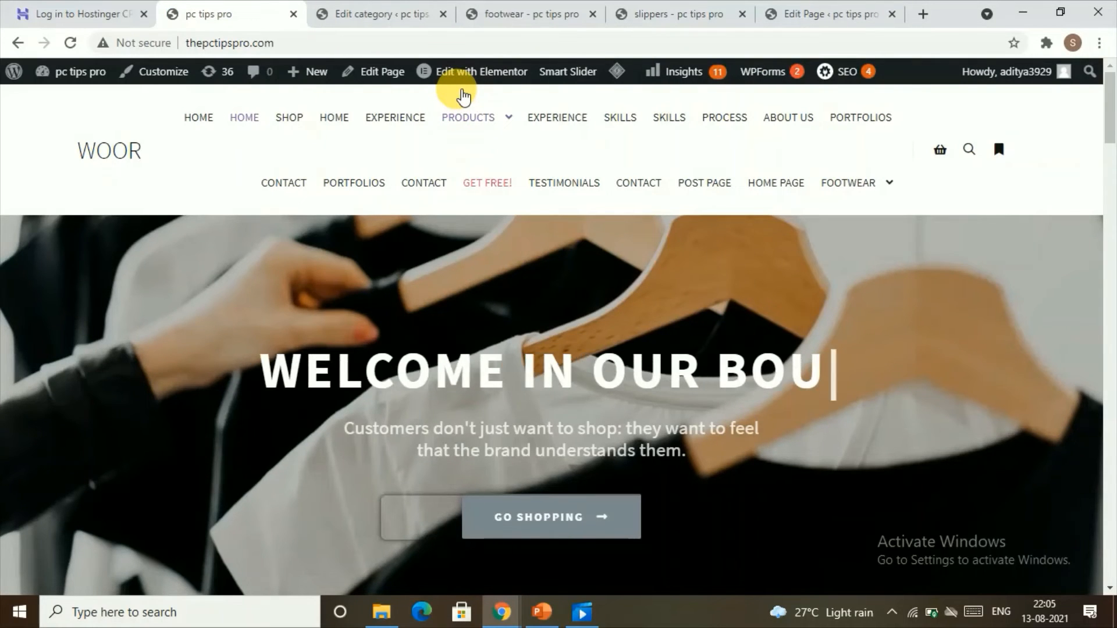
left_click(459, 71)
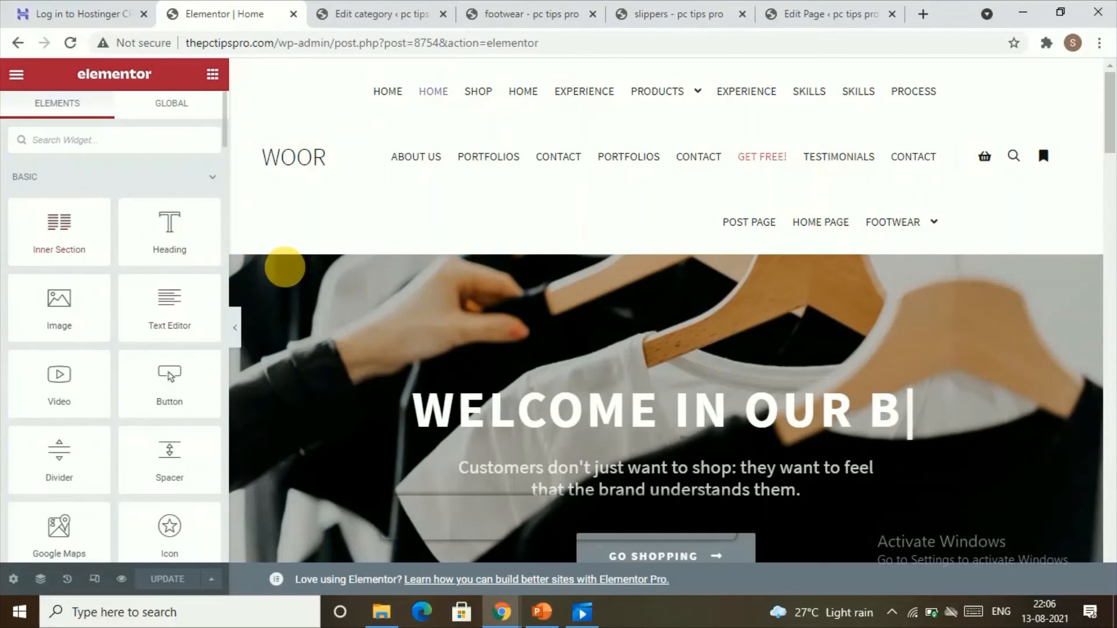
Edit the welcome headline's writing effect and set its writing speed to 436.
scroll(417, 295, "down", 3)
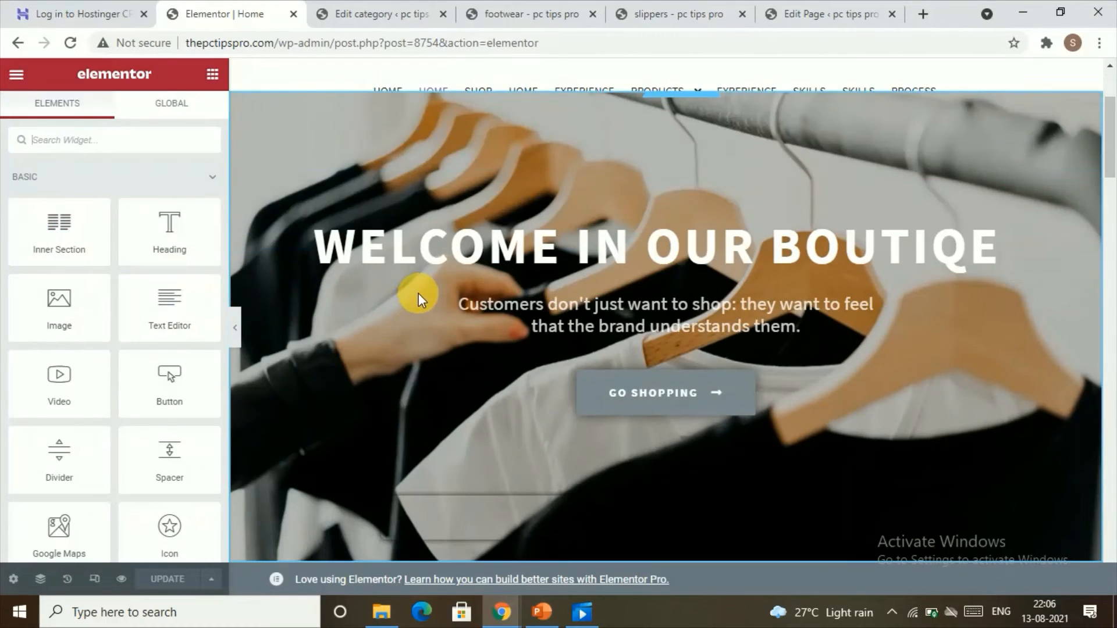
left_click(429, 249)
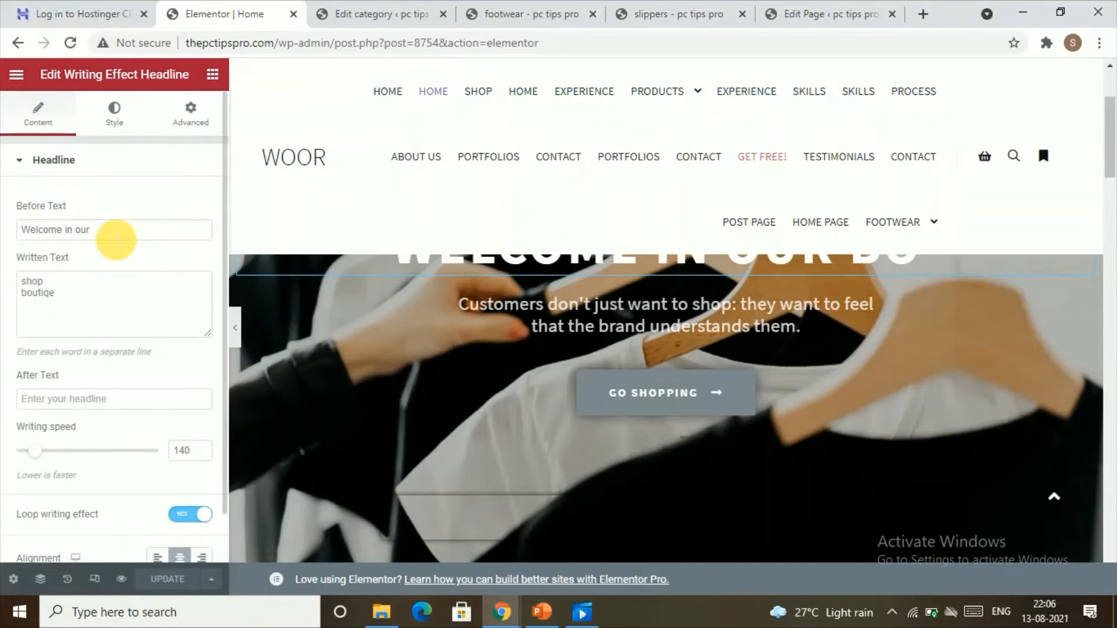
scroll(446, 357, "up", 3)
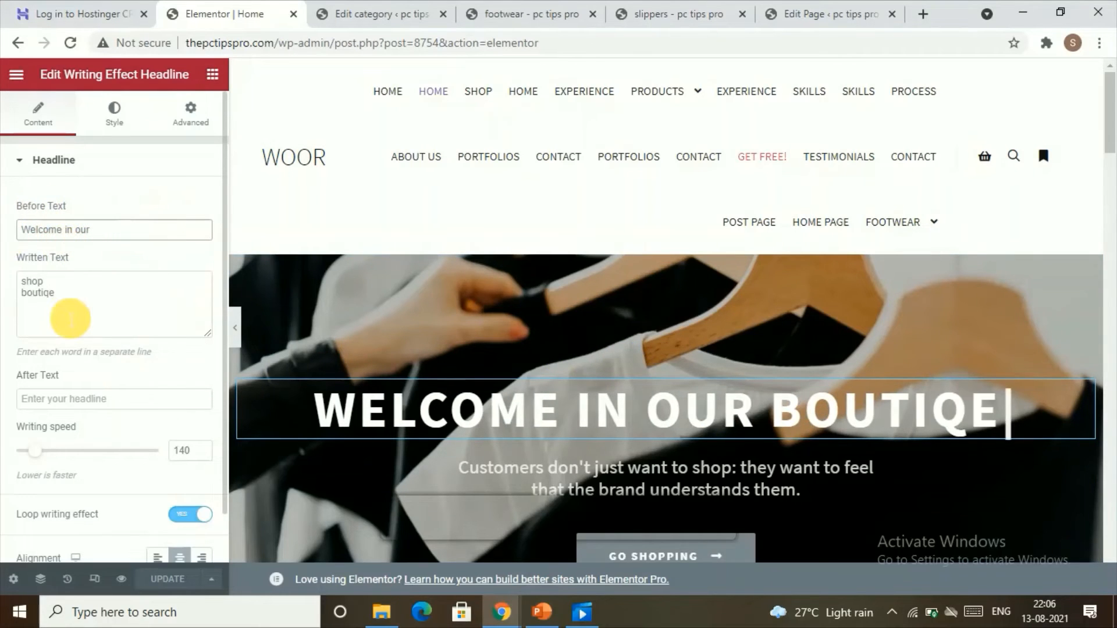
scroll(64, 312, "down", 1)
left_click_drag(63, 248, 10, 224)
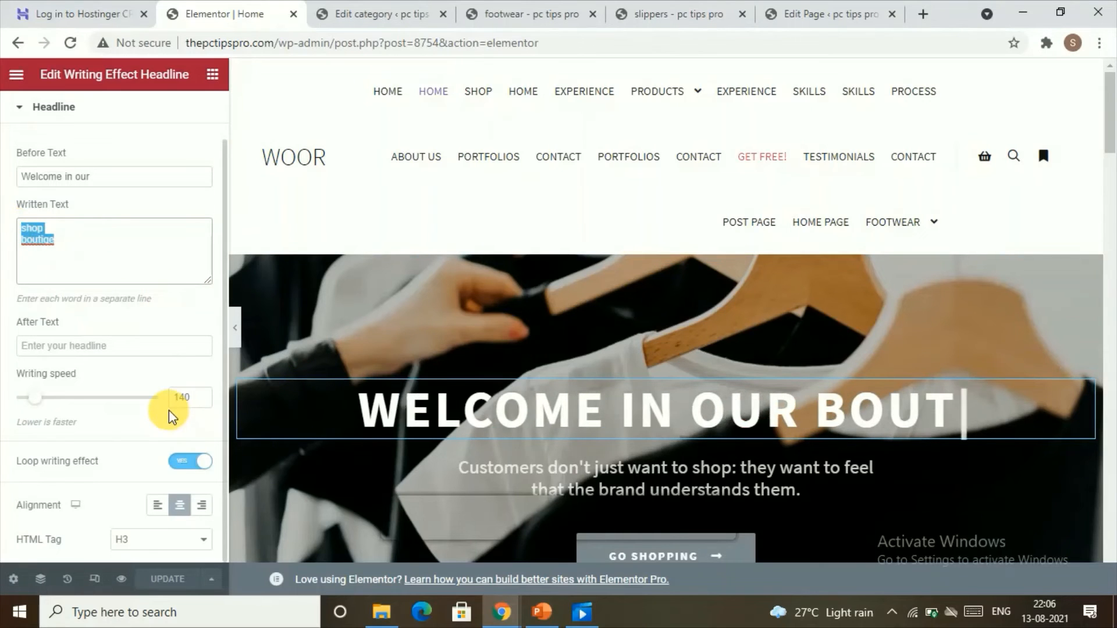
left_click(194, 471)
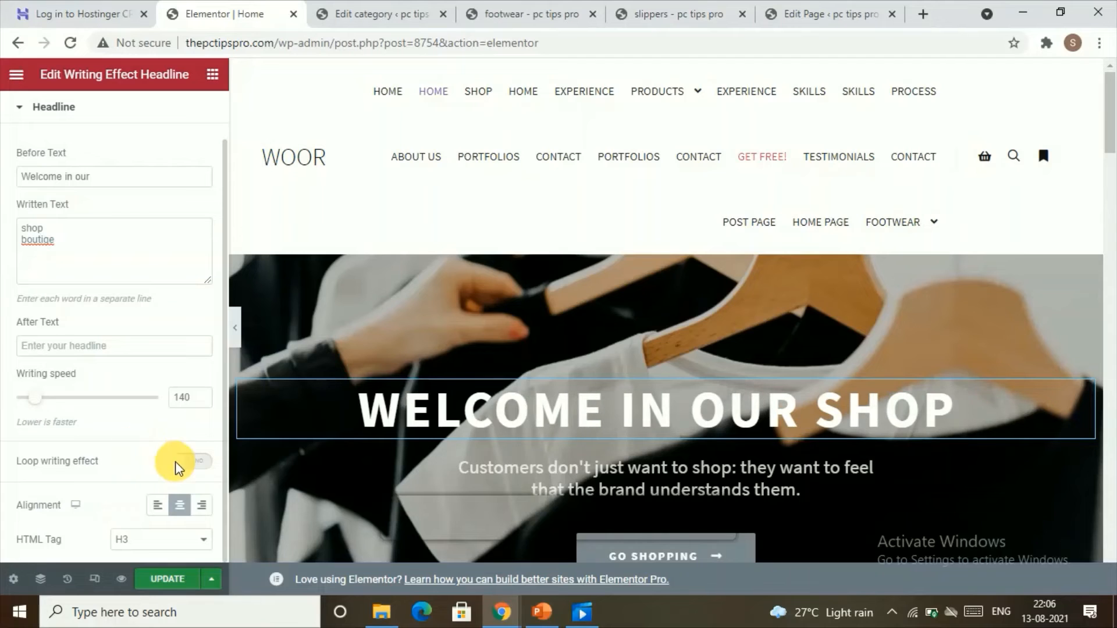
left_click(207, 463)
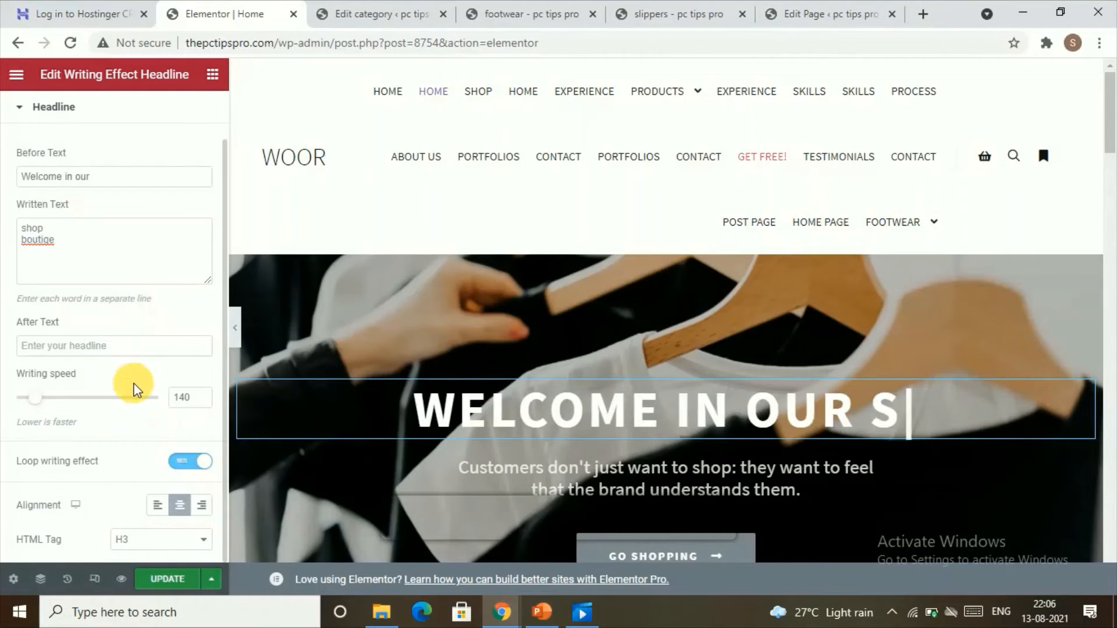
left_click_drag(46, 401, 87, 404)
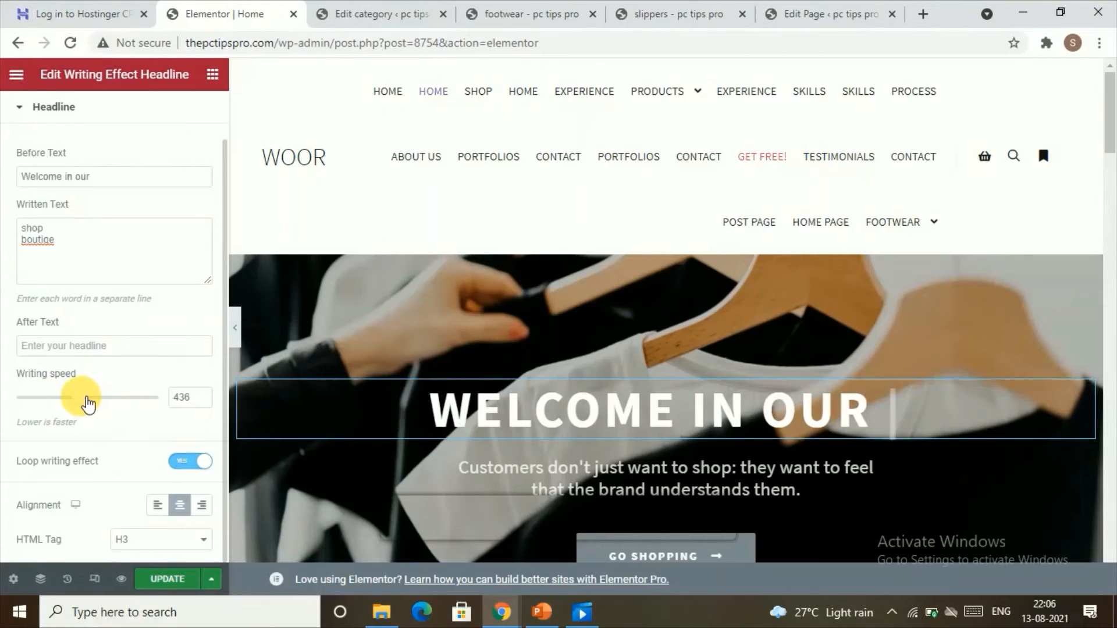
Replace the hero section's background image with 12_HR_Saas-CTAFooter.jpg from the media library.
scroll(511, 407, "down", 3)
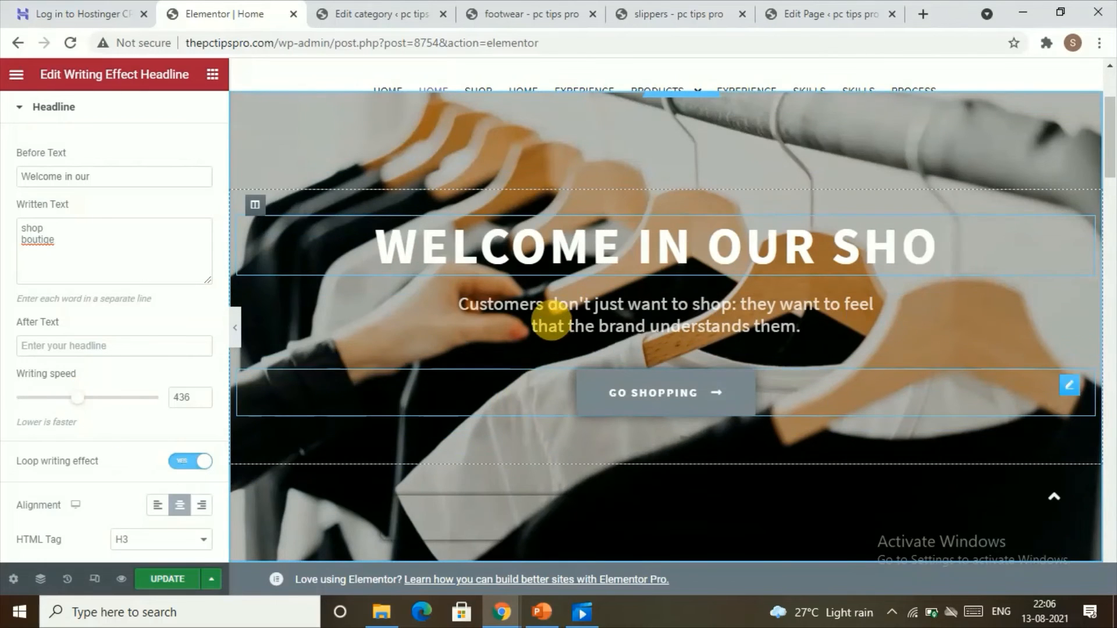
left_click(558, 327)
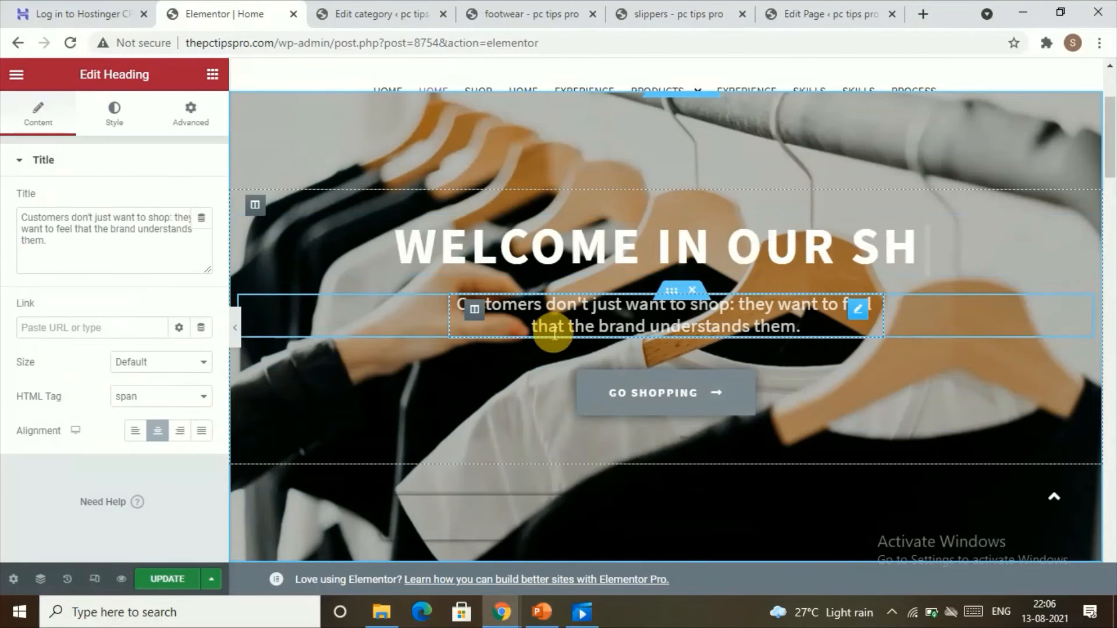
scroll(303, 365, "up", 3)
scroll(474, 308, "down", 9)
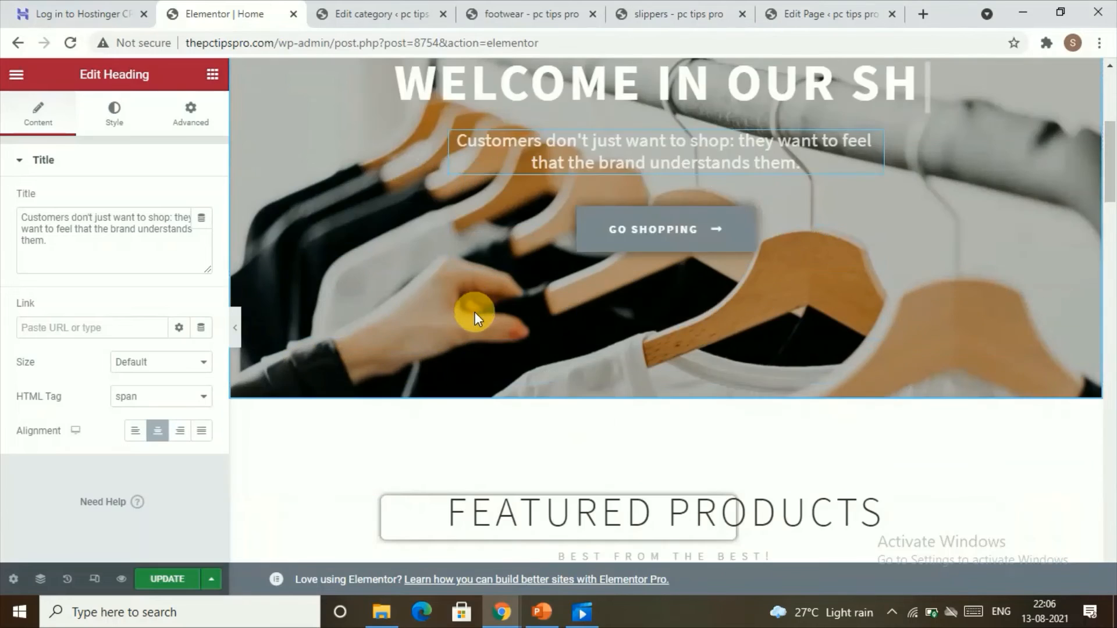
scroll(459, 280, "up", 4)
scroll(508, 249, "up", 4)
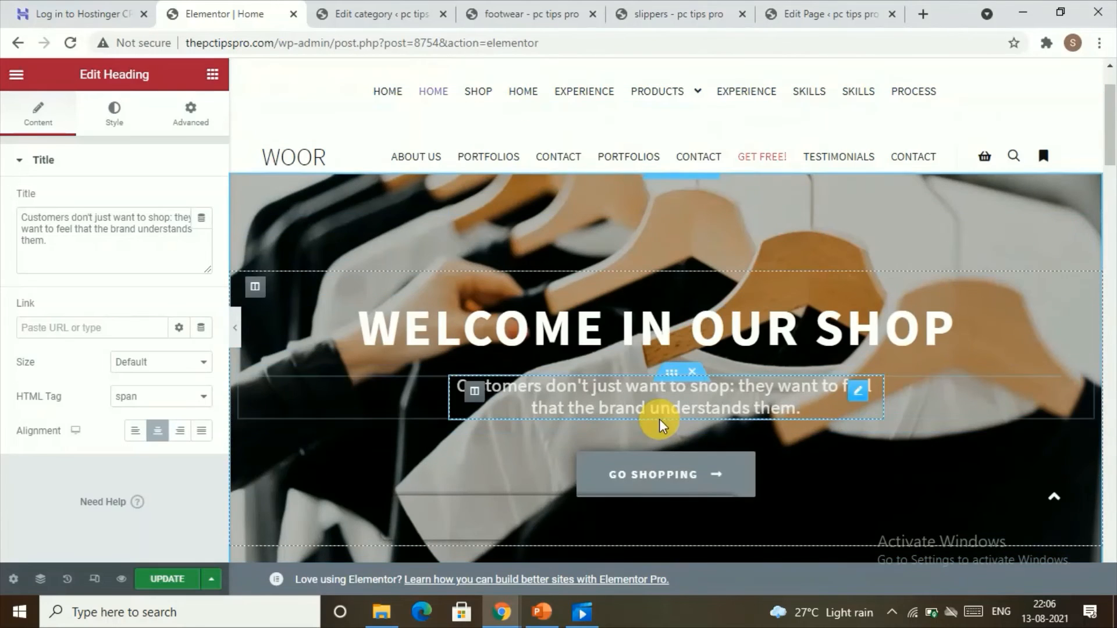
right_click(551, 235)
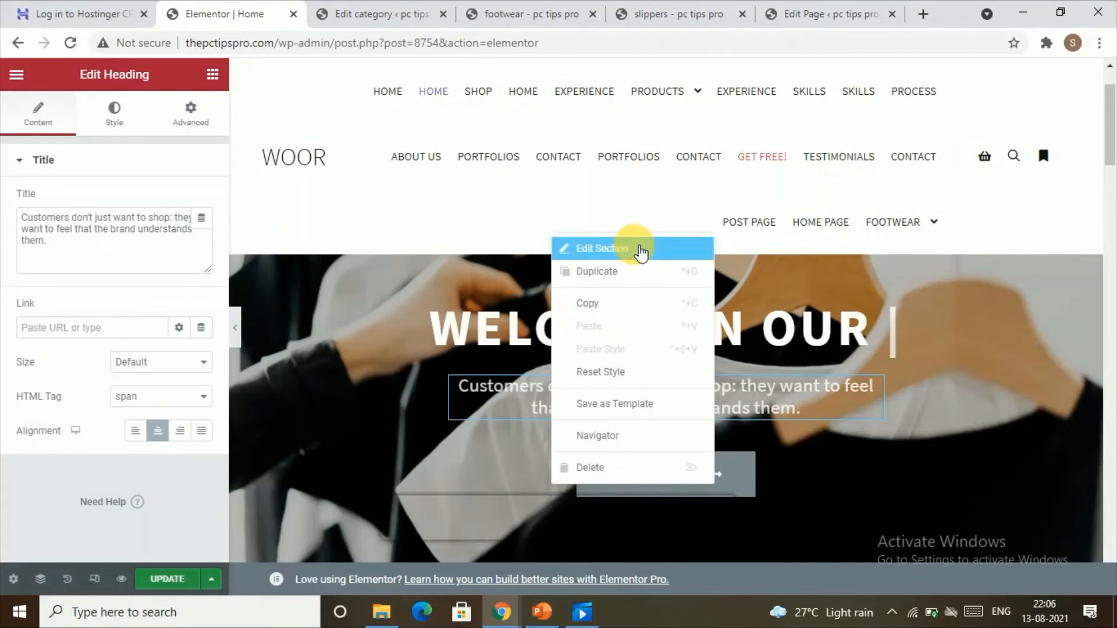
left_click(640, 254)
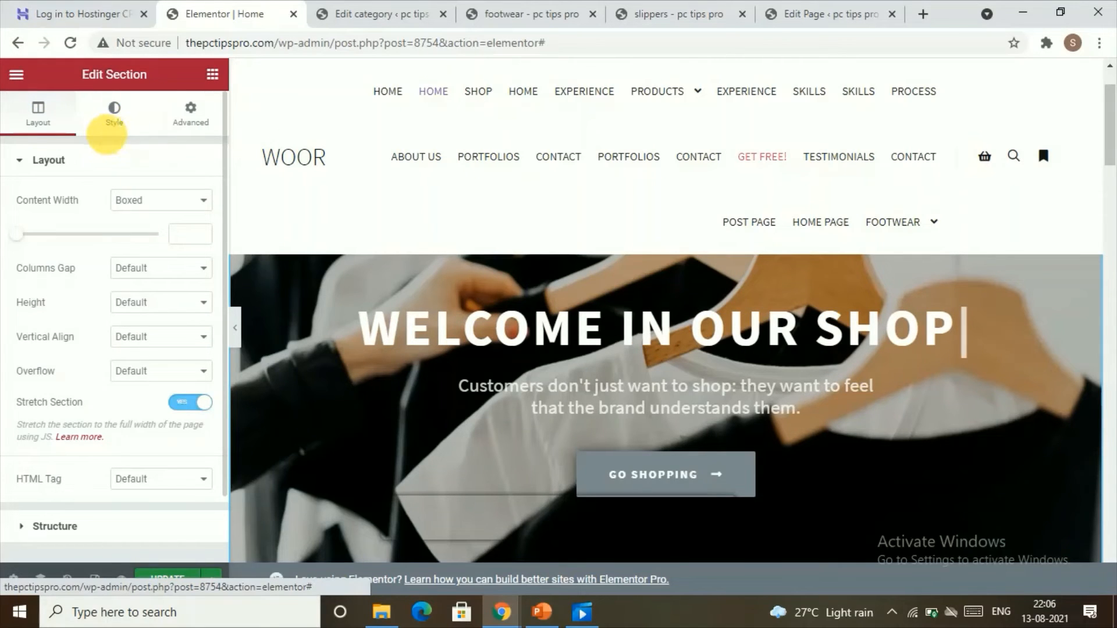
left_click(118, 124)
left_click(96, 115)
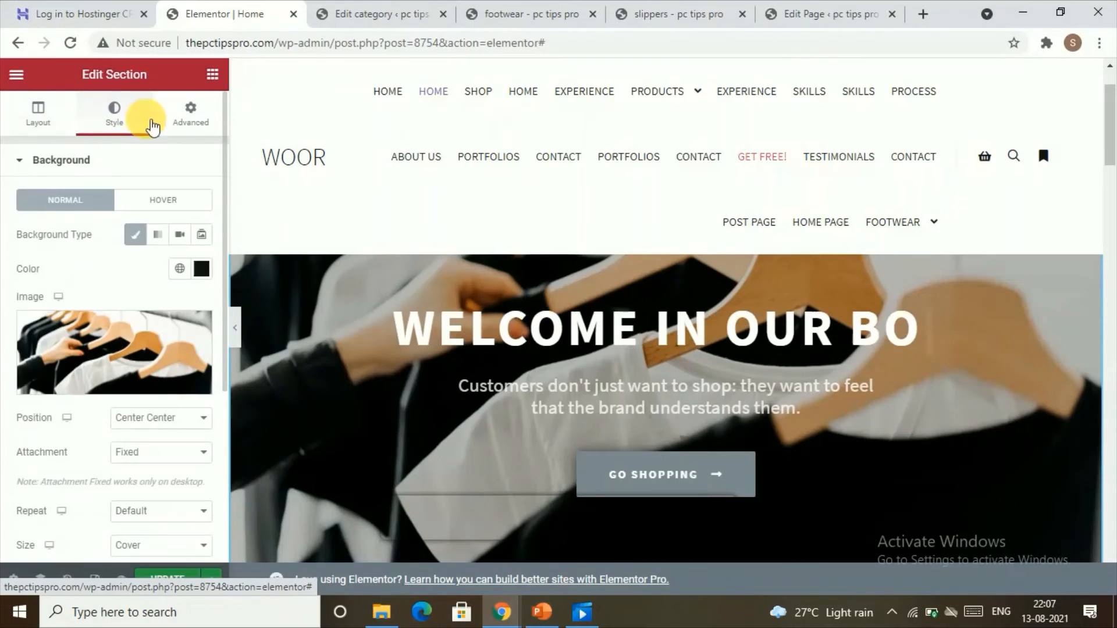
mouse_move(87, 381)
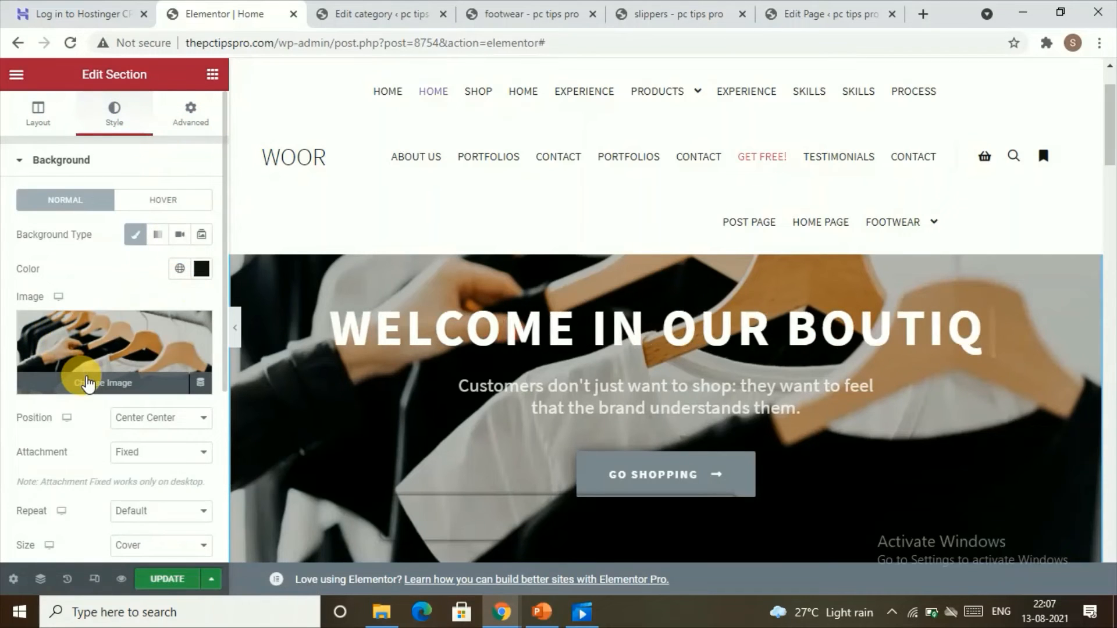
left_click(88, 382)
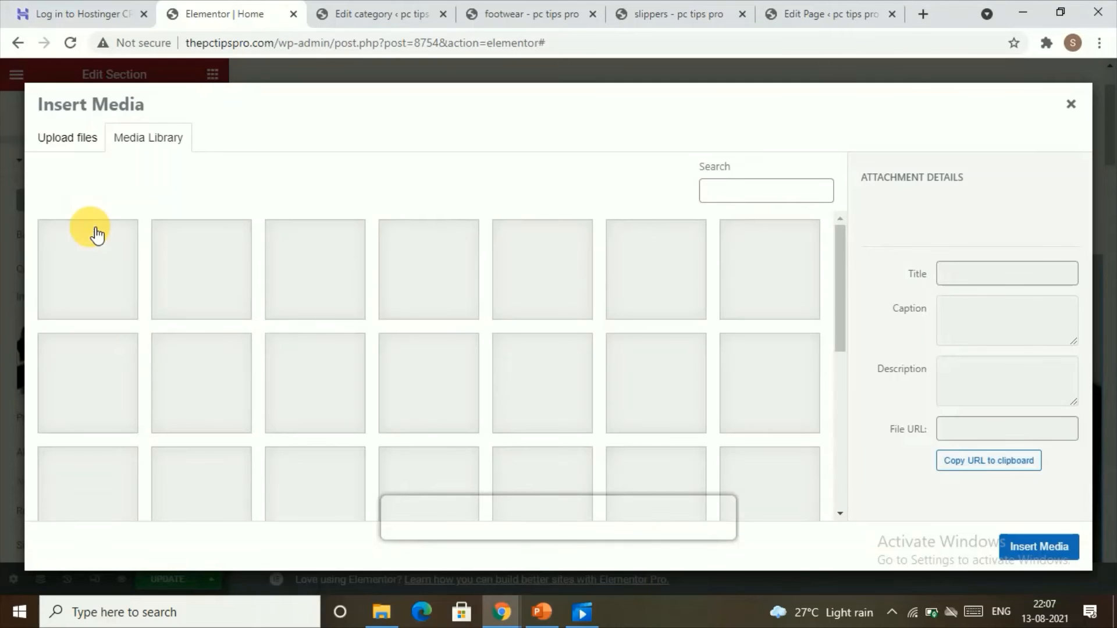
left_click(73, 145)
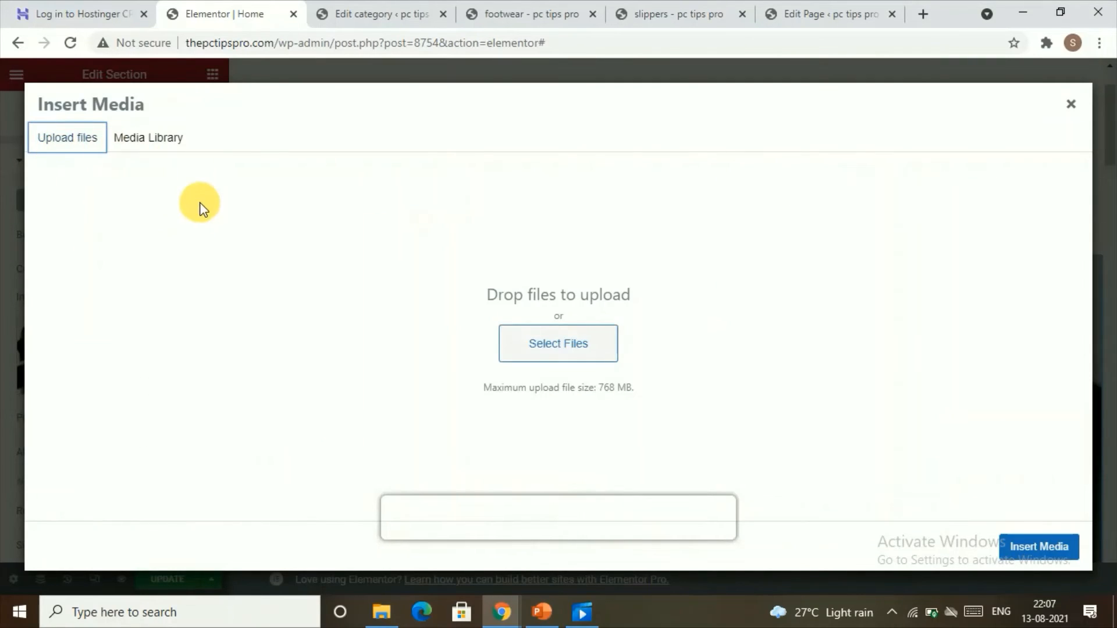
left_click(142, 139)
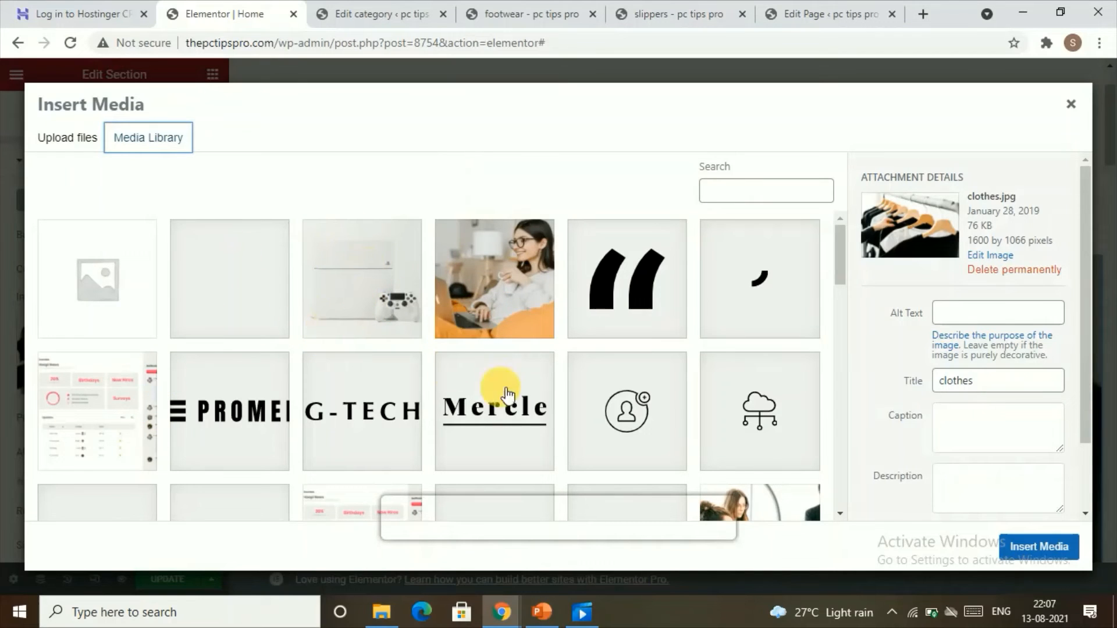
left_click(534, 291)
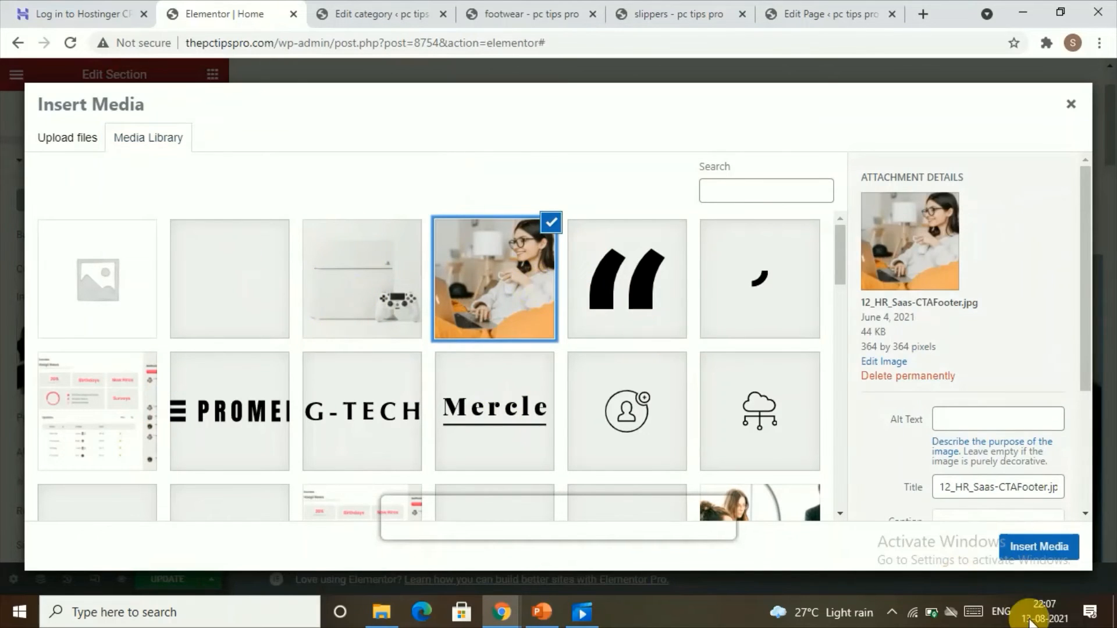
left_click(1015, 547)
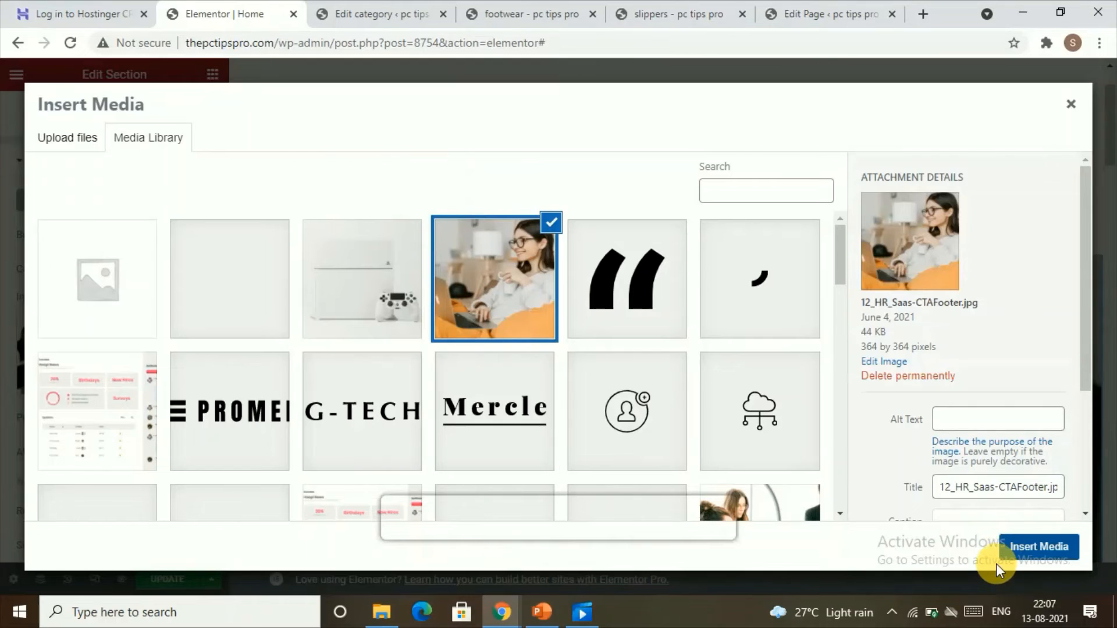
Inspect the hero section's Go Shopping button text and link settings.
scroll(567, 367, "down", 4)
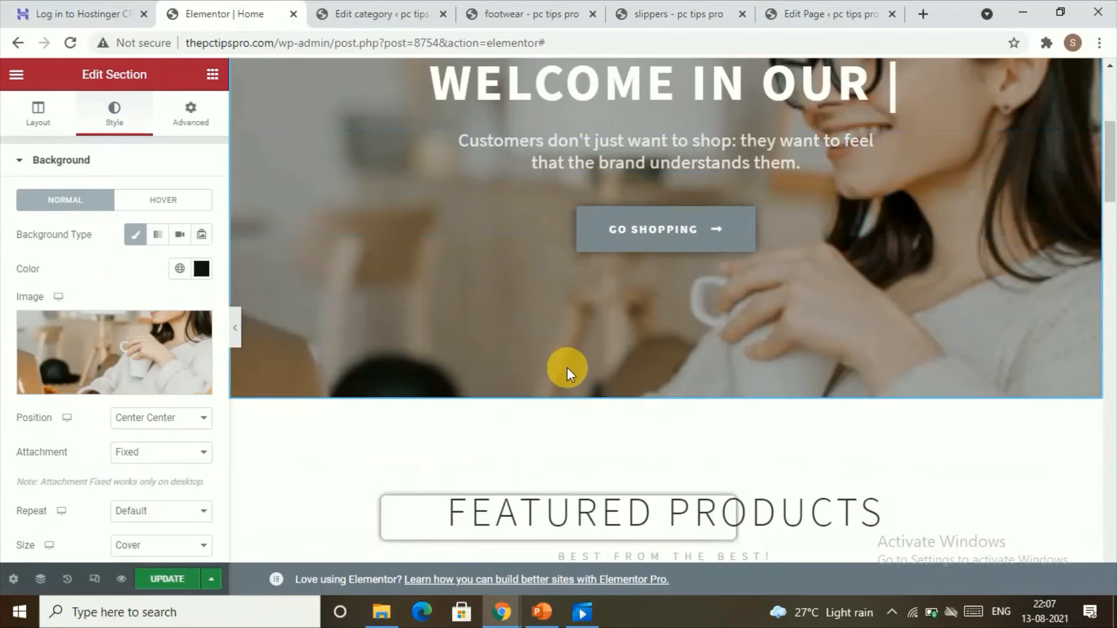
scroll(568, 364, "up", 6)
scroll(567, 358, "down", 5)
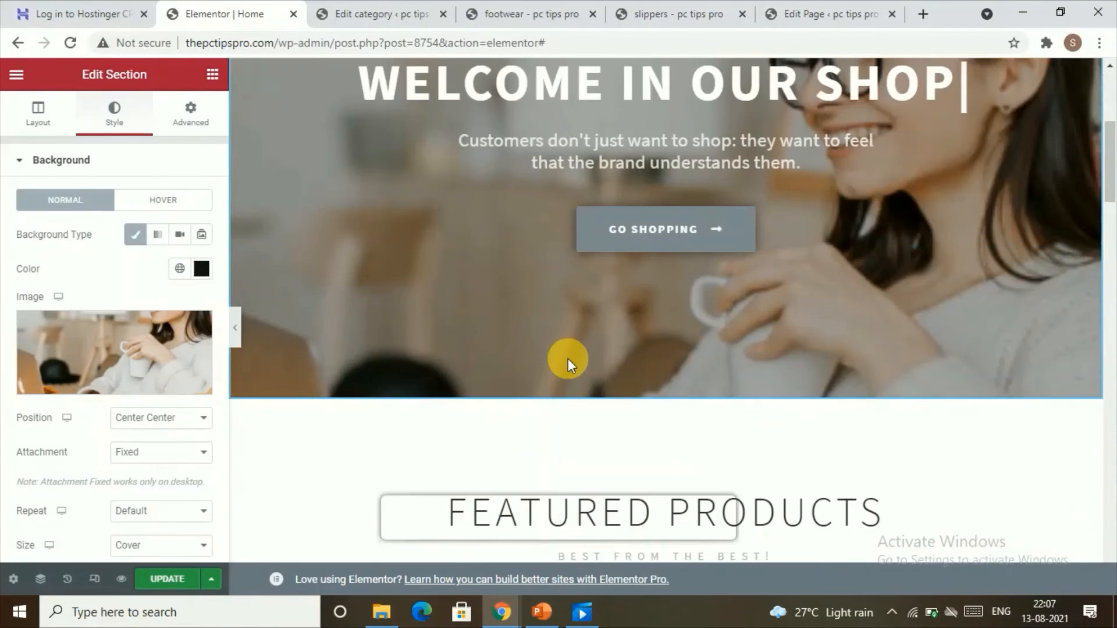
left_click(616, 249)
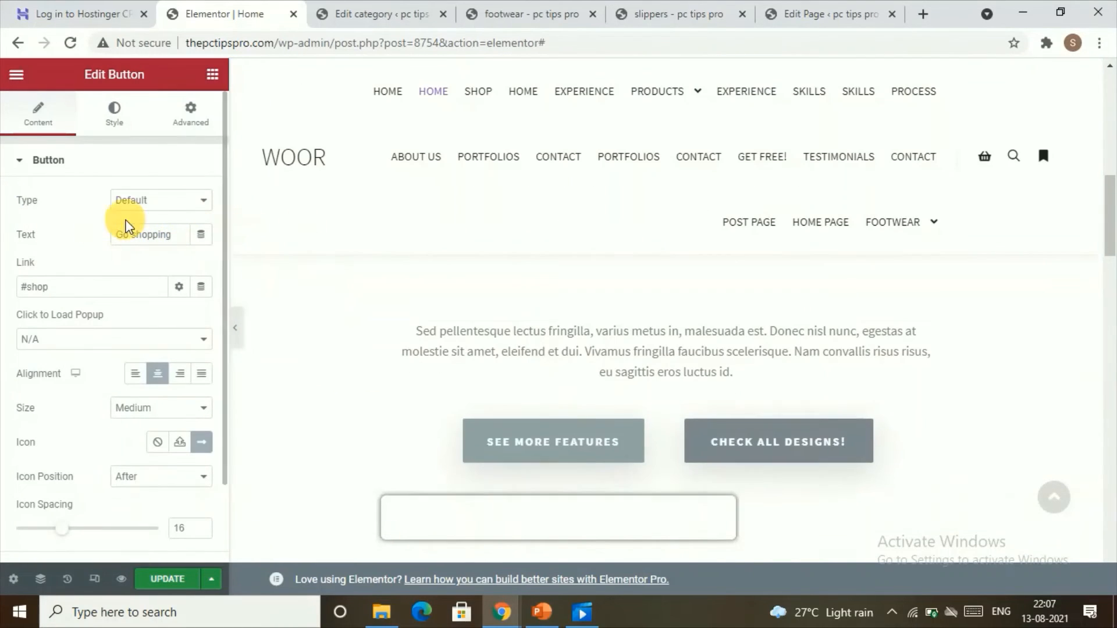
left_click_drag(180, 240, 124, 239)
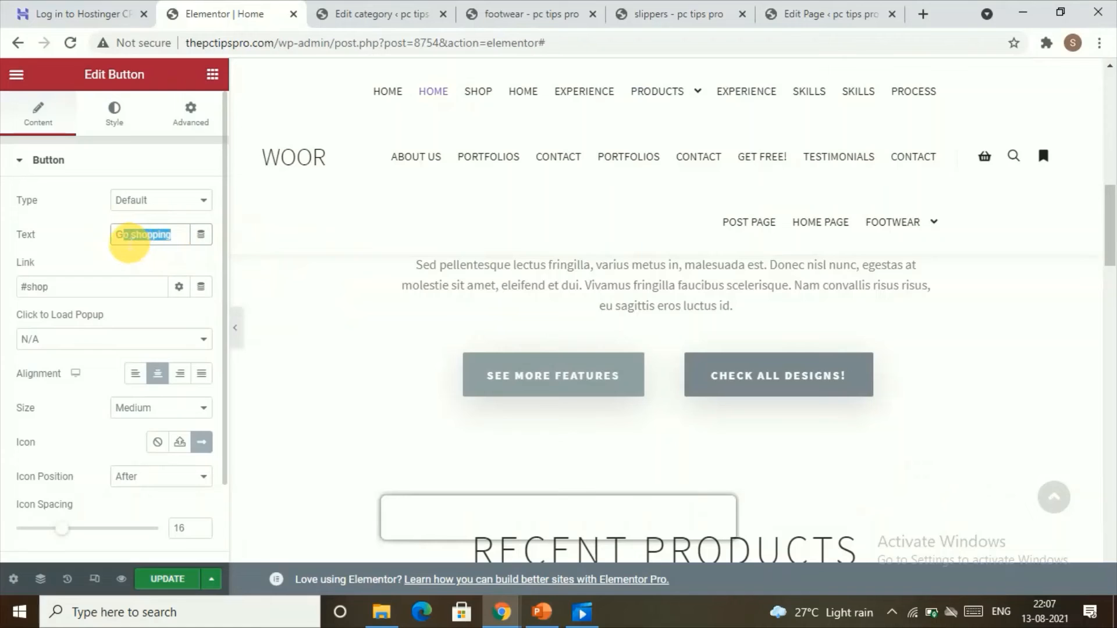
left_click_drag(72, 288, 33, 289)
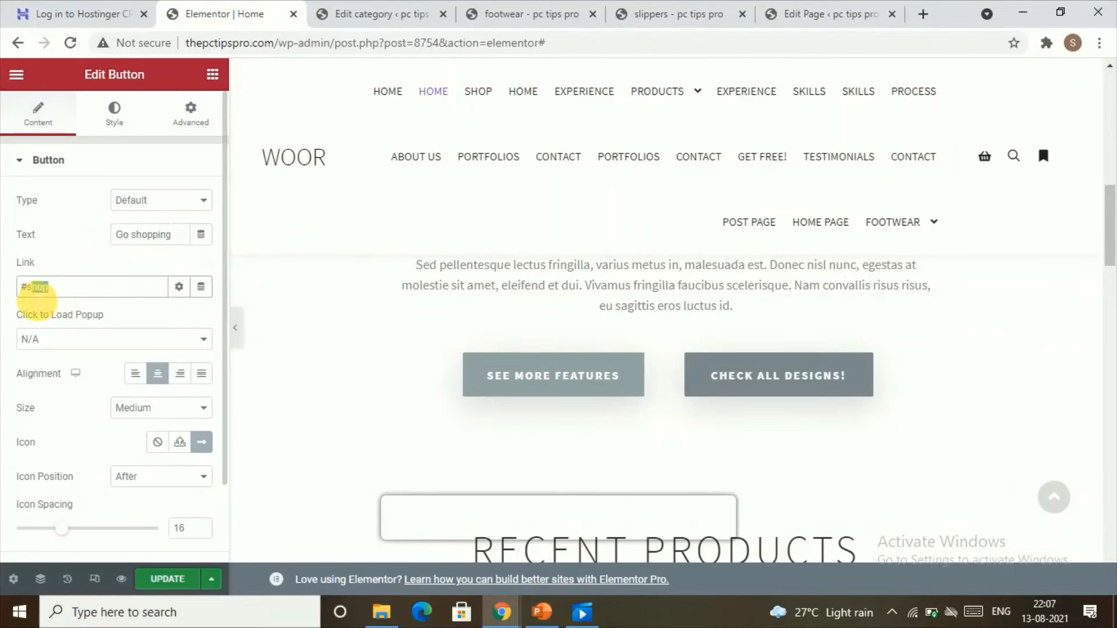
left_click(60, 326)
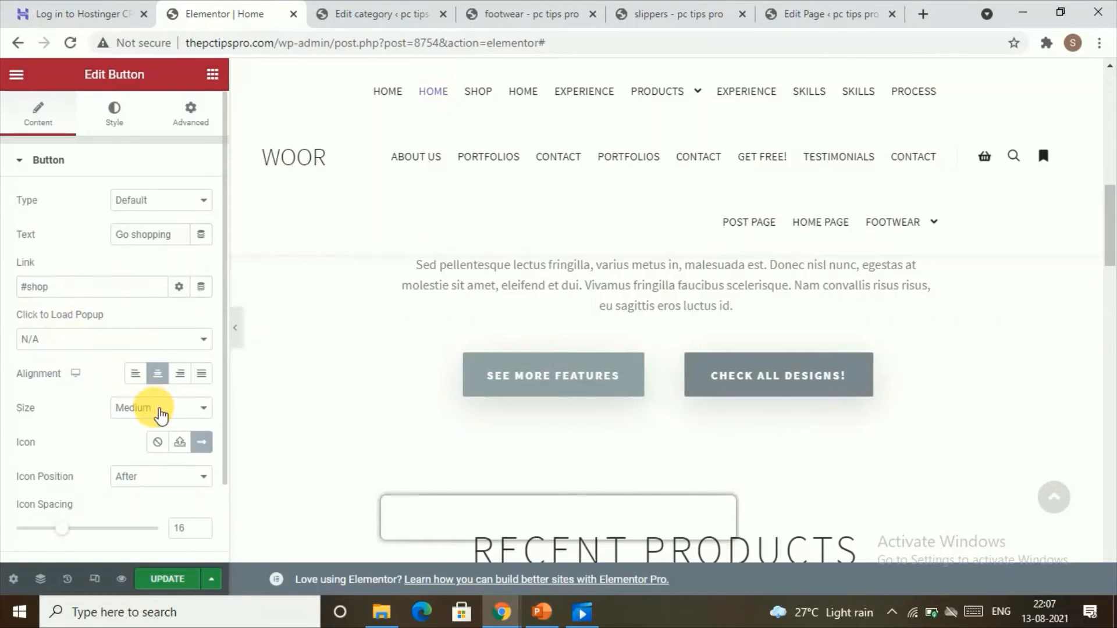
scroll(172, 447, "down", 2)
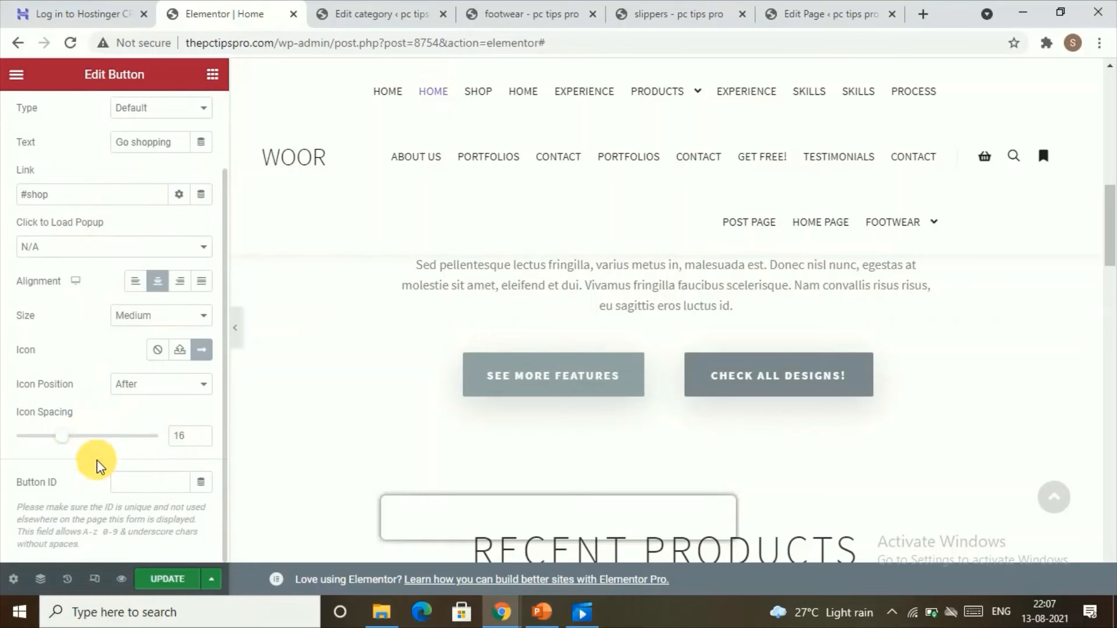
scroll(81, 343, "up", 2)
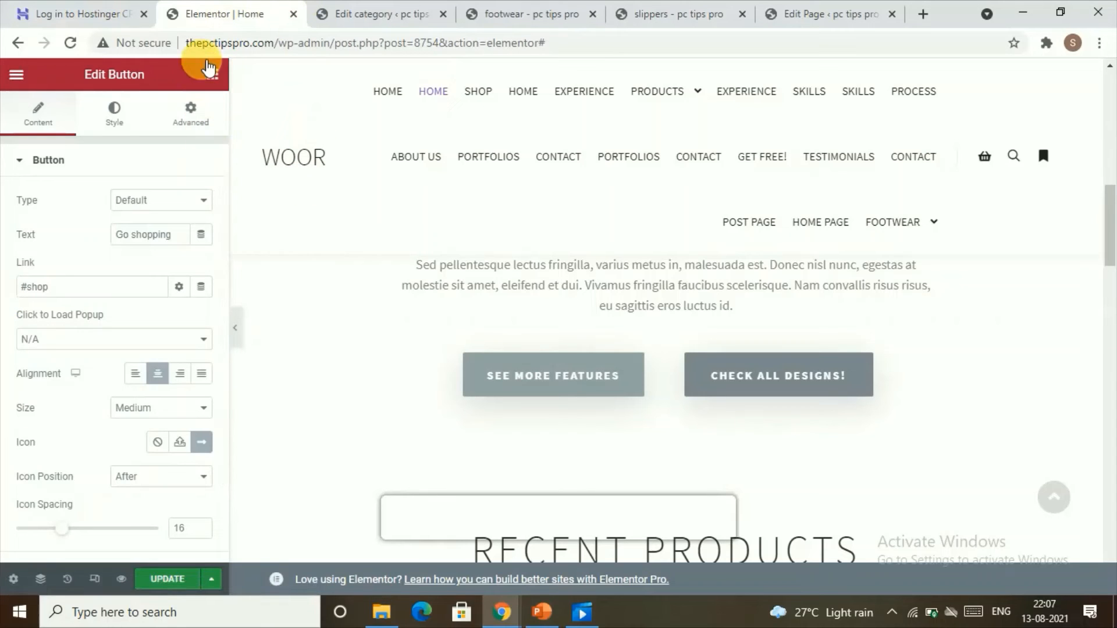
Add a new one-column section at the bottom of the home page.
left_click(212, 74)
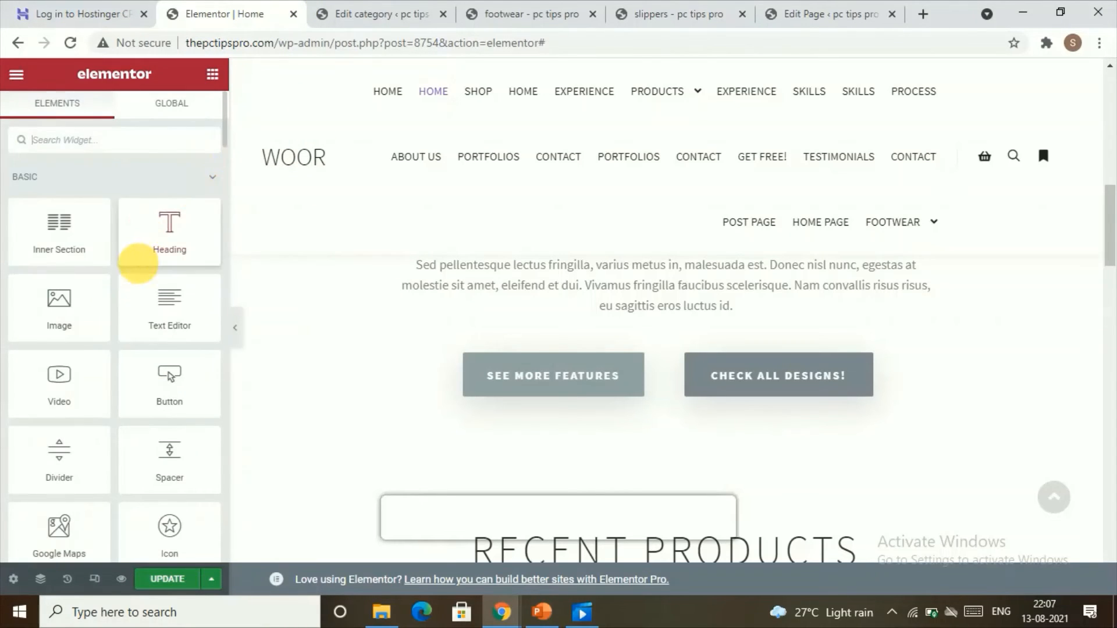
scroll(134, 265, "down", 10)
scroll(134, 319, "down", 4)
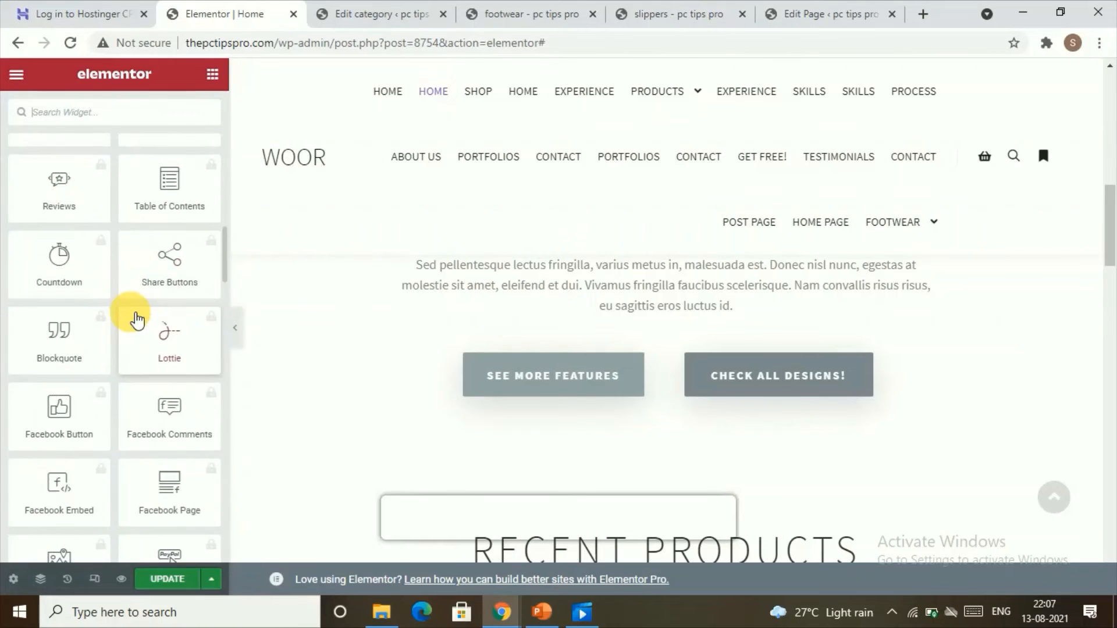
scroll(132, 317, "up", 5)
scroll(419, 361, "down", 6)
scroll(431, 371, "down", 20)
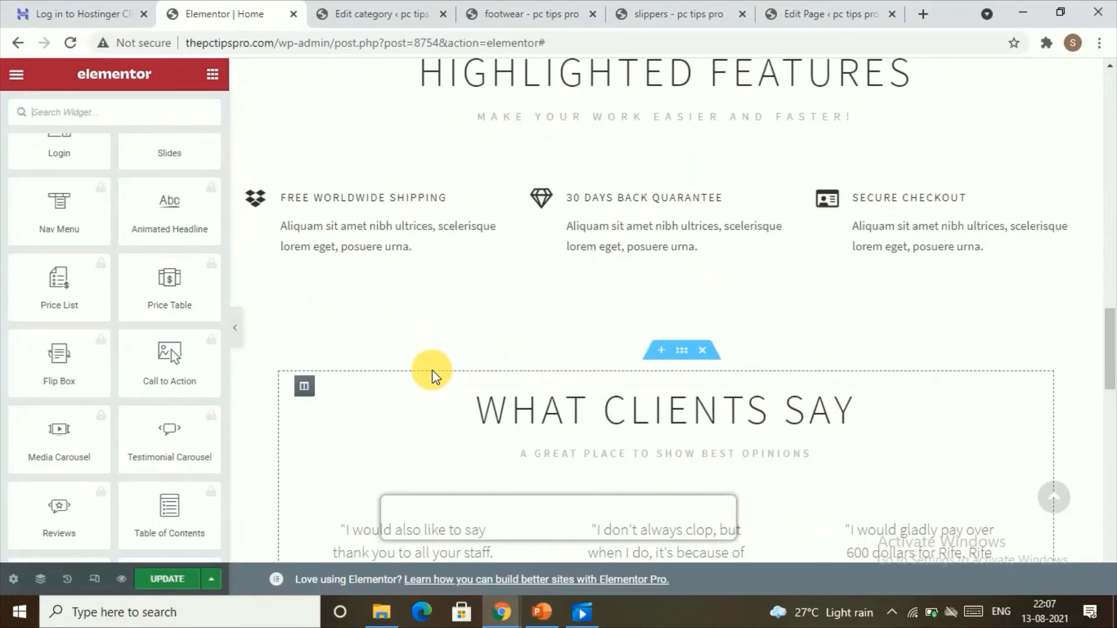
scroll(431, 369, "up", 5)
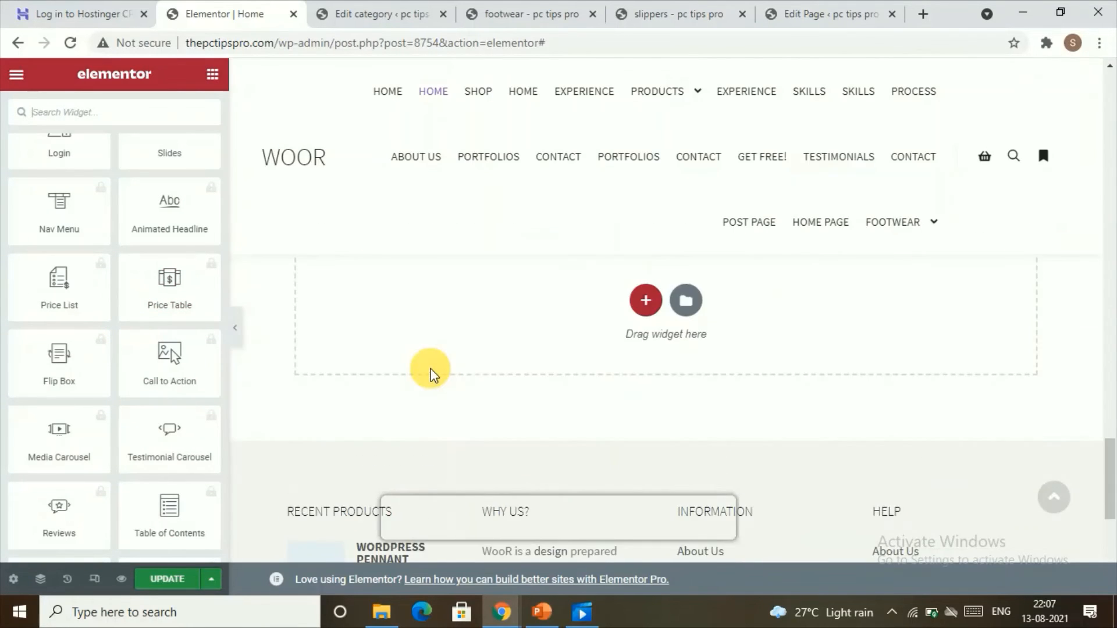
left_click(647, 302)
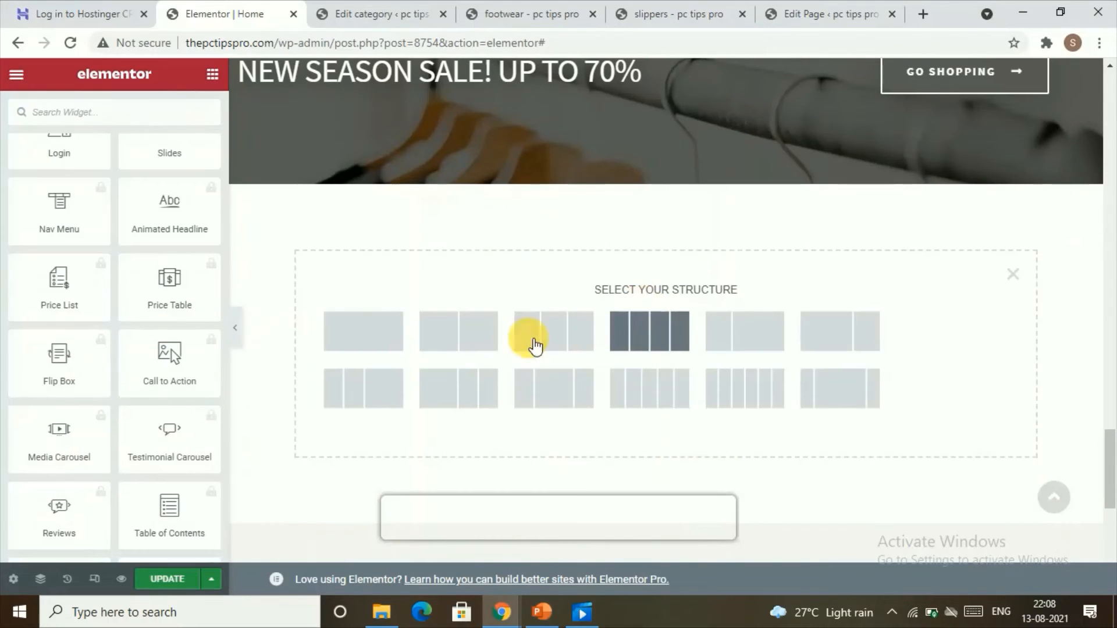
left_click(364, 324)
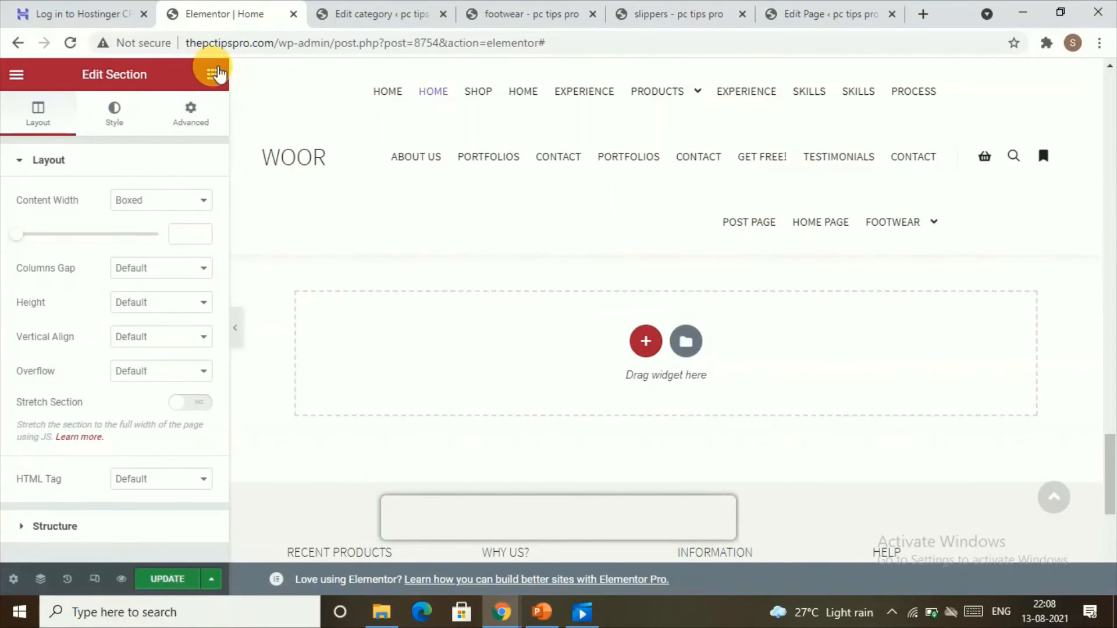
Drag a Heading widget into the page just below the New Season Sale banner.
left_click(212, 75)
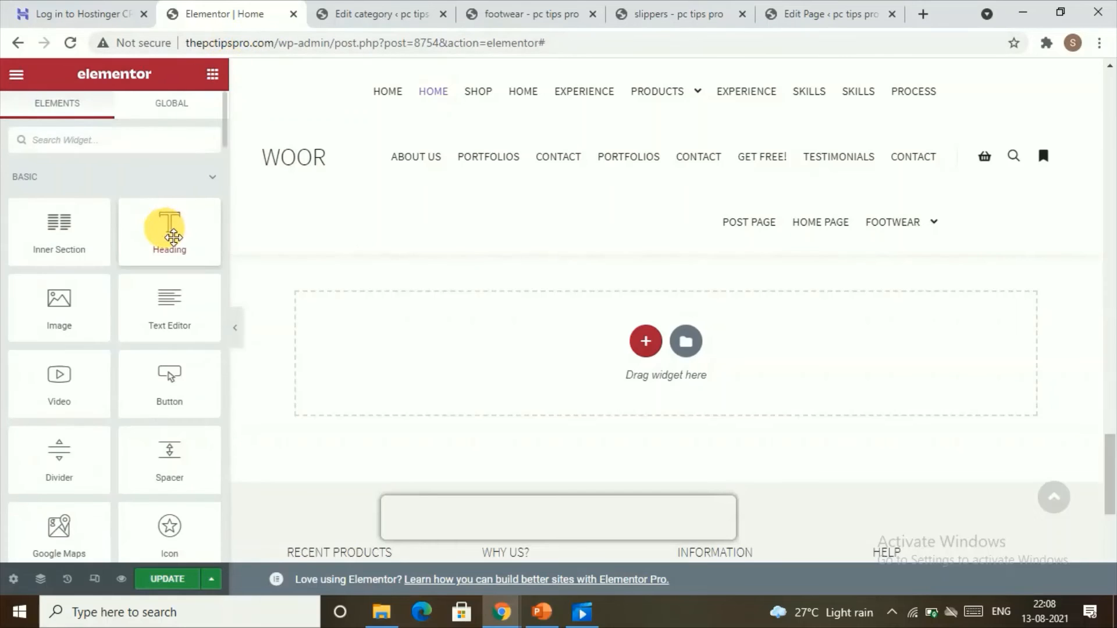
left_click_drag(167, 231, 590, 283)
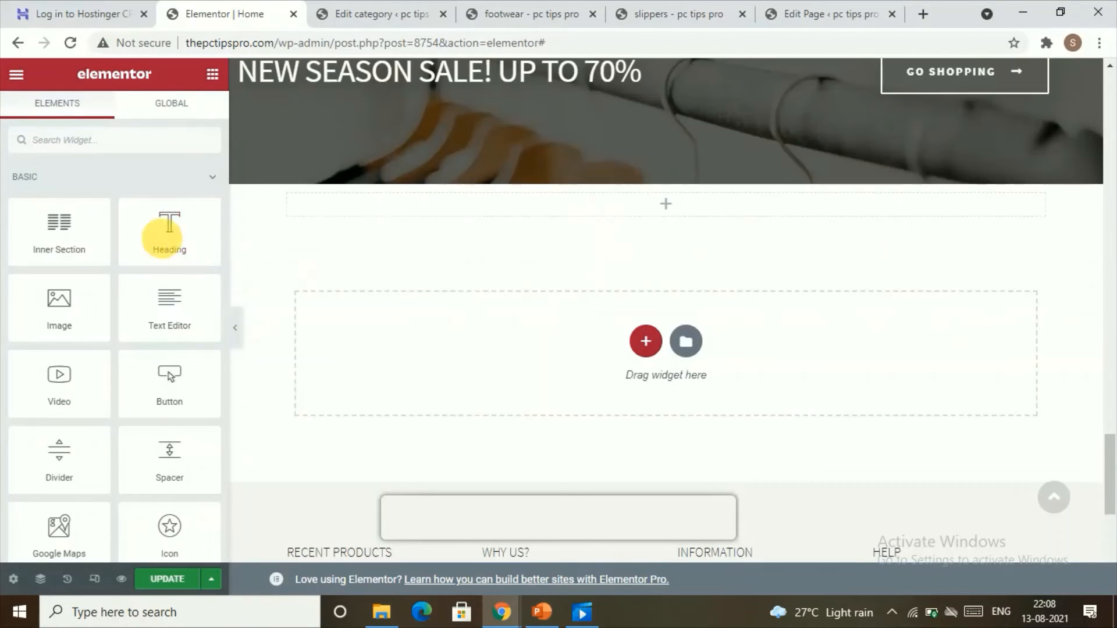
left_click_drag(165, 237, 808, 300)
scroll(808, 301, "up", 4)
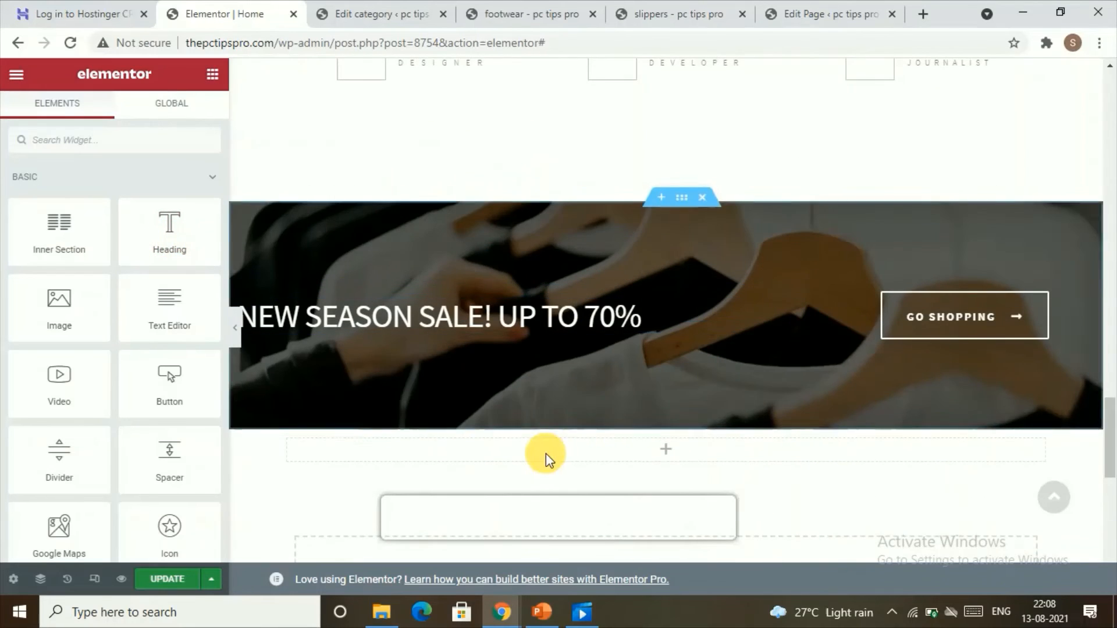
left_click_drag(167, 237, 674, 460)
left_click_drag(135, 250, 696, 515)
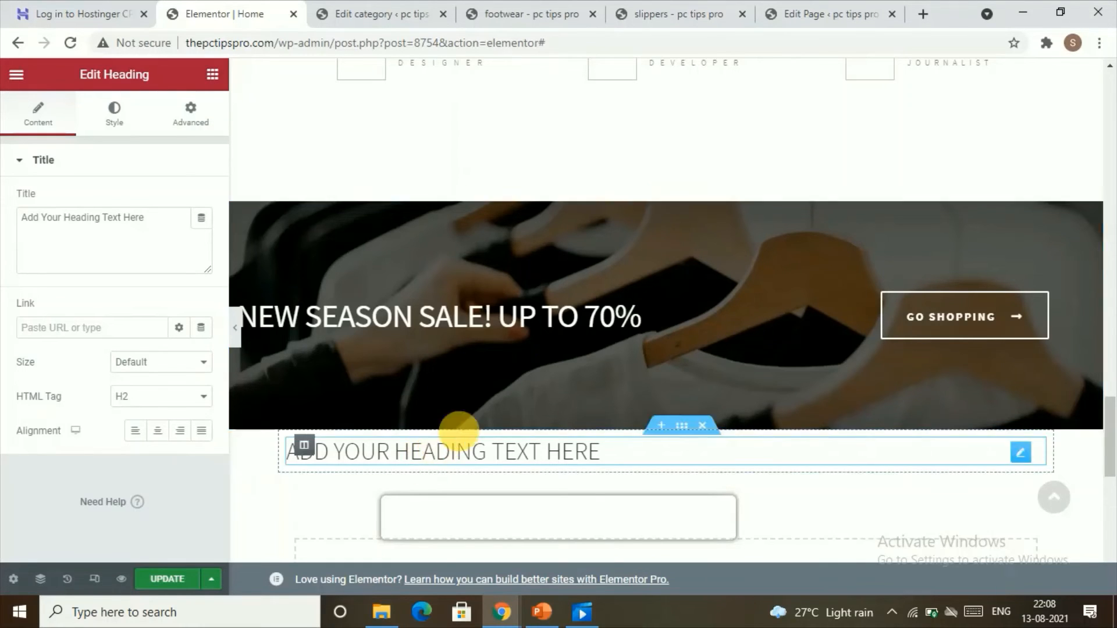
Delete the Highlighted Features heading section and leave the Elementor editor.
scroll(578, 366, "up", 5)
scroll(614, 399, "up", 10)
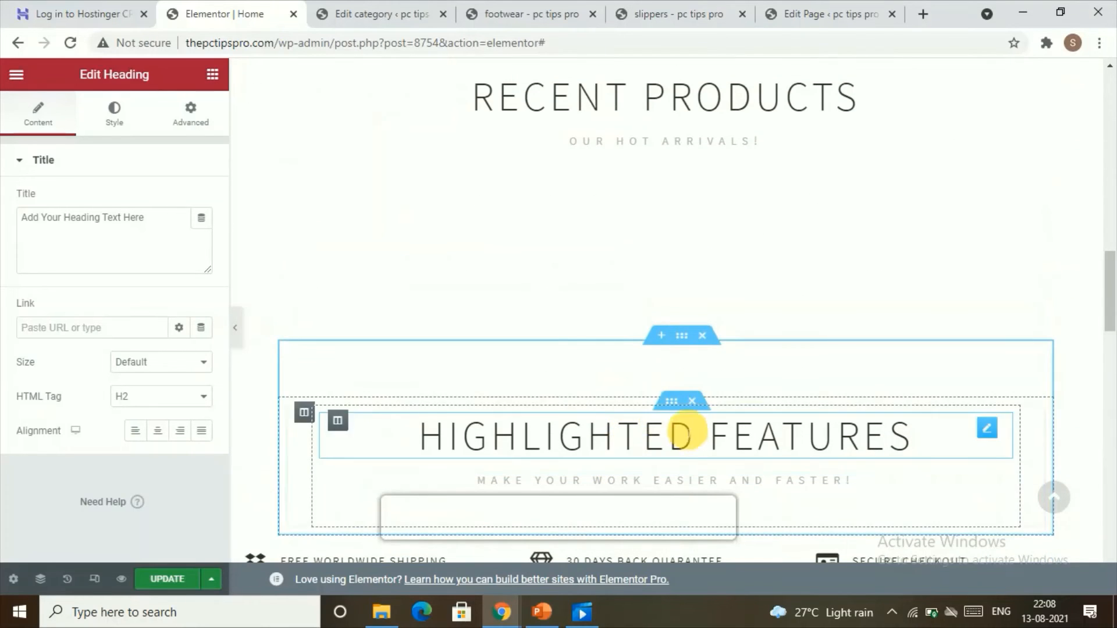
left_click(703, 337)
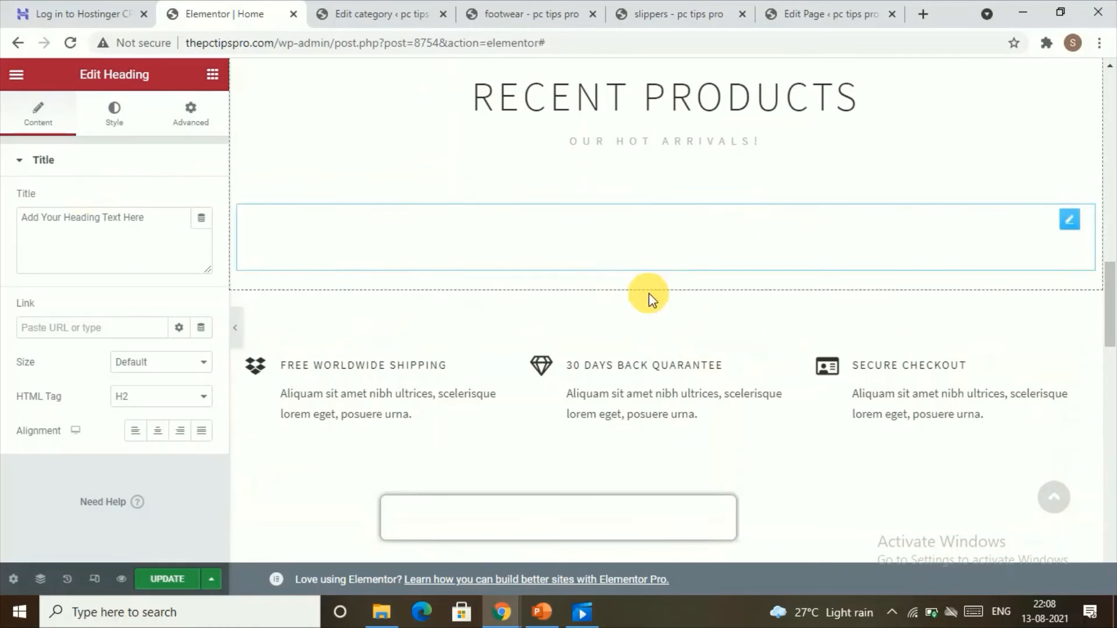
scroll(634, 327, "down", 12)
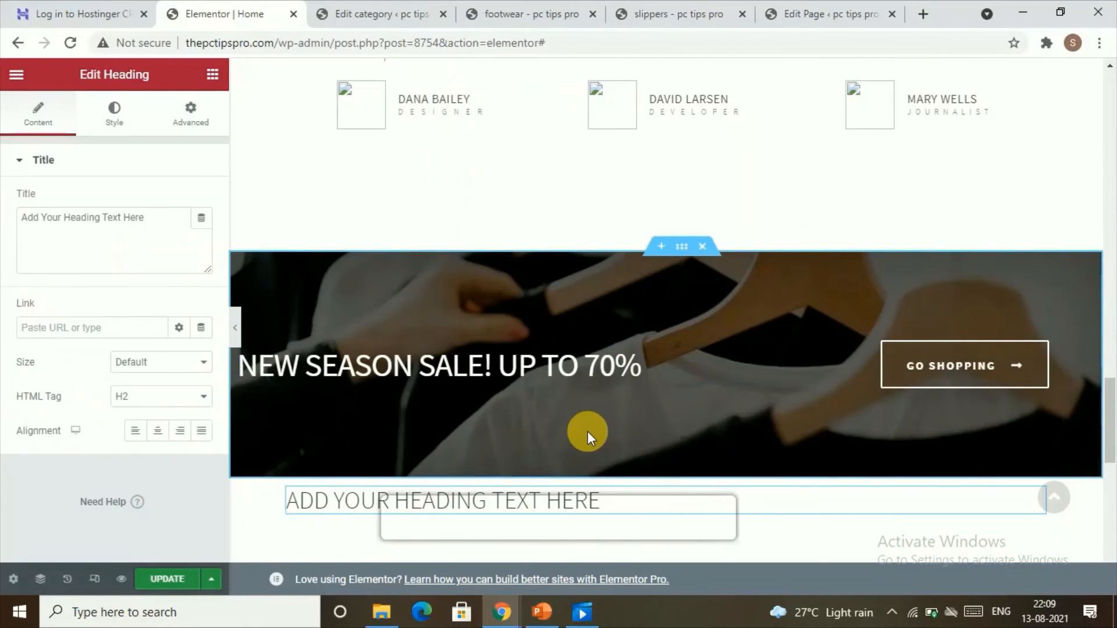
left_click(21, 50)
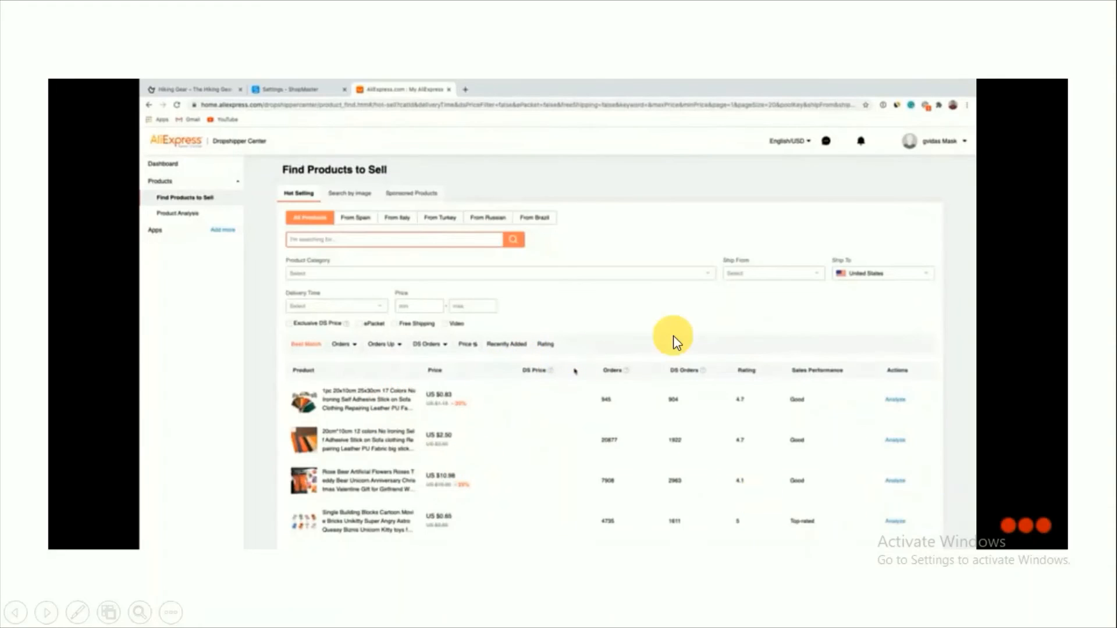
Import the hiking backpack to the WooCommerce store, publishing it directly in the Equipment > Backpacks category.
key("ctrl+w")
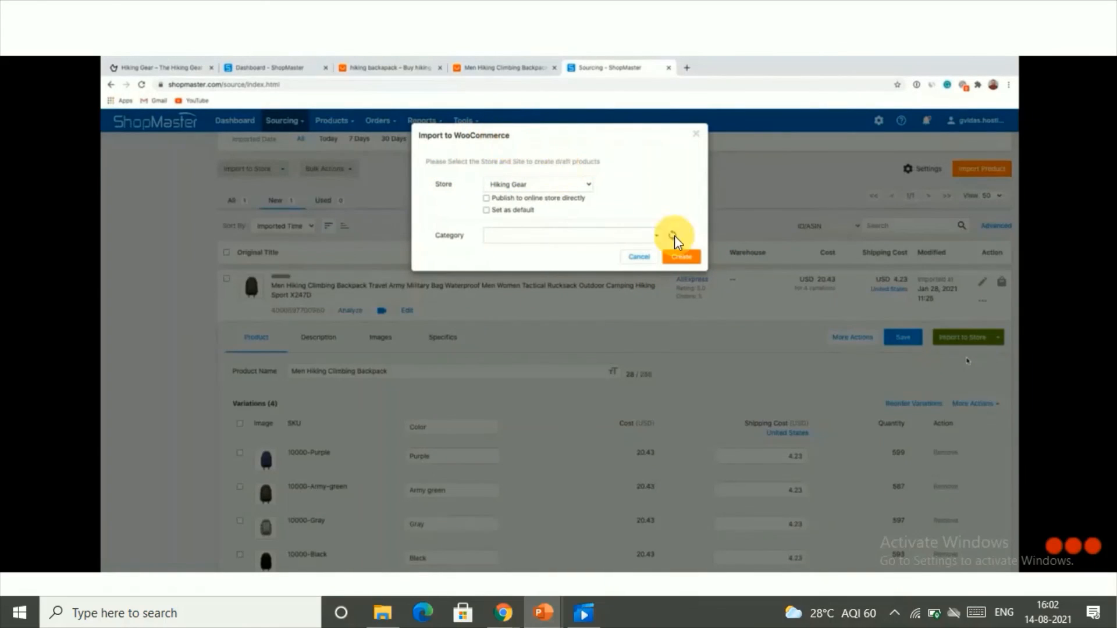
left_click(528, 200)
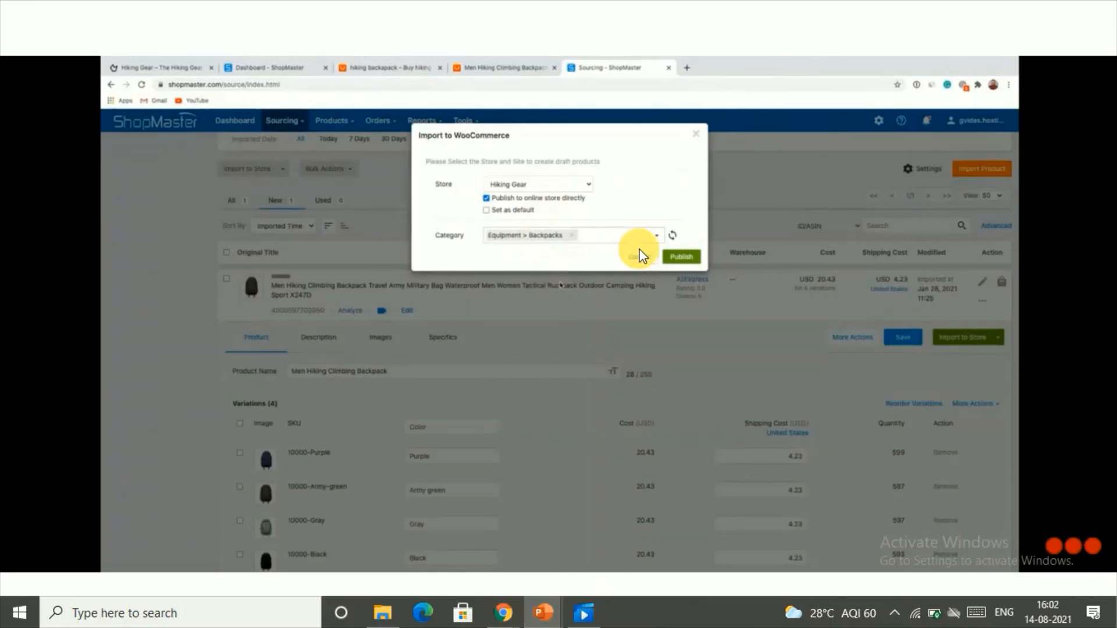
left_click(682, 257)
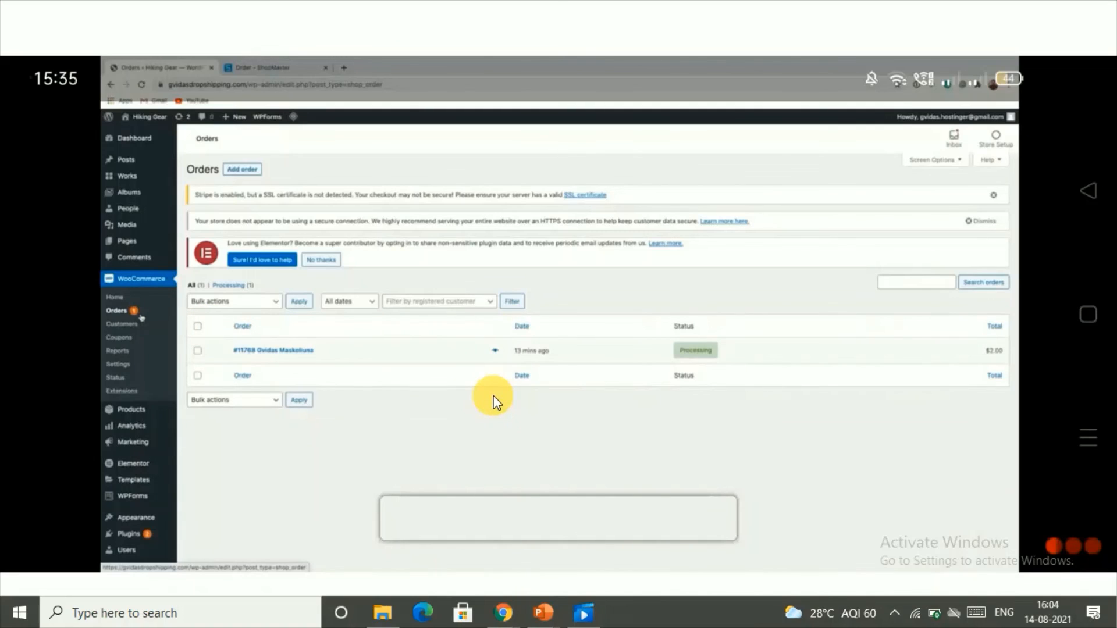
Open the processing WooCommerce order, purchase it on AliExpress through ShopMaster and proceed to checkout.
left_click(300, 352)
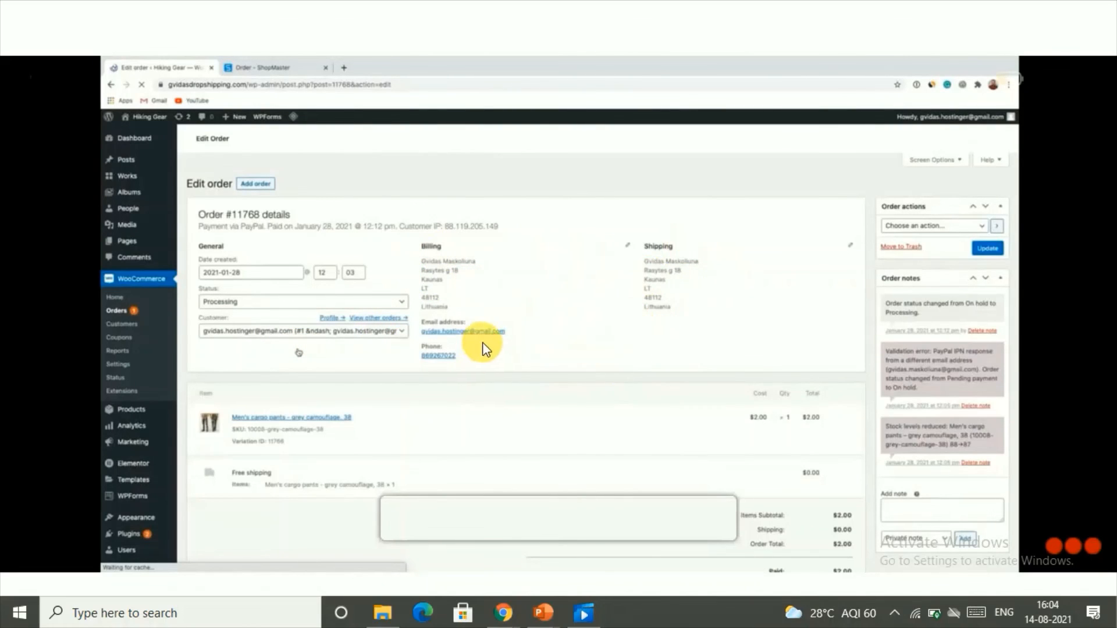
key("ctrl+Tab")
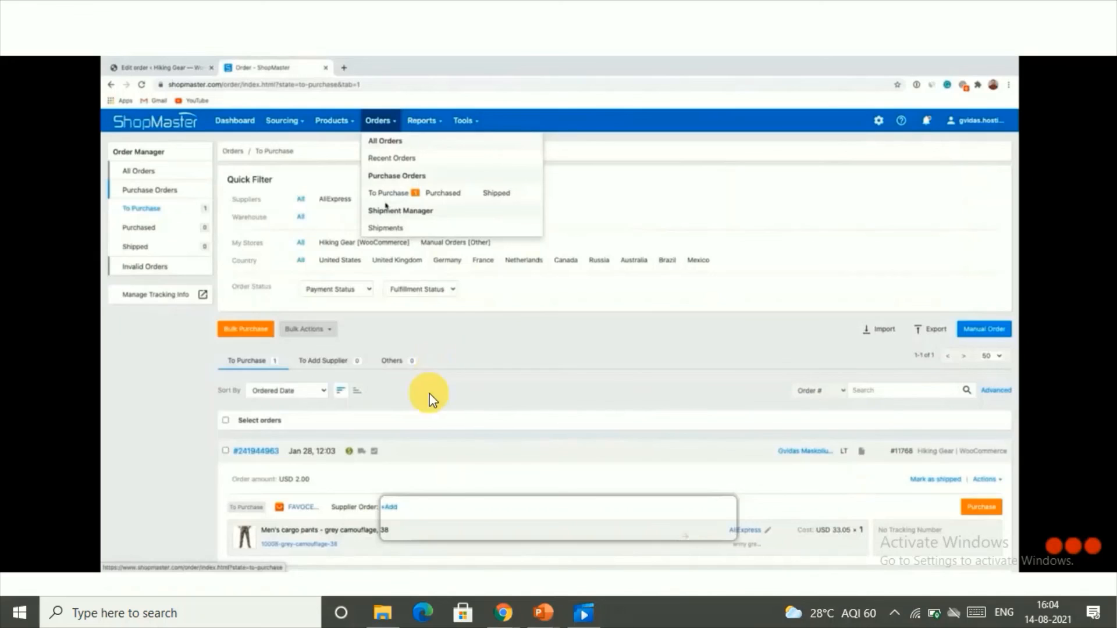
left_click(289, 532)
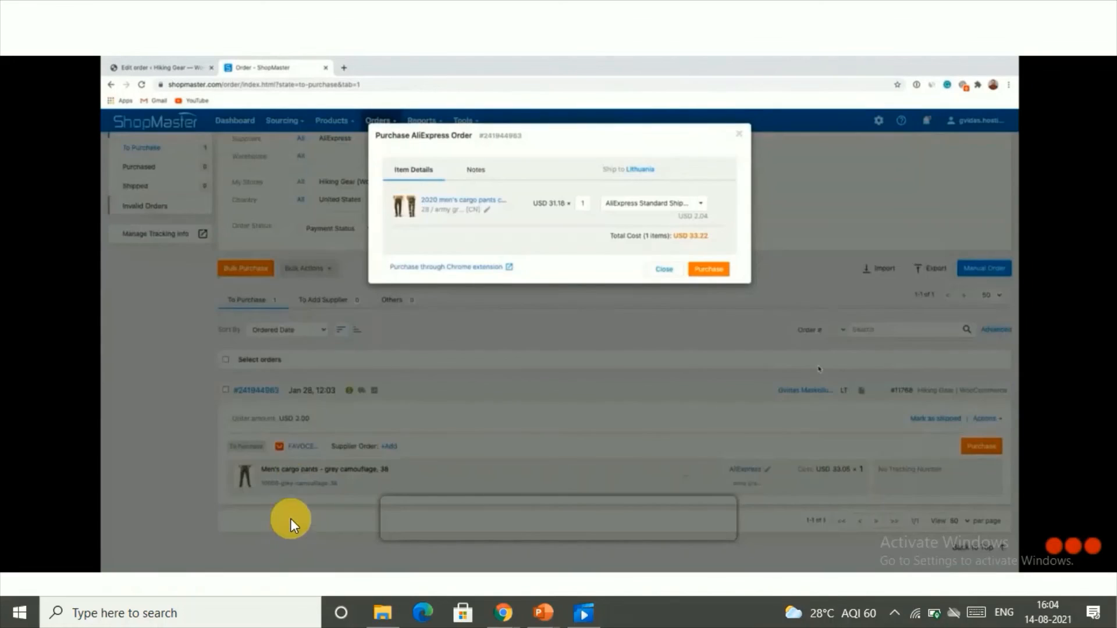
left_click(690, 268)
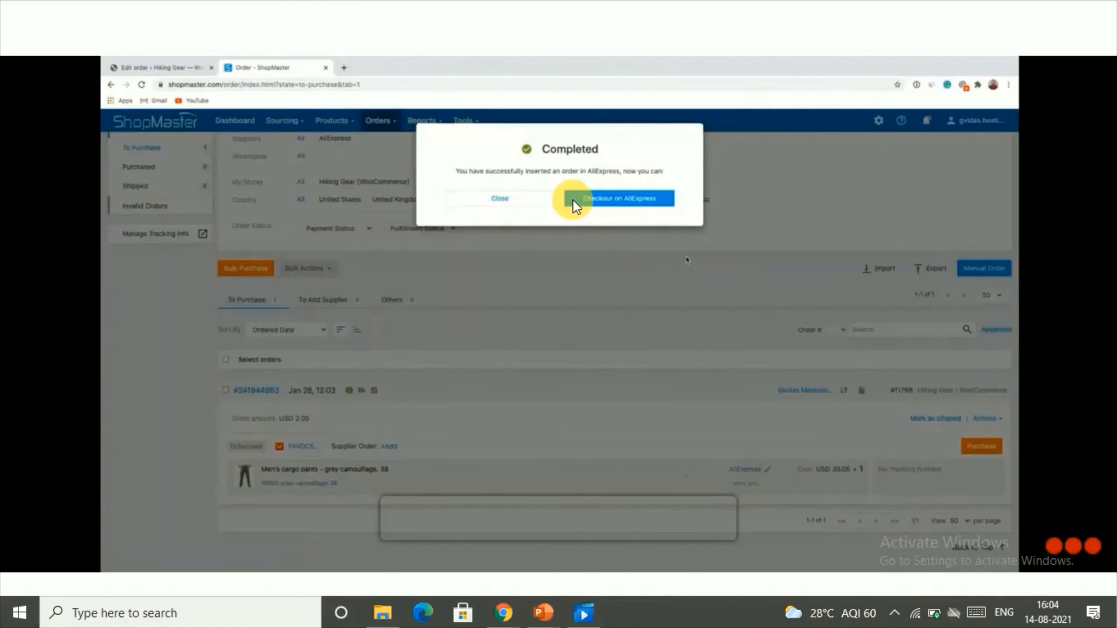
left_click(687, 260)
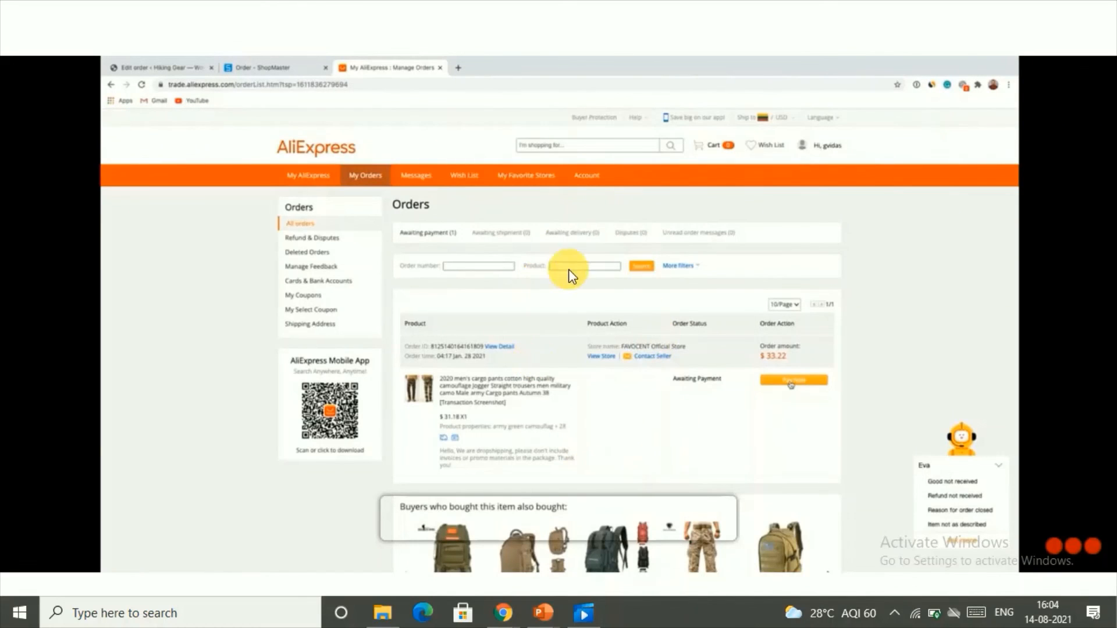
left_click(724, 342)
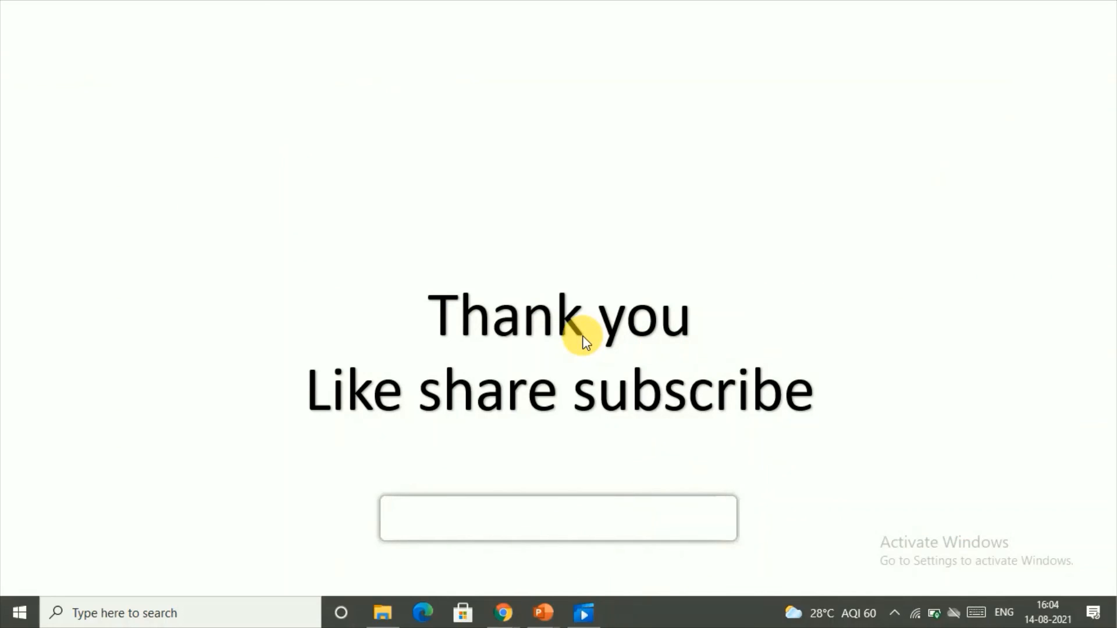